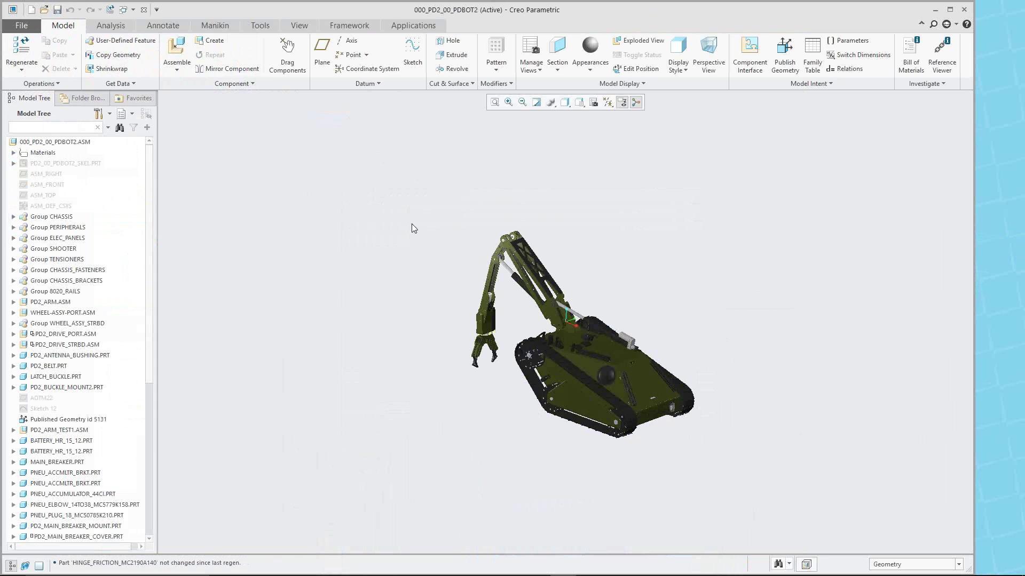
Step: Review the robot's saved appearance states in the View Manager by activating Master Appearance, Appearance0002 and Appearance0001 in turn
{"action": "scroll", "coordinate": [694, 283], "scroll_direction": "up", "scroll_amount": 2}
{"action": "scroll", "coordinate": [667, 374], "scroll_direction": "down", "scroll_amount": 2}
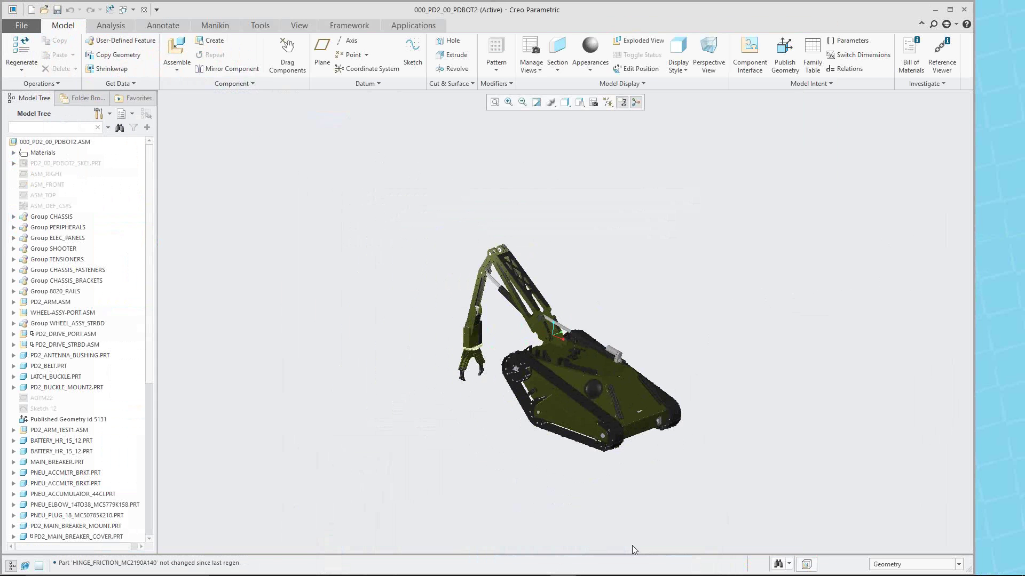
{"action": "scroll", "coordinate": [624, 293], "scroll_direction": "up", "scroll_amount": 2}
{"action": "scroll", "coordinate": [596, 189], "scroll_direction": "up", "scroll_amount": 1}
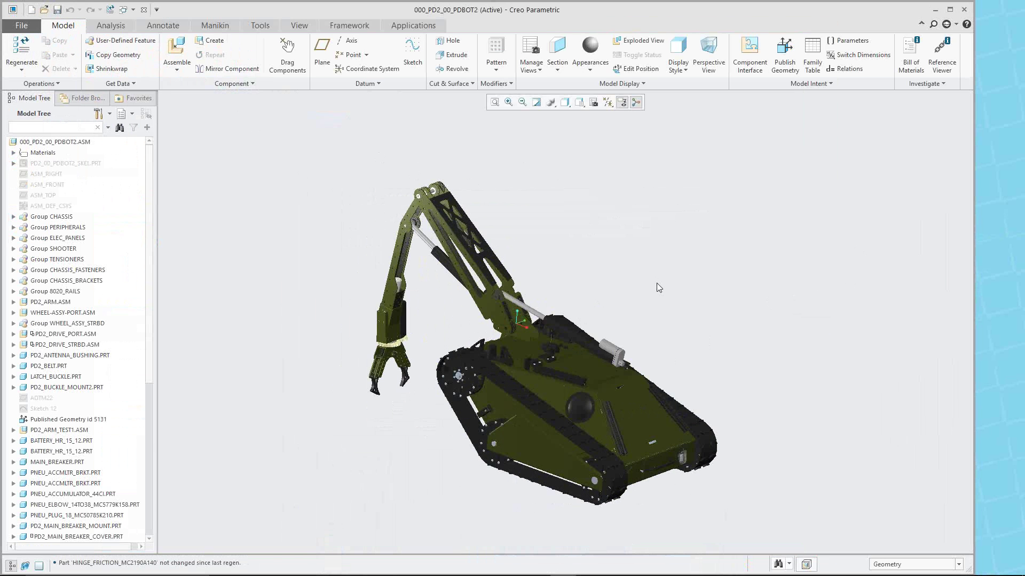
{"action": "left_click", "coordinate": [594, 103]}
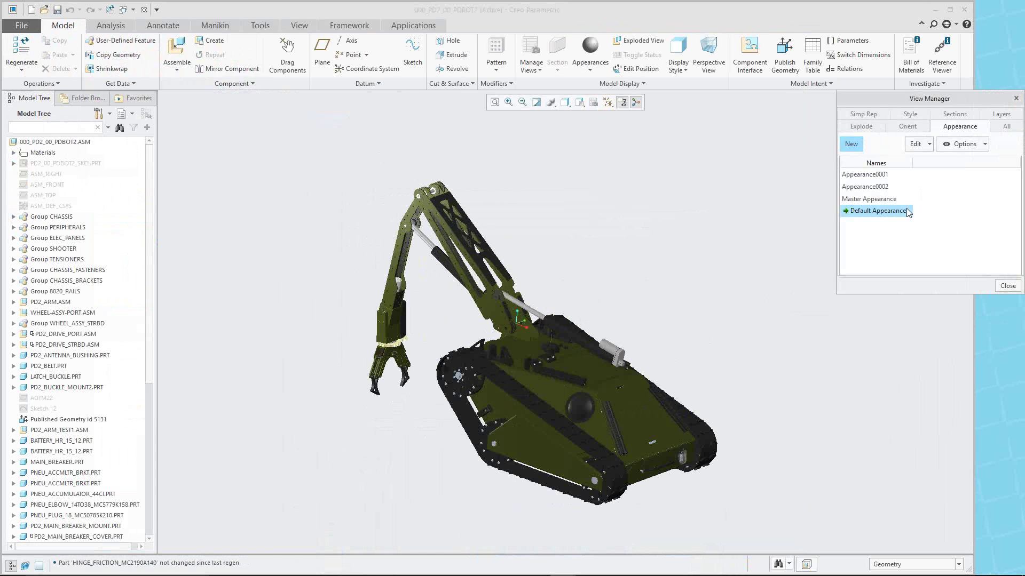
{"action": "double_click", "coordinate": [873, 200]}
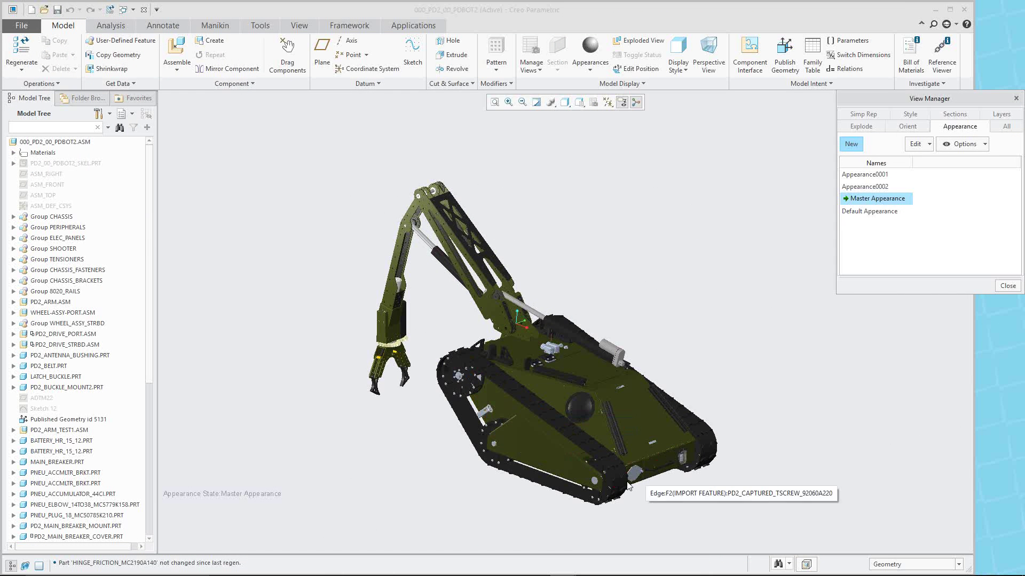
{"action": "scroll", "coordinate": [643, 478], "scroll_direction": "up", "scroll_amount": 5}
{"action": "scroll", "coordinate": [660, 390], "scroll_direction": "down", "scroll_amount": 4}
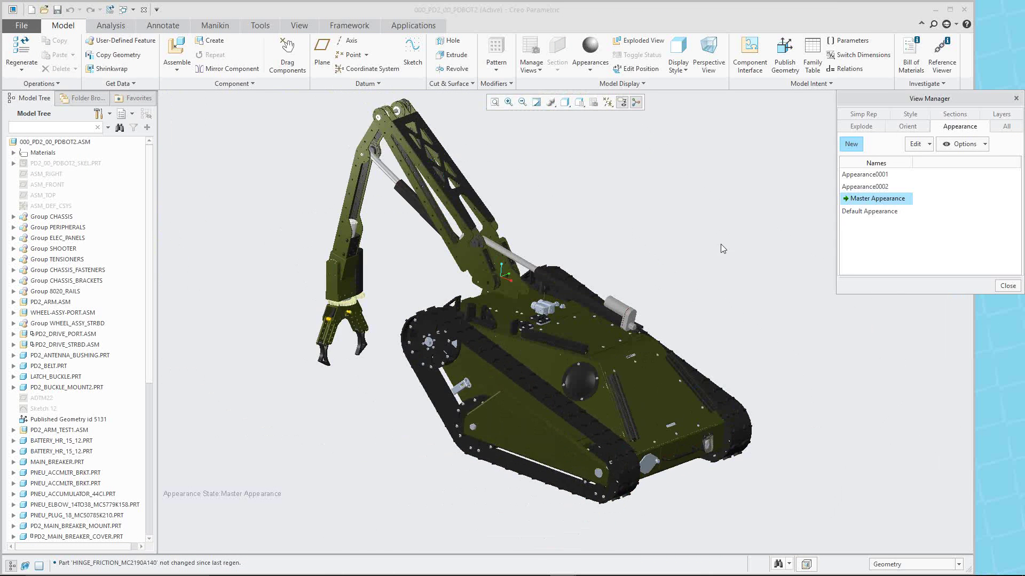
{"action": "scroll", "coordinate": [721, 245], "scroll_direction": "down", "scroll_amount": 1}
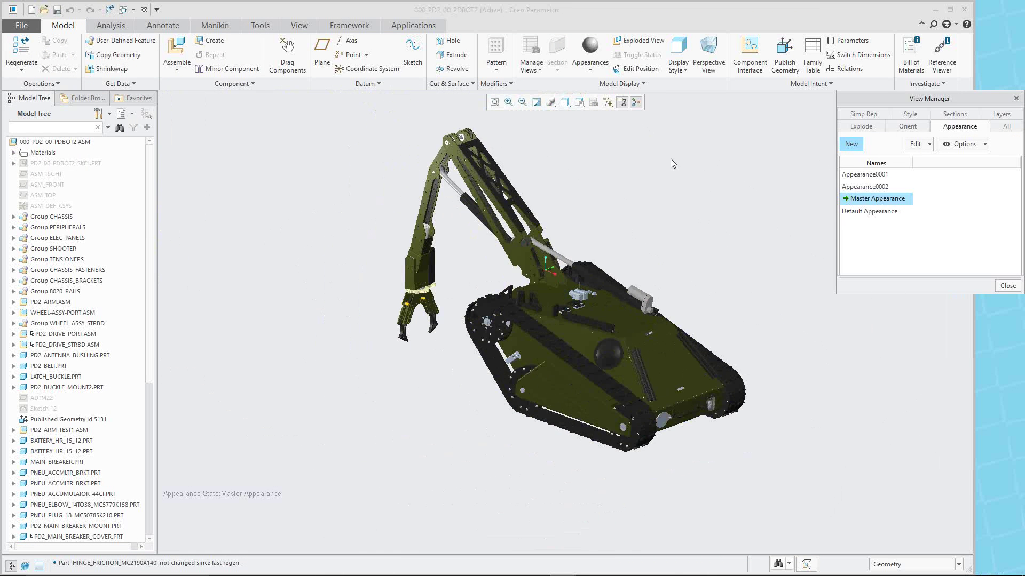
{"action": "double_click", "coordinate": [865, 187]}
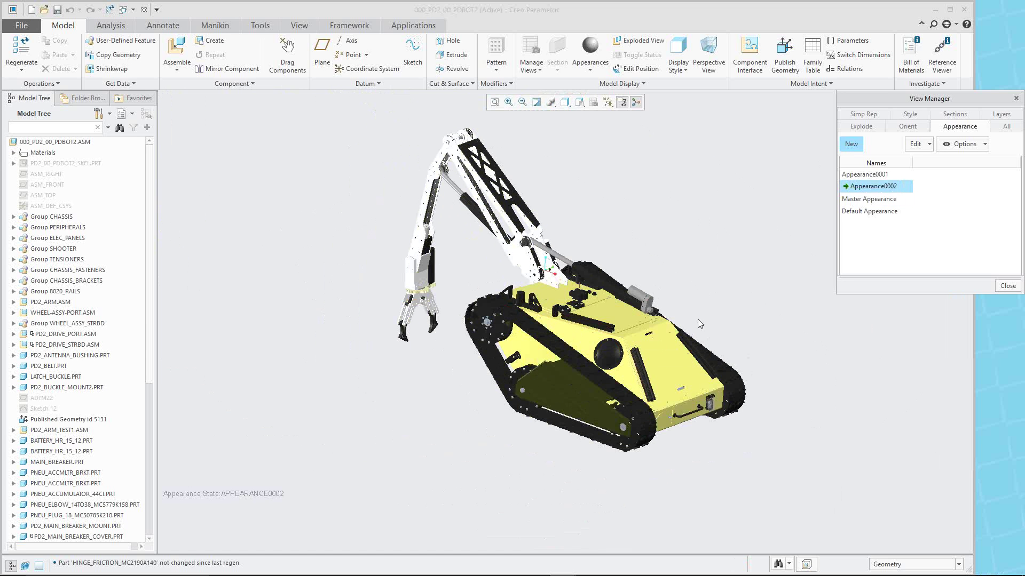
{"action": "double_click", "coordinate": [869, 175]}
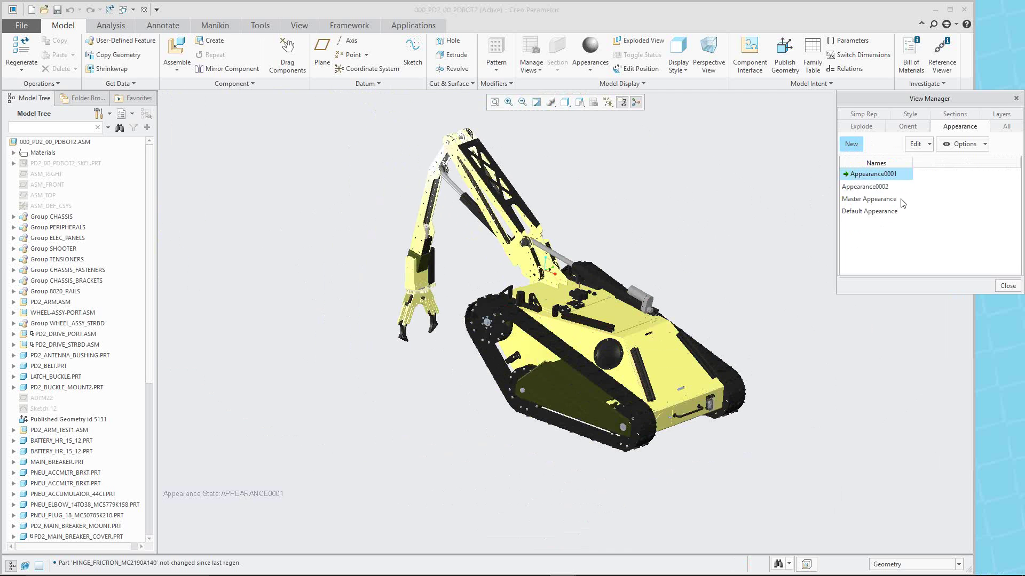
Step: Create a new appearance state with the default name and clear only the active assembly appearances from the current model
{"action": "left_click", "coordinate": [852, 145]}
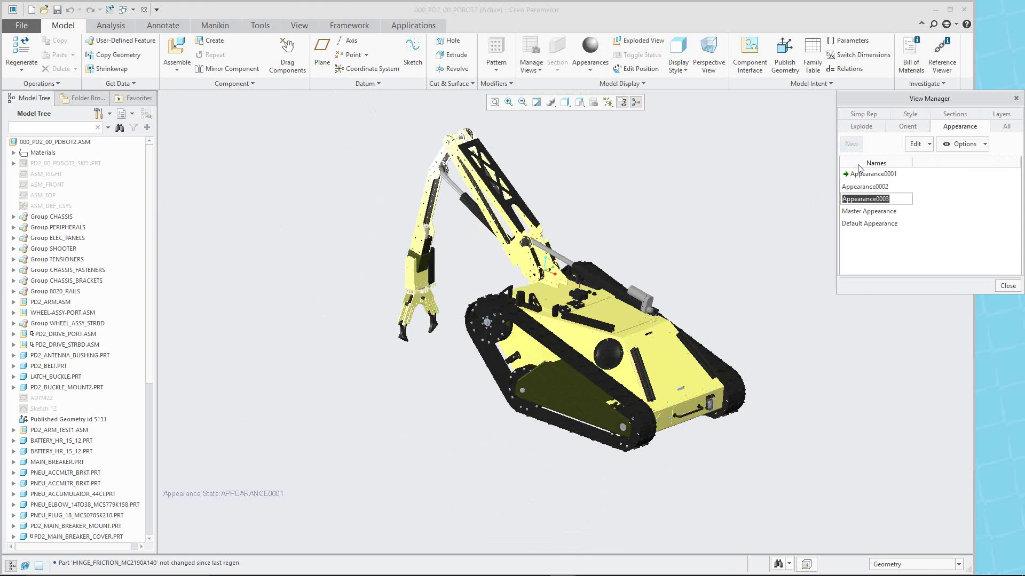
{"action": "key", "text": "Return"}
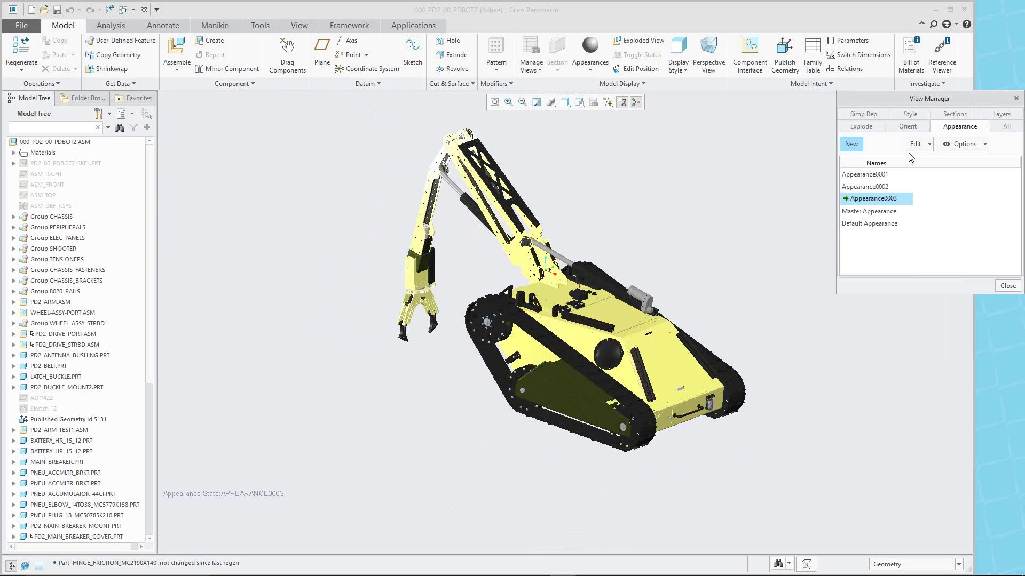
{"action": "left_click", "coordinate": [592, 69]}
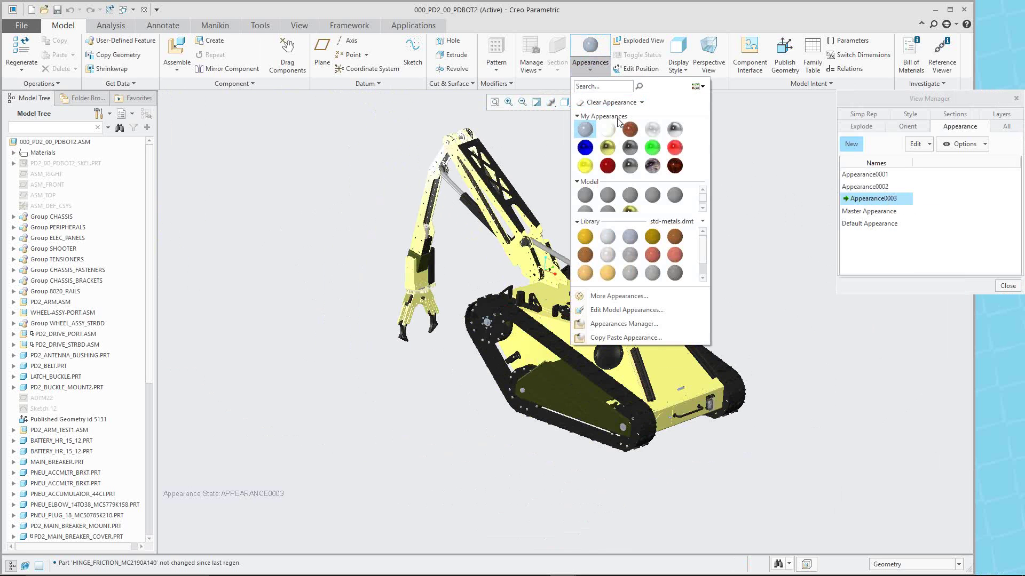
{"action": "mouse_move", "coordinate": [601, 138]}
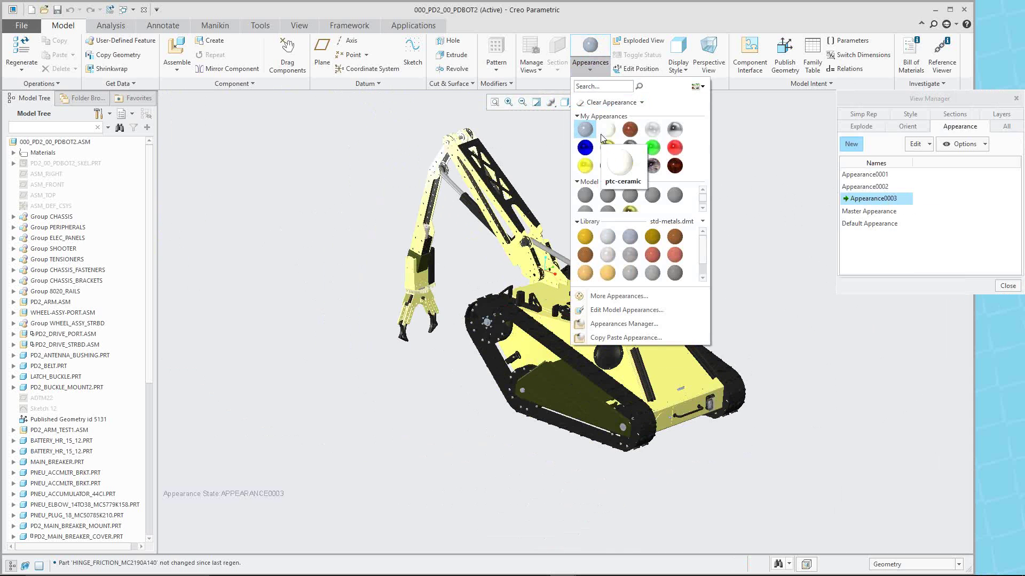
{"action": "left_click", "coordinate": [643, 103]}
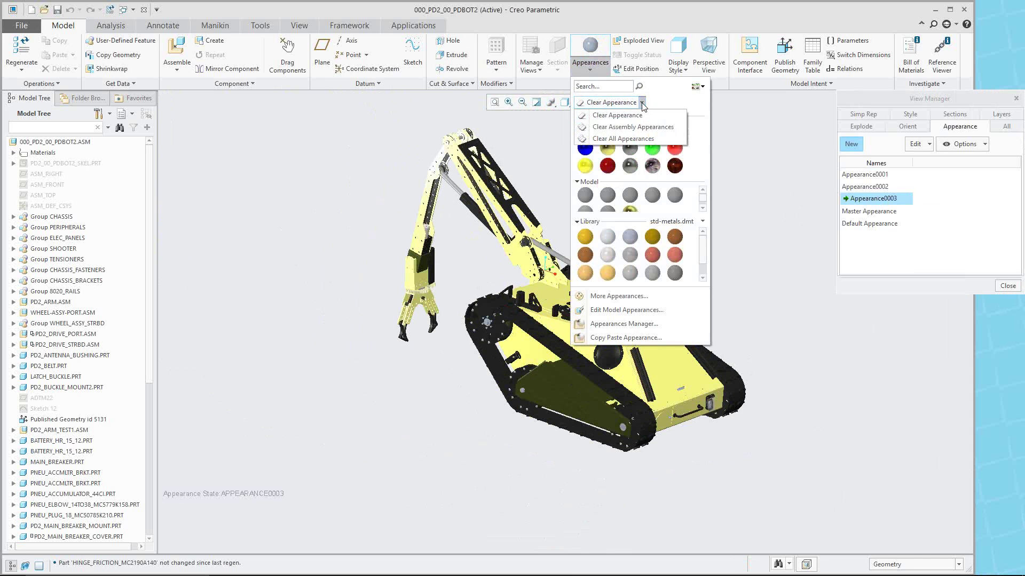
{"action": "left_click", "coordinate": [621, 127]}
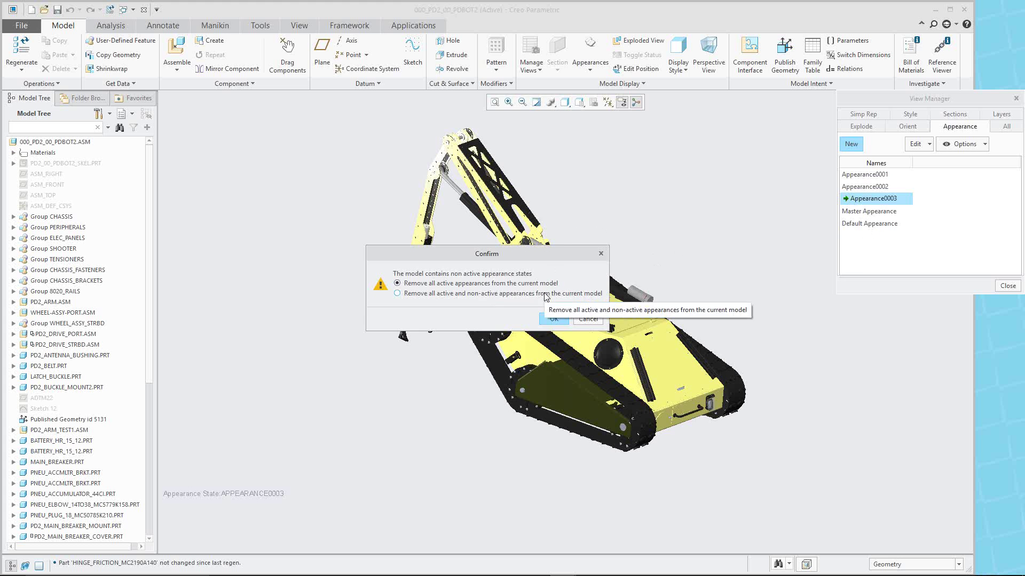
{"action": "left_click", "coordinate": [554, 319]}
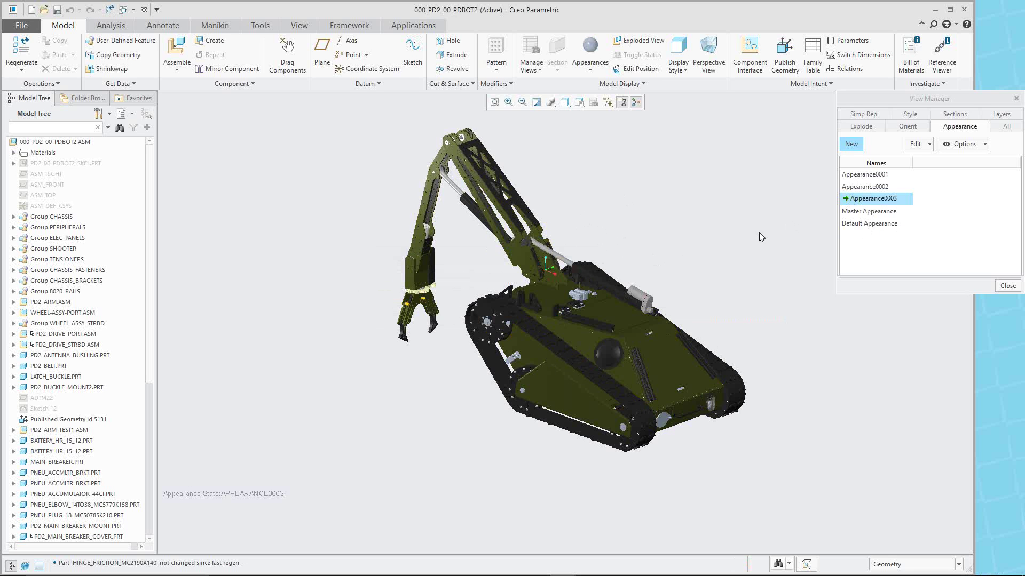
Step: Apply the light red metal appearance from the std-metals library to the chassis side panel, sloped front cover and top panel
{"action": "left_click", "coordinate": [590, 58]}
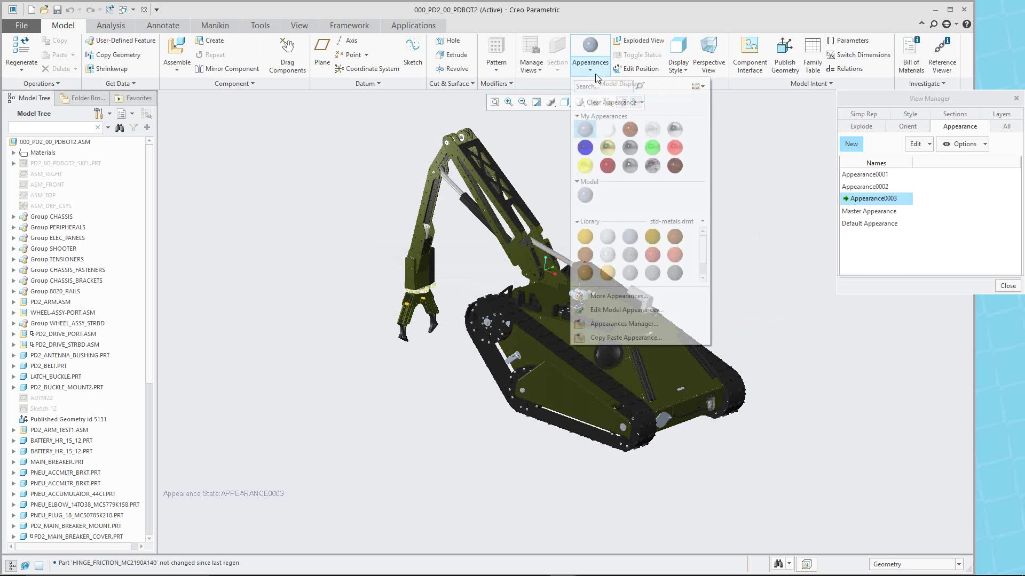
{"action": "left_click", "coordinate": [676, 254]}
{"action": "left_click", "coordinate": [592, 337]}
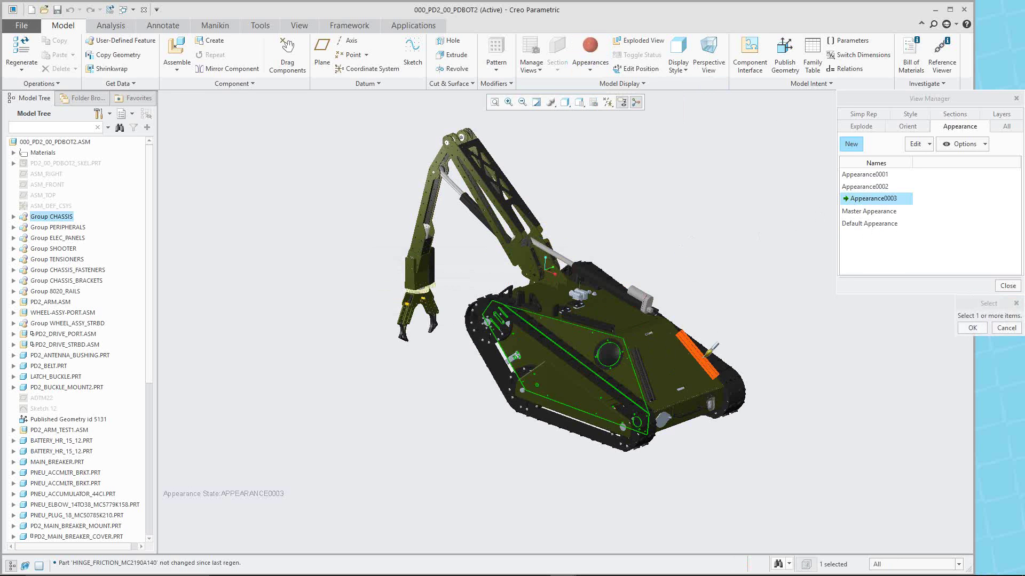
{"action": "middle_click_drag", "start_coordinate": [712, 349], "coordinate": [681, 365]}
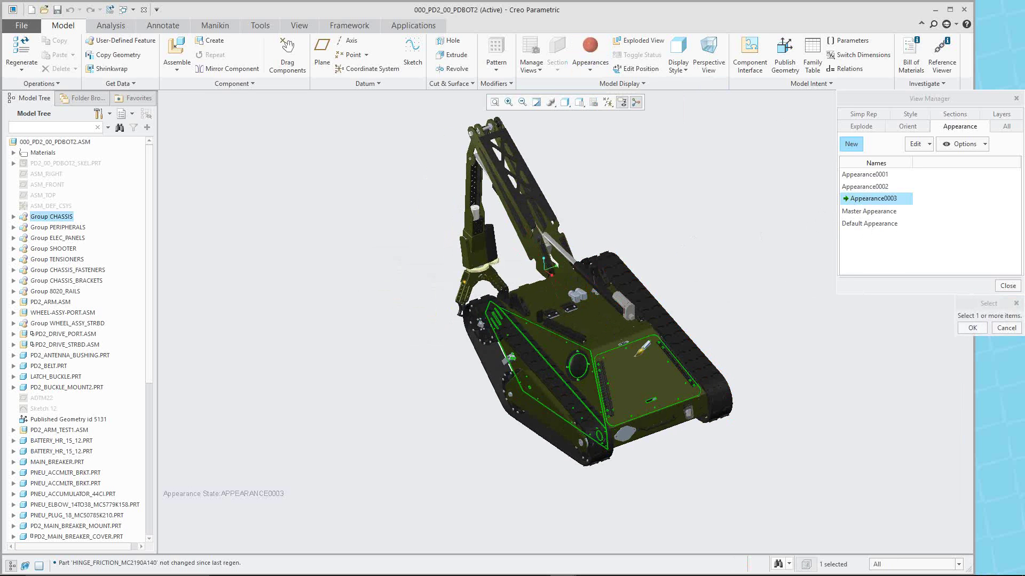
{"action": "left_click", "coordinate": [651, 369], "text": "ctrl"}
{"action": "left_click", "coordinate": [604, 312], "text": "ctrl"}
{"action": "middle_click_drag", "start_coordinate": [604, 312], "coordinate": [683, 316]}
{"action": "left_click", "coordinate": [640, 353], "text": "ctrl"}
{"action": "middle_click", "coordinate": [715, 261]}
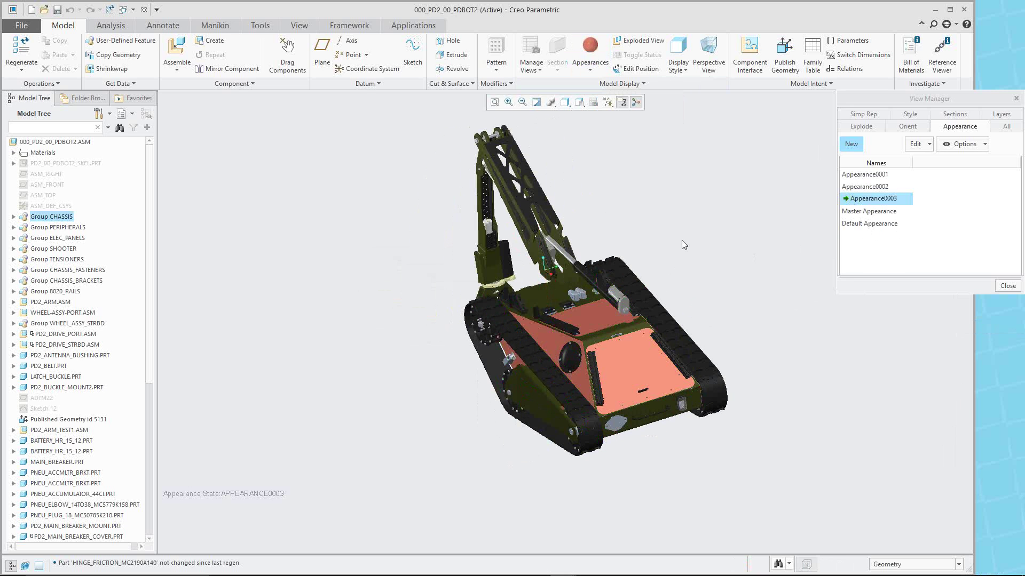
Step: Apply the gold metal appearance from the std-metals library to the chassis top plate surrounding the red covers
{"action": "scroll", "coordinate": [681, 241], "scroll_direction": "up", "scroll_amount": 2}
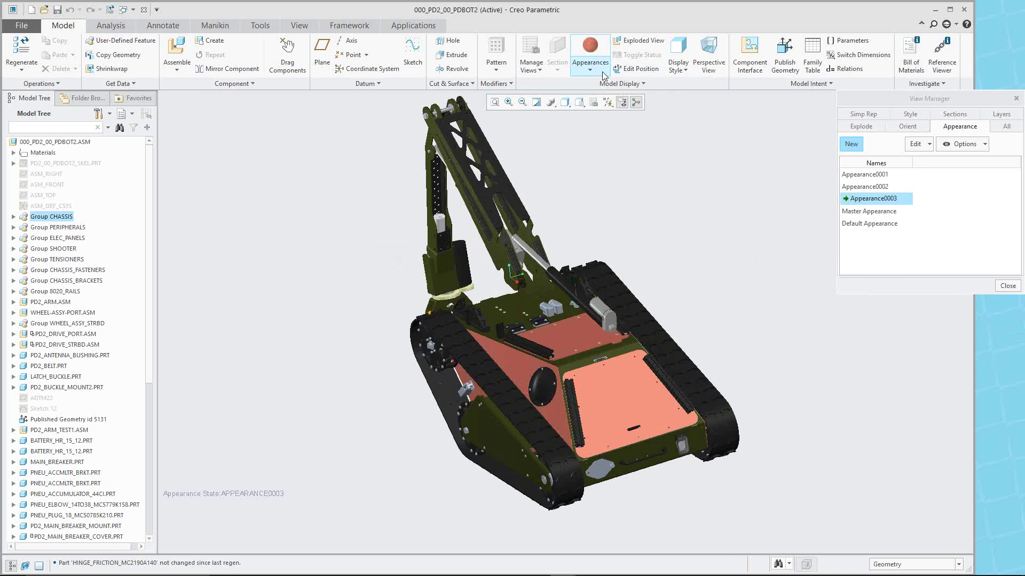
{"action": "left_click", "coordinate": [590, 54]}
{"action": "left_click", "coordinate": [587, 240]}
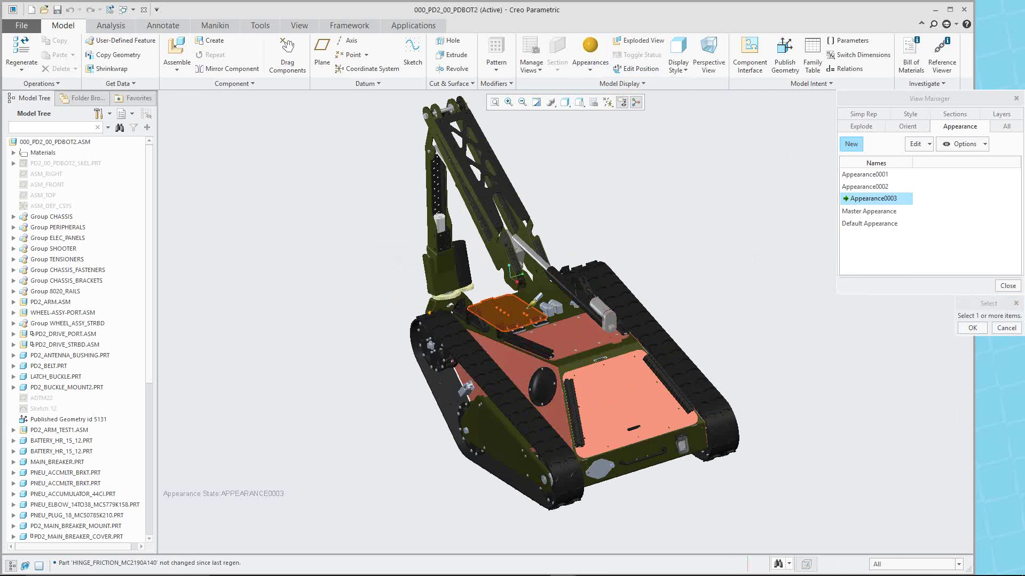
{"action": "left_click", "coordinate": [583, 357]}
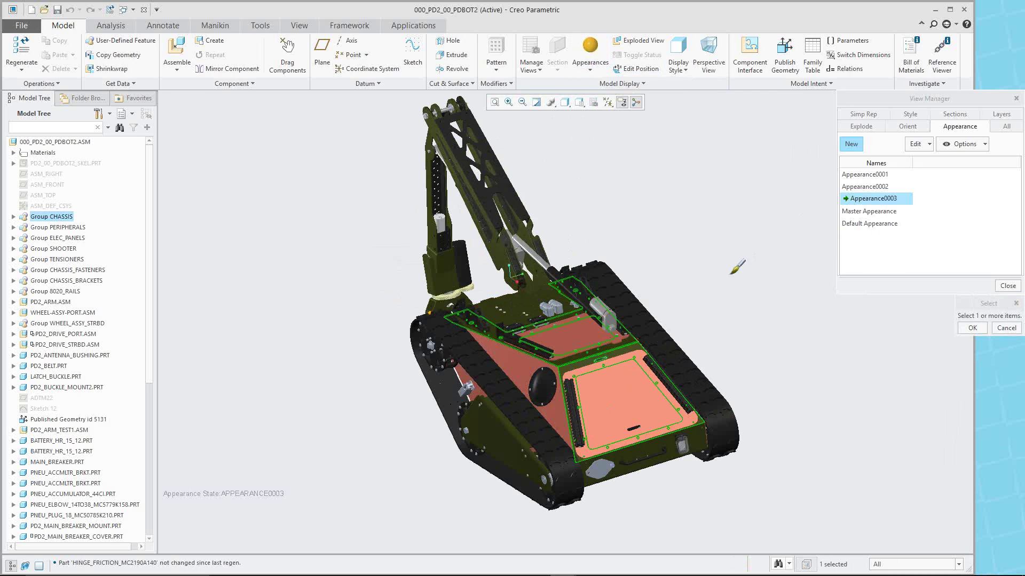
{"action": "middle_click", "coordinate": [730, 229]}
{"action": "middle_click_drag", "start_coordinate": [668, 241], "coordinate": [699, 138]}
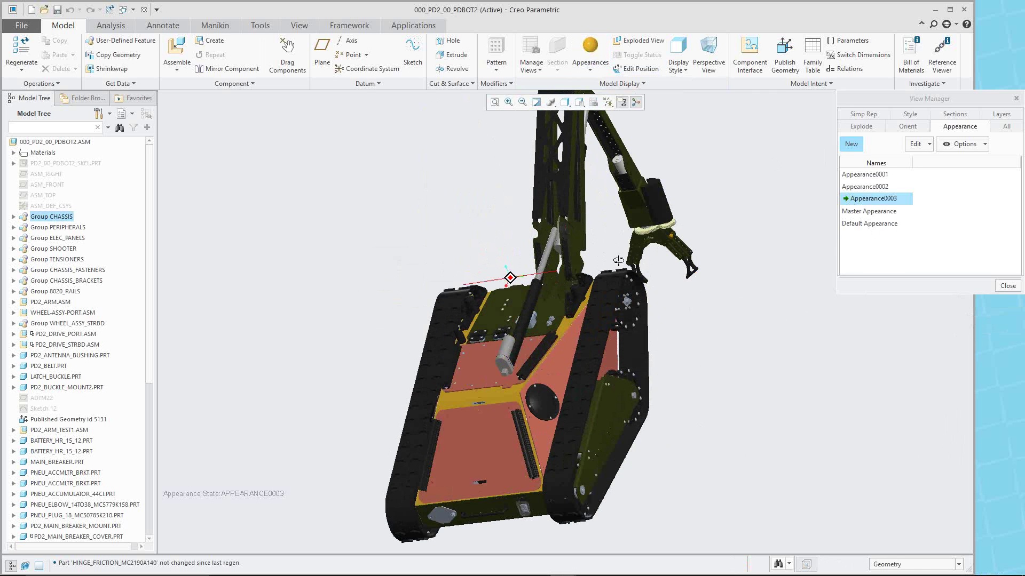
Step: Apply the blue appearance from My Appearances to the lower arm's side plates and the outer upper-arm side plate
{"action": "left_click", "coordinate": [591, 66]}
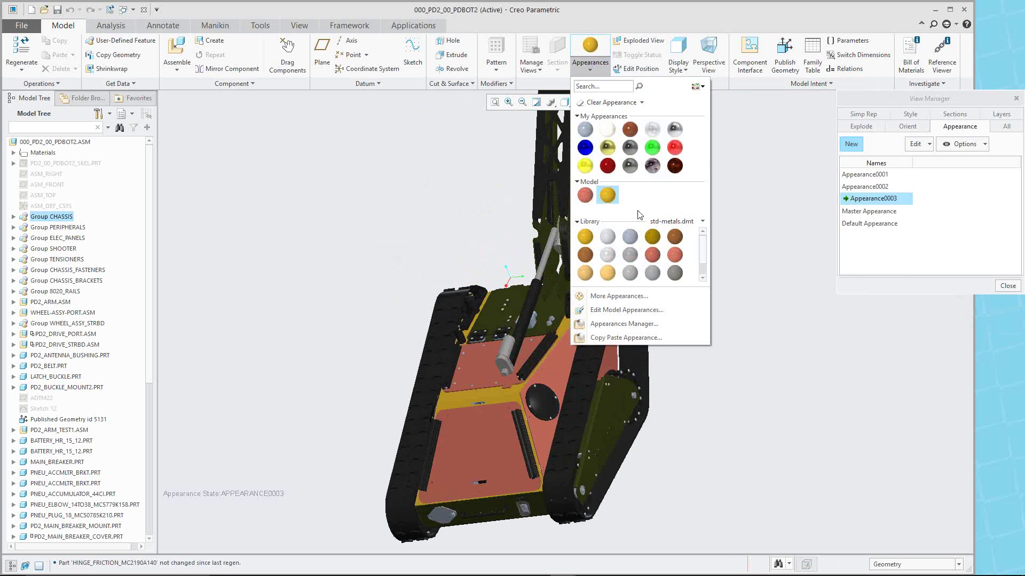
{"action": "left_click", "coordinate": [674, 149]}
{"action": "left_click", "coordinate": [590, 65]}
{"action": "left_click", "coordinate": [585, 148]}
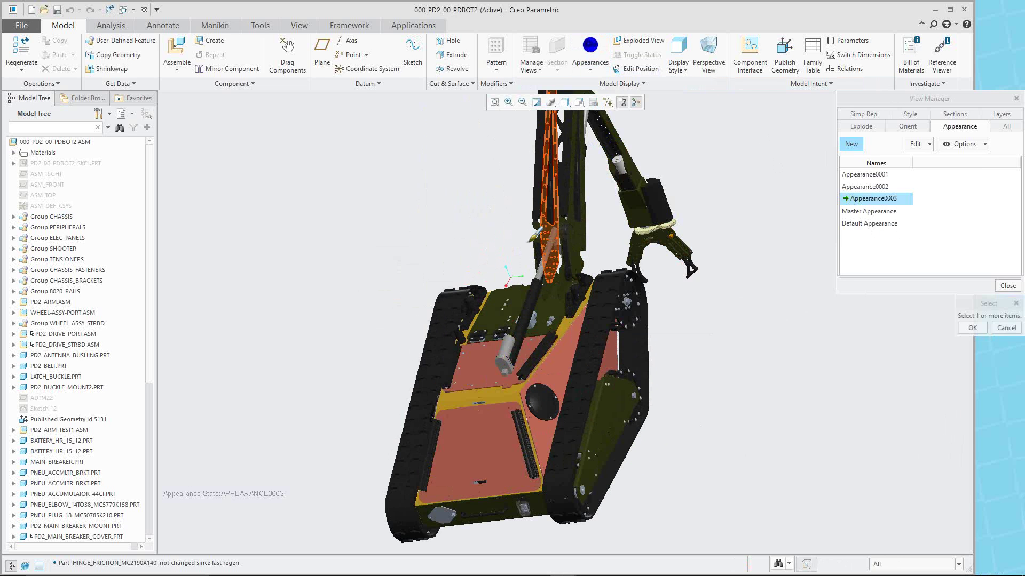
{"action": "middle_click_drag", "start_coordinate": [555, 214], "coordinate": [590, 219]}
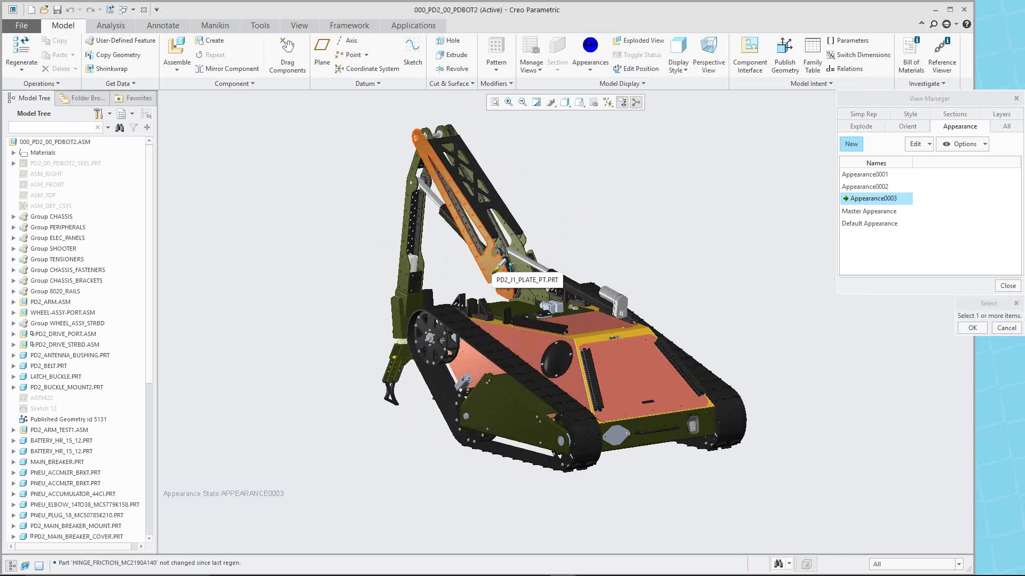
{"action": "left_click", "coordinate": [505, 264]}
{"action": "middle_click_drag", "start_coordinate": [504, 265], "coordinate": [637, 239]}
{"action": "left_click", "coordinate": [581, 256], "text": "ctrl"}
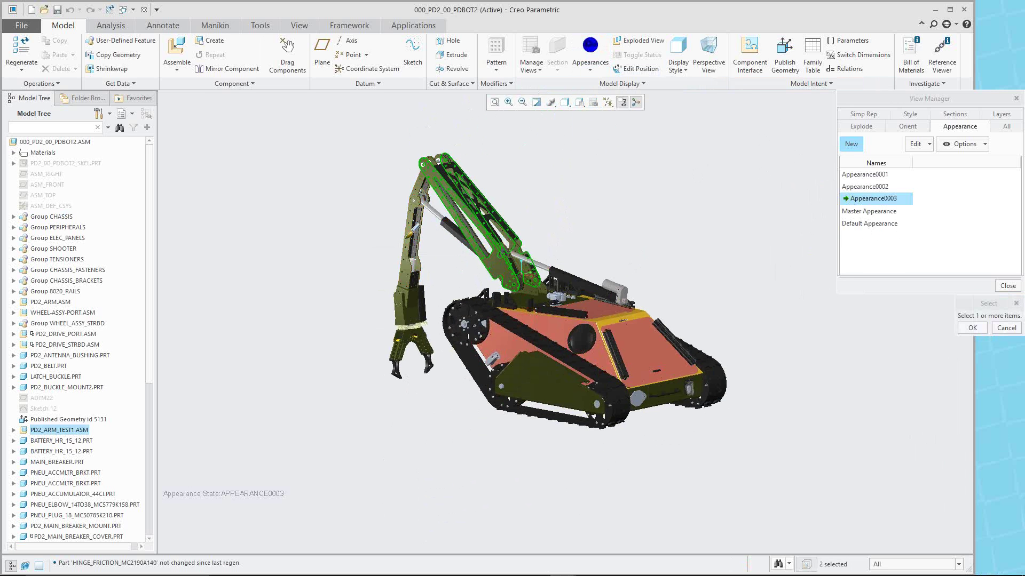
{"action": "left_click", "coordinate": [426, 227], "text": "ctrl"}
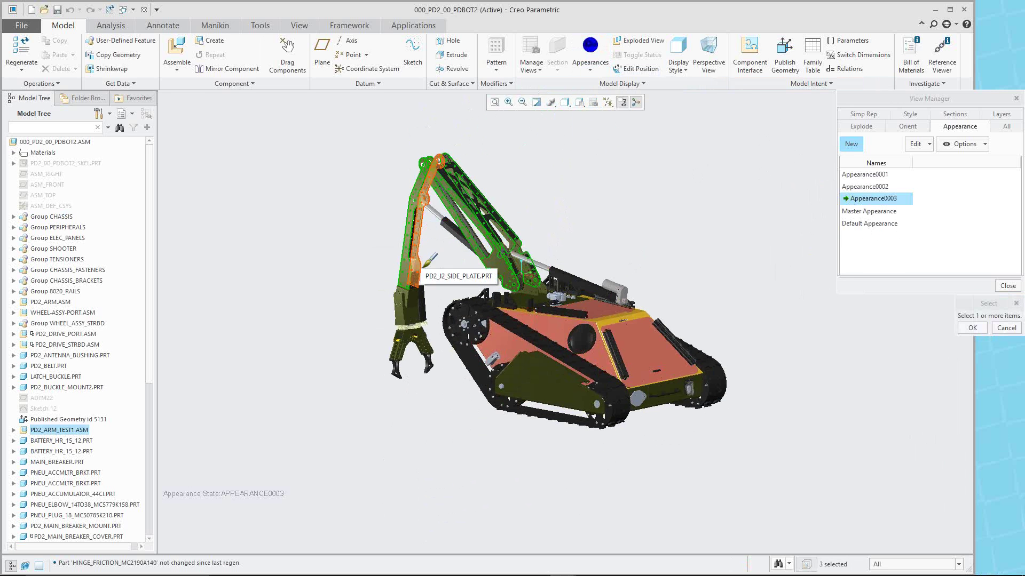
{"action": "middle_click", "coordinate": [605, 182]}
{"action": "middle_click_drag", "start_coordinate": [613, 197], "coordinate": [579, 218]}
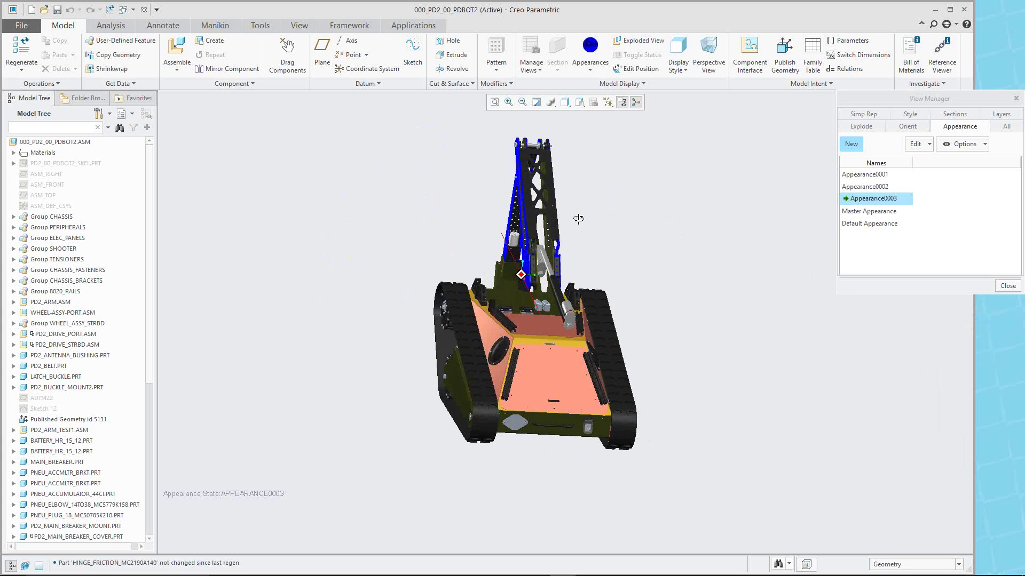
{"action": "middle_click_drag", "start_coordinate": [619, 191], "coordinate": [650, 216]}
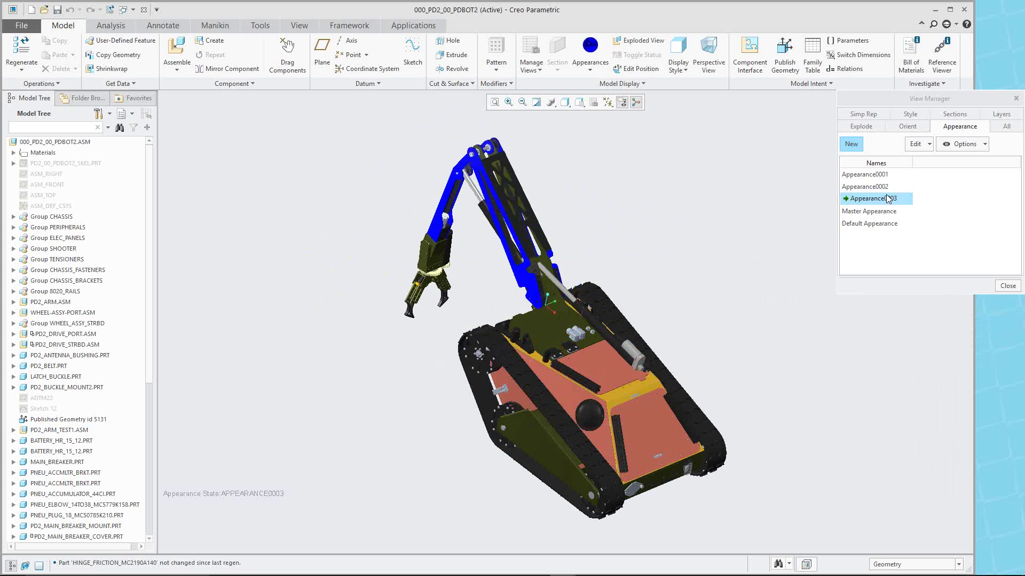
Step: Switch from Appearance0003 to Appearance0002 and back to compare the states, and close the View Manager
{"action": "double_click", "coordinate": [866, 187]}
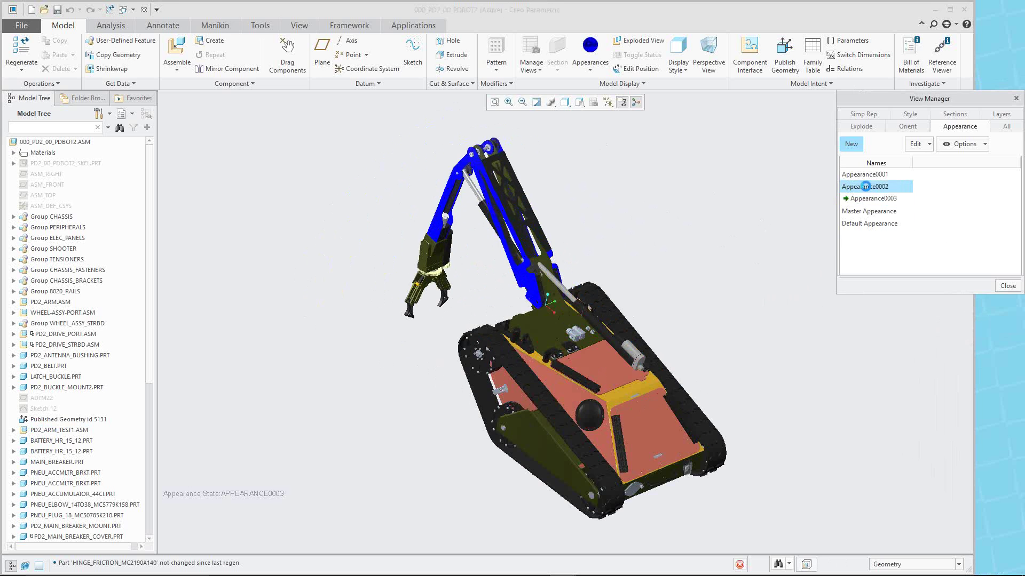
{"action": "double_click", "coordinate": [868, 198]}
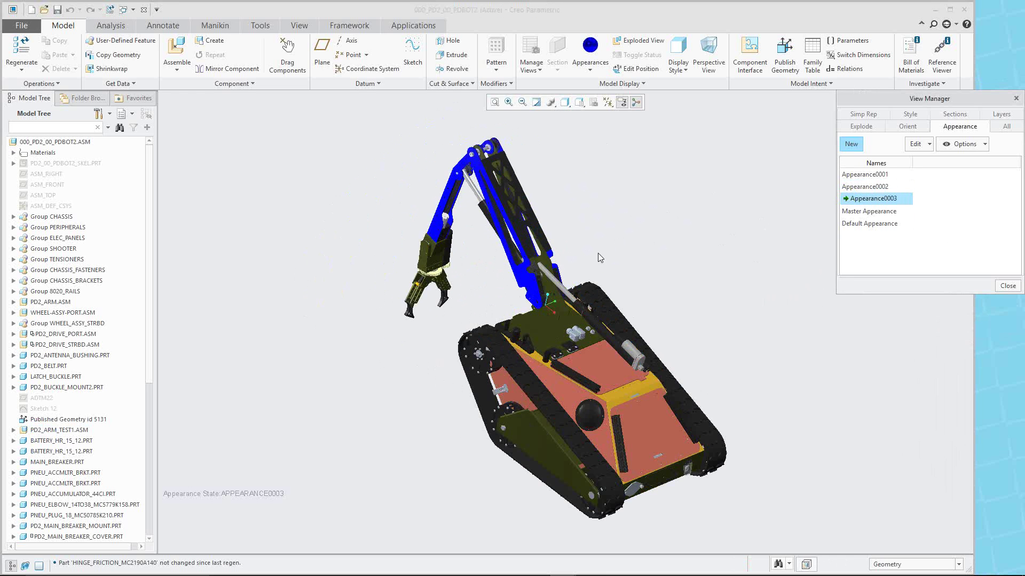
{"action": "mouse_move", "coordinate": [592, 257]}
{"action": "middle_mouse_down"}
{"action": "mouse_move", "coordinate": [644, 235]}
{"action": "mouse_move", "coordinate": [612, 255]}
{"action": "middle_mouse_up"}
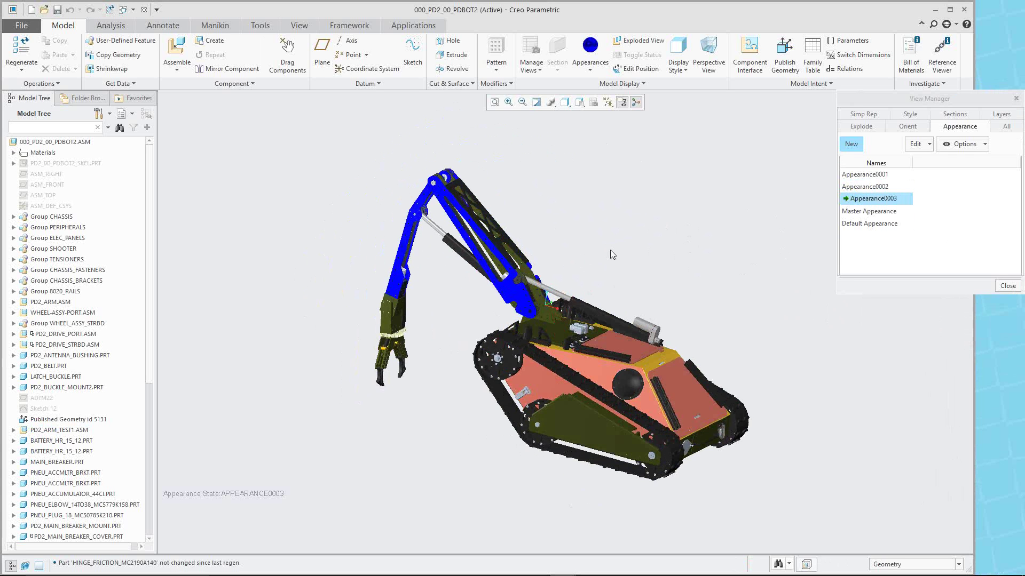
{"action": "left_click", "coordinate": [1008, 286]}
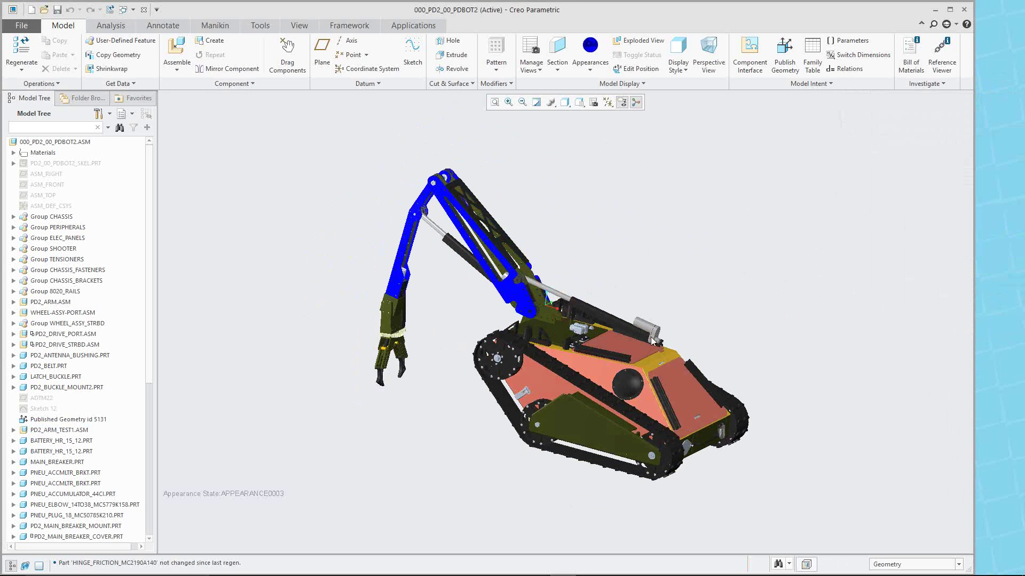
{"action": "scroll", "coordinate": [703, 335], "scroll_direction": "down", "scroll_amount": 5}
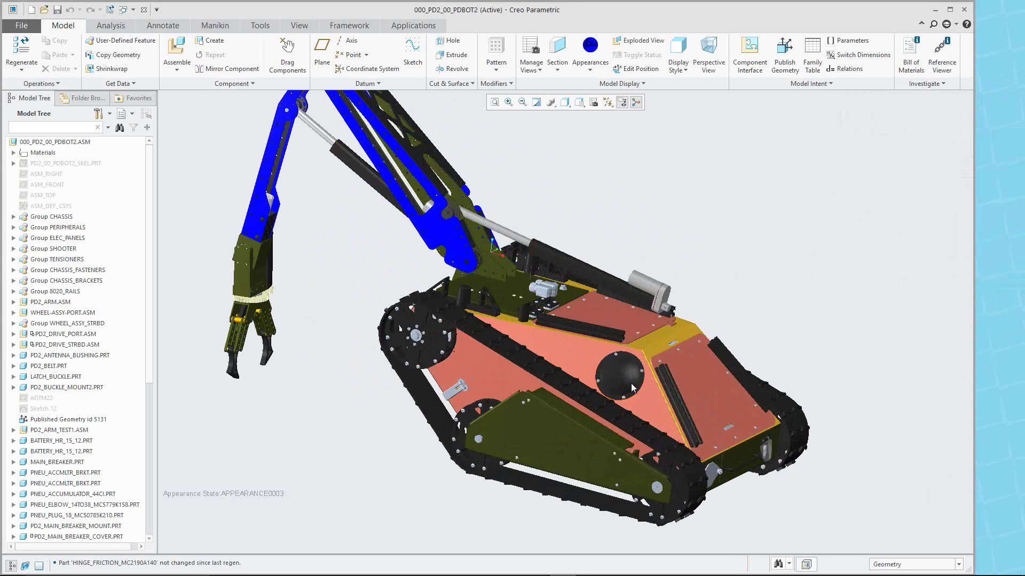
Step: Open the round speaker part on the chassis side panel in its own window
{"action": "left_click", "coordinate": [627, 379]}
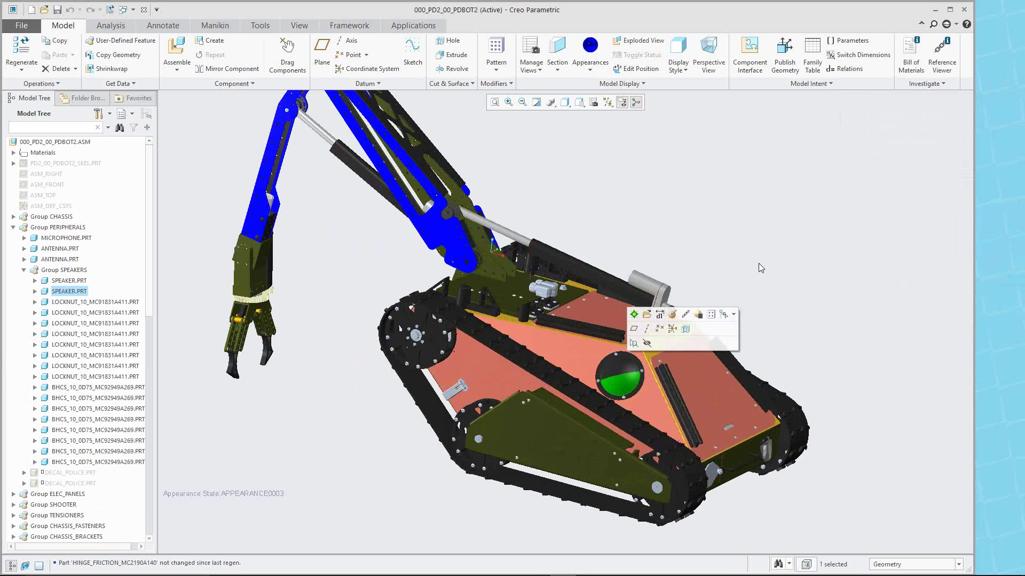
{"action": "left_click", "coordinate": [742, 222]}
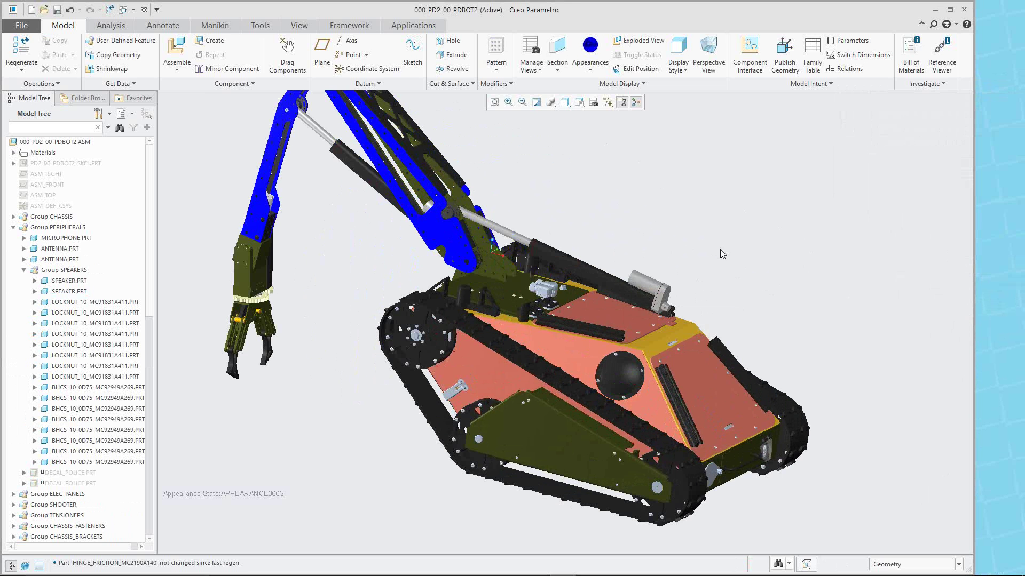
{"action": "left_click", "coordinate": [620, 382]}
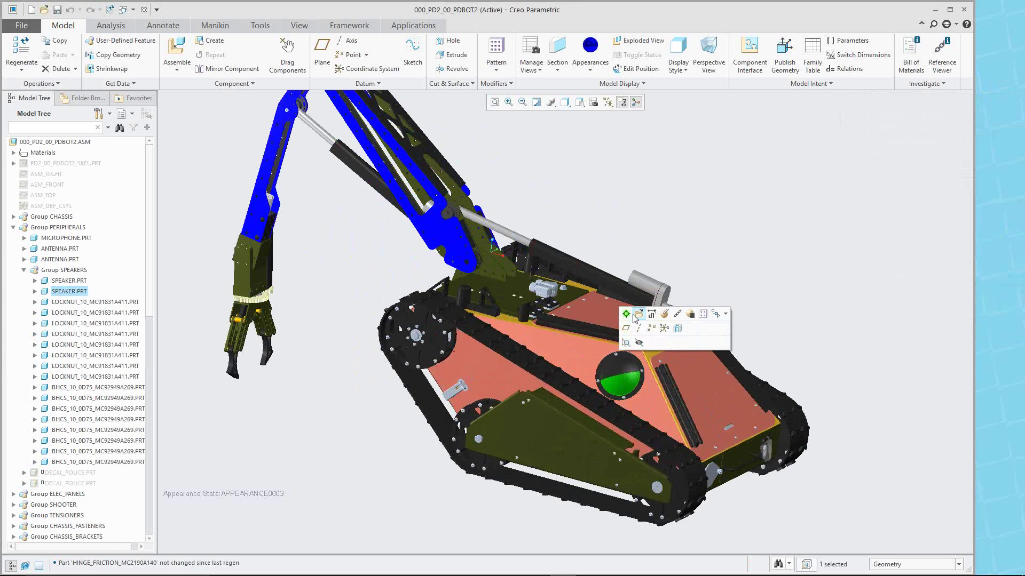
{"action": "left_click", "coordinate": [714, 315]}
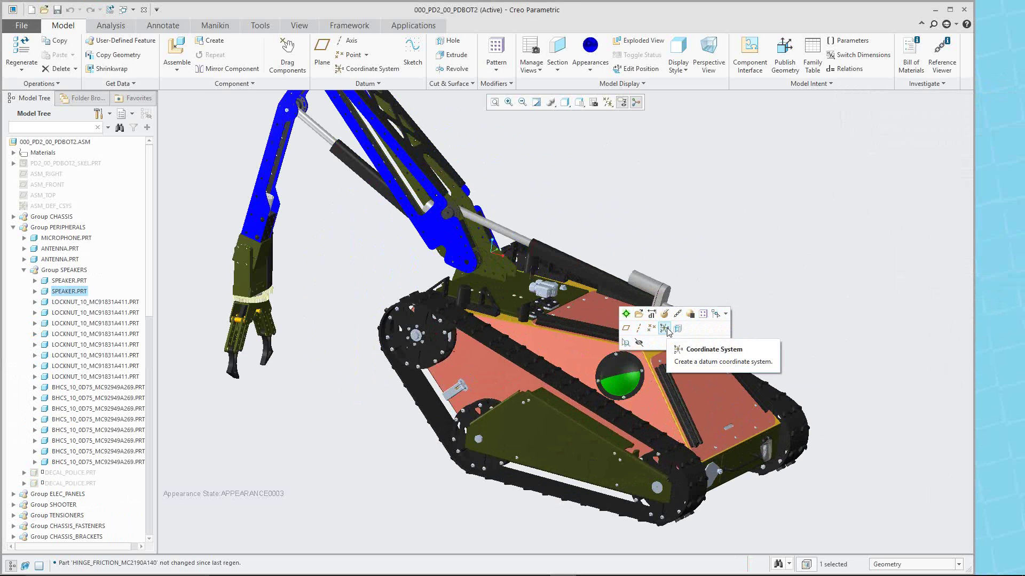
{"action": "left_click", "coordinate": [638, 317]}
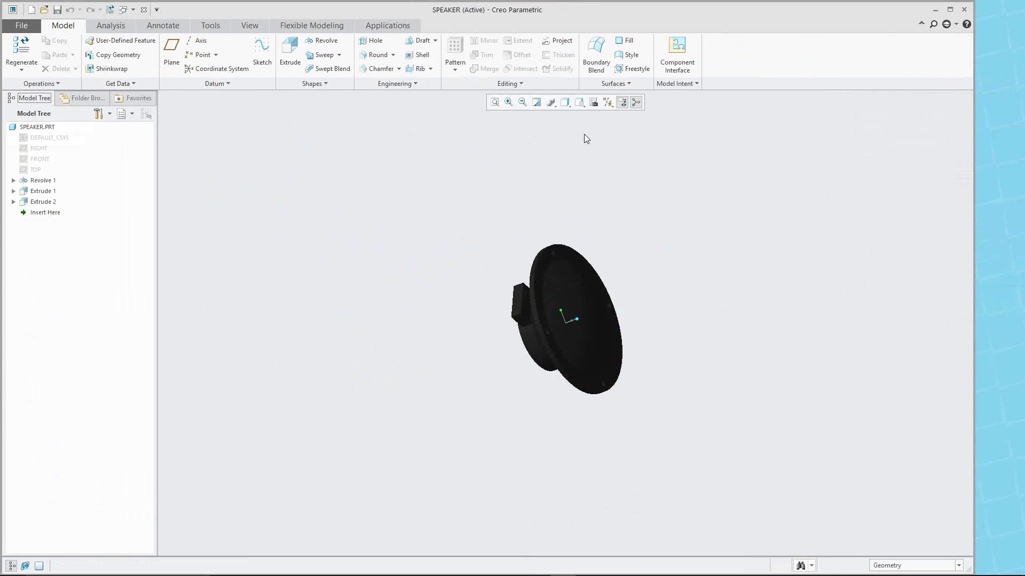
Step: Create a new appearance state in the speaker part, accepting the default name
{"action": "left_click", "coordinate": [580, 106]}
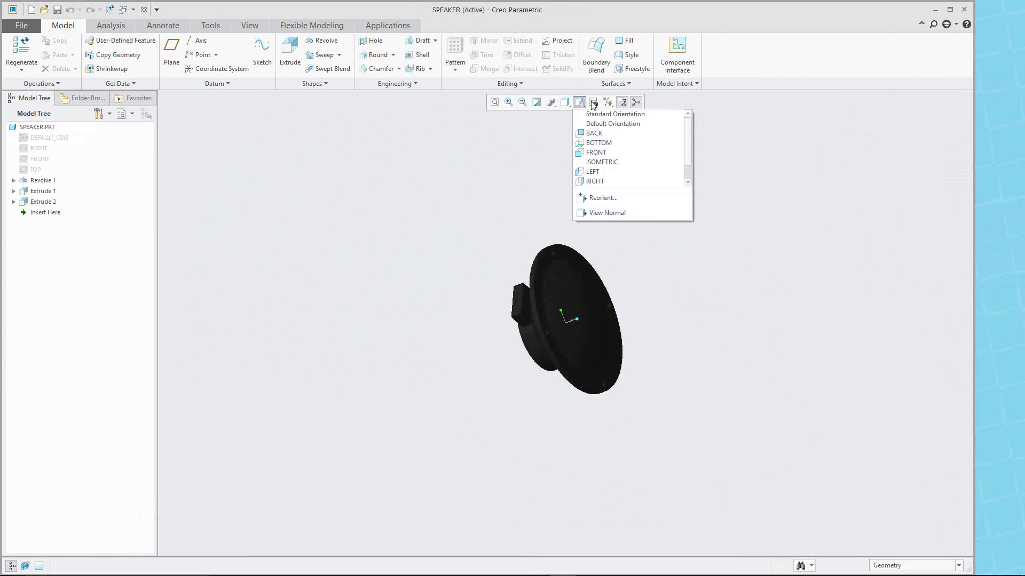
{"action": "left_click", "coordinate": [595, 104]}
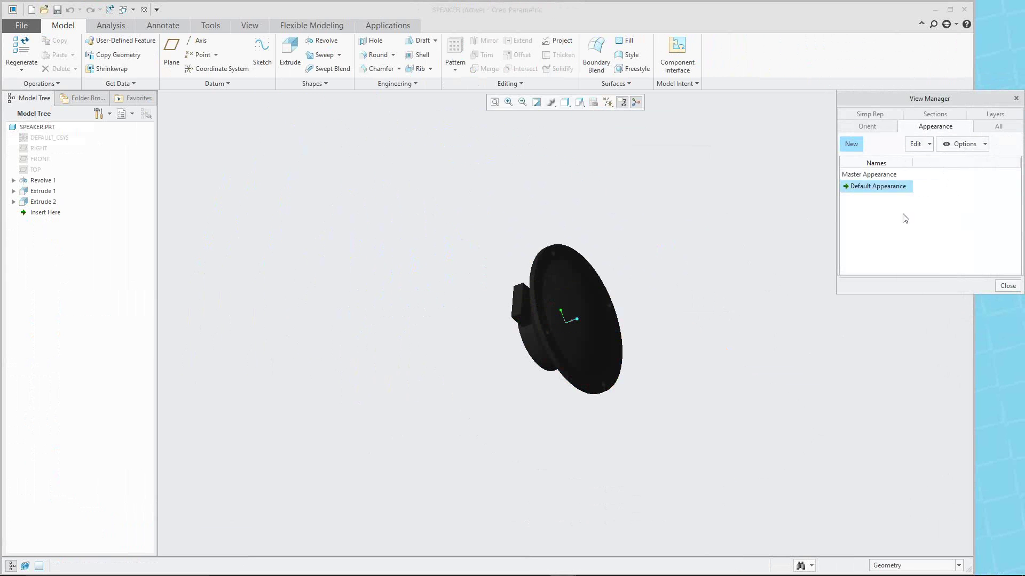
{"action": "left_click", "coordinate": [853, 146]}
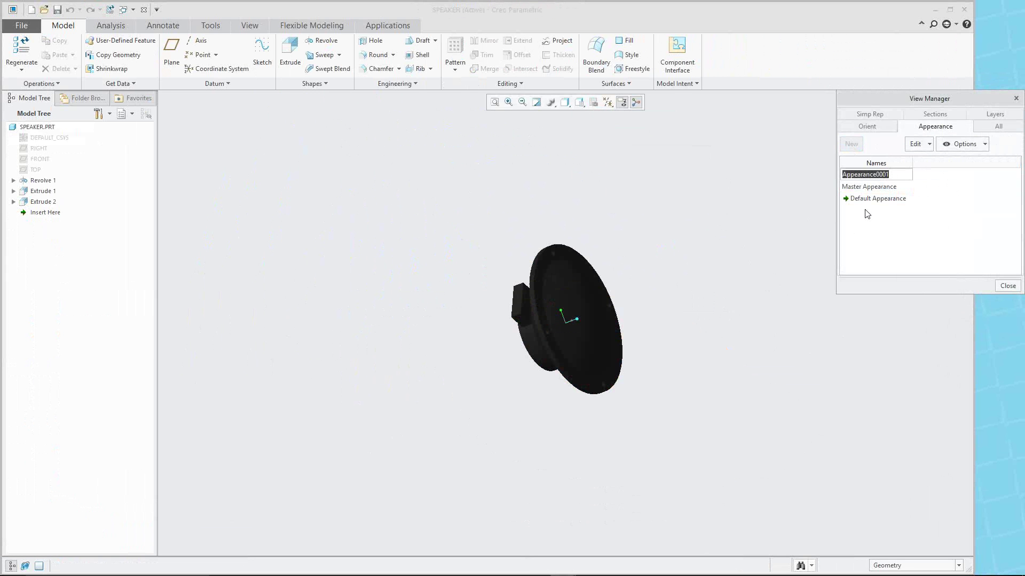
{"action": "key", "text": "Return"}
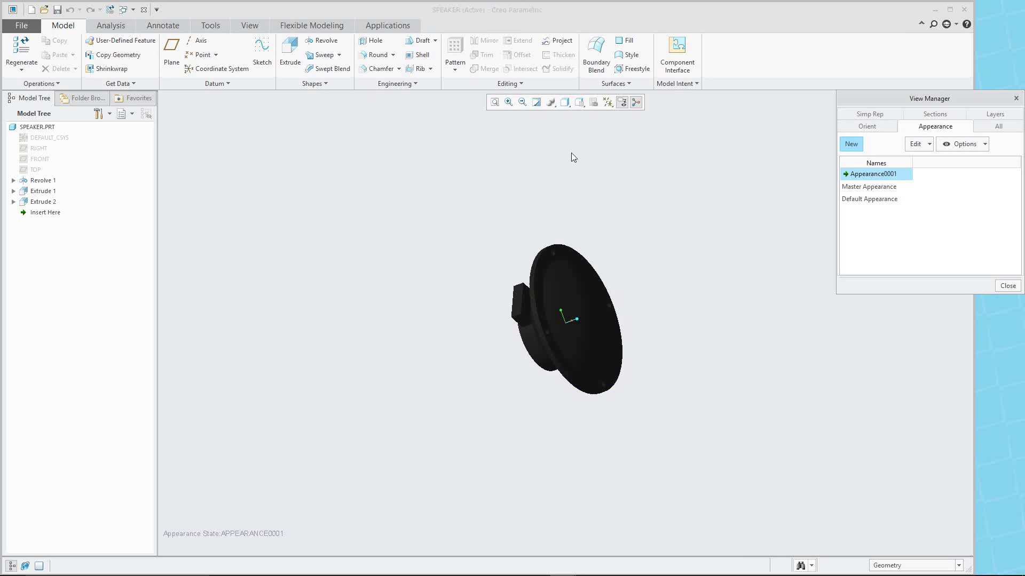
Step: Apply the red appearance from My Appearances to the entire speaker part and close the View Manager
{"action": "left_click", "coordinate": [246, 25]}
{"action": "left_click", "coordinate": [113, 68]}
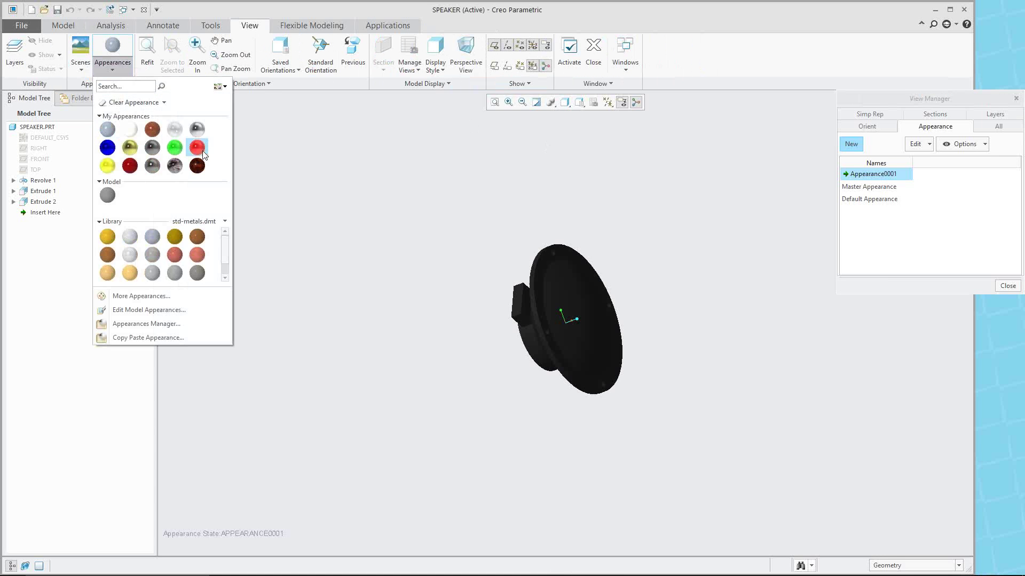
{"action": "left_click", "coordinate": [107, 131]}
{"action": "left_click", "coordinate": [50, 127]}
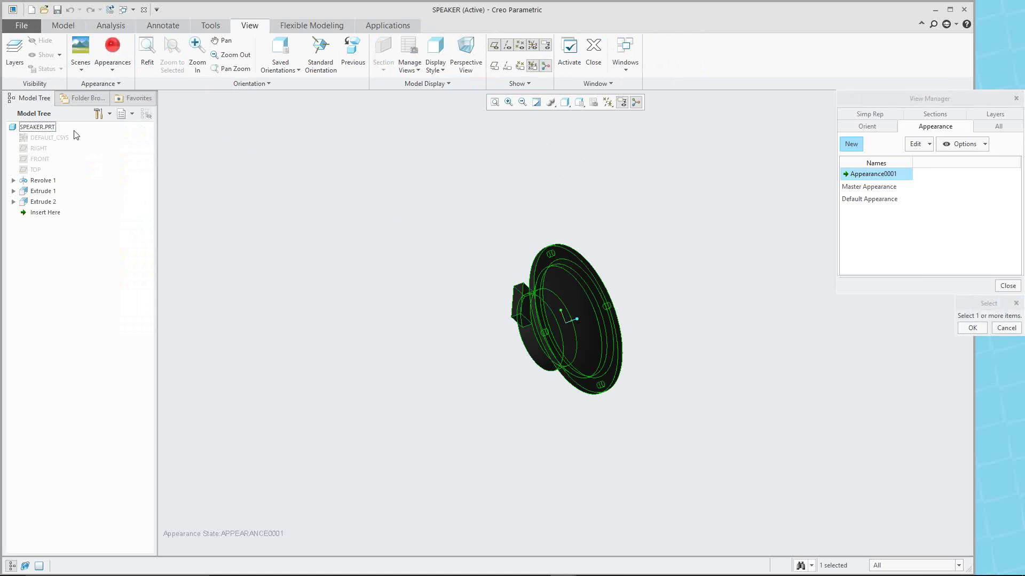
{"action": "middle_click", "coordinate": [538, 177]}
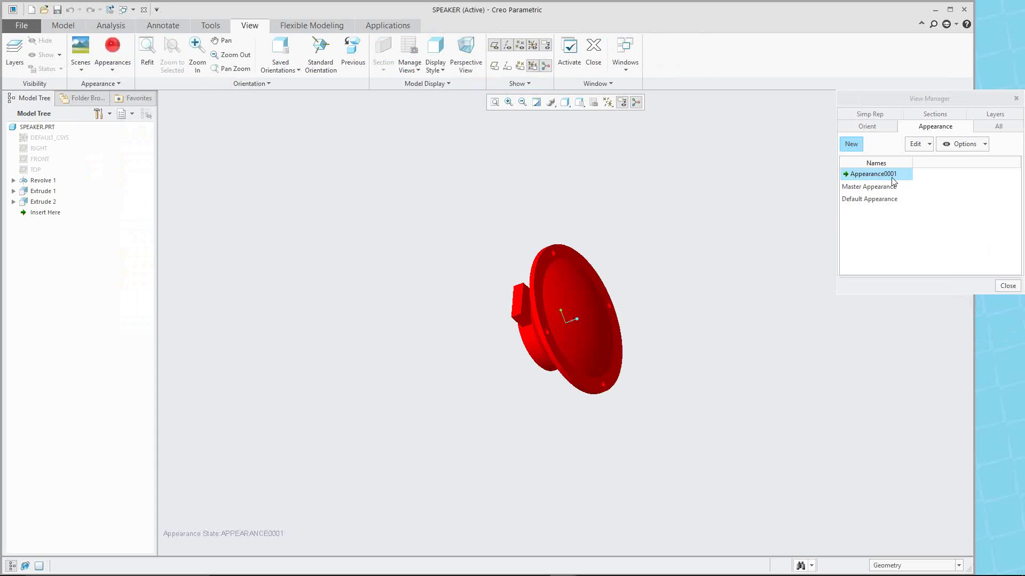
{"action": "left_click", "coordinate": [1007, 285]}
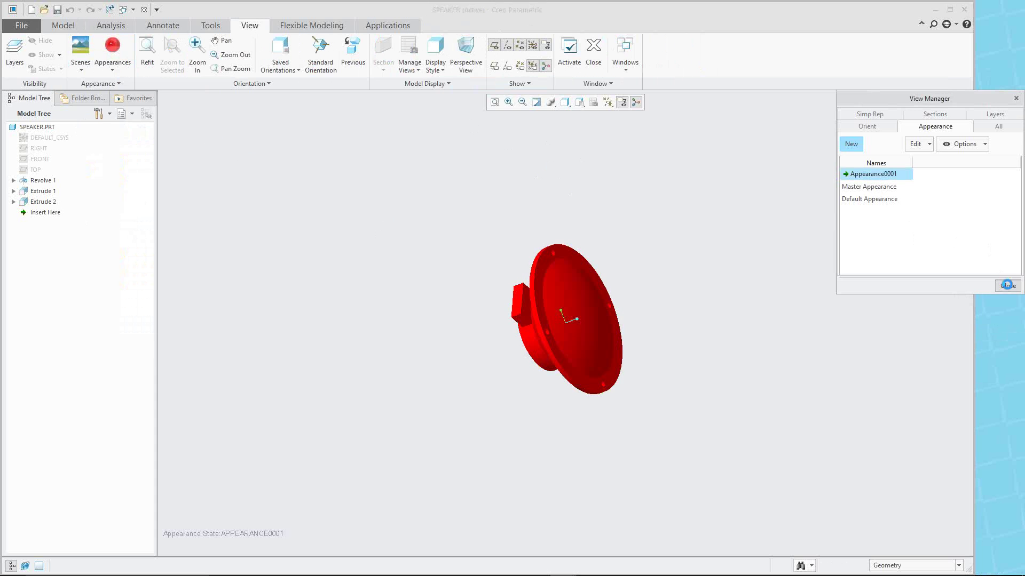
Step: Switch to the 000_PD2_00_PDBOT2 assembly and examine the speaker's colour on the chassis
{"action": "left_click", "coordinate": [134, 11]}
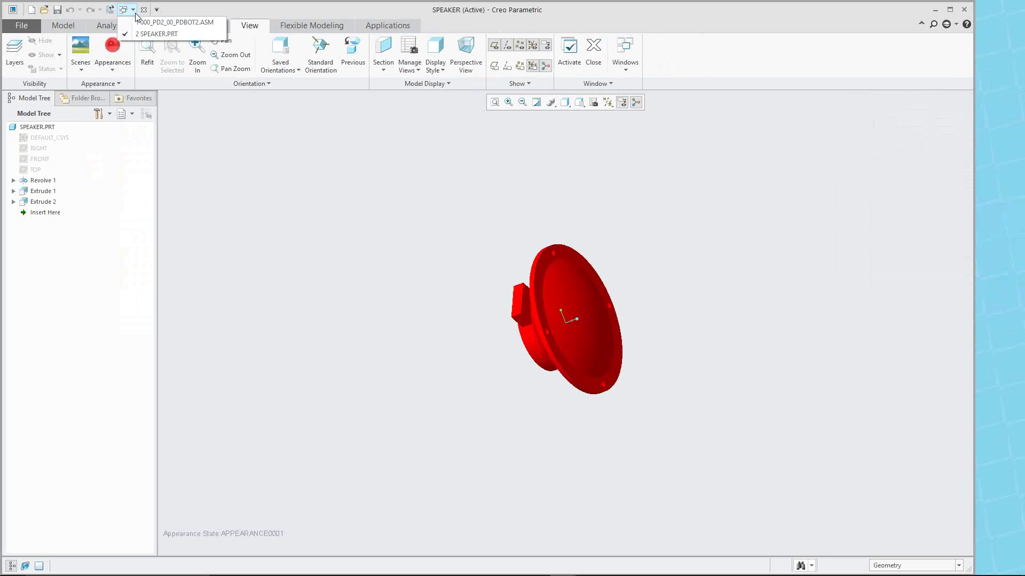
{"action": "left_click", "coordinate": [160, 22]}
{"action": "mouse_move", "coordinate": [826, 312]}
{"action": "middle_mouse_down"}
{"action": "mouse_move", "coordinate": [810, 299]}
{"action": "mouse_move", "coordinate": [723, 306]}
{"action": "mouse_move", "coordinate": [828, 284]}
{"action": "mouse_move", "coordinate": [696, 350]}
{"action": "mouse_move", "coordinate": [674, 331]}
{"action": "mouse_move", "coordinate": [670, 310]}
{"action": "middle_mouse_up"}
{"action": "scroll", "coordinate": [696, 350], "scroll_direction": "down", "scroll_amount": 2}
{"action": "scroll", "coordinate": [677, 363], "scroll_direction": "up", "scroll_amount": 1}
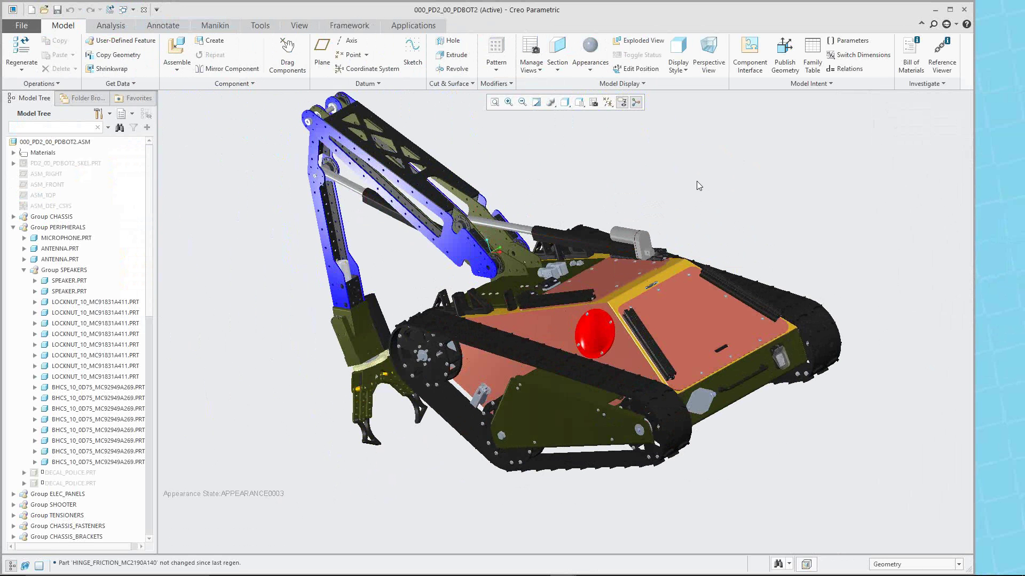
{"action": "middle_click_drag", "start_coordinate": [697, 182], "coordinate": [717, 209]}
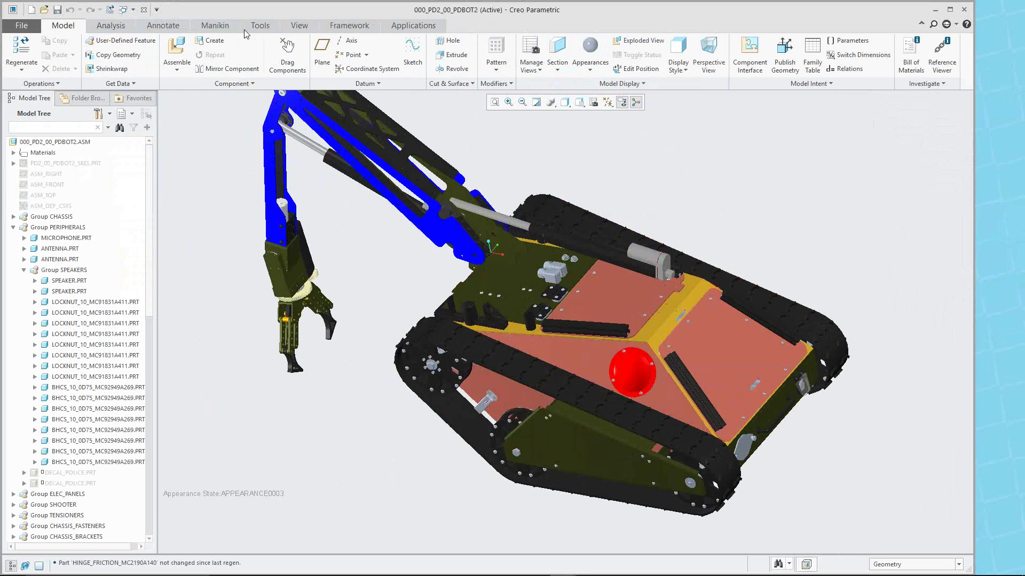
Step: Return to the speaker part, activate Default Appearance and then Master Appearance, and close the View Manager
{"action": "left_click", "coordinate": [133, 10]}
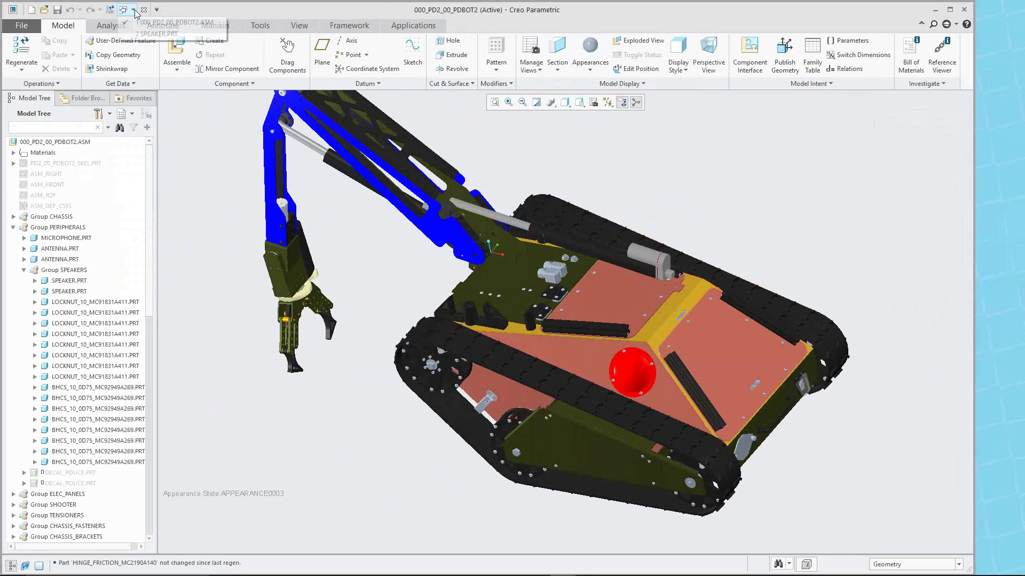
{"action": "left_click", "coordinate": [156, 33]}
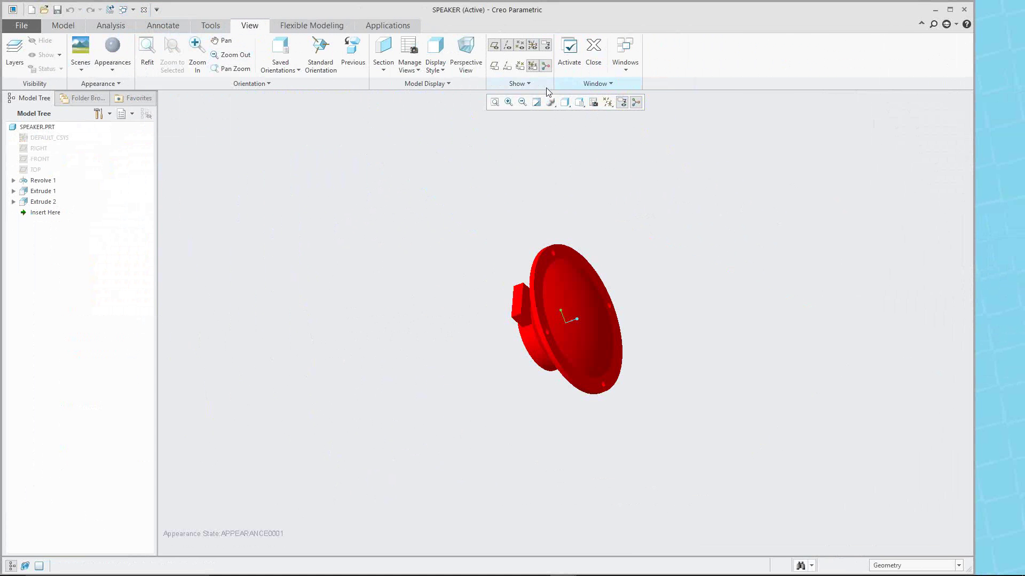
{"action": "left_click", "coordinate": [409, 51]}
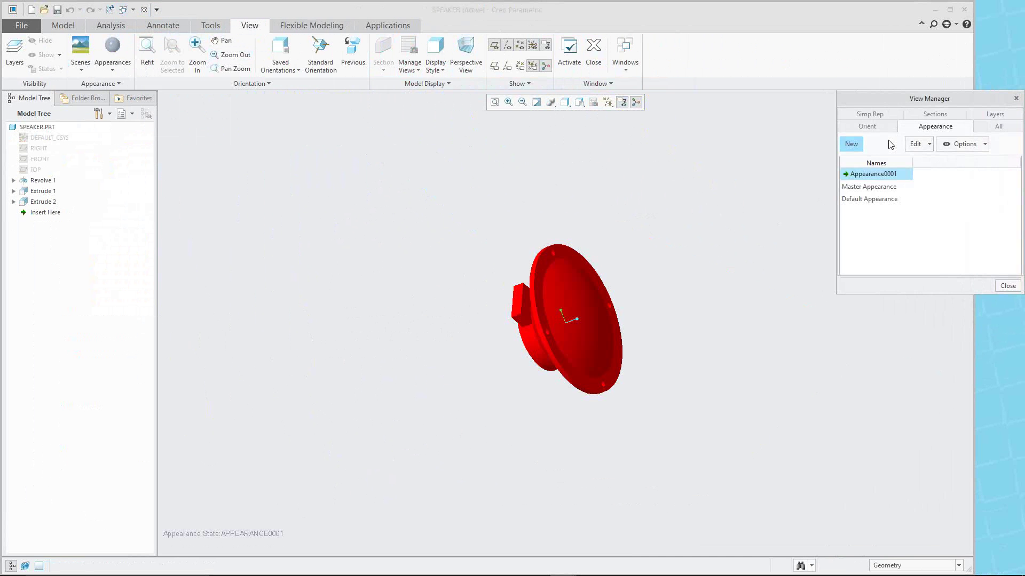
{"action": "double_click", "coordinate": [875, 199]}
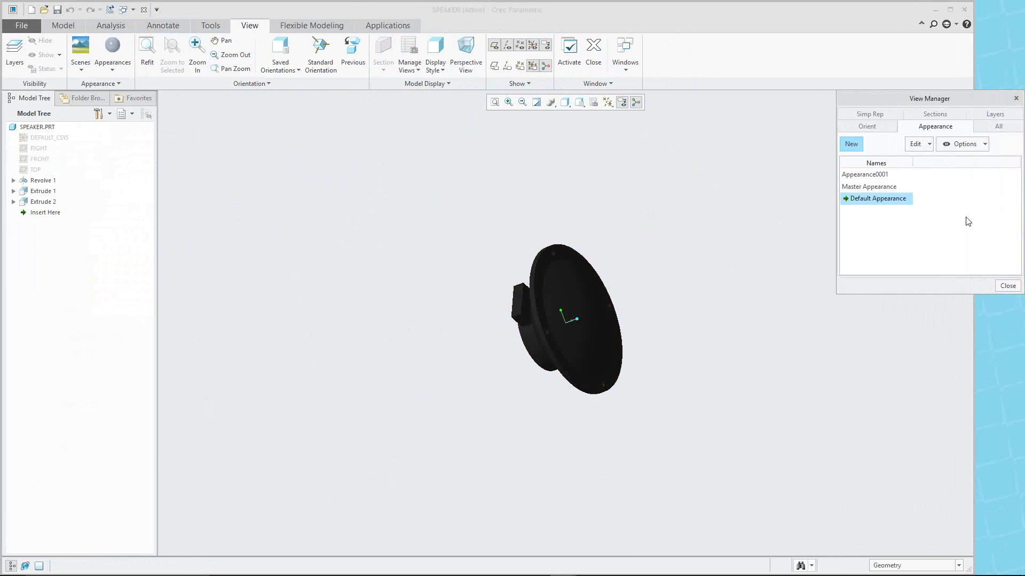
{"action": "double_click", "coordinate": [883, 187]}
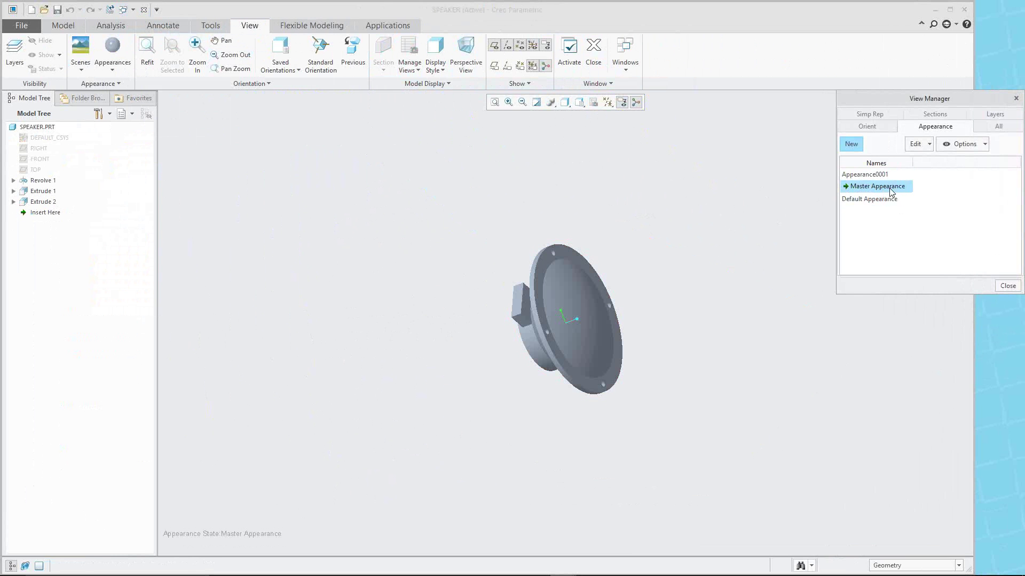
{"action": "left_click", "coordinate": [1007, 286]}
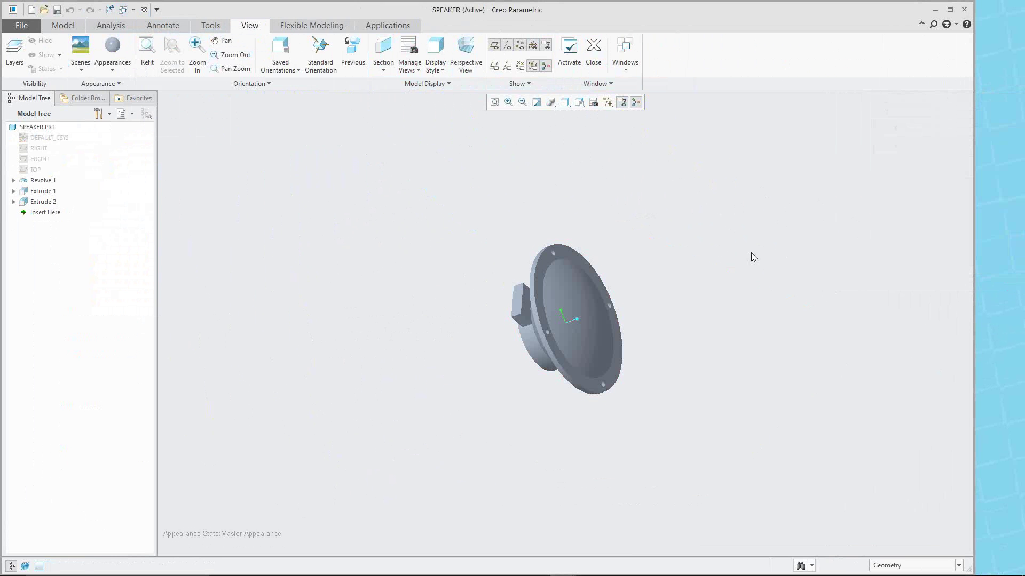
Step: Switch back to the robot assembly, inspect the speaker's colour and review the assembly's list of appearance states
{"action": "left_click", "coordinate": [135, 10]}
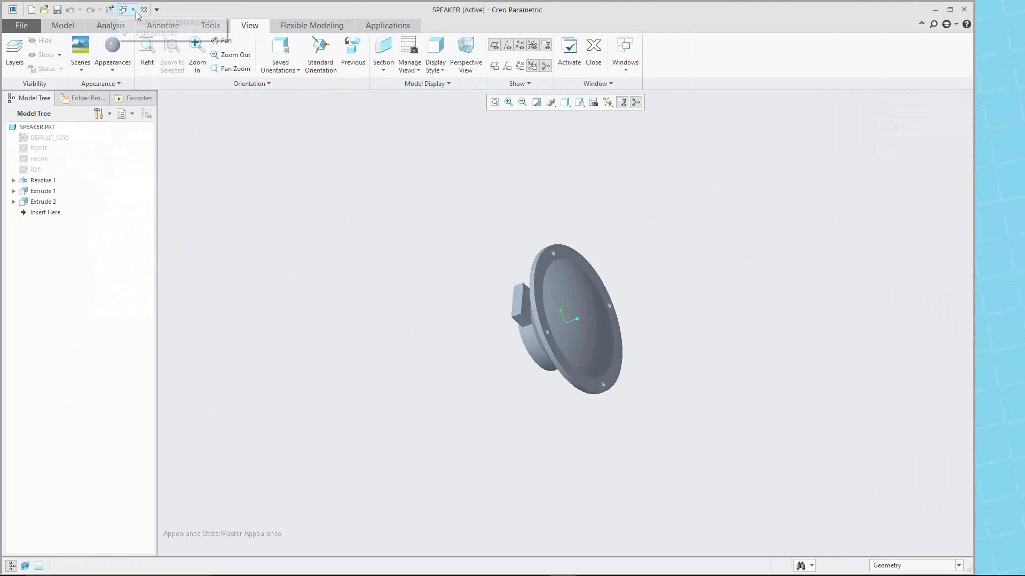
{"action": "left_click", "coordinate": [165, 22]}
{"action": "middle_click_drag", "start_coordinate": [737, 214], "coordinate": [714, 152]}
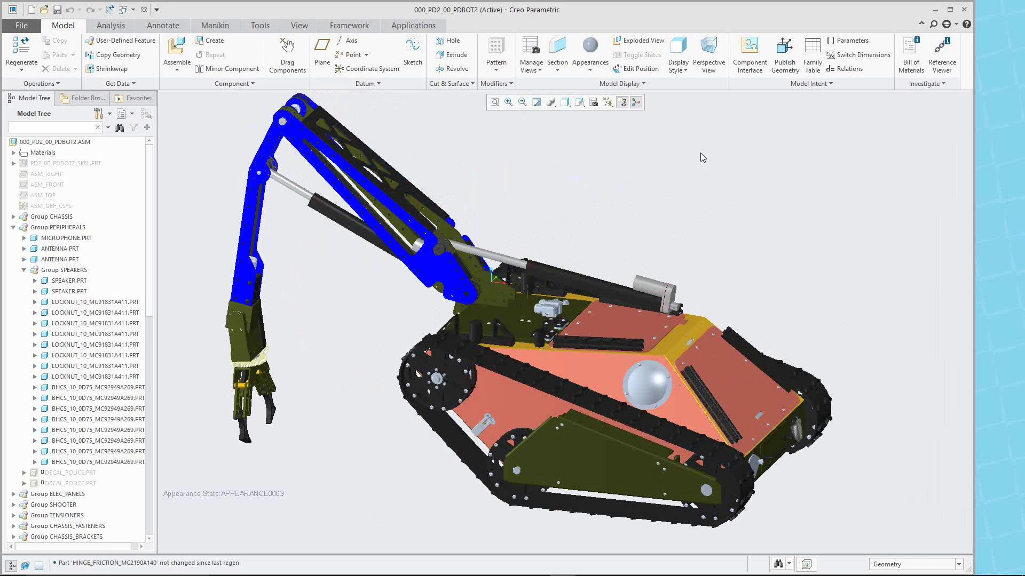
{"action": "left_click", "coordinate": [593, 102]}
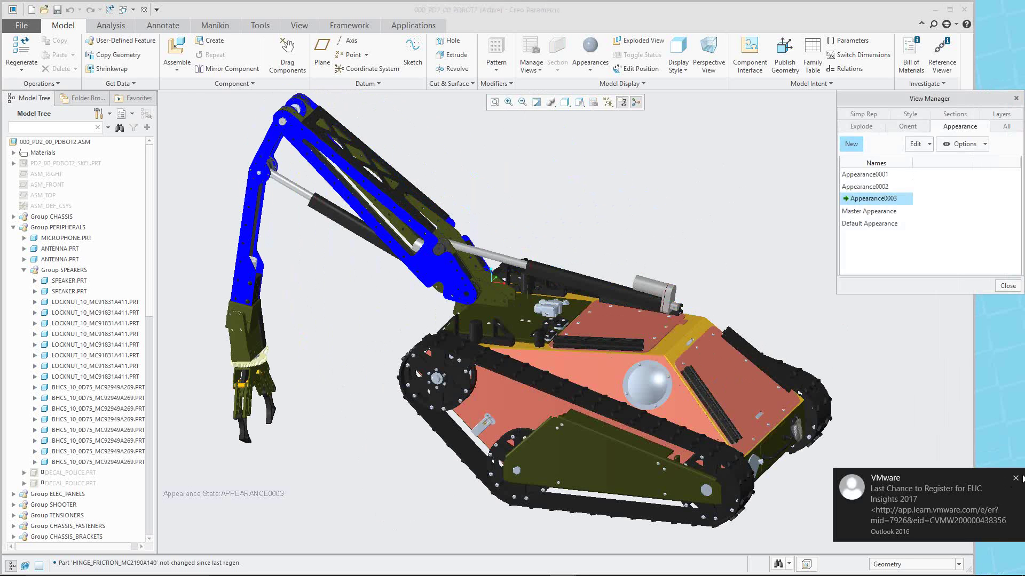
{"action": "left_click", "coordinate": [1015, 478]}
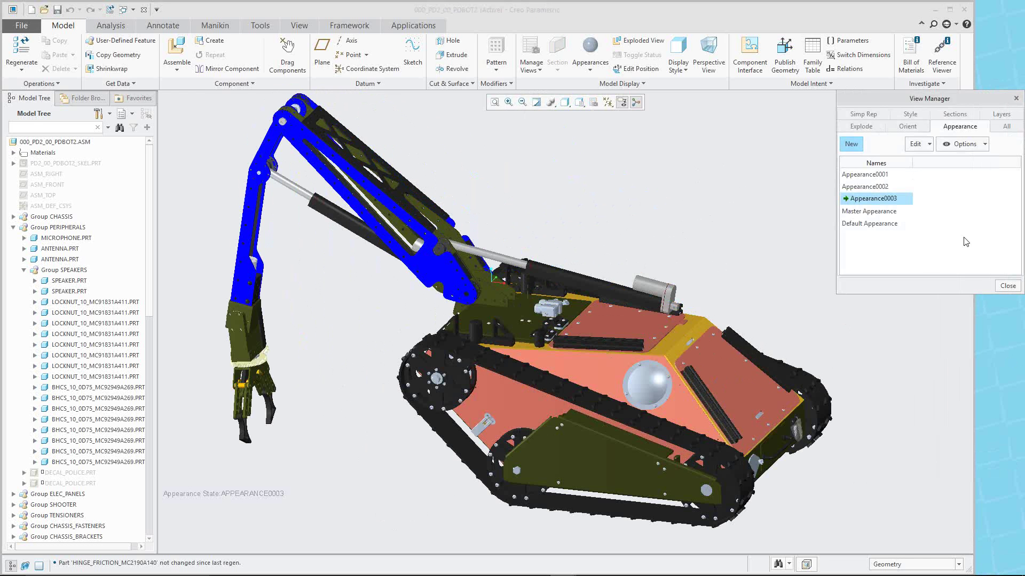
{"action": "left_click", "coordinate": [1007, 286]}
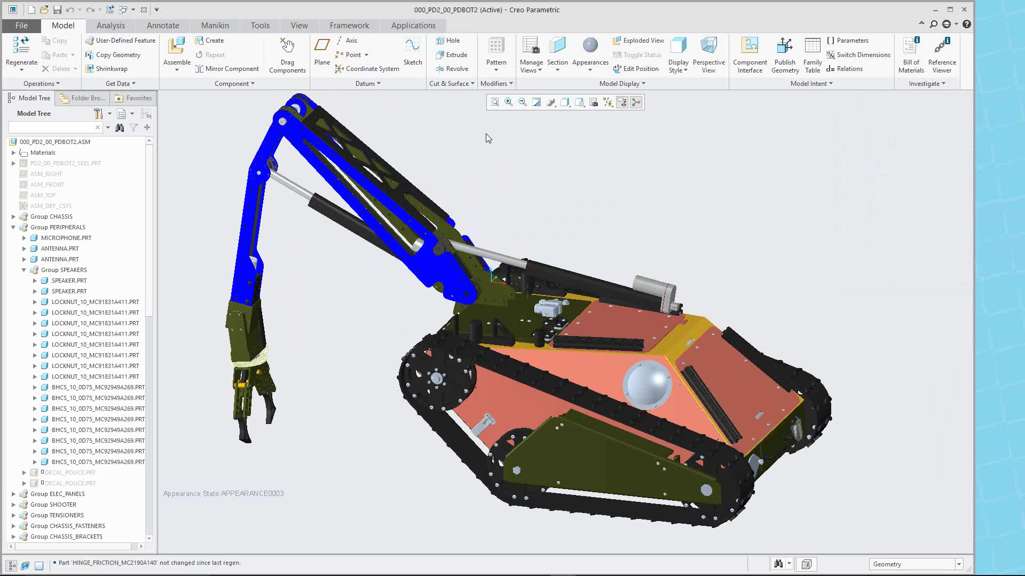
Step: Close the assembly and speaker windows and erase all models not displayed from the session
{"action": "left_click", "coordinate": [144, 11]}
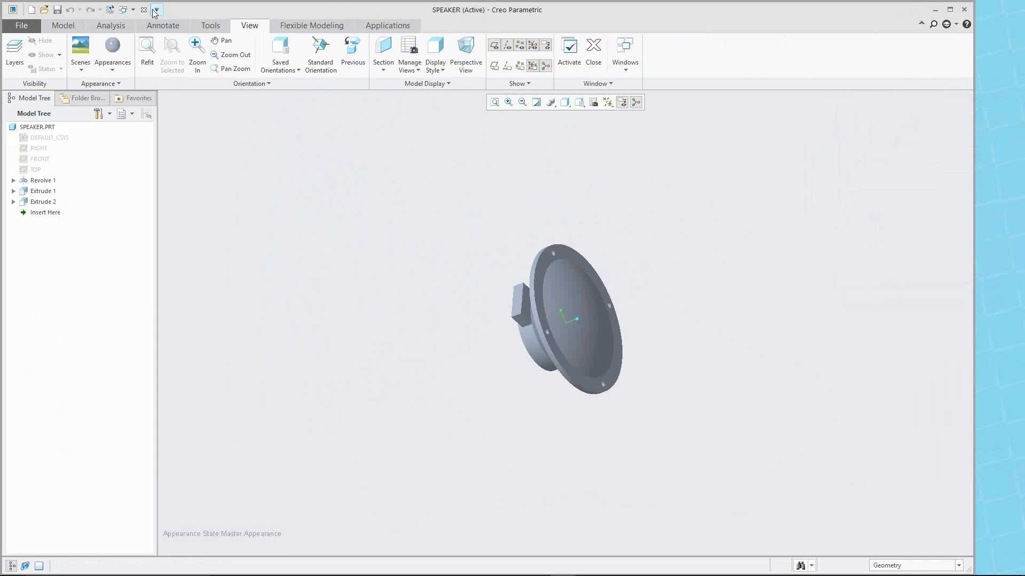
{"action": "left_click", "coordinate": [144, 10]}
{"action": "left_click", "coordinate": [142, 68]}
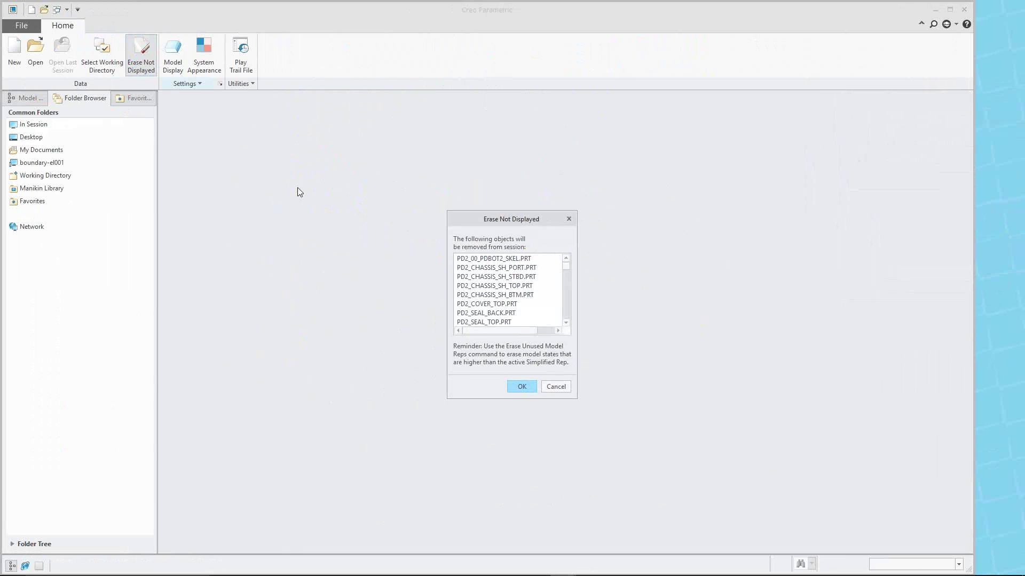
{"action": "left_click", "coordinate": [521, 388]}
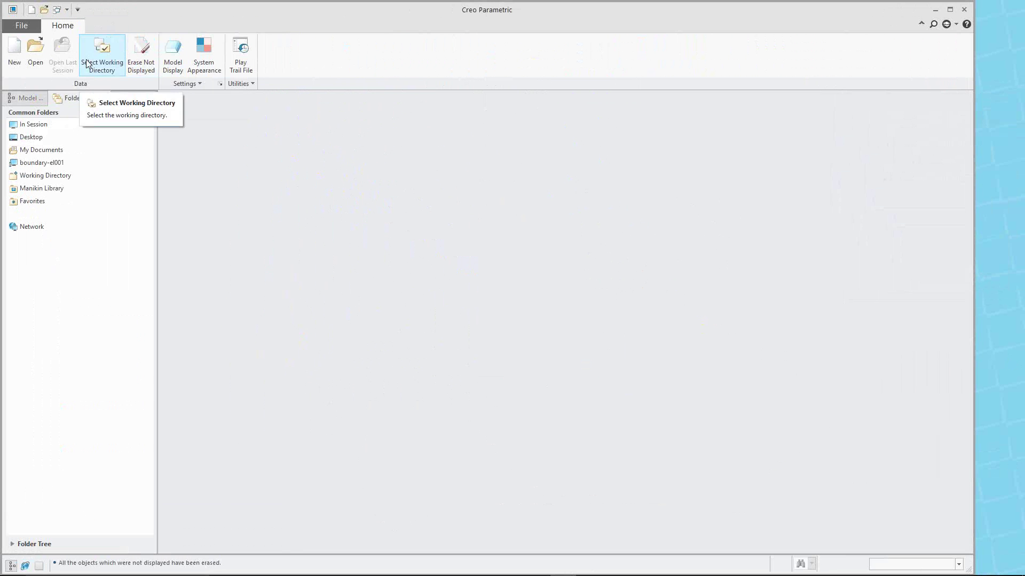
Step: Open the DEMO assembly from the Regeneration status folder inside Models for Assembly Update
{"action": "left_click", "coordinate": [36, 56]}
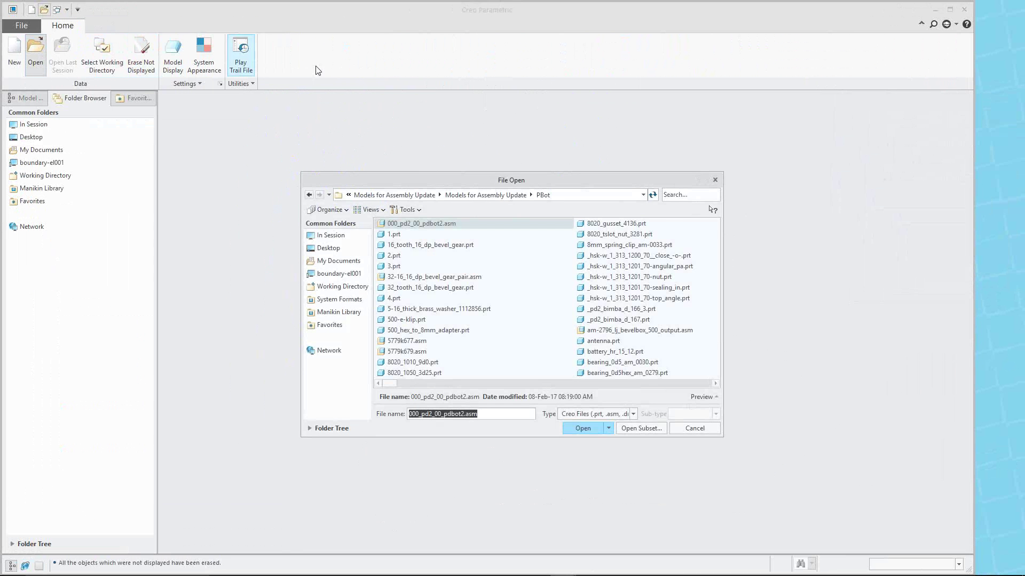
{"action": "left_click", "coordinate": [498, 194]}
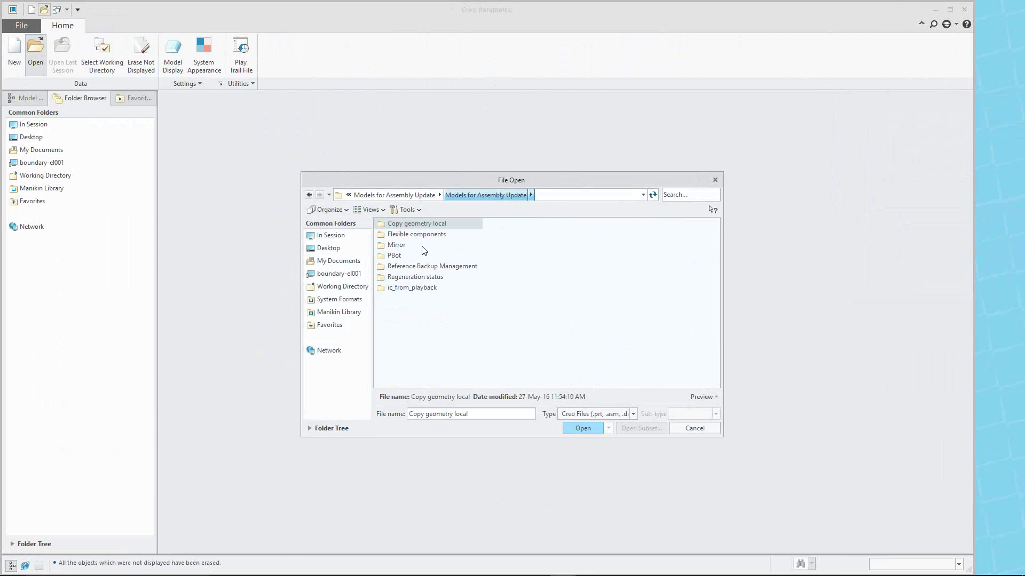
{"action": "double_click", "coordinate": [416, 276]}
{"action": "double_click", "coordinate": [402, 265]}
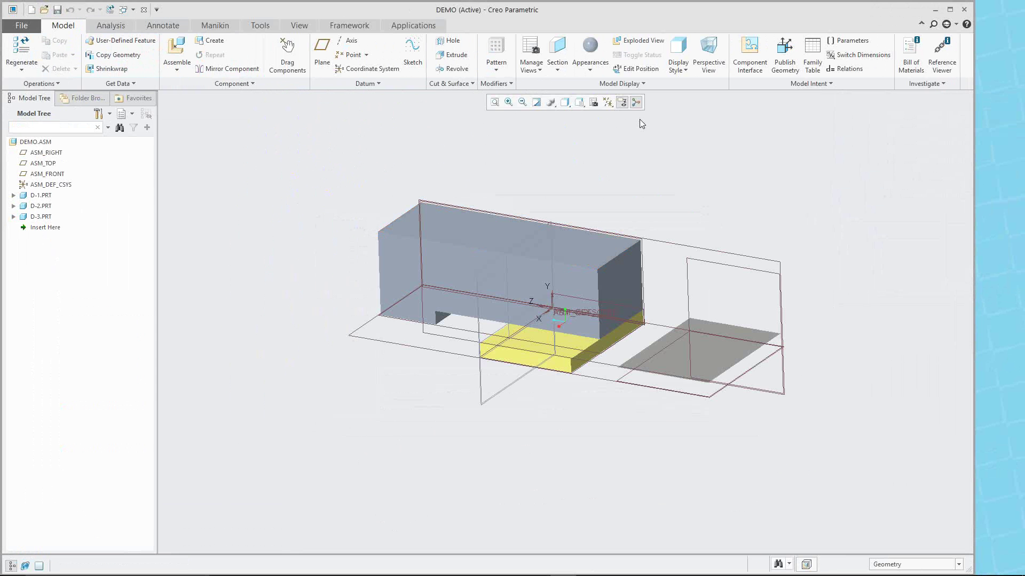
Step: Hide the datum planes and activate the yellow part D-1 within the assembly
{"action": "left_click", "coordinate": [608, 101]}
{"action": "left_click", "coordinate": [612, 115]}
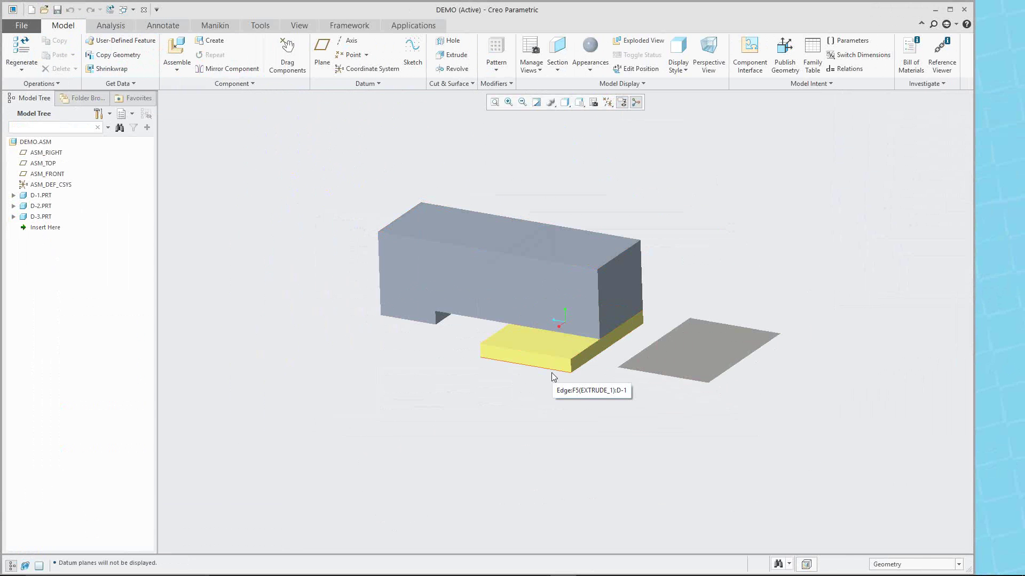
{"action": "left_click", "coordinate": [528, 355]}
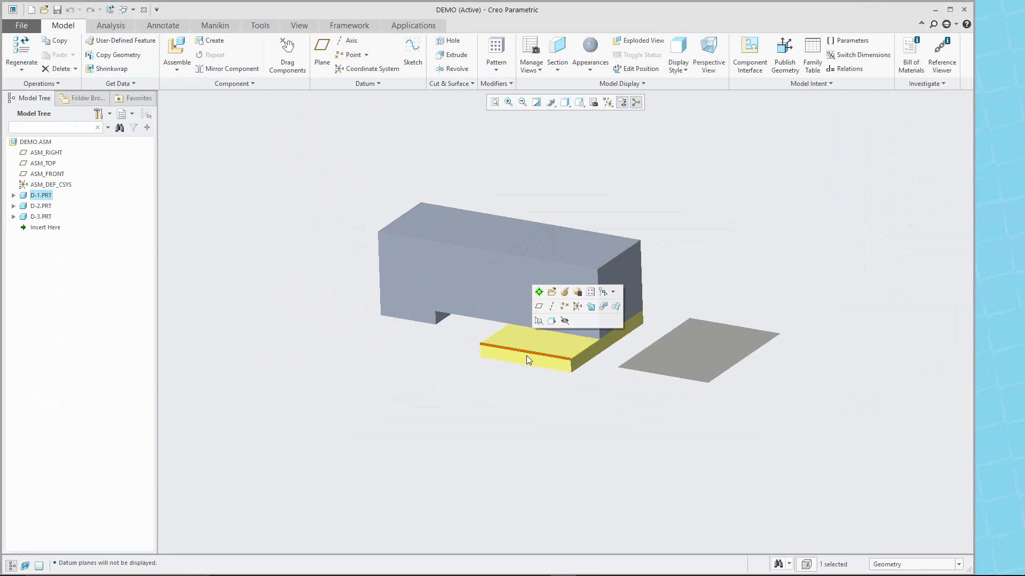
{"action": "left_click", "coordinate": [539, 292]}
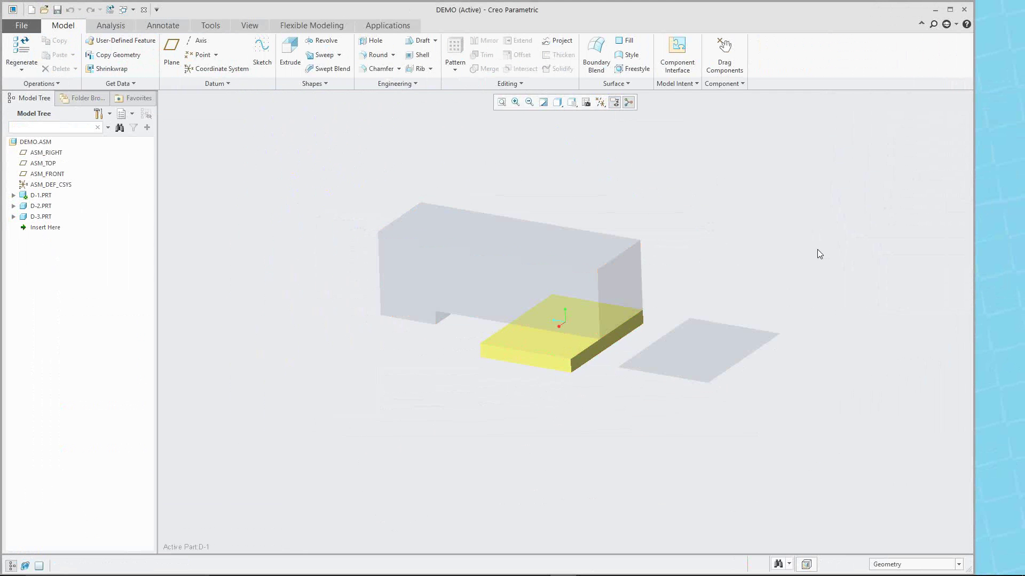
Step: Set the height dimension of part D-1's Extrude 1 to 50 and finish editing its dimensions
{"action": "double_click", "coordinate": [528, 359]}
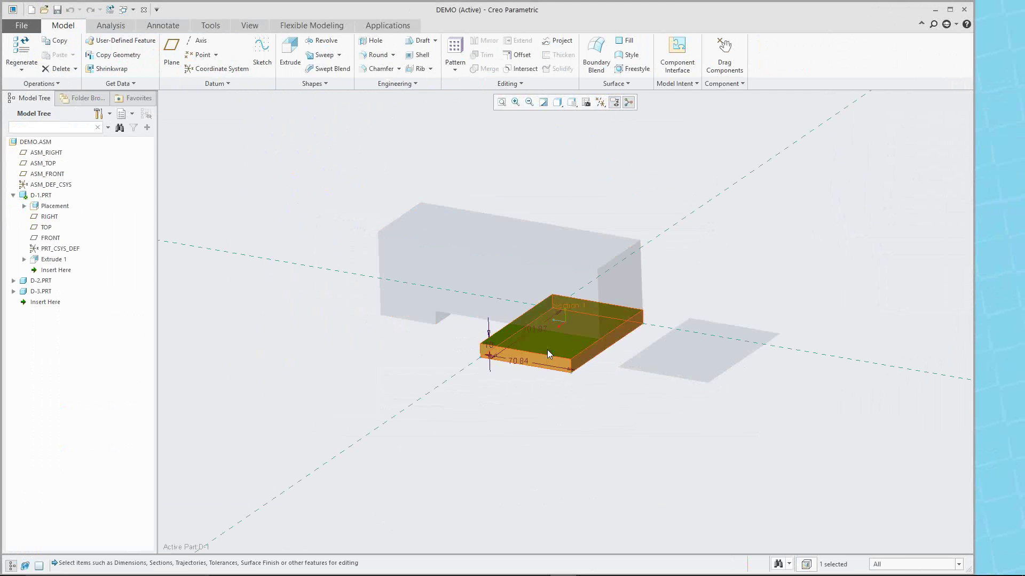
{"action": "double_click", "coordinate": [488, 346]}
{"action": "type", "text": "50"}
{"action": "key", "text": "Return"}
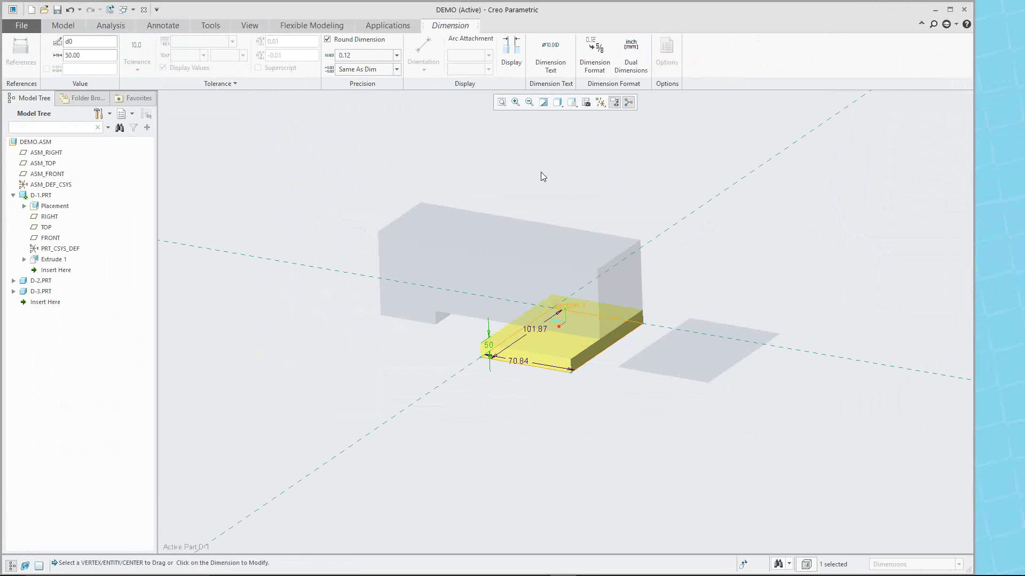
{"action": "left_click", "coordinate": [742, 565]}
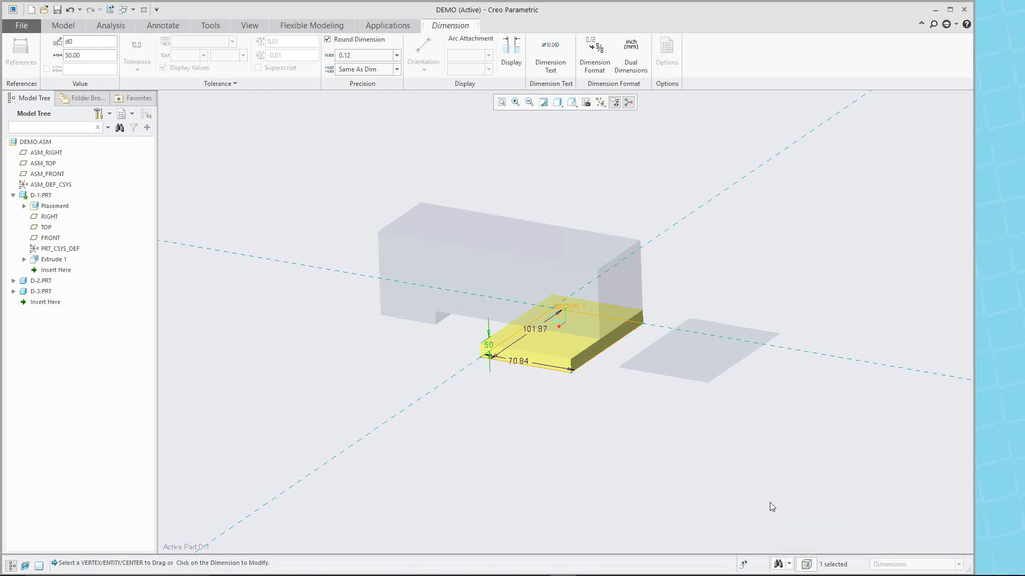
{"action": "left_click", "coordinate": [216, 107]}
{"action": "left_click", "coordinate": [484, 161]}
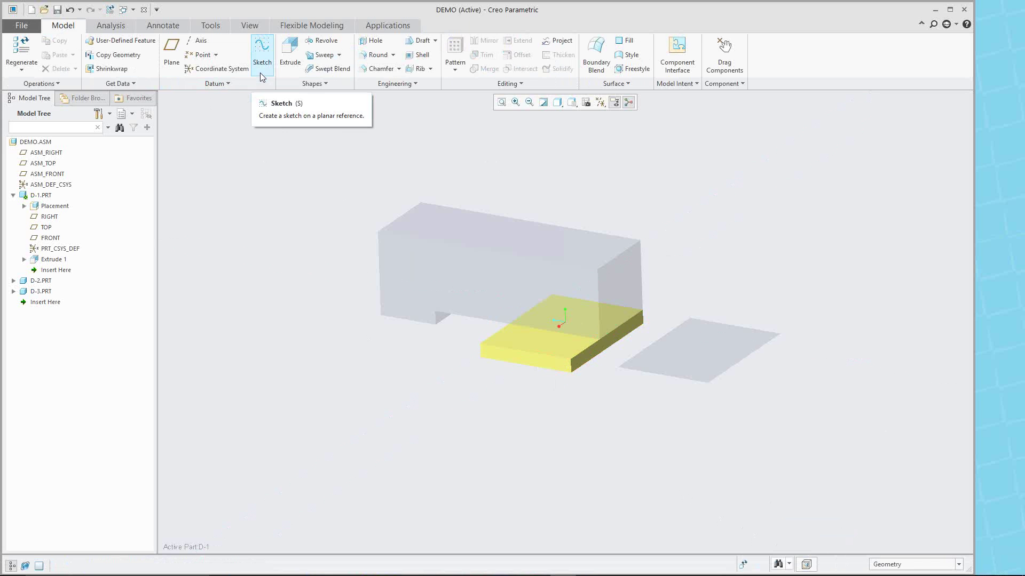
Step: Undo the height change on part D-1 and redo it
{"action": "left_click", "coordinate": [70, 11]}
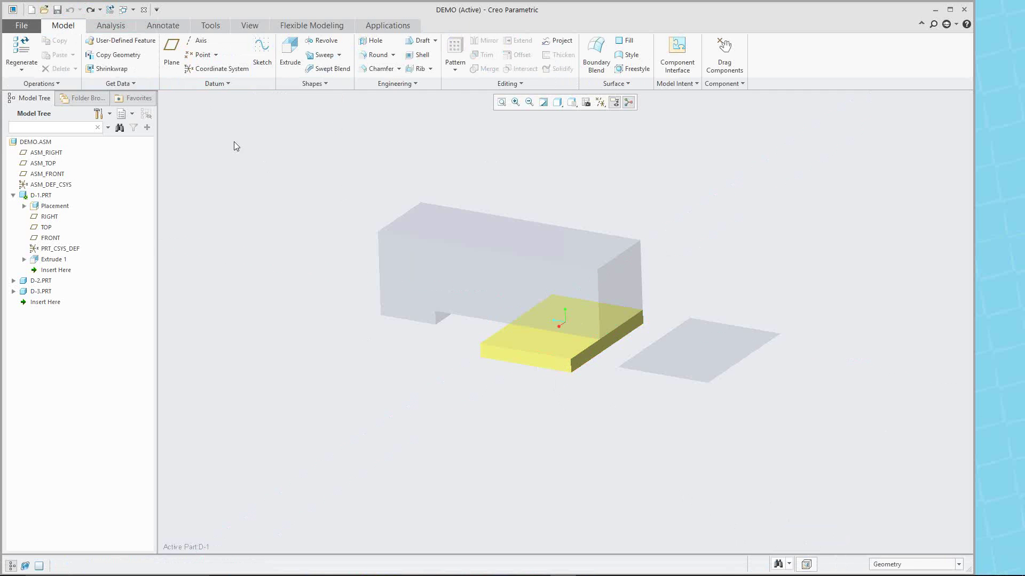
{"action": "left_click", "coordinate": [92, 10]}
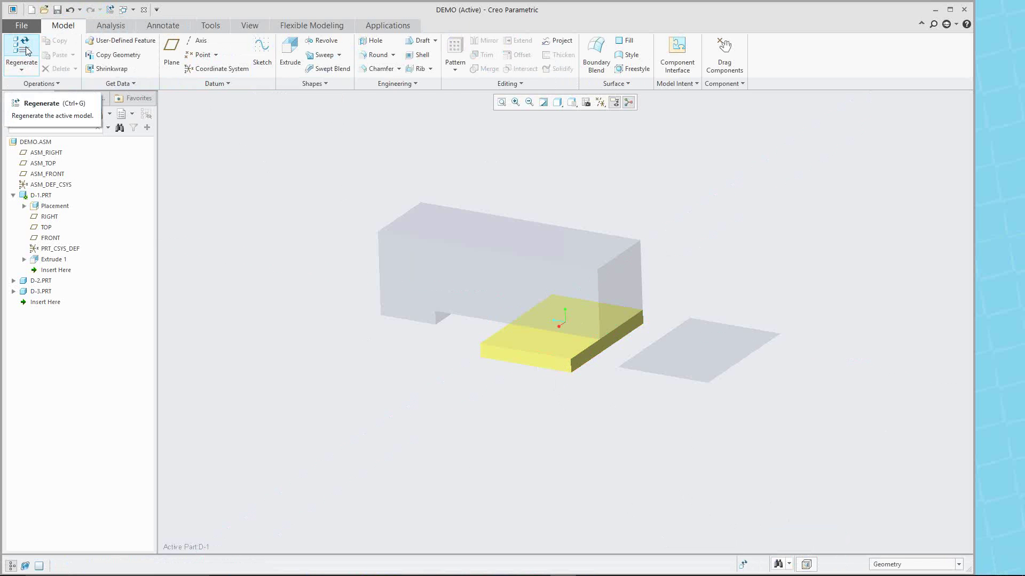
Step: Regenerate Extrude 1 of part D-1 through the Regeneration Manager
{"action": "left_click", "coordinate": [22, 68]}
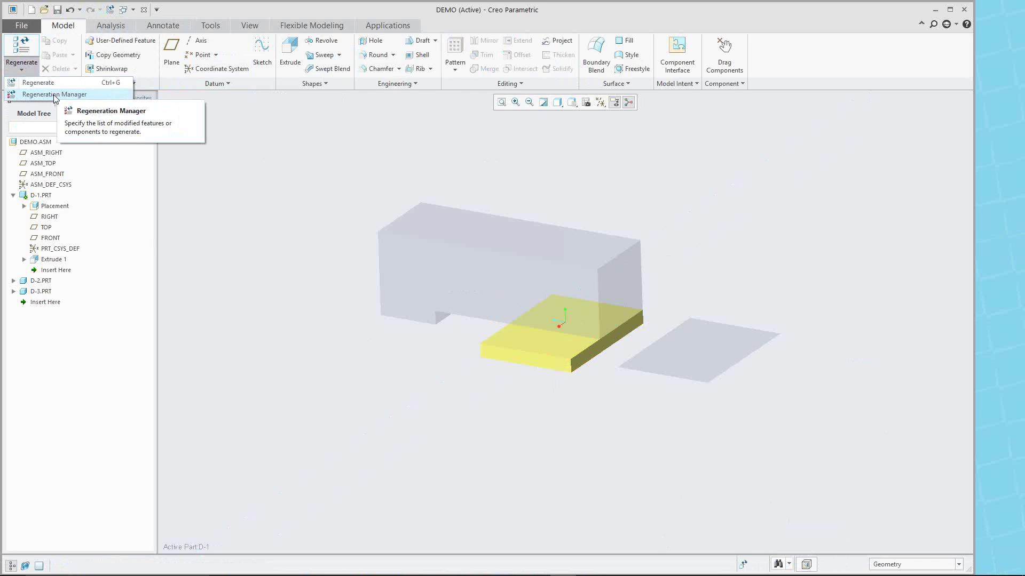
{"action": "left_click", "coordinate": [55, 94]}
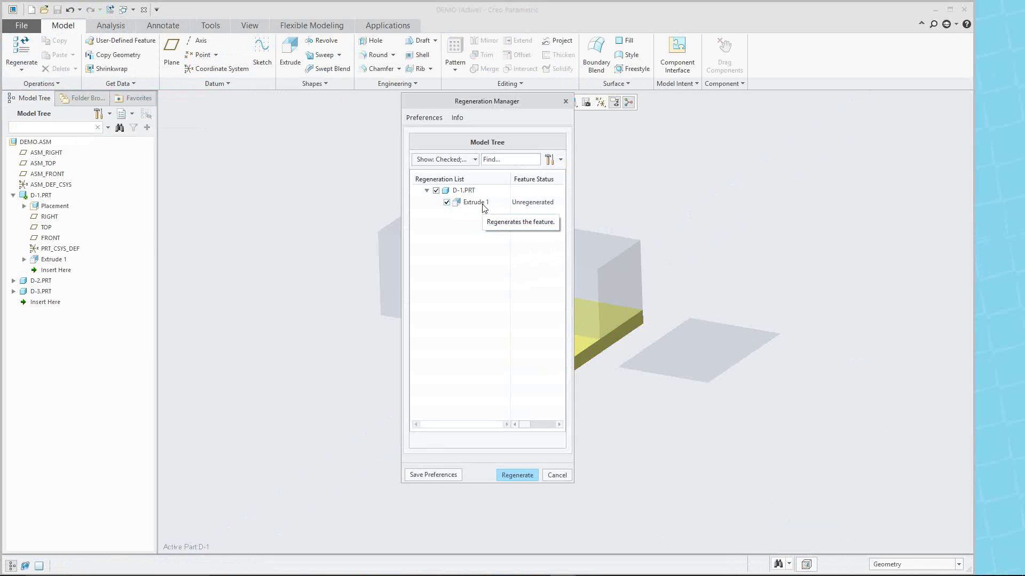
{"action": "left_click", "coordinate": [516, 476]}
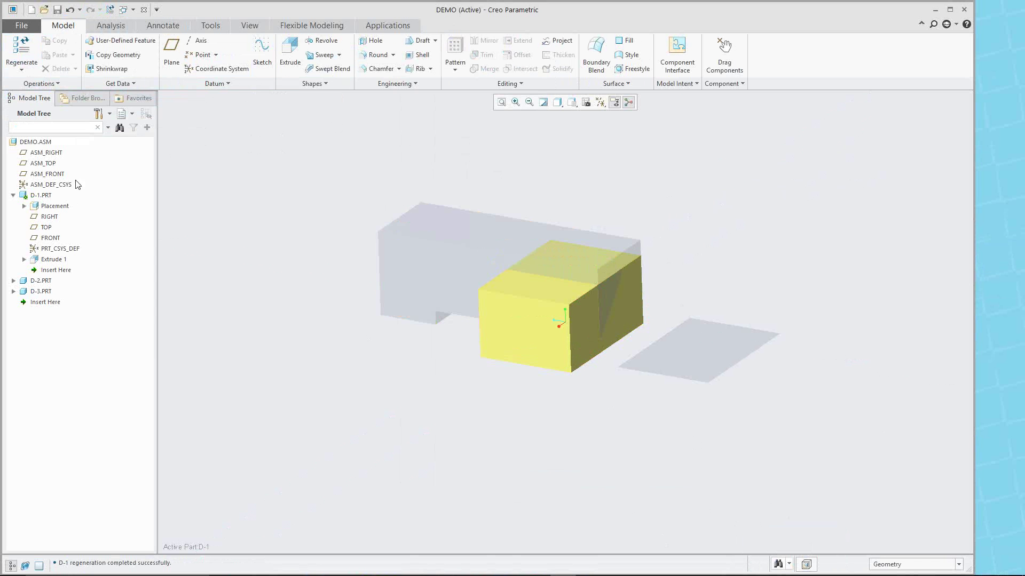
Step: Activate the top-level DEMO assembly and regenerate it until its components are up to date
{"action": "left_click", "coordinate": [41, 142]}
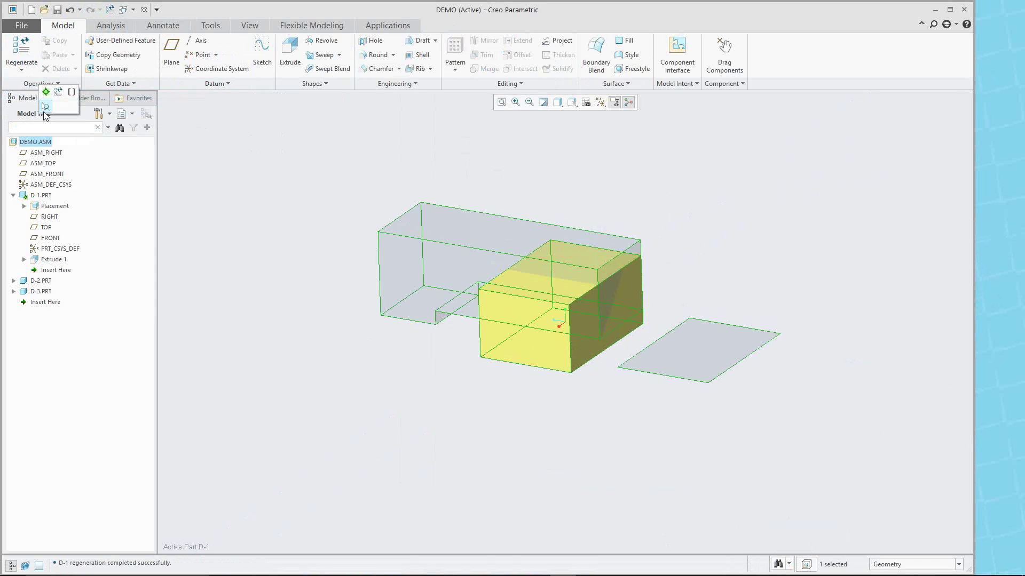
{"action": "left_click", "coordinate": [47, 94]}
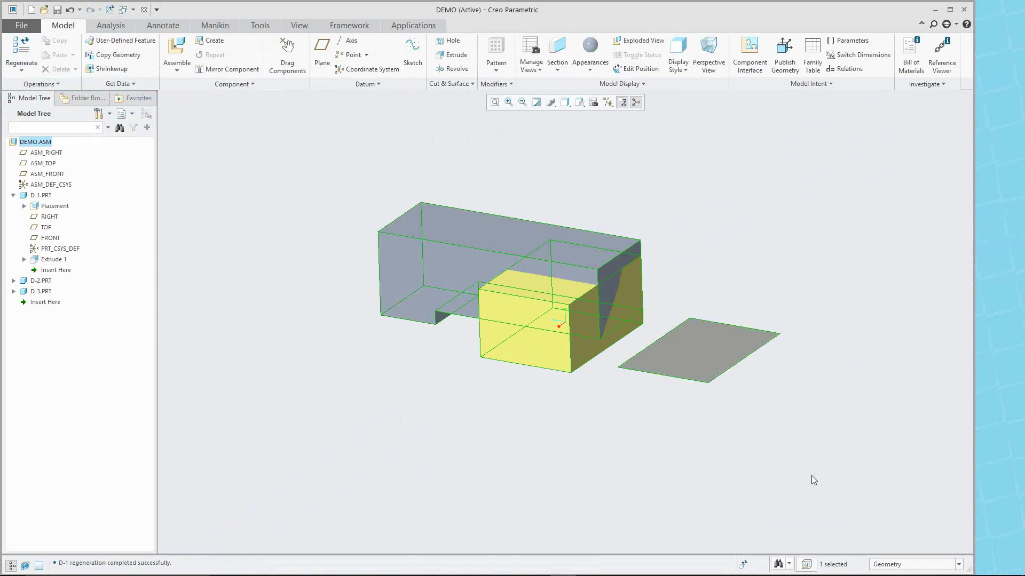
{"action": "left_click", "coordinate": [743, 567]}
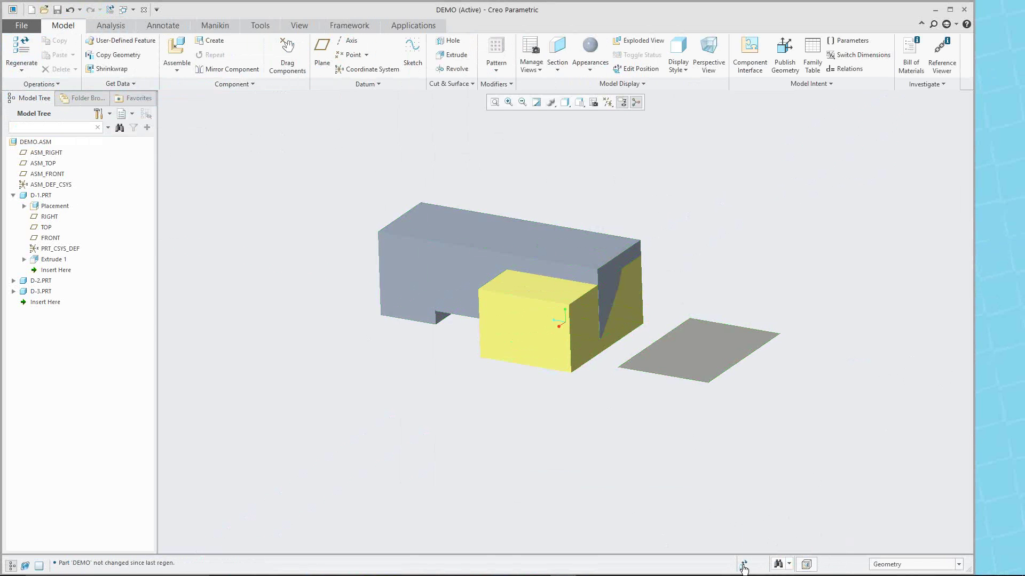
{"action": "left_click", "coordinate": [743, 566]}
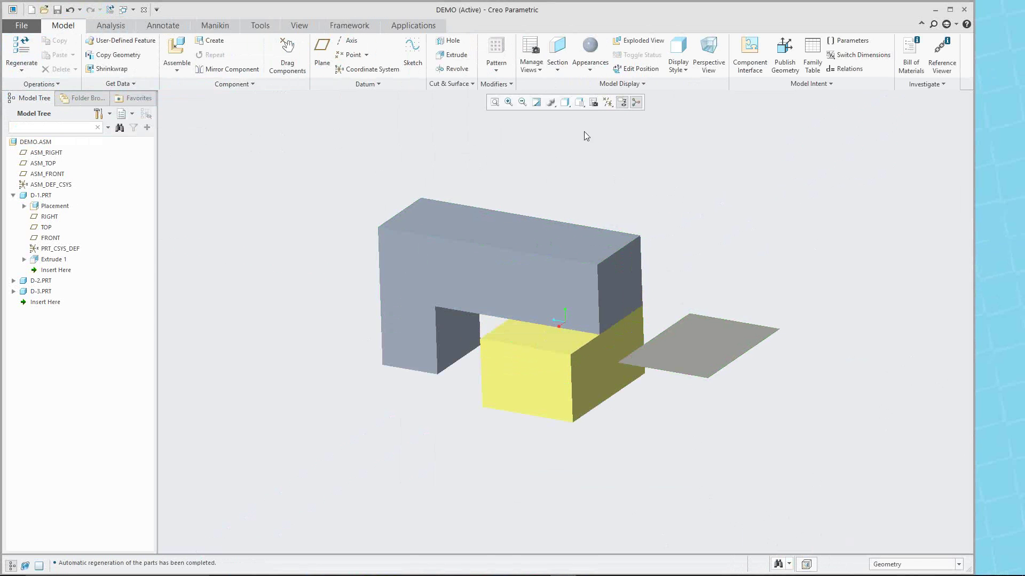
Step: Examine the commands available for part D-1, including its information options and the Select from Parents list
{"action": "left_click", "coordinate": [544, 367]}
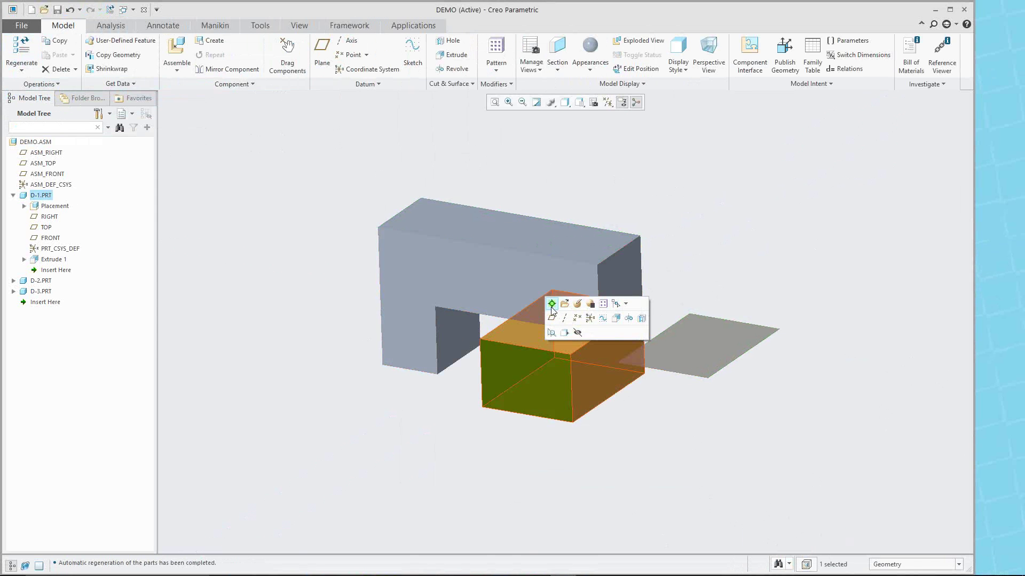
{"action": "left_click", "coordinate": [616, 303]}
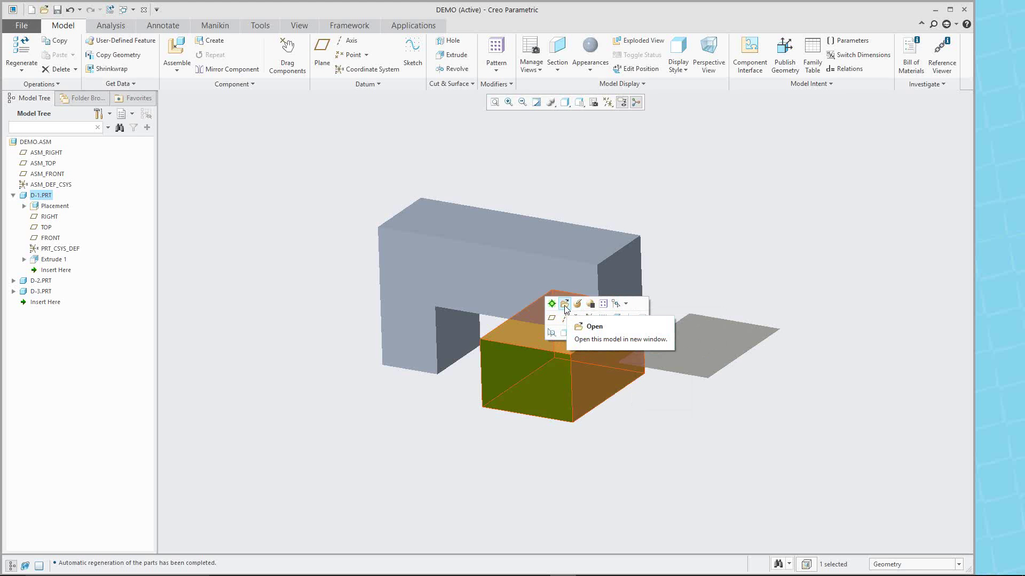
{"action": "right_click", "coordinate": [538, 360]}
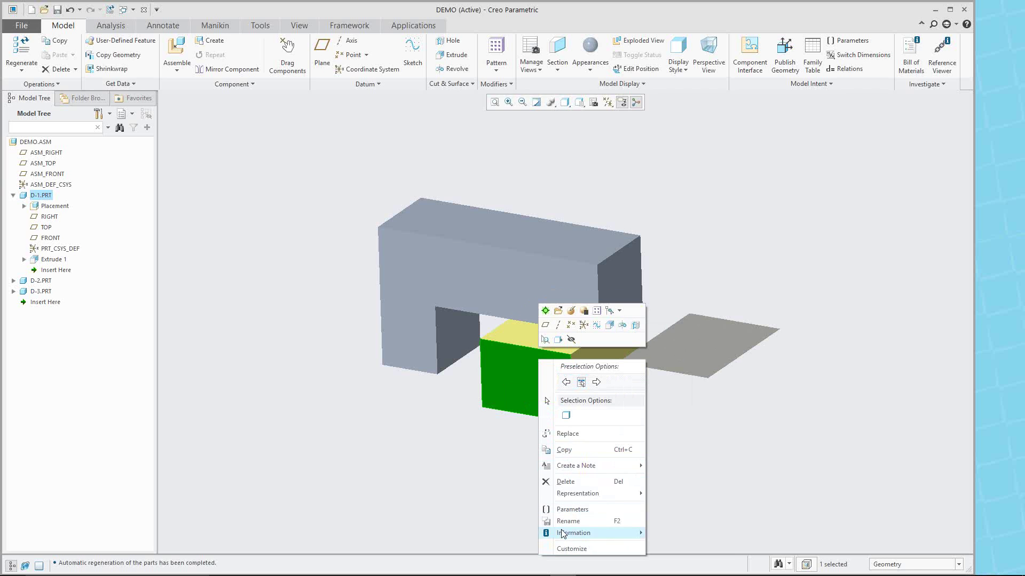
{"action": "mouse_move", "coordinate": [565, 533]}
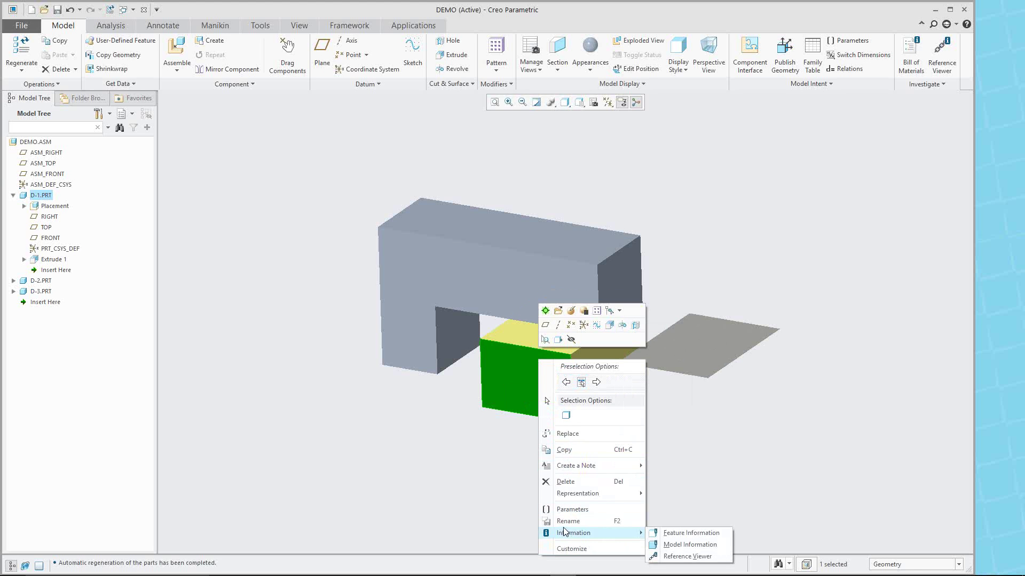
{"action": "left_click", "coordinate": [451, 425]}
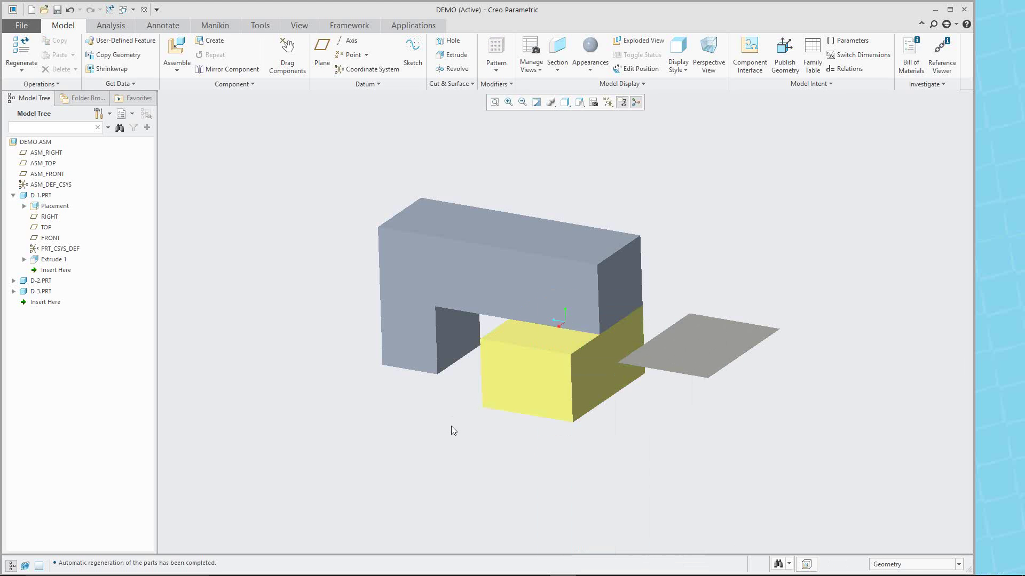
{"action": "left_click", "coordinate": [533, 378]}
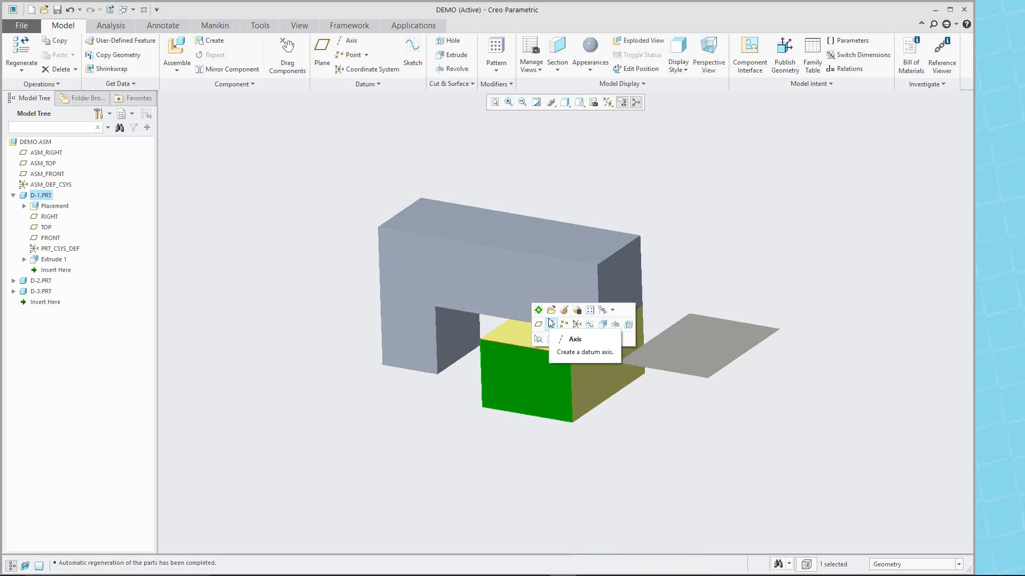
{"action": "left_click", "coordinate": [613, 310]}
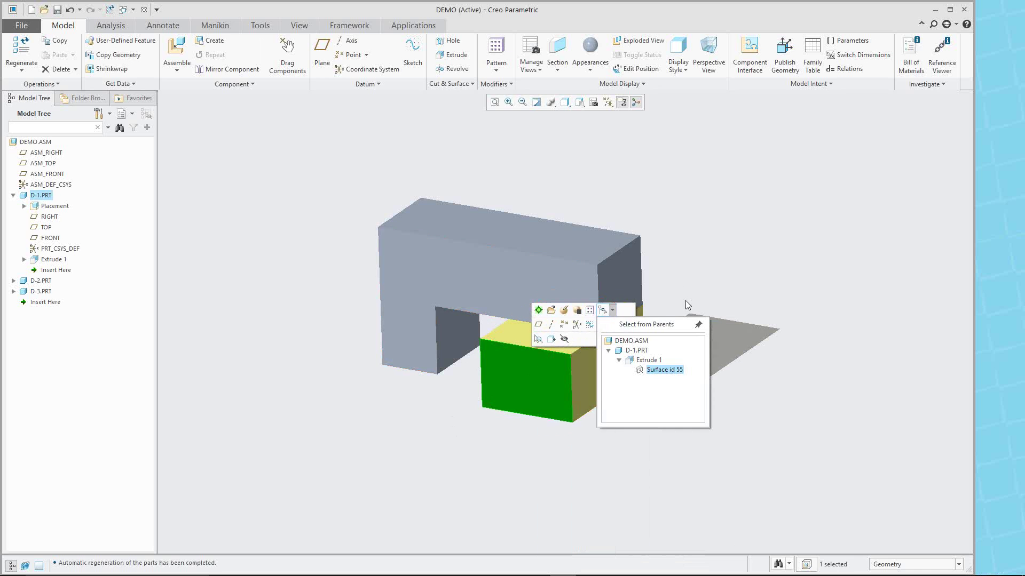
{"action": "left_click", "coordinate": [636, 434]}
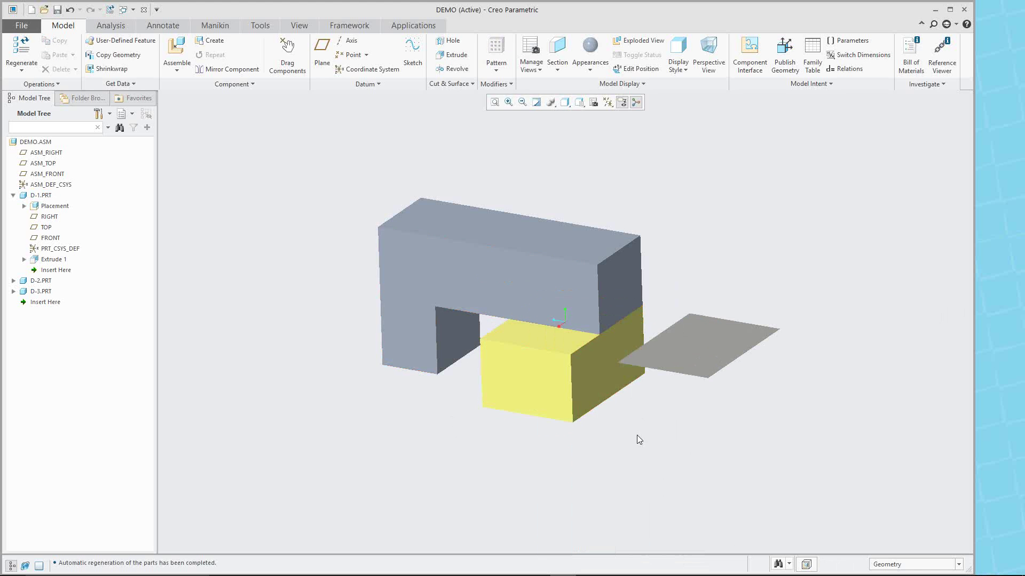
Step: Close the DEMO assembly and erase all objects not displayed from the session
{"action": "left_click", "coordinate": [143, 10]}
{"action": "left_click", "coordinate": [140, 60]}
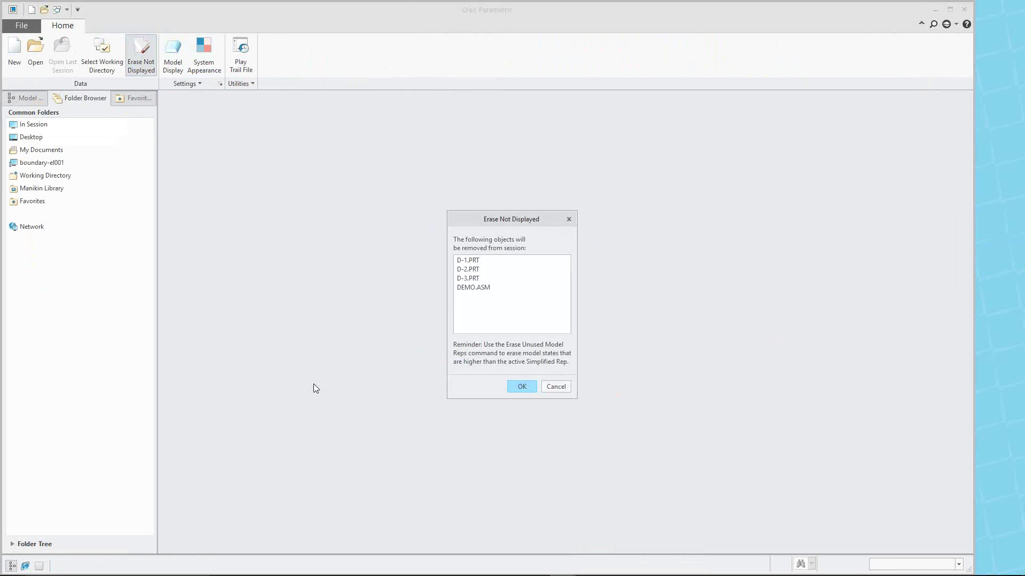
{"action": "left_click", "coordinate": [521, 387]}
Step: Open the pd2_gripper_1.asm assembly from the Regeneration status folder
{"action": "left_click", "coordinate": [36, 51]}
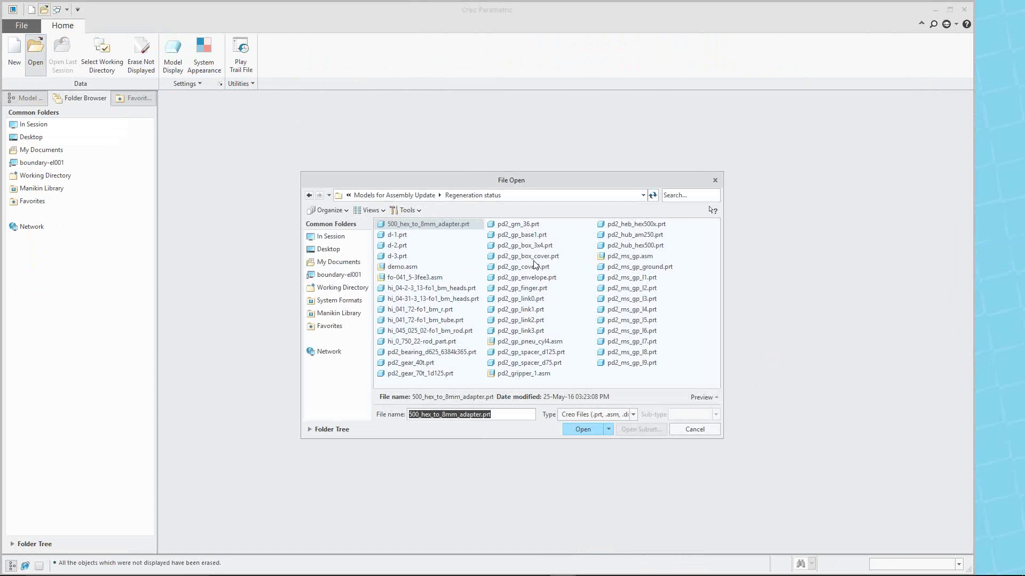
{"action": "double_click", "coordinate": [516, 374]}
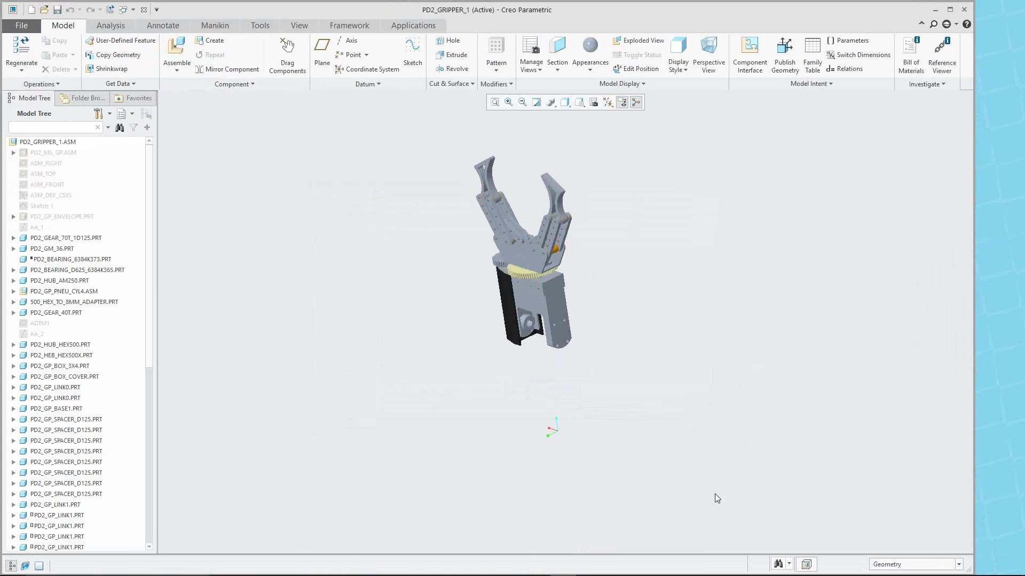
{"action": "scroll", "coordinate": [607, 131], "scroll_direction": "up", "scroll_amount": 5}
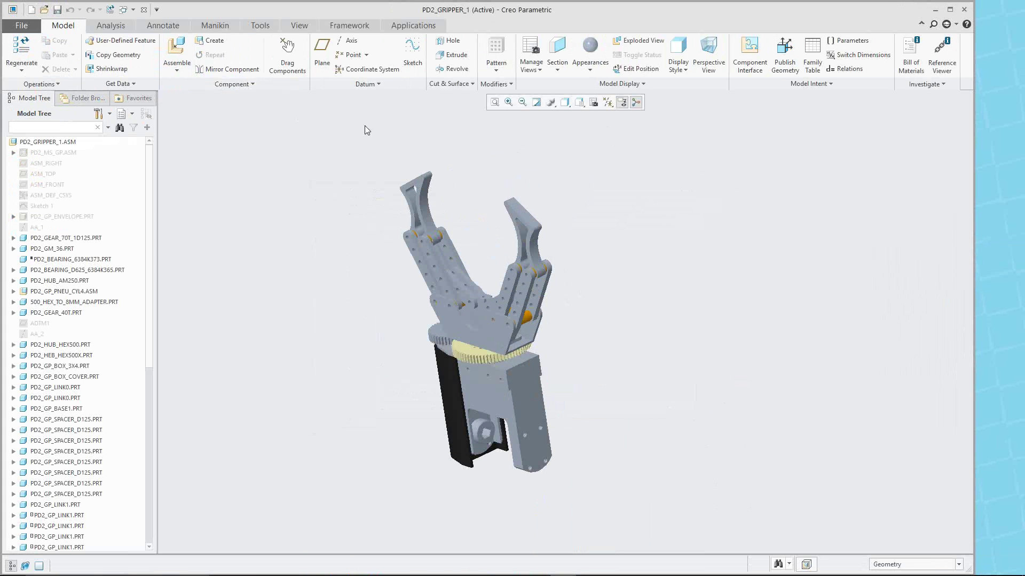
Step: Import config-mass.pro from the Regeneration status folder into the Configuration Editor and widen the Value column to show mass_property_calculate's full value
{"action": "left_click", "coordinate": [22, 26]}
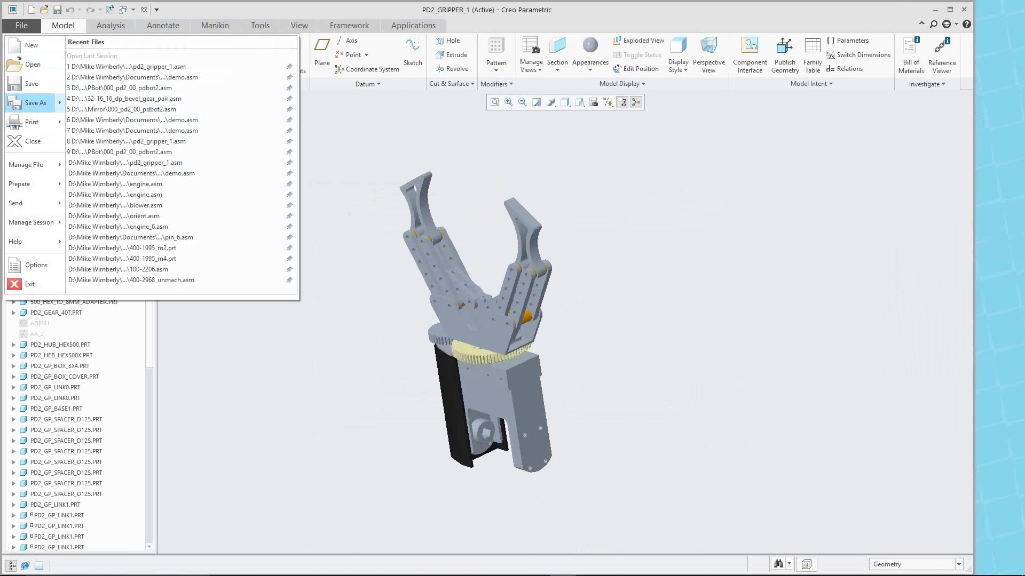
{"action": "left_click", "coordinate": [33, 266]}
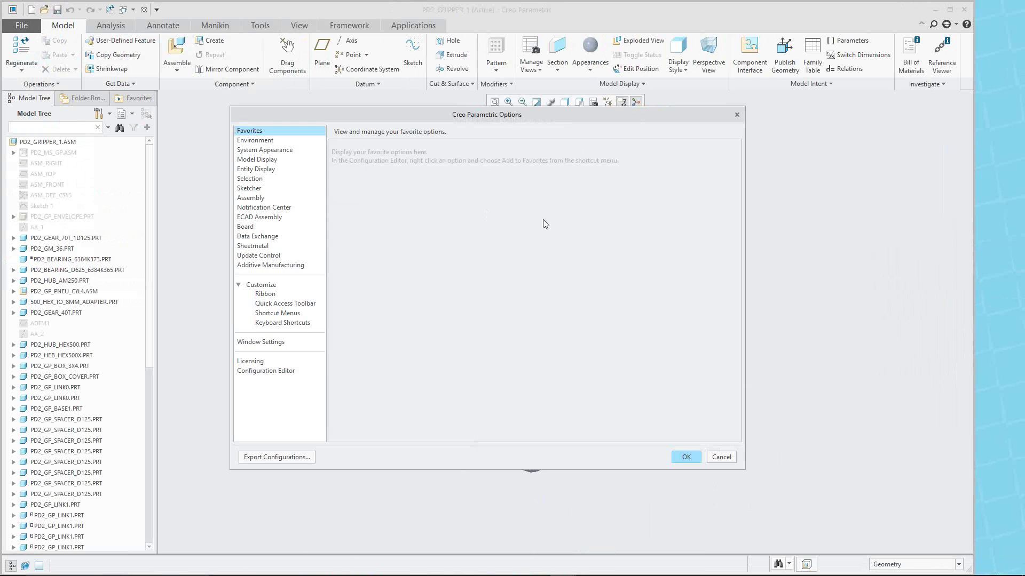
{"action": "left_click", "coordinate": [265, 372]}
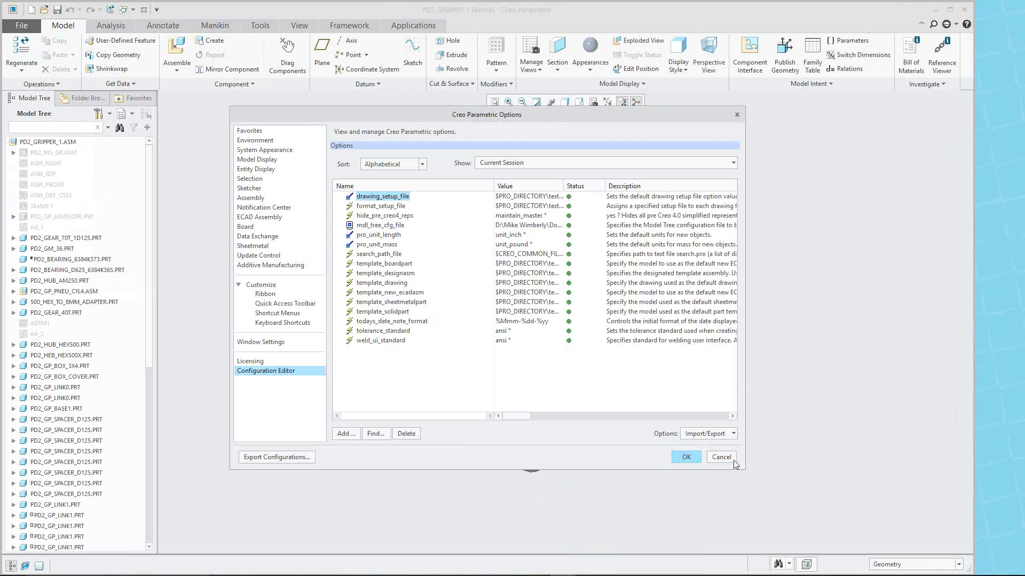
{"action": "left_click", "coordinate": [725, 441]}
{"action": "left_click", "coordinate": [708, 456]}
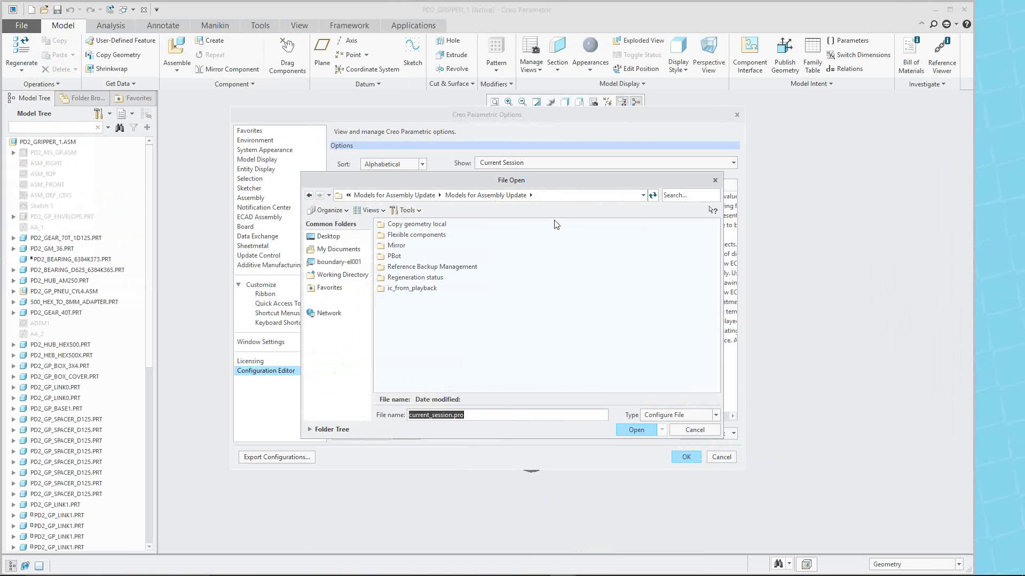
{"action": "double_click", "coordinate": [414, 278]}
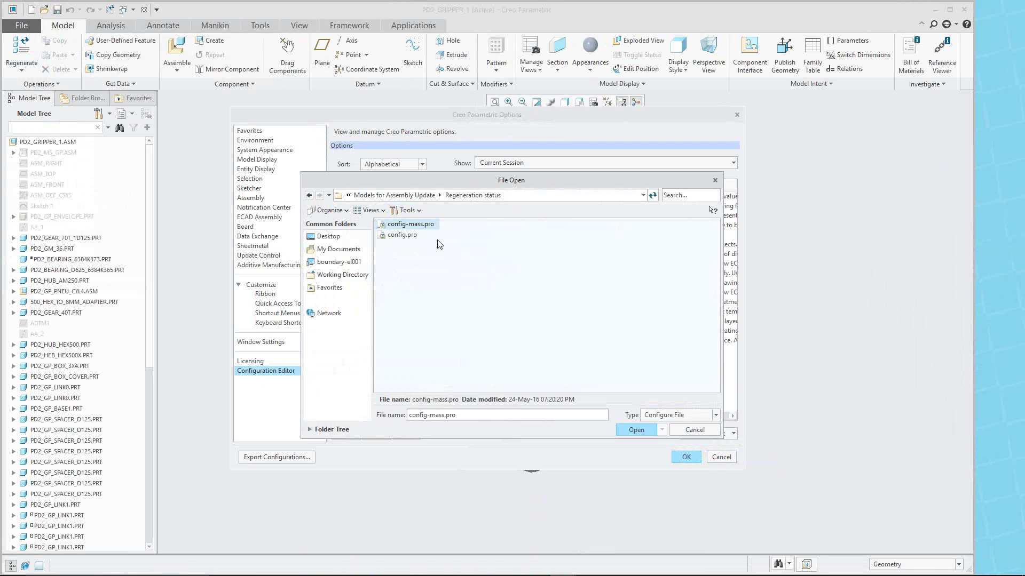
{"action": "double_click", "coordinate": [411, 225]}
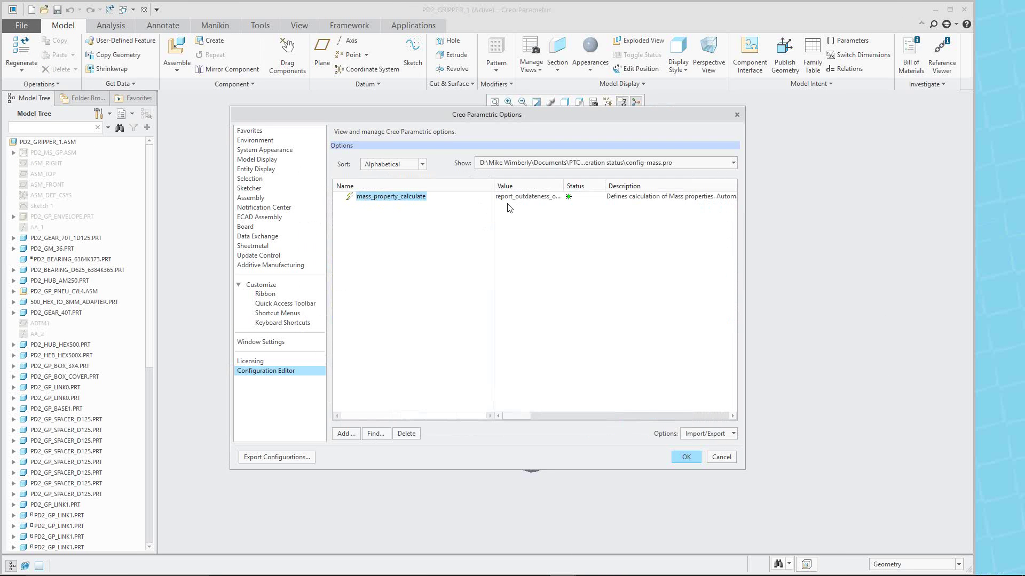
{"action": "left_click_drag", "start_coordinate": [558, 192], "coordinate": [589, 193]}
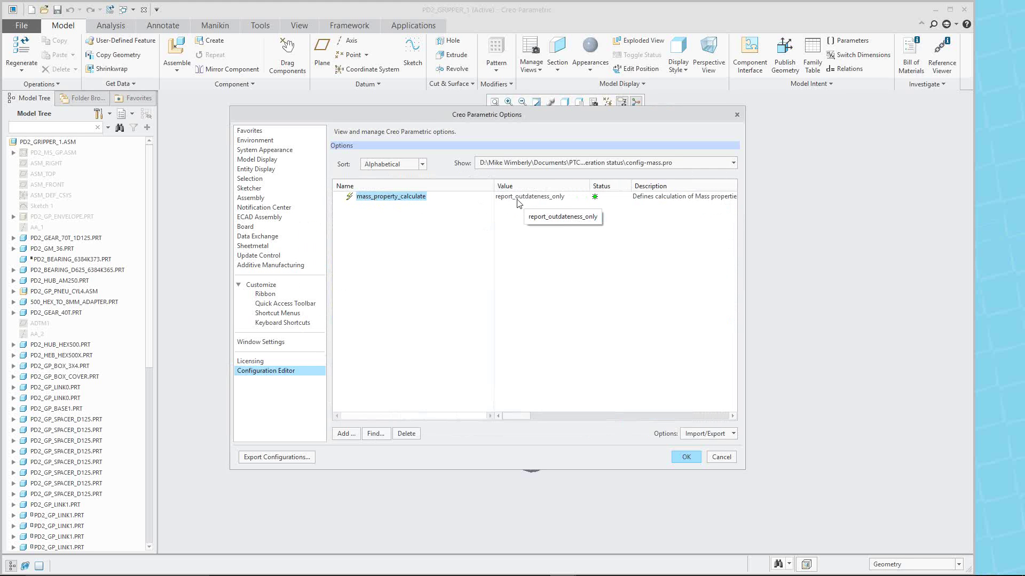
Step: Set mass_property_calculate to automatic and apply it to the current session only, without saving to a configuration file
{"action": "left_click", "coordinate": [572, 197]}
{"action": "left_click", "coordinate": [585, 196]}
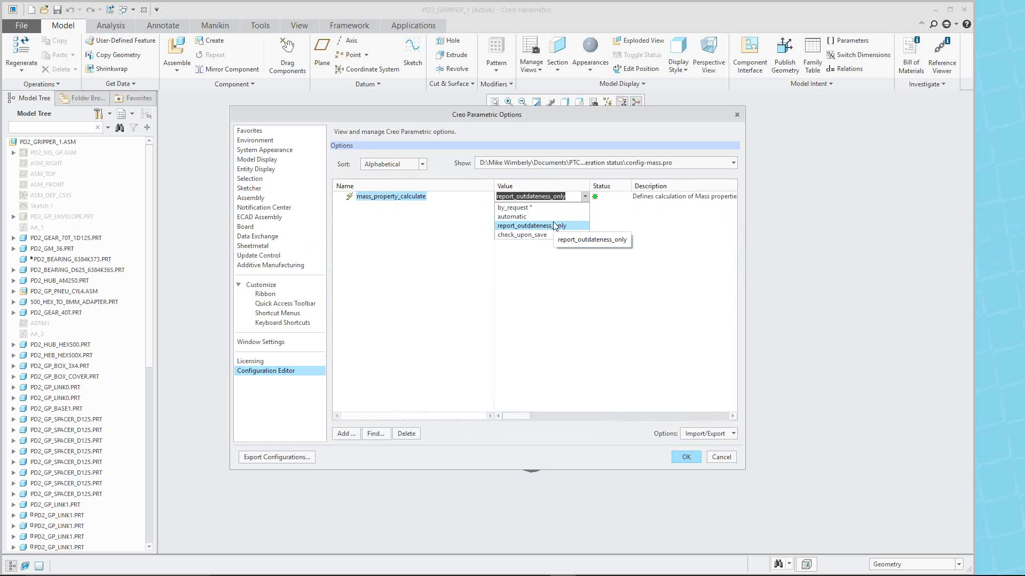
{"action": "left_click", "coordinate": [554, 226]}
{"action": "key", "text": "alt+Down"}
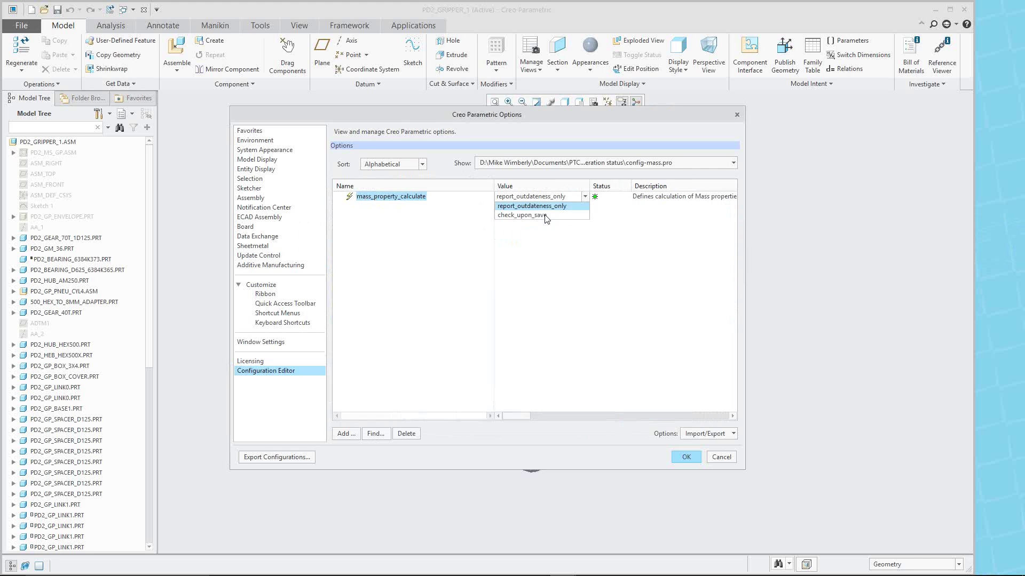
{"action": "left_click", "coordinate": [525, 218]}
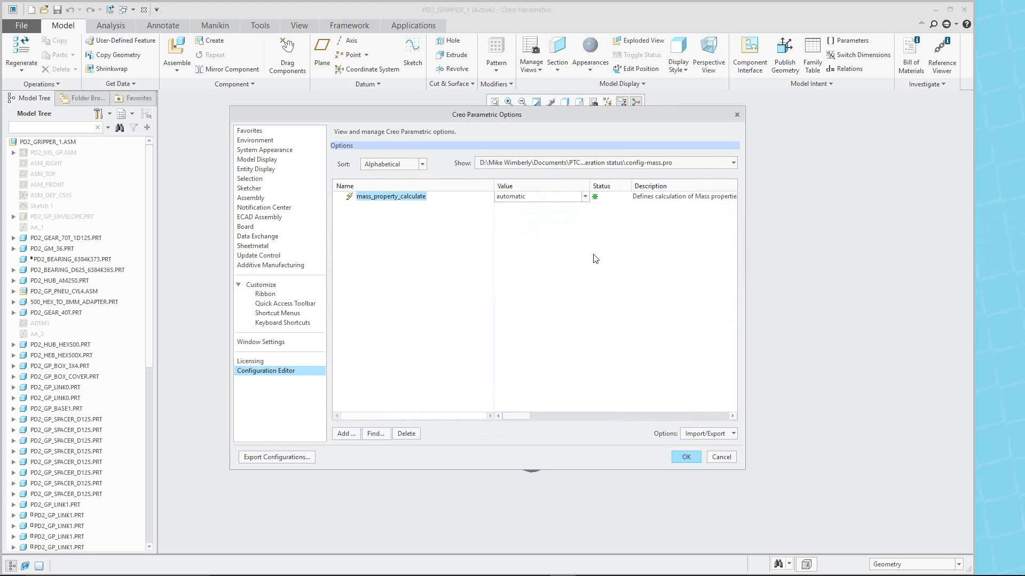
{"action": "left_click", "coordinate": [687, 458]}
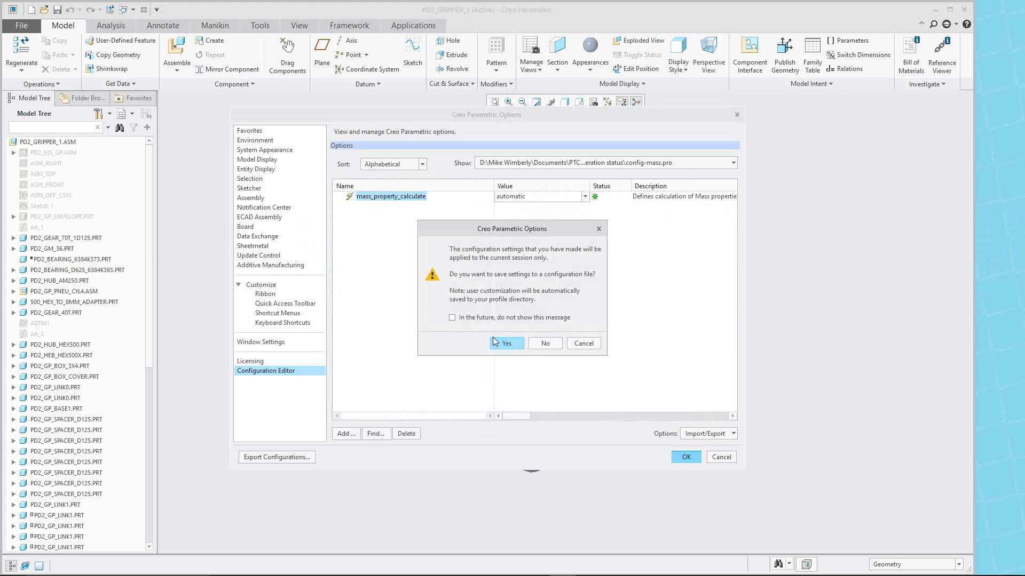
{"action": "left_click", "coordinate": [544, 344]}
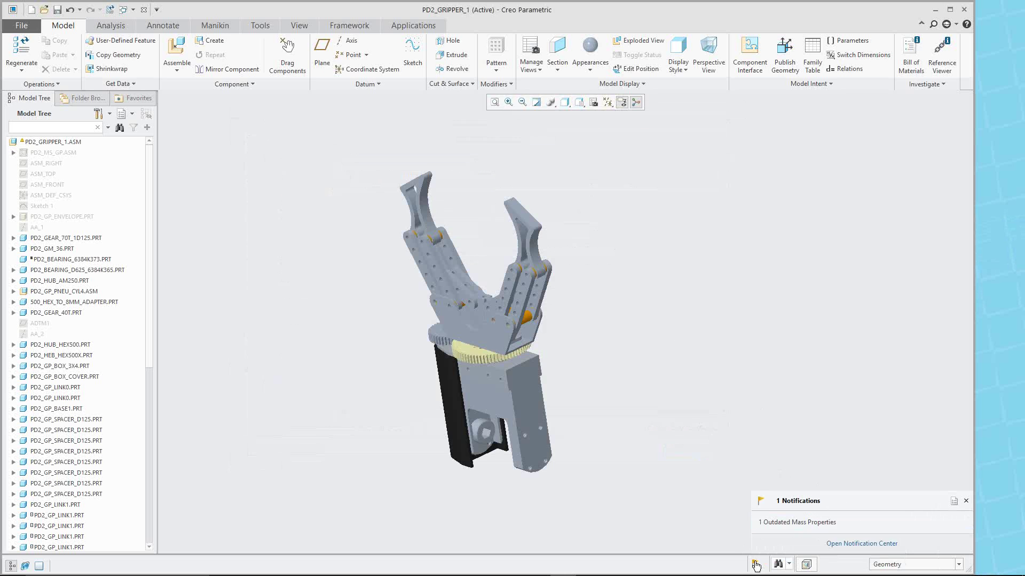
Step: Review the gripper assembly's outdated mass properties notification in the Notification Center and close it
{"action": "left_click", "coordinate": [798, 522]}
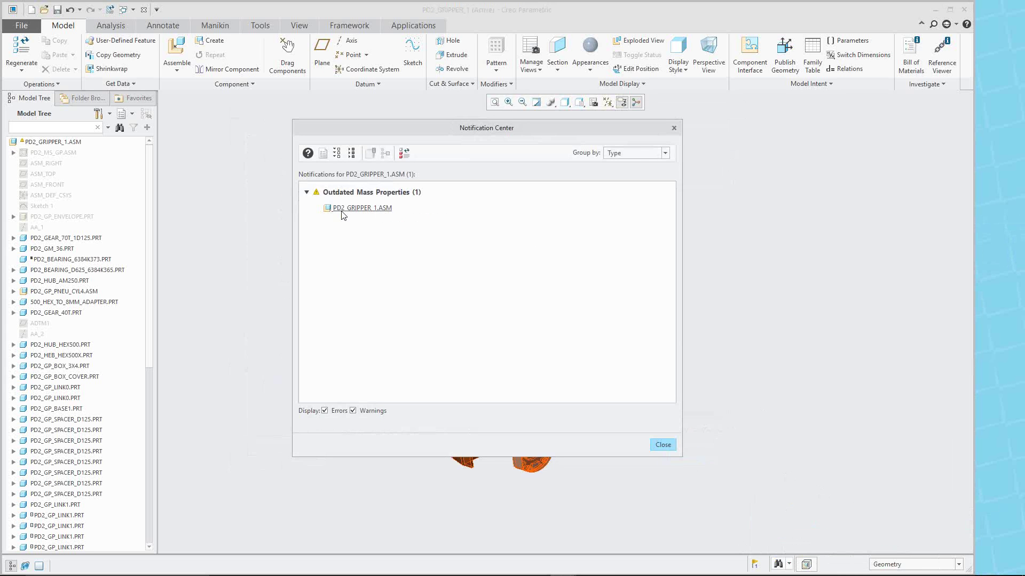
{"action": "mouse_move", "coordinate": [326, 196]}
{"action": "left_click", "coordinate": [663, 446]}
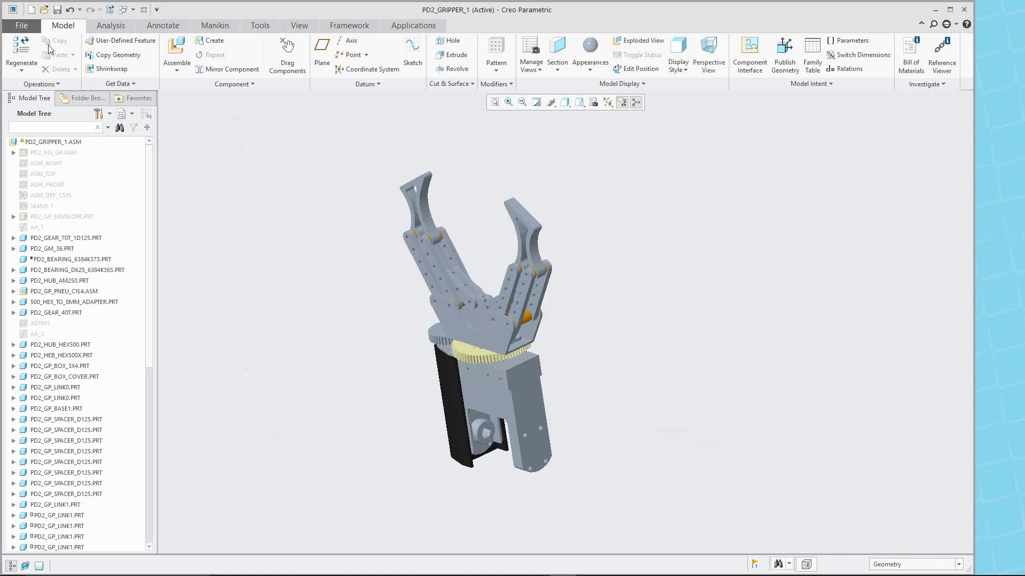
Step: Examine the notification types in the Notification Center options, including the severity choices for Circular references
{"action": "left_click", "coordinate": [22, 27]}
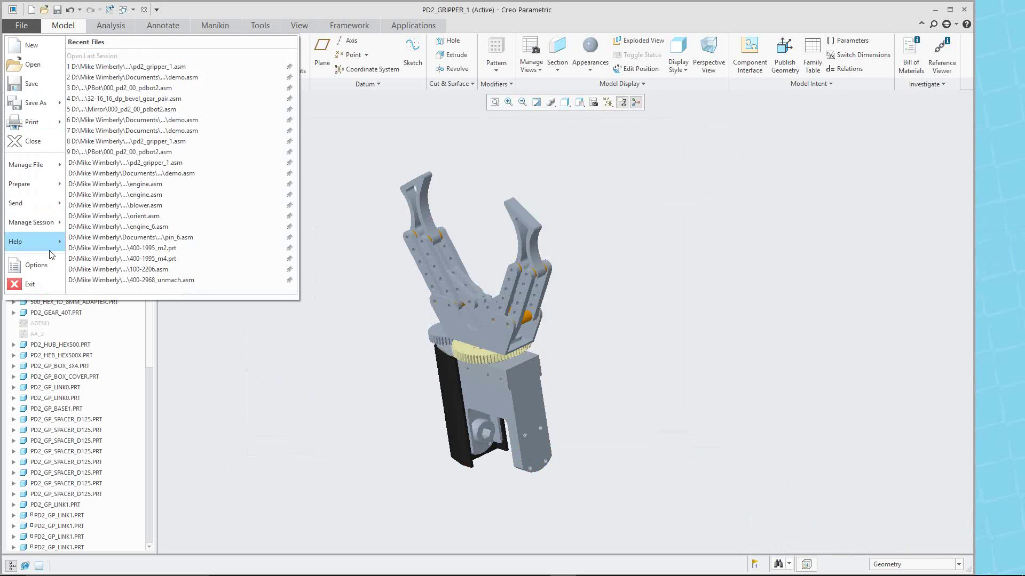
{"action": "left_click", "coordinate": [36, 266]}
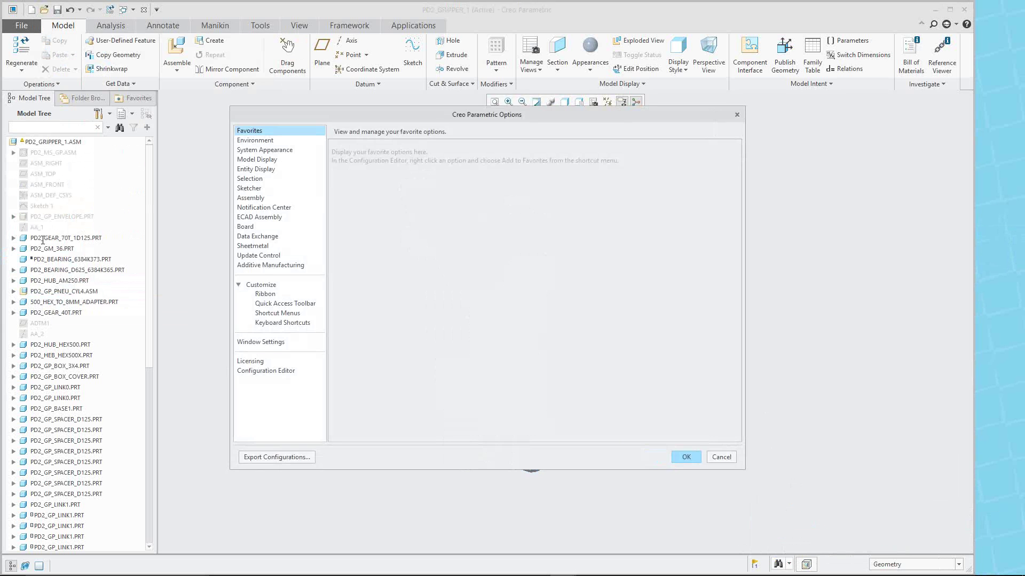
{"action": "left_click", "coordinate": [261, 208]}
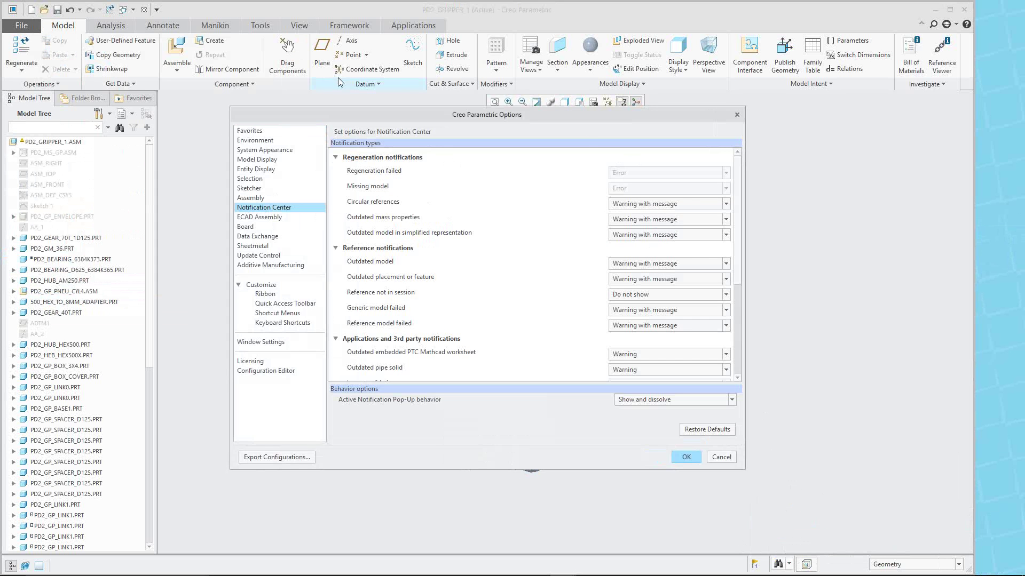
{"action": "left_click", "coordinate": [726, 204]}
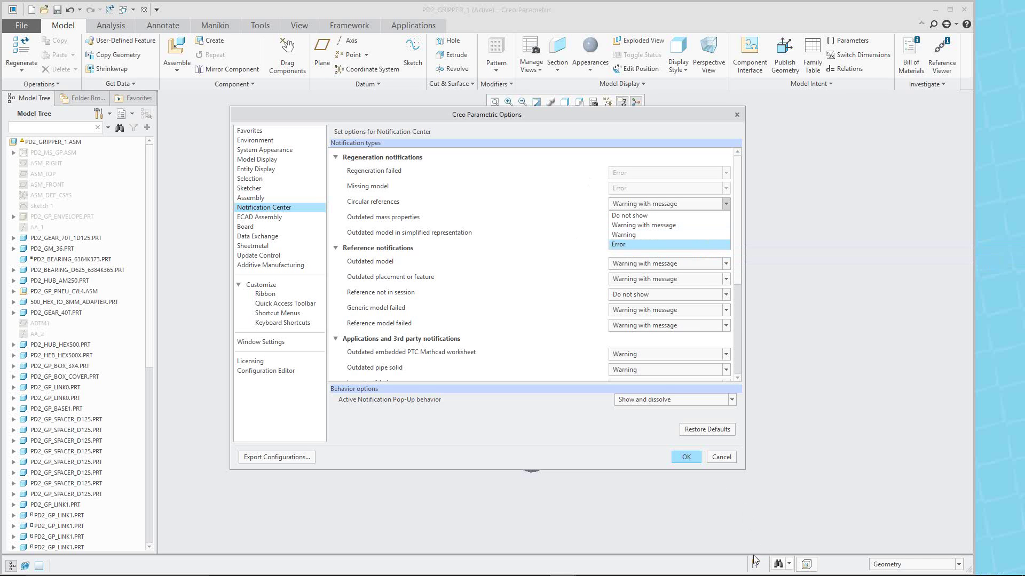
{"action": "left_click", "coordinate": [538, 213]}
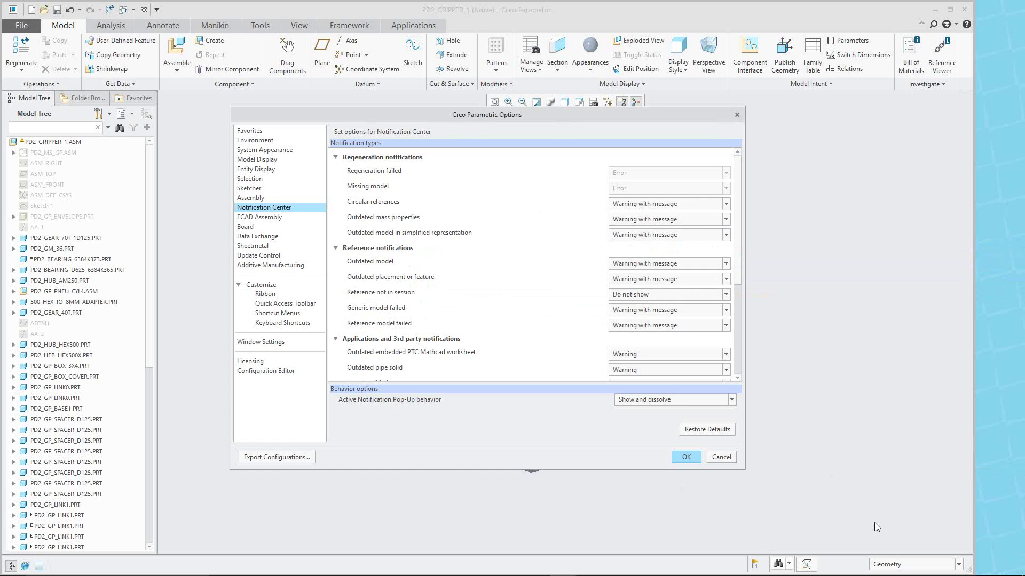
{"action": "left_click", "coordinate": [687, 458]}
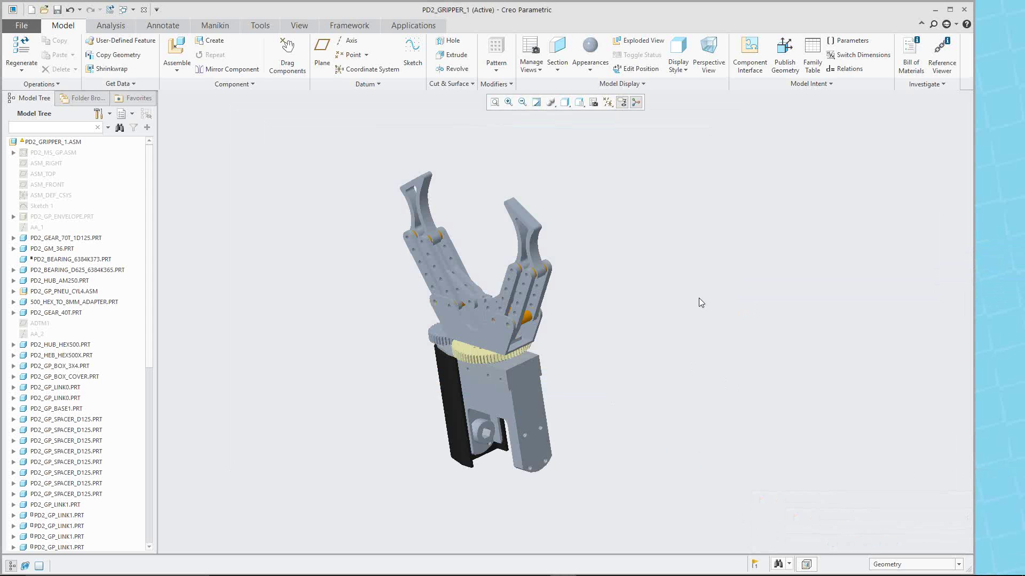
Step: Examine the choices for Active Notification Pop-Up behavior in the Notification Center options and leave without changing anything
{"action": "left_click", "coordinate": [24, 27]}
{"action": "left_click", "coordinate": [30, 264]}
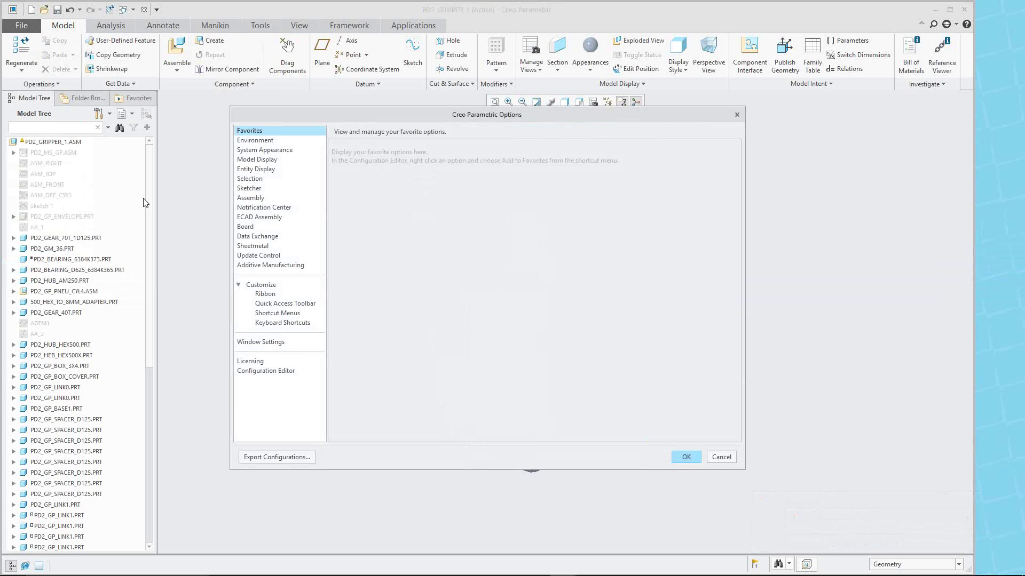
{"action": "left_click", "coordinate": [263, 207]}
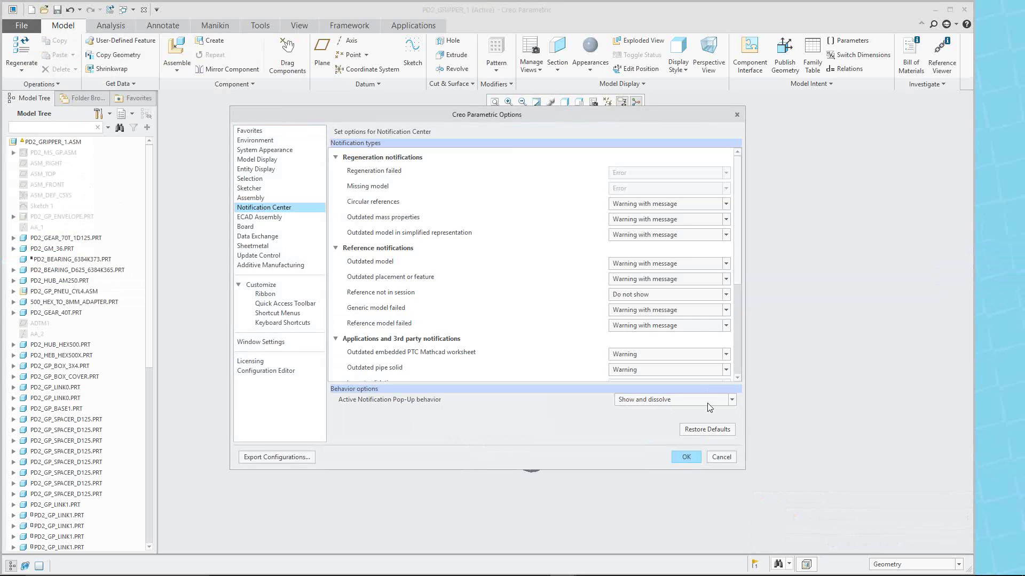
{"action": "left_click", "coordinate": [730, 400]}
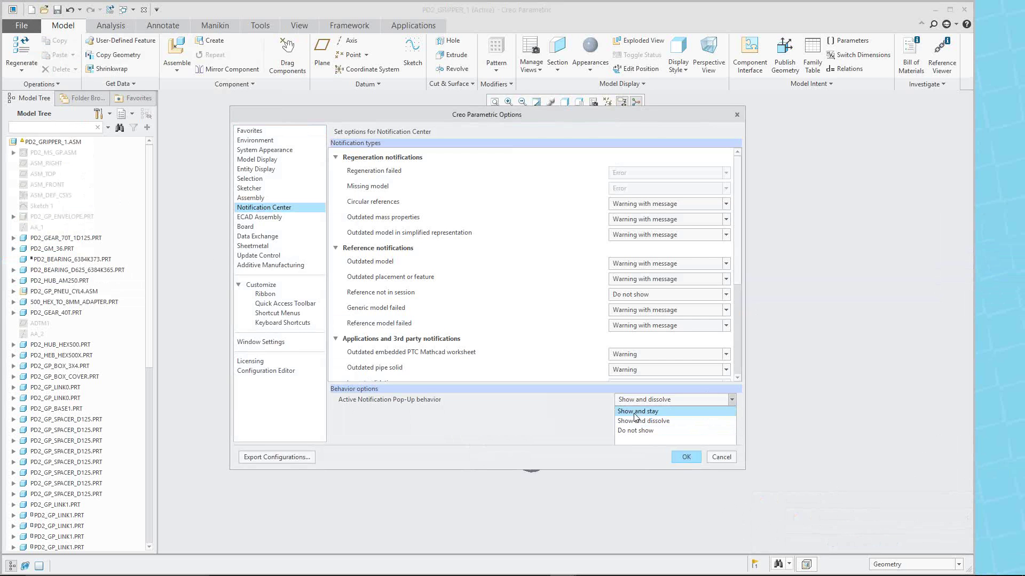
{"action": "left_click", "coordinate": [609, 436]}
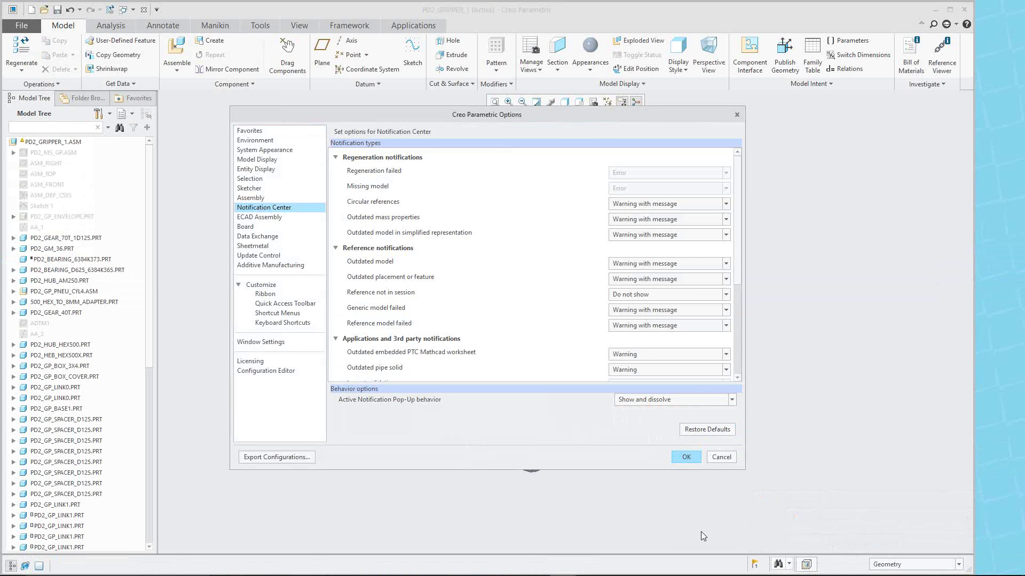
{"action": "left_click", "coordinate": [729, 458]}
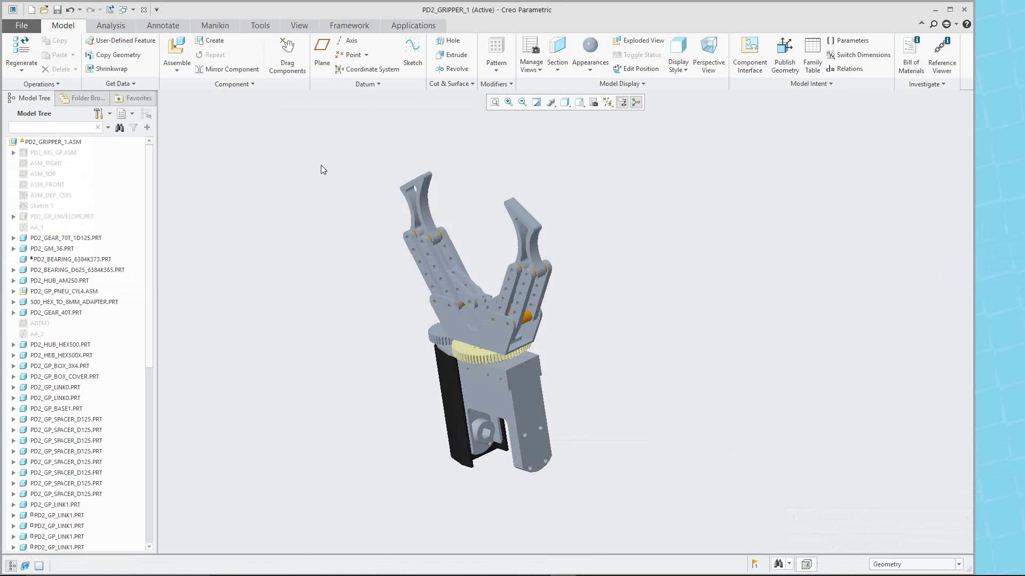
Step: Close the gripper assembly and erase all objects not displayed from the session
{"action": "left_click", "coordinate": [143, 9]}
{"action": "left_click", "coordinate": [141, 53]}
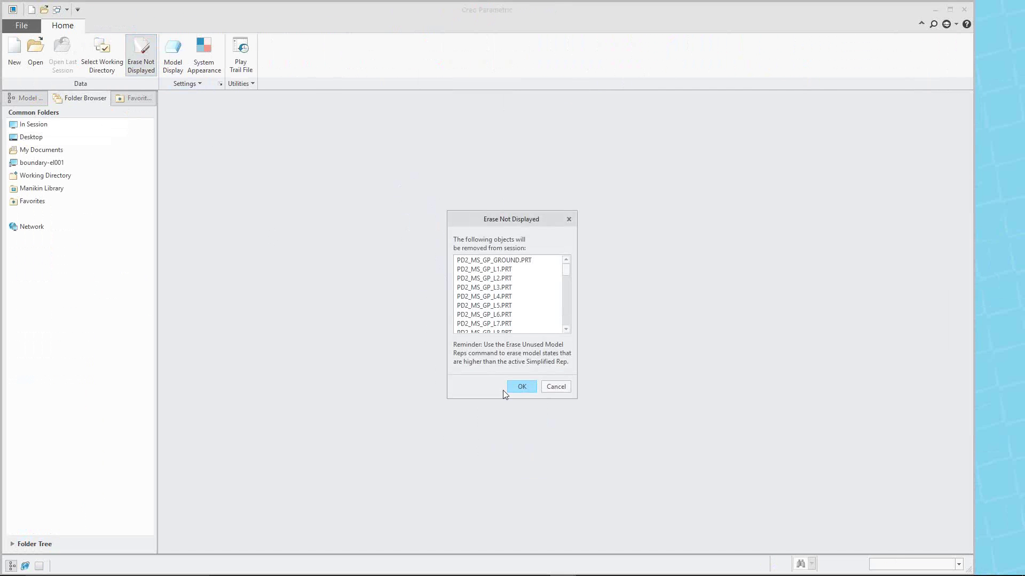
{"action": "left_click", "coordinate": [510, 384]}
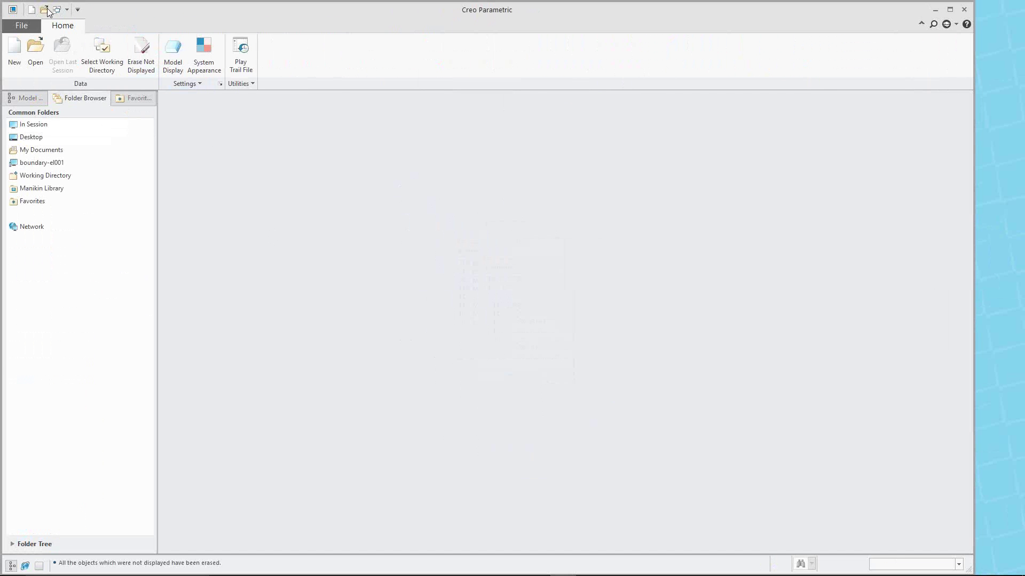
{"action": "left_click", "coordinate": [141, 53]}
Step: Open 000_pd2_00_pdbot2.asm from the PBot folder in its OPTIONS simplified representation
{"action": "left_click", "coordinate": [35, 52]}
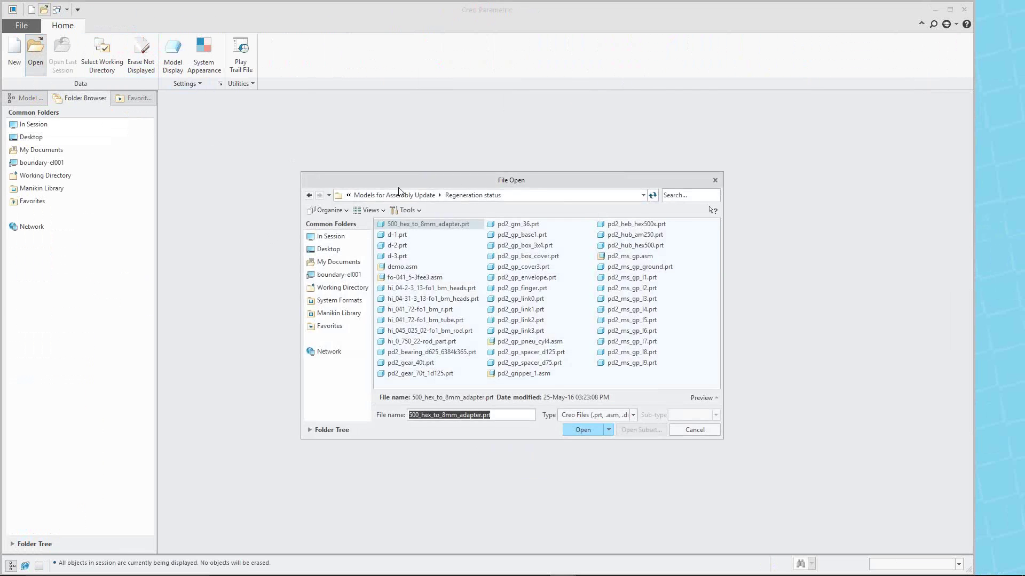
{"action": "left_click", "coordinate": [386, 177]}
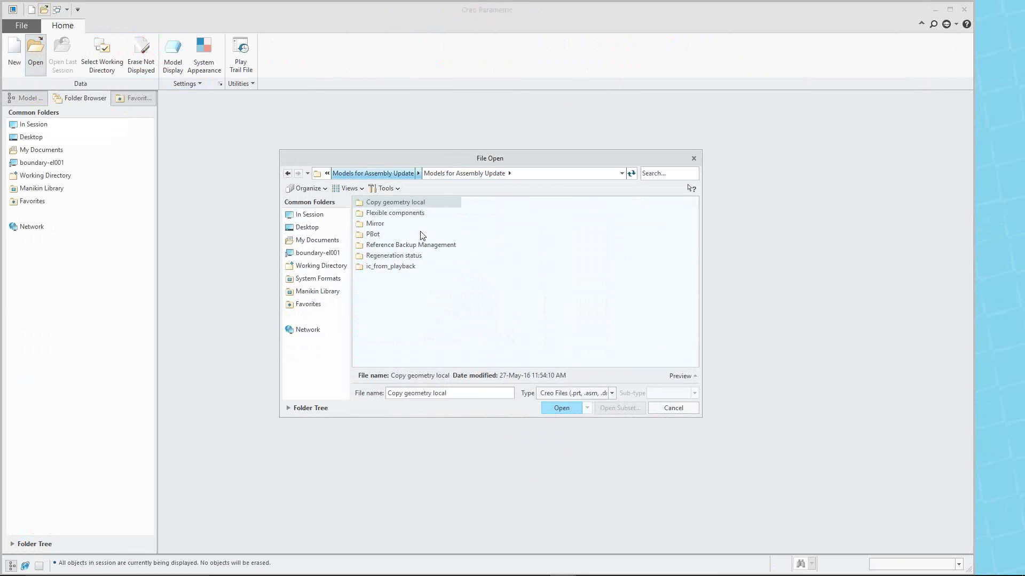
{"action": "double_click", "coordinate": [375, 235]}
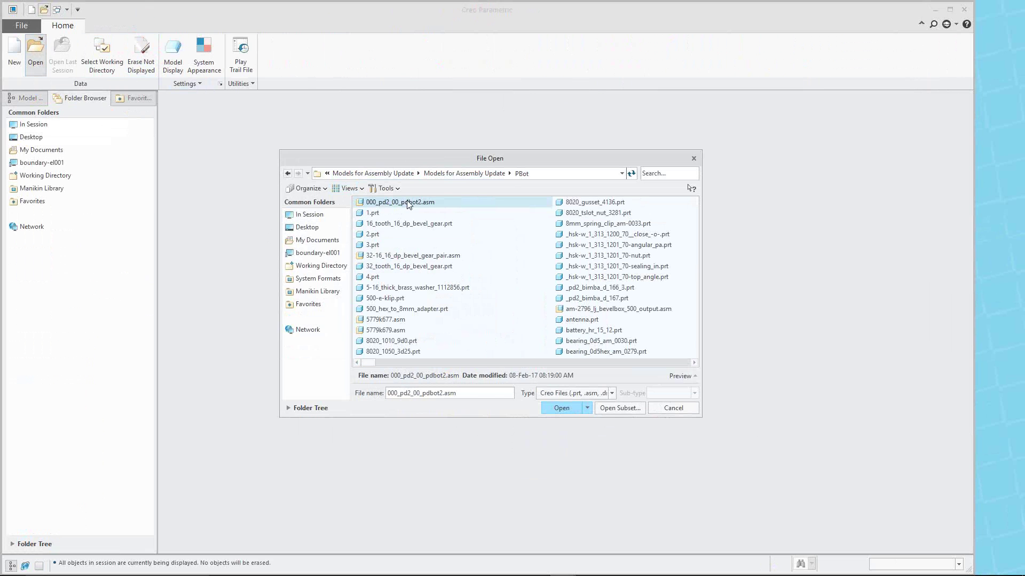
{"action": "left_click", "coordinate": [587, 409]}
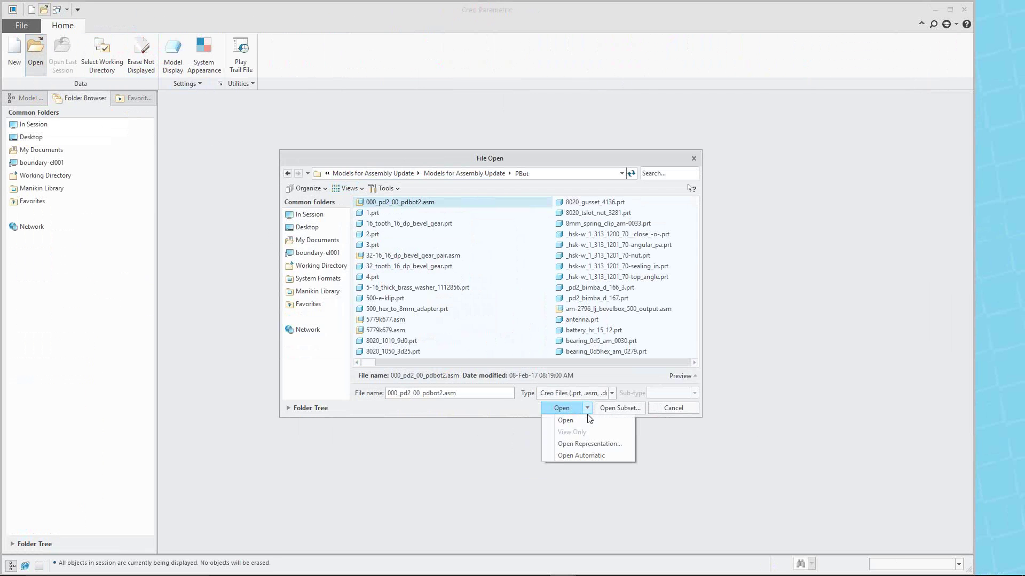
{"action": "left_click", "coordinate": [589, 446]}
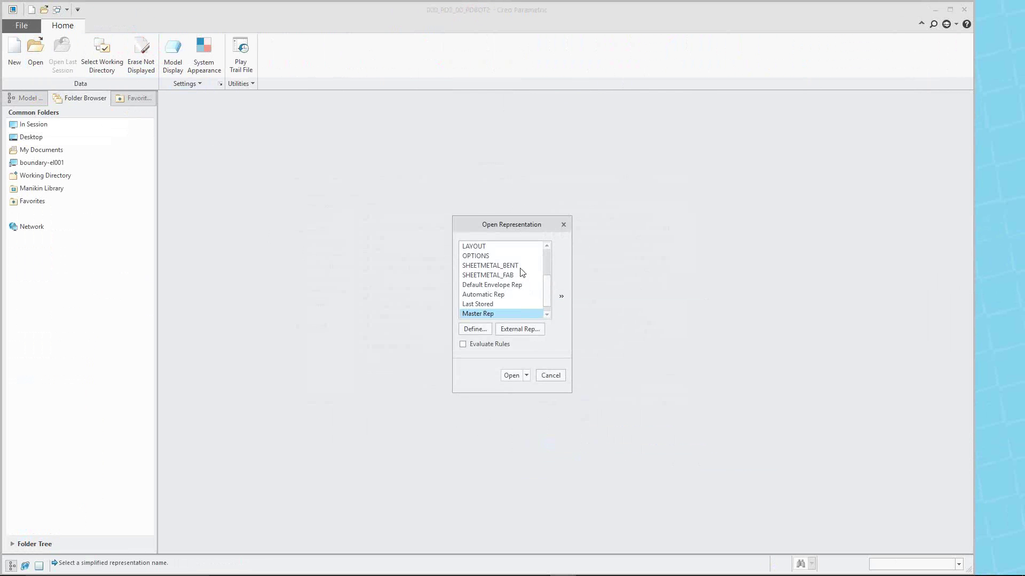
{"action": "left_click", "coordinate": [486, 257]}
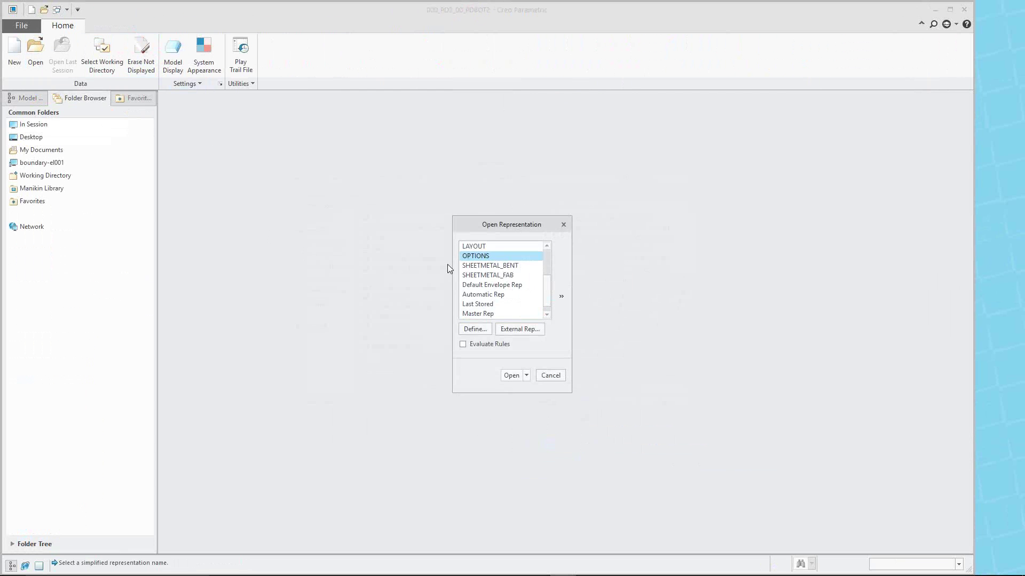
{"action": "left_click", "coordinate": [511, 376]}
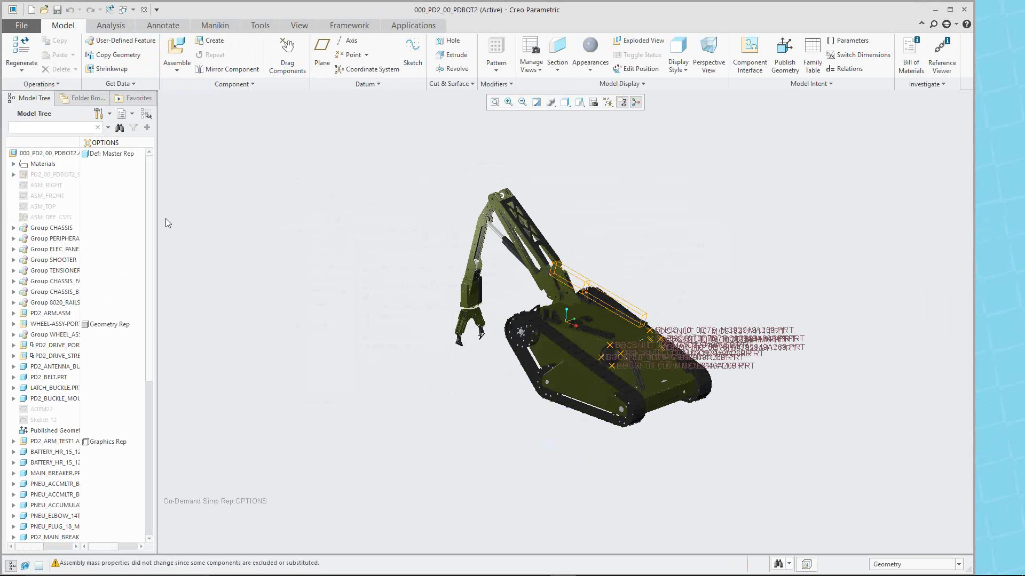
Step: Widen the model tree and examine the representation assigned to each robot component in the OPTIONS column
{"action": "left_click_drag", "start_coordinate": [156, 210], "coordinate": [214, 209]}
{"action": "scroll", "coordinate": [758, 309], "scroll_direction": "down", "scroll_amount": 2}
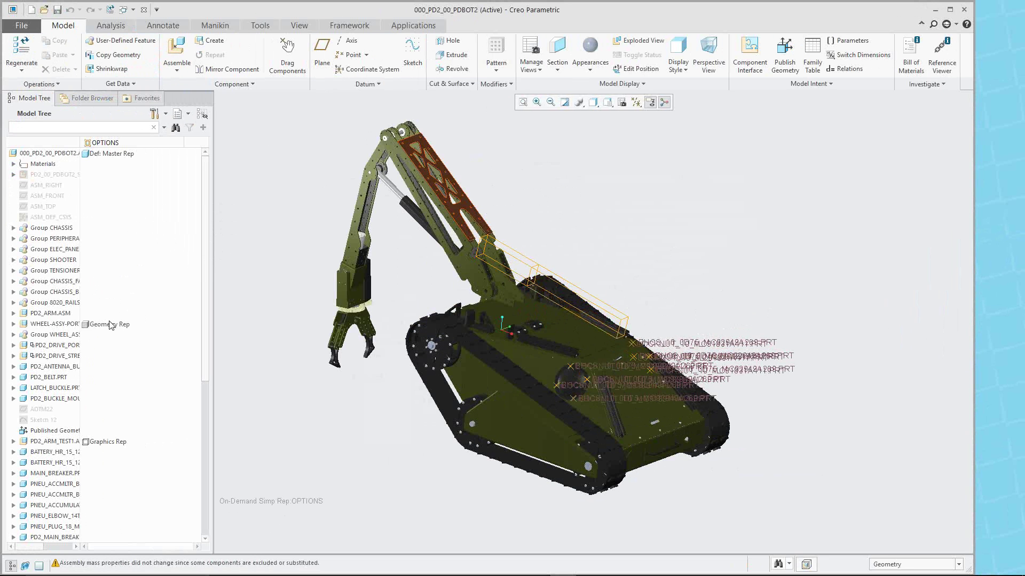
{"action": "left_click_drag", "start_coordinate": [205, 347], "coordinate": [210, 497]}
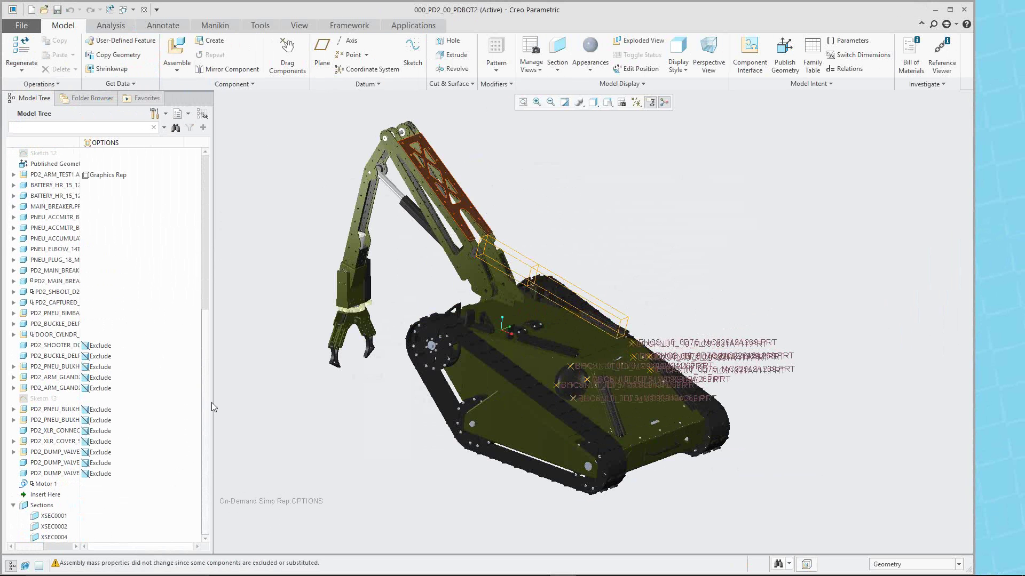
{"action": "left_click_drag", "start_coordinate": [211, 407], "coordinate": [217, 387]}
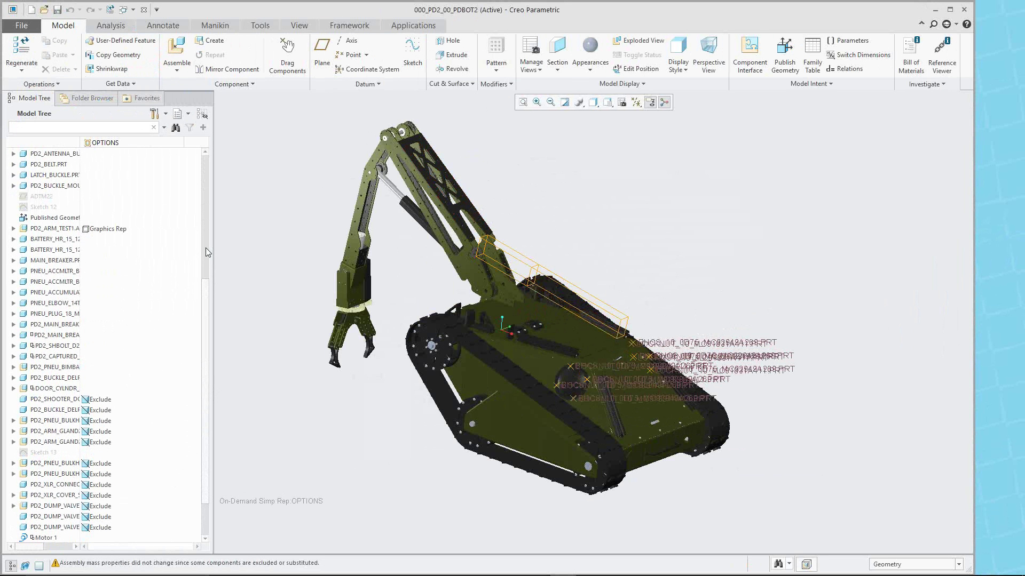
{"action": "scroll", "coordinate": [60, 213], "scroll_direction": "up", "scroll_amount": 2}
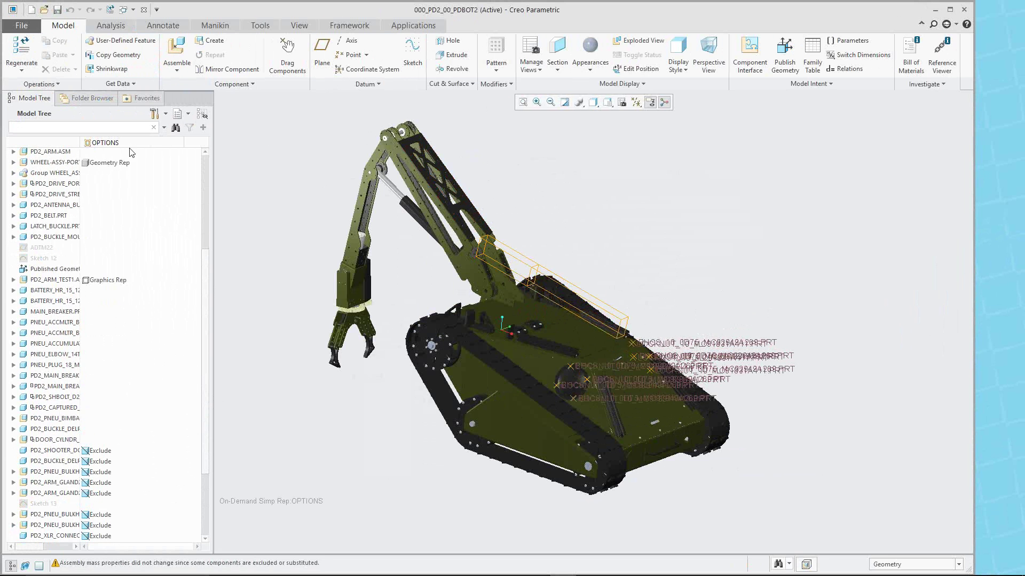
Step: Expand all branches of the robot assembly's model tree and look through the nested components and features
{"action": "left_click", "coordinate": [166, 114]}
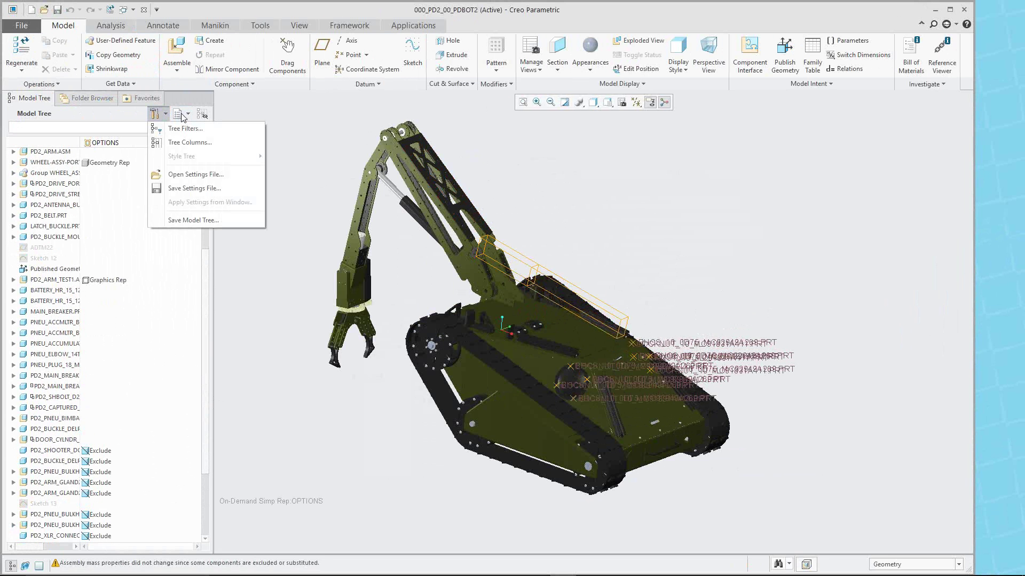
{"action": "left_click", "coordinate": [188, 113]}
{"action": "left_click", "coordinate": [206, 187]}
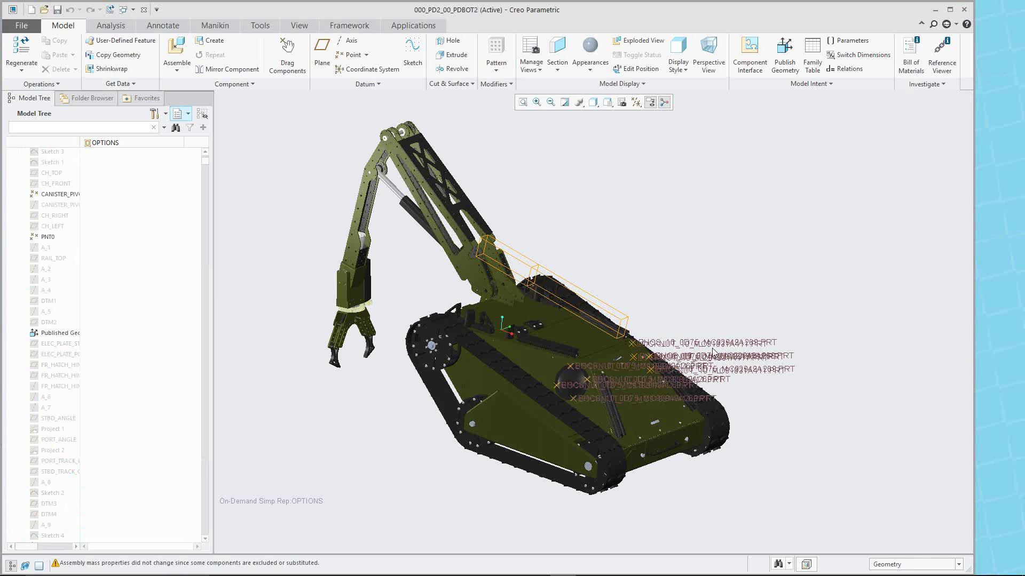
{"action": "scroll", "coordinate": [184, 285], "scroll_direction": "down", "scroll_amount": 10}
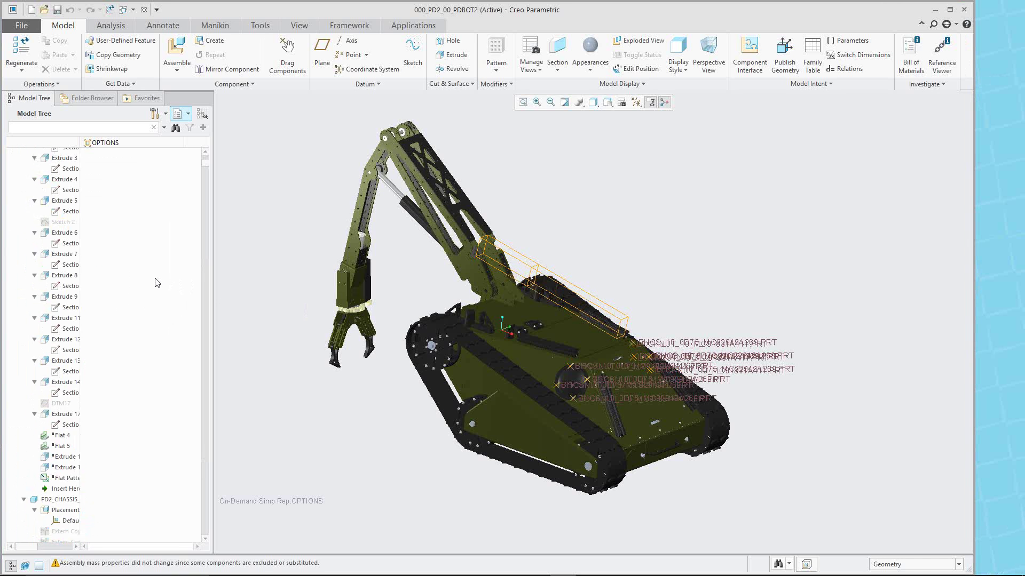
{"action": "scroll", "coordinate": [155, 285], "scroll_direction": "down", "scroll_amount": 10}
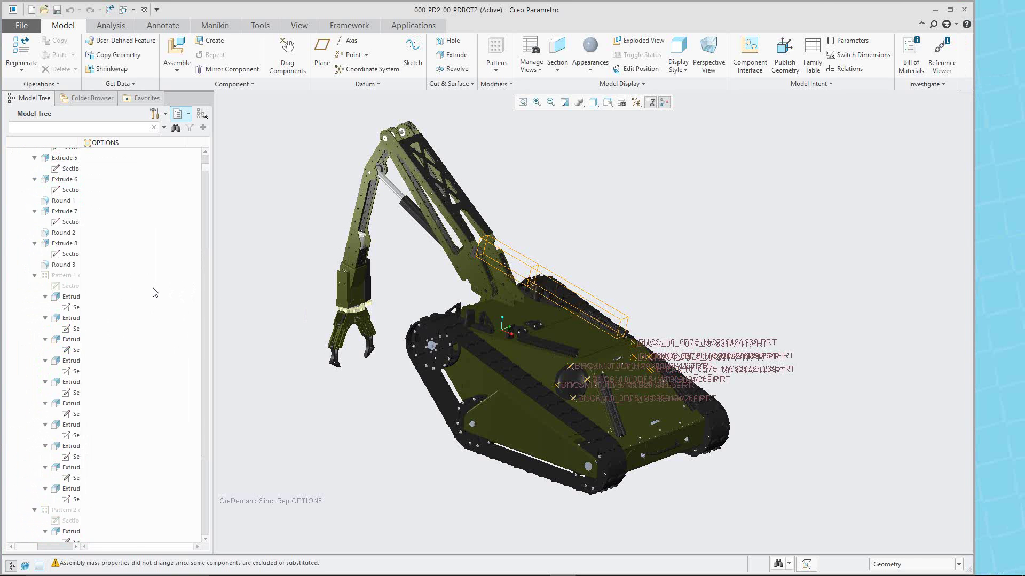
Step: Select a LOCKNUT component assigned Symbolic Rep in the model tree and examine its symbol on the robot's chassis
{"action": "left_click_drag", "start_coordinate": [206, 169], "coordinate": [207, 195]}
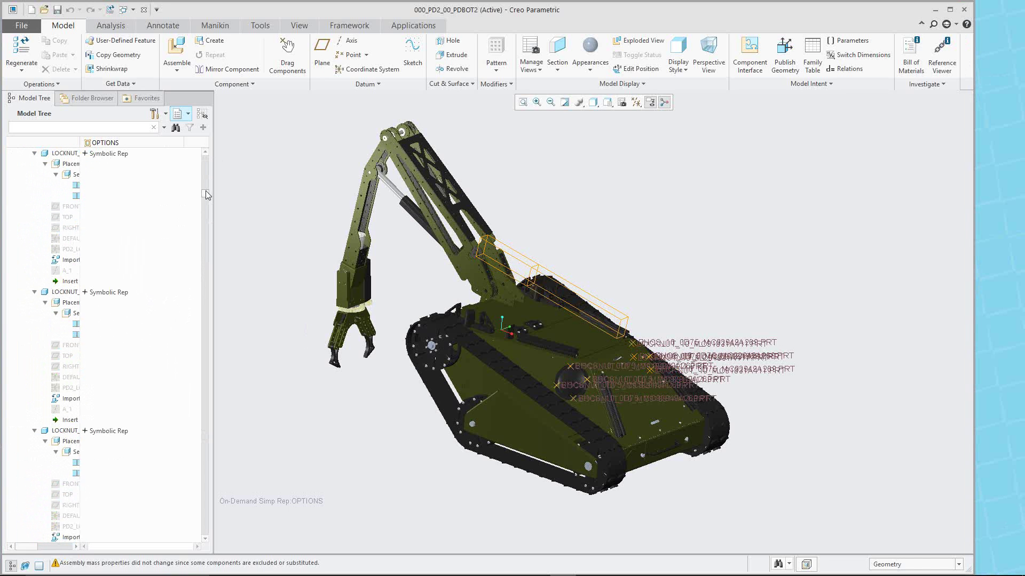
{"action": "left_click", "coordinate": [70, 292]}
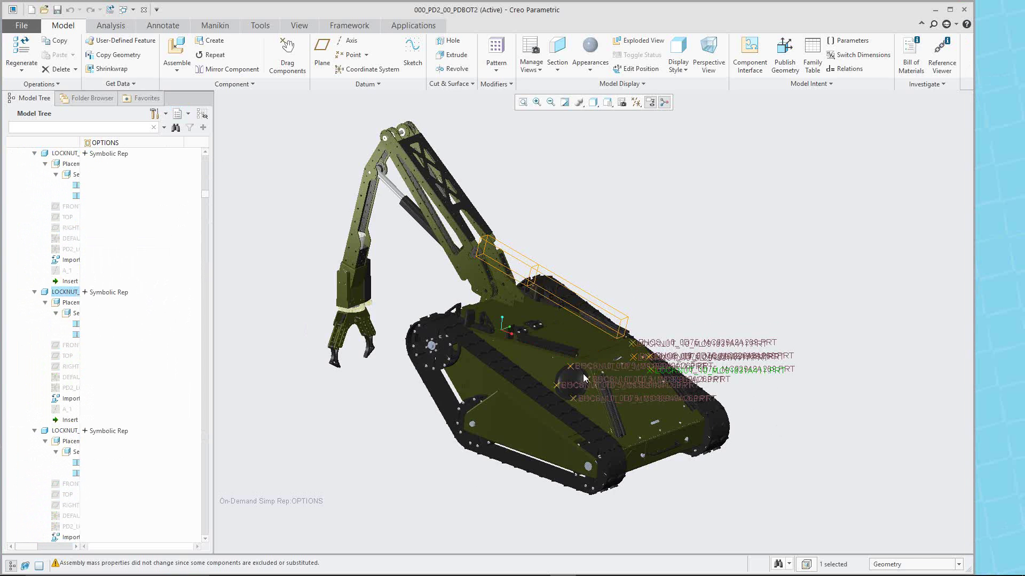
{"action": "scroll", "coordinate": [583, 374], "scroll_direction": "down", "scroll_amount": 10}
{"action": "scroll", "coordinate": [574, 334], "scroll_direction": "up", "scroll_amount": 10}
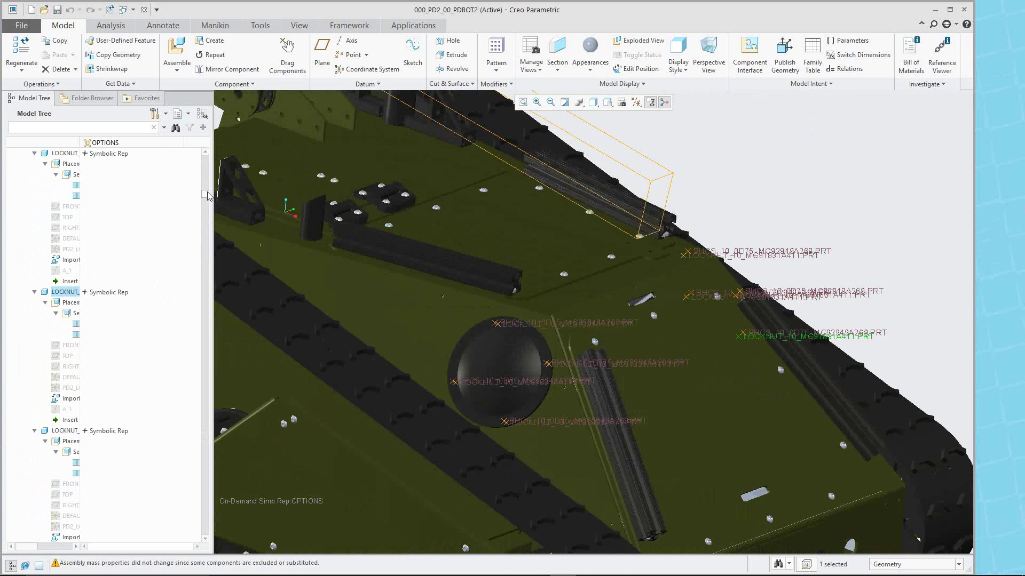
{"action": "scroll", "coordinate": [207, 197], "scroll_direction": "down", "scroll_amount": 1}
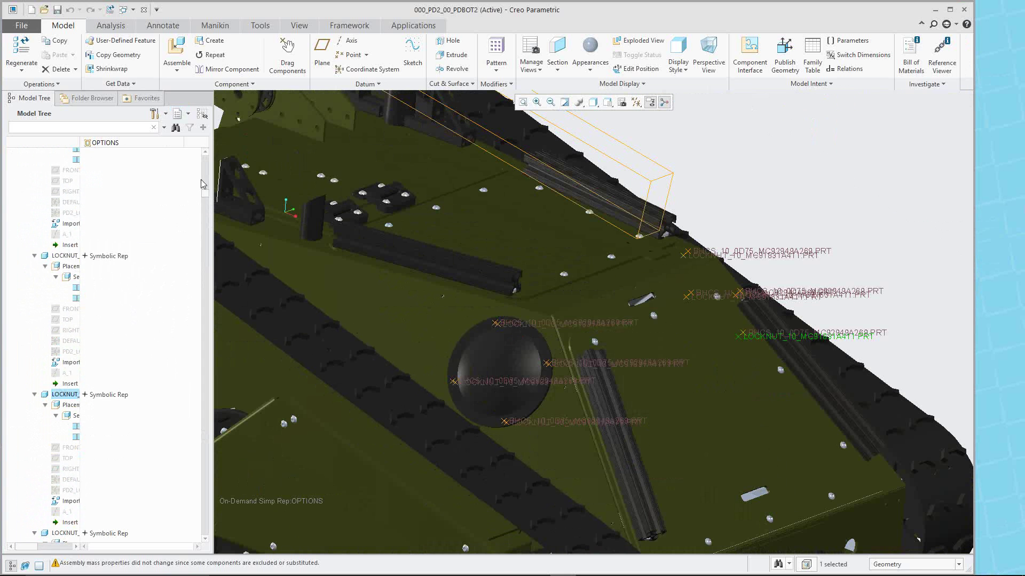
Step: Collapse all branches of the robot assembly's model tree and clear the selection
{"action": "left_click", "coordinate": [188, 113]}
{"action": "left_click", "coordinate": [203, 178]}
{"action": "scroll", "coordinate": [703, 222], "scroll_direction": "down", "scroll_amount": 5}
{"action": "left_click", "coordinate": [182, 114]}
{"action": "left_click", "coordinate": [211, 193]}
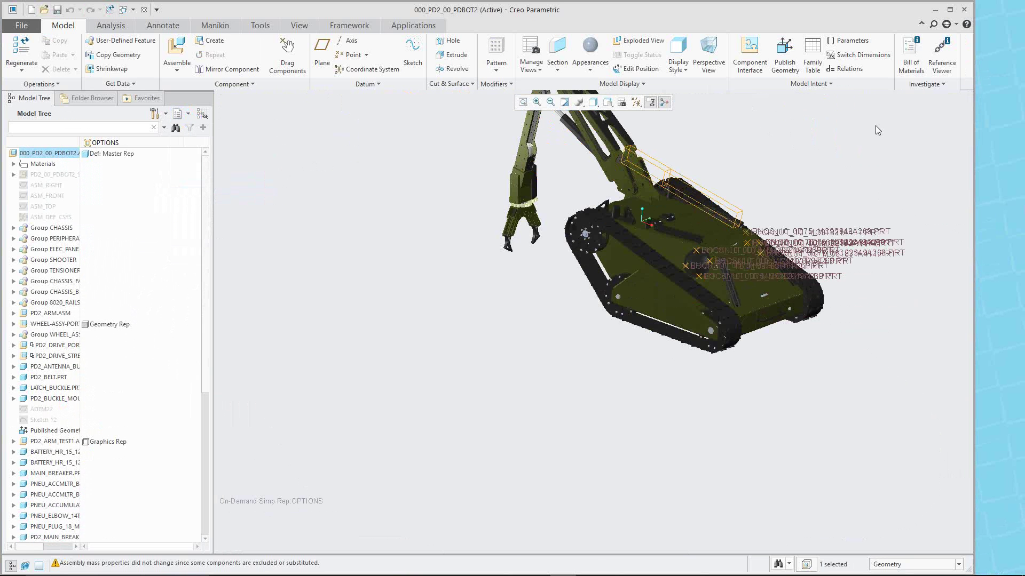
{"action": "scroll", "coordinate": [811, 122], "scroll_direction": "up", "scroll_amount": 2}
{"action": "left_click", "coordinate": [777, 120]}
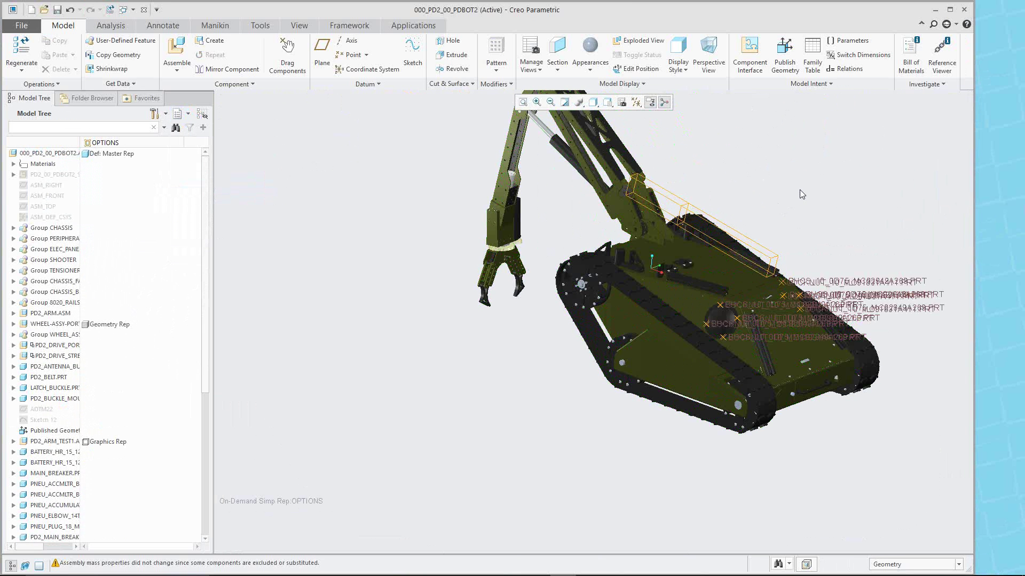
{"action": "middle_click_drag", "start_coordinate": [800, 190], "coordinate": [708, 236], "text": "shift"}
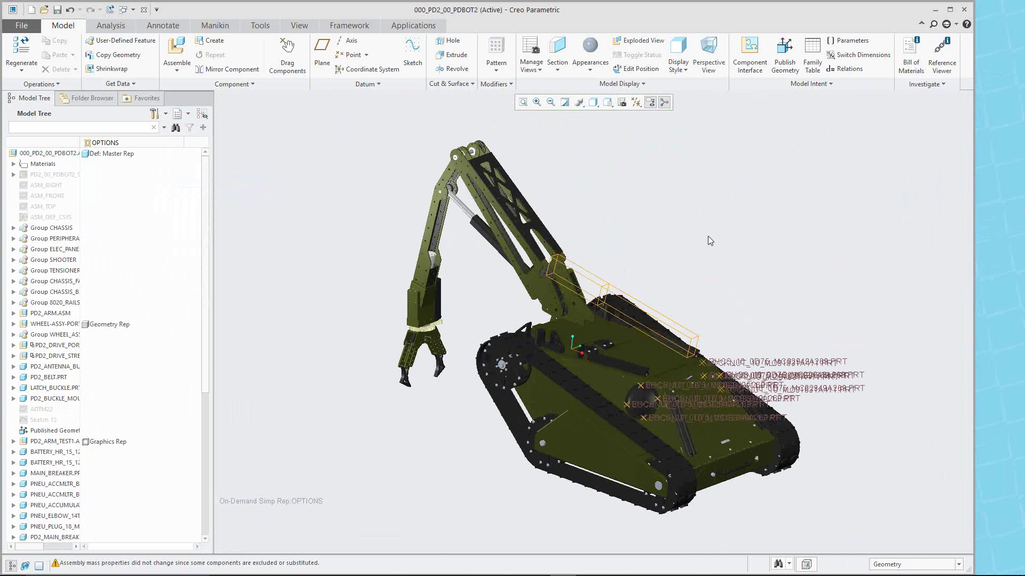
Step: Close the robot assembly and erase all objects not displayed from the session
{"action": "left_click", "coordinate": [143, 11]}
{"action": "left_click", "coordinate": [141, 52]}
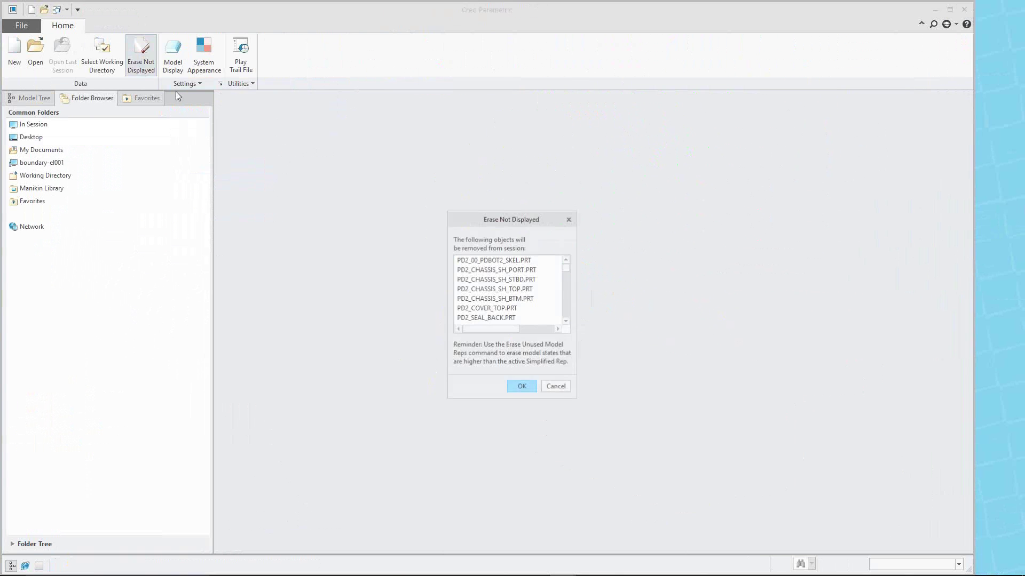
{"action": "left_click", "coordinate": [521, 386]}
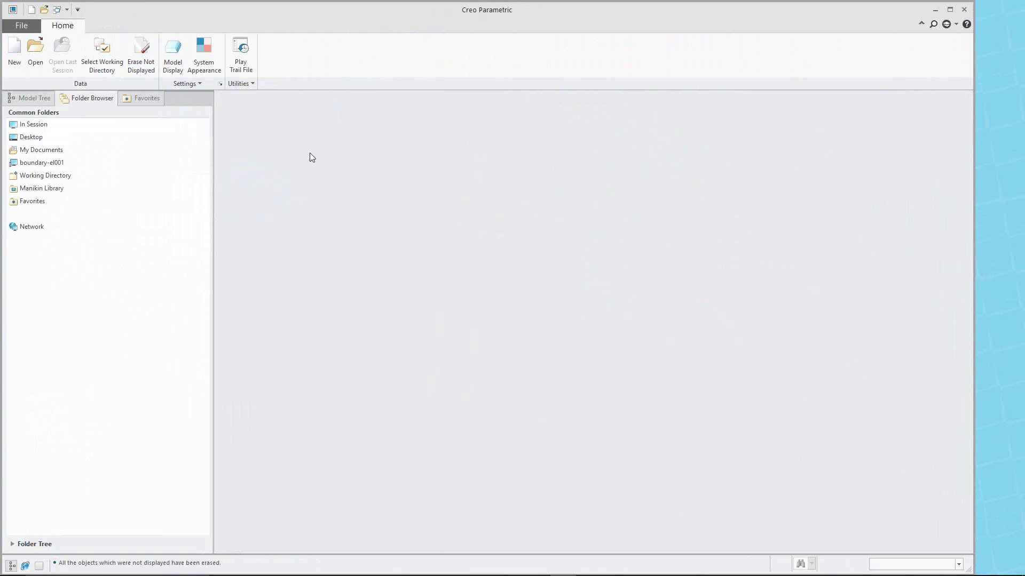
Step: Open the OPTIONS representation of 000_pd2_00_pdbot2.asm from the PBot folder using Open Automatic
{"action": "left_click", "coordinate": [33, 53]}
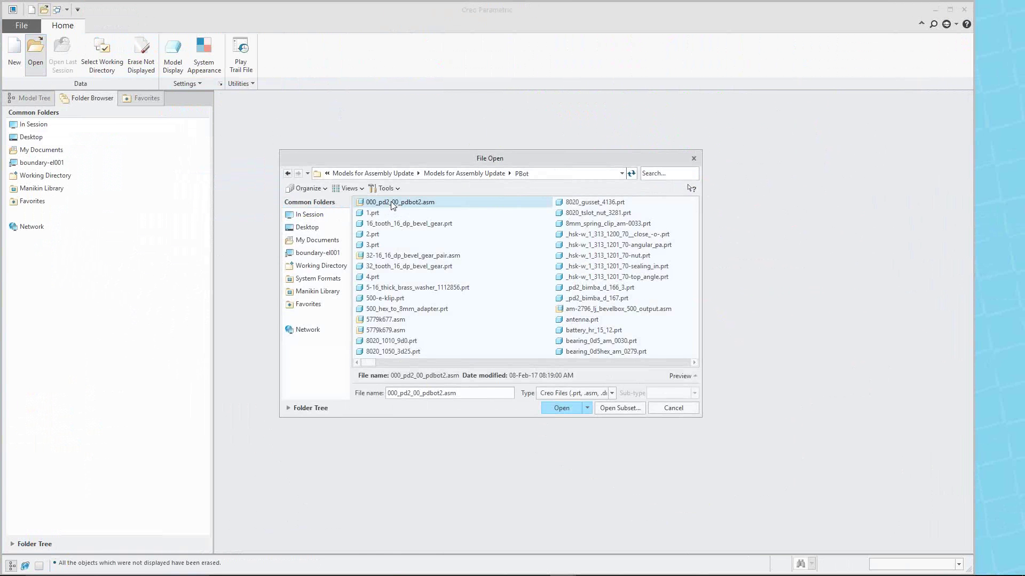
{"action": "left_click", "coordinate": [587, 409]}
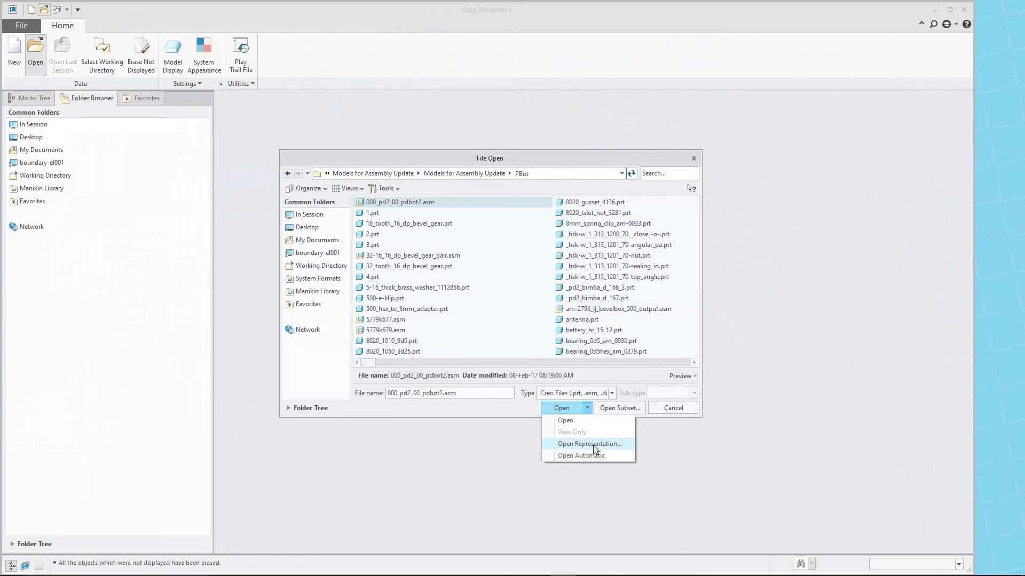
{"action": "left_click", "coordinate": [594, 446]}
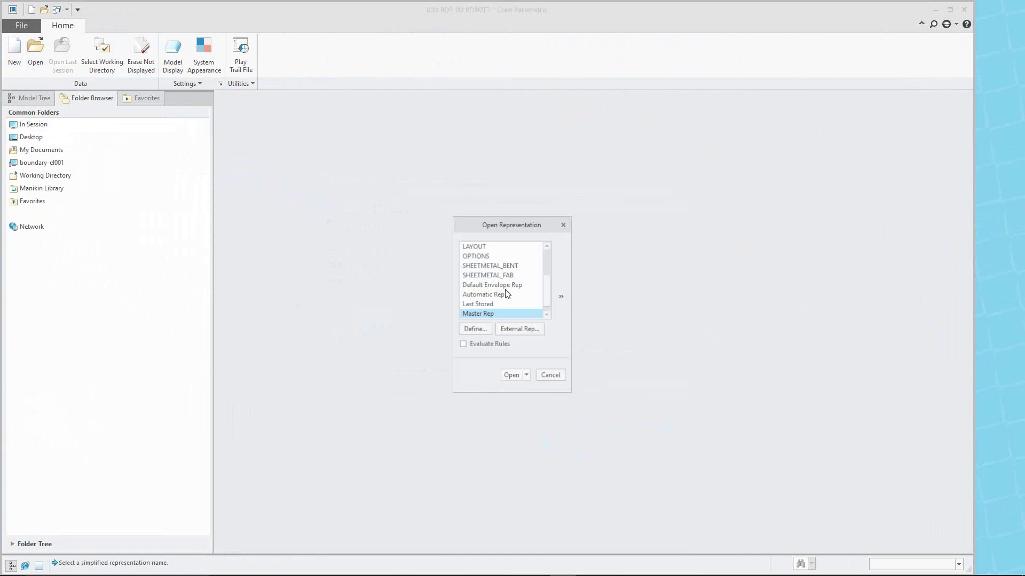
{"action": "left_click", "coordinate": [482, 257]}
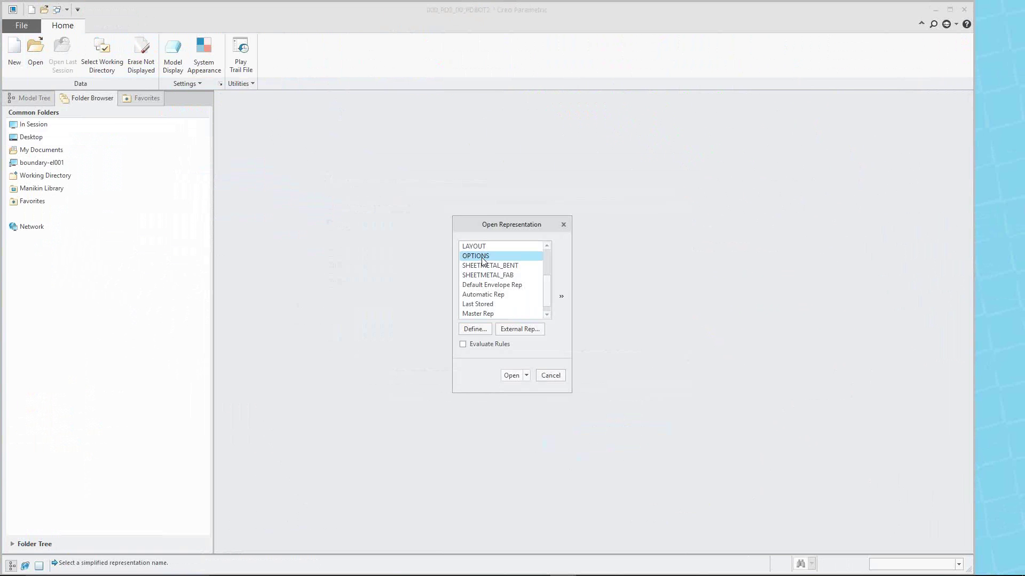
{"action": "left_click", "coordinate": [526, 376]}
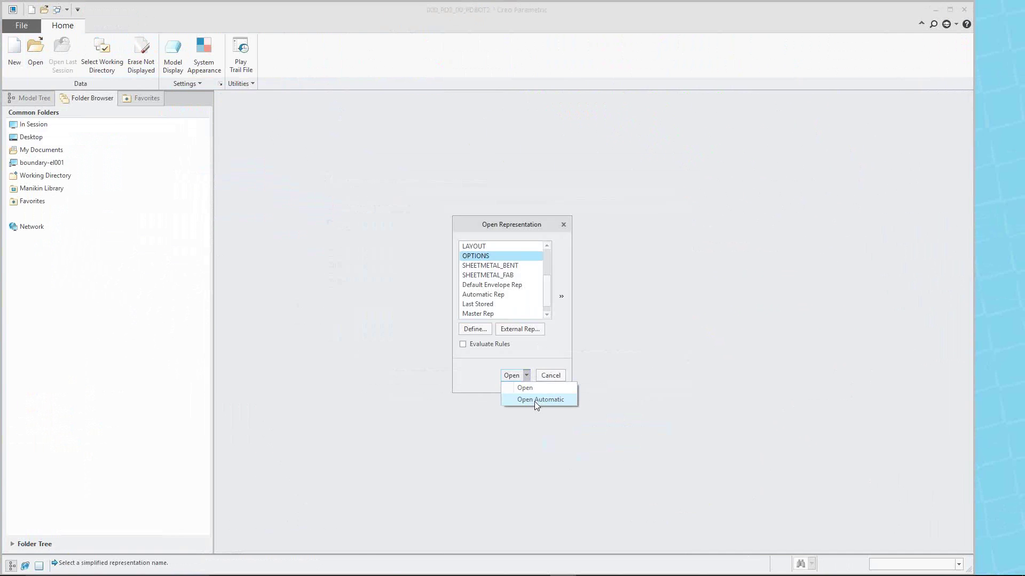
{"action": "left_click", "coordinate": [537, 401]}
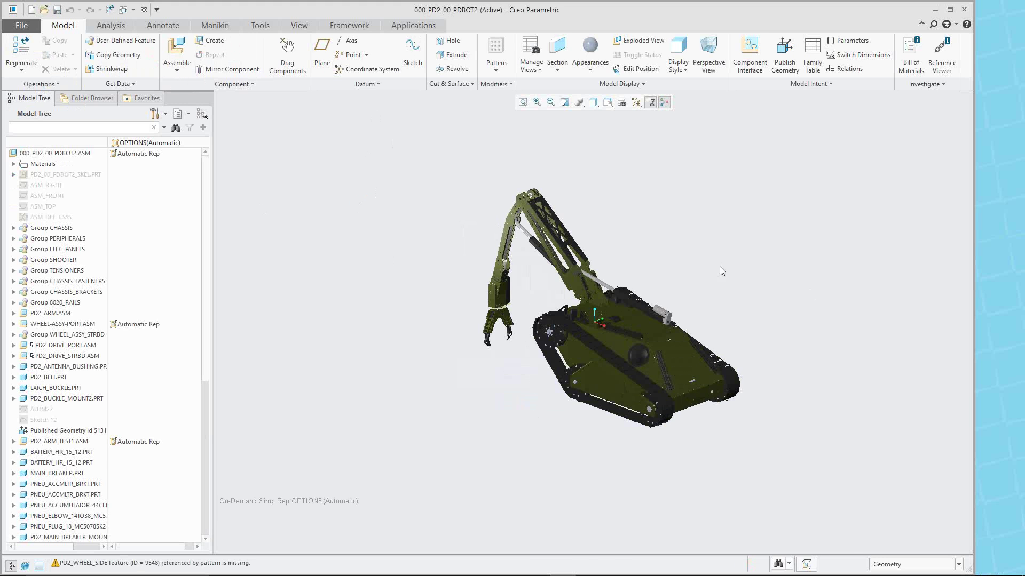
Step: Inspect the round speaker and its mounting screws on the chassis, locating the speaker fasteners in the model tree
{"action": "scroll", "coordinate": [651, 279], "scroll_direction": "down", "scroll_amount": 10}
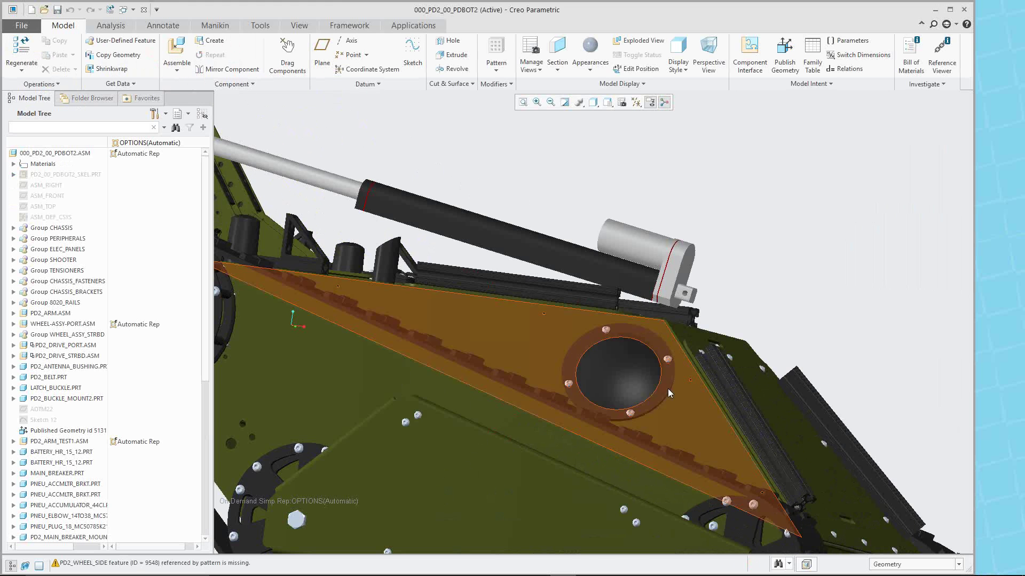
{"action": "scroll", "coordinate": [668, 360], "scroll_direction": "down", "scroll_amount": 4}
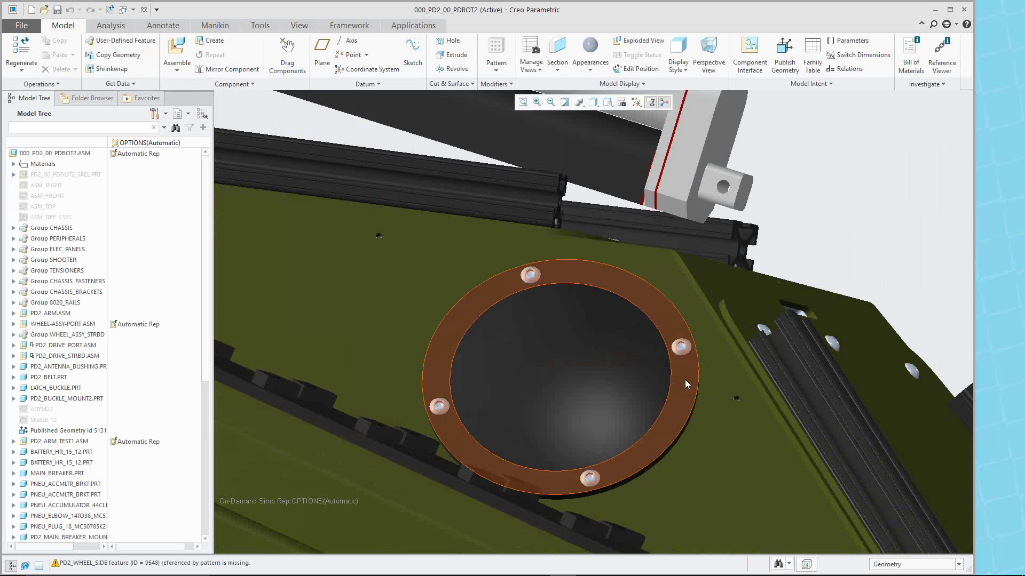
{"action": "scroll", "coordinate": [685, 379], "scroll_direction": "up", "scroll_amount": 6}
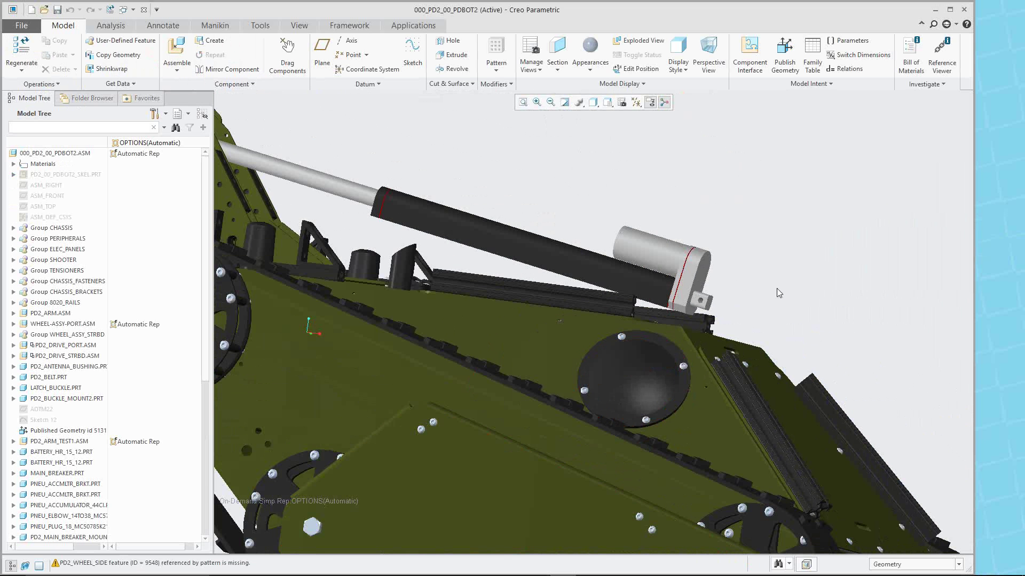
{"action": "left_click", "coordinate": [630, 365]}
{"action": "left_click", "coordinate": [656, 280]}
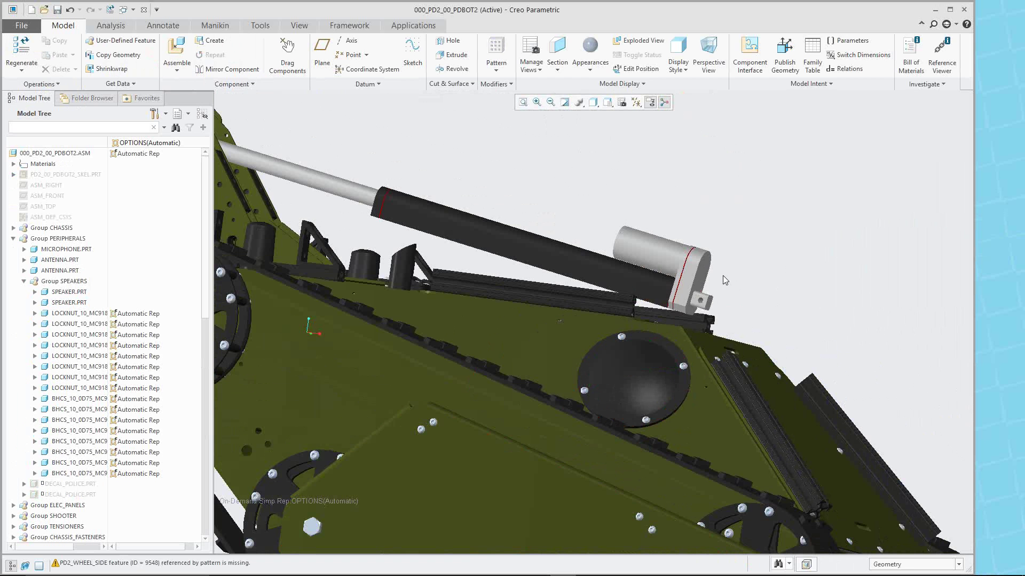
Step: Select the end surface of FILLET2.PRT on the linear actuator, then clear the selection and examine the actuator from several angles
{"action": "middle_click_drag", "start_coordinate": [694, 299], "coordinate": [657, 337]}
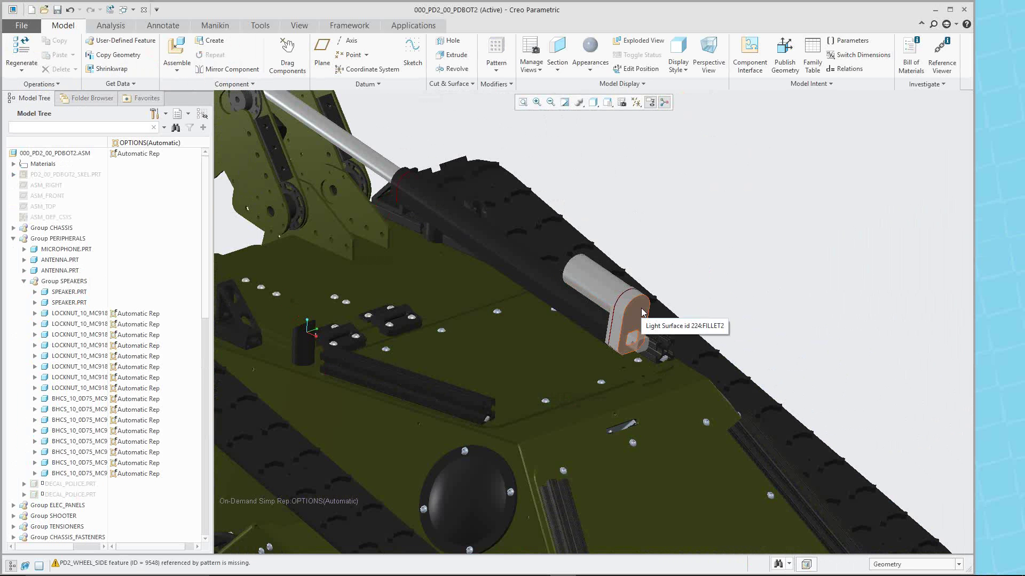
{"action": "left_click", "coordinate": [650, 311]}
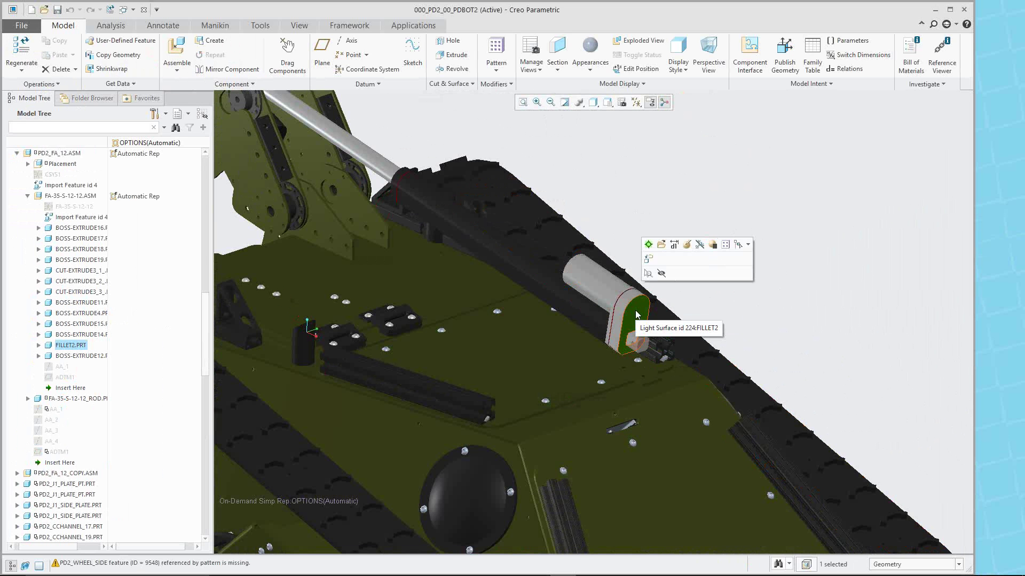
{"action": "left_click", "coordinate": [649, 262]}
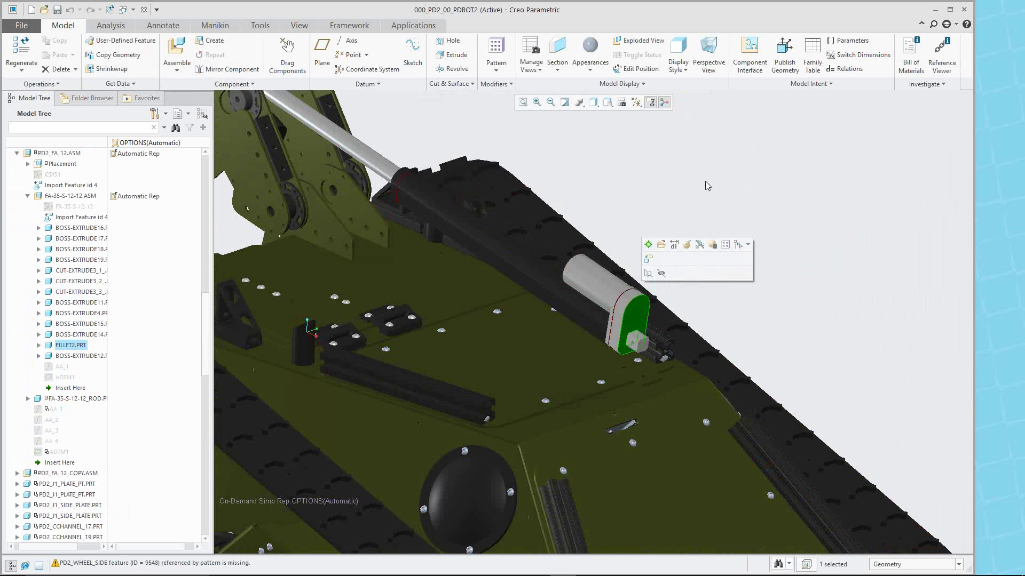
{"action": "scroll", "coordinate": [689, 187], "scroll_direction": "down", "scroll_amount": 2}
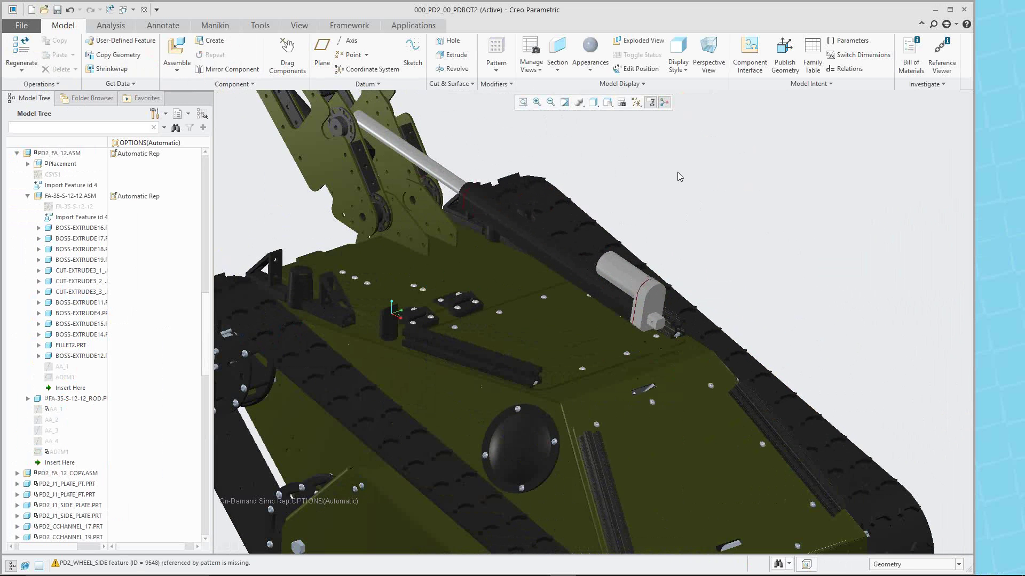
{"action": "scroll", "coordinate": [689, 186], "scroll_direction": "up", "scroll_amount": 6}
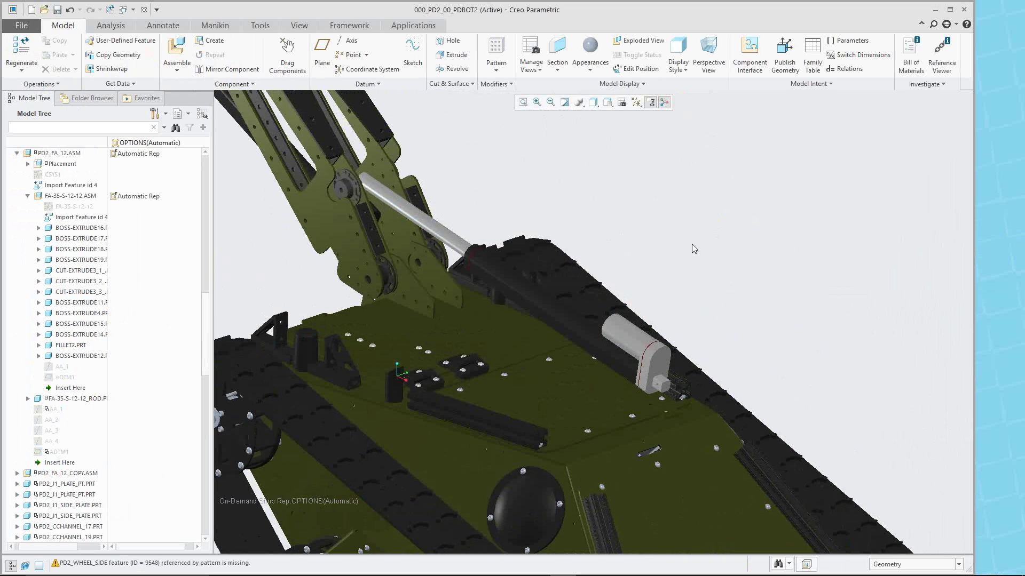
{"action": "middle_click_drag", "start_coordinate": [719, 229], "coordinate": [716, 206]}
{"action": "scroll", "coordinate": [736, 240], "scroll_direction": "down", "scroll_amount": 5}
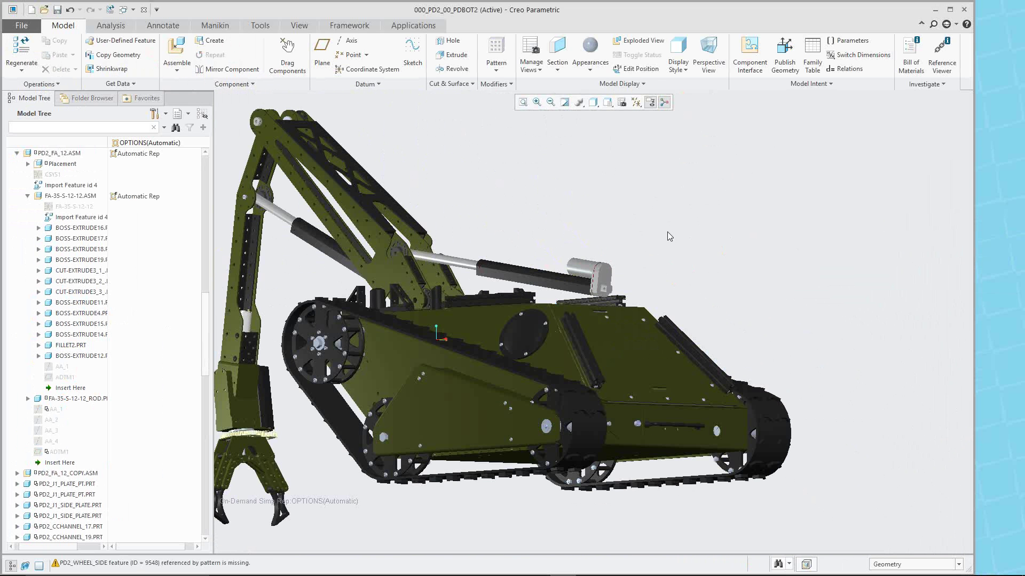
{"action": "middle_click_drag", "start_coordinate": [665, 237], "coordinate": [559, 261]}
{"action": "scroll", "coordinate": [641, 290], "scroll_direction": "down", "scroll_amount": 6}
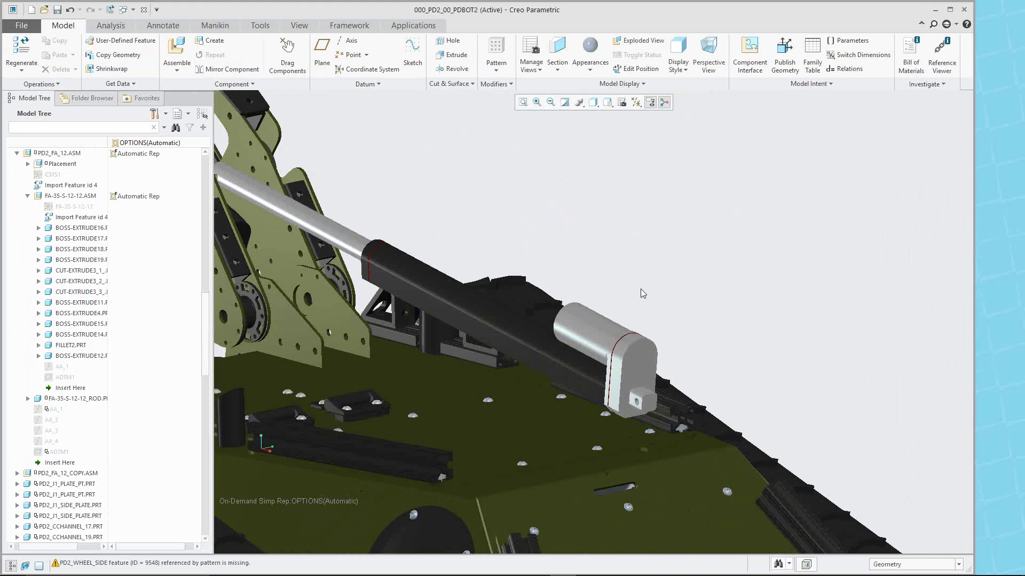
{"action": "scroll", "coordinate": [648, 280], "scroll_direction": "up", "scroll_amount": 3}
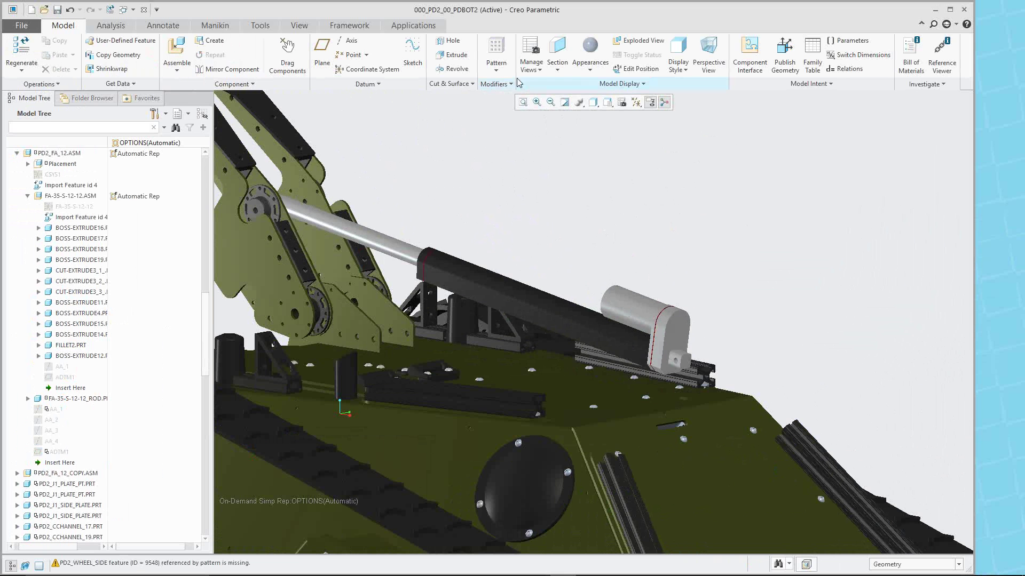
Step: Measure the distance between the end surface of FILLET2.PRT and the far end of the actuator's motor cylinder
{"action": "left_click", "coordinate": [112, 25]}
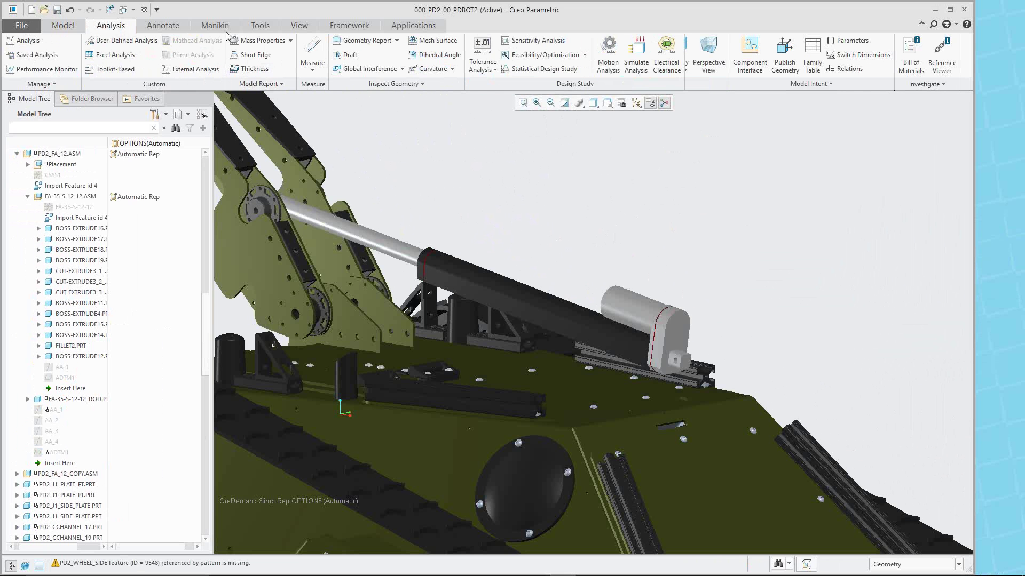
{"action": "left_click", "coordinate": [312, 51]}
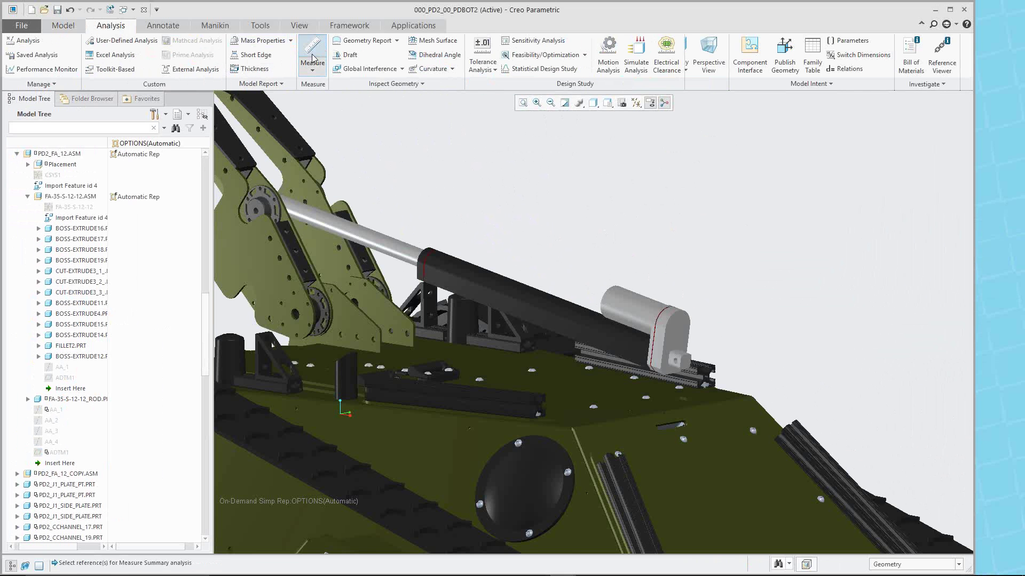
{"action": "left_click", "coordinate": [675, 327]}
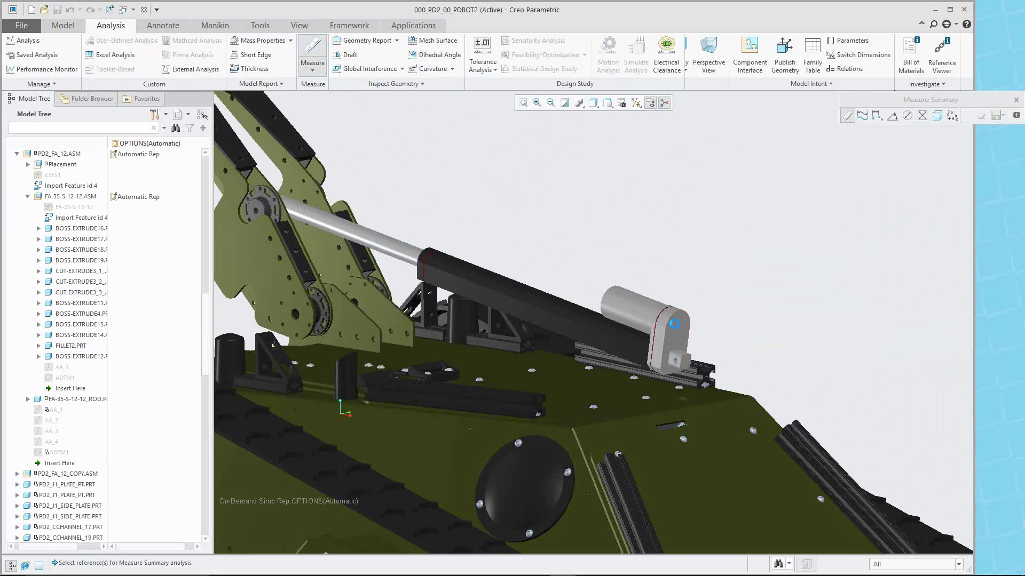
{"action": "middle_click_drag", "start_coordinate": [675, 327], "coordinate": [627, 296]}
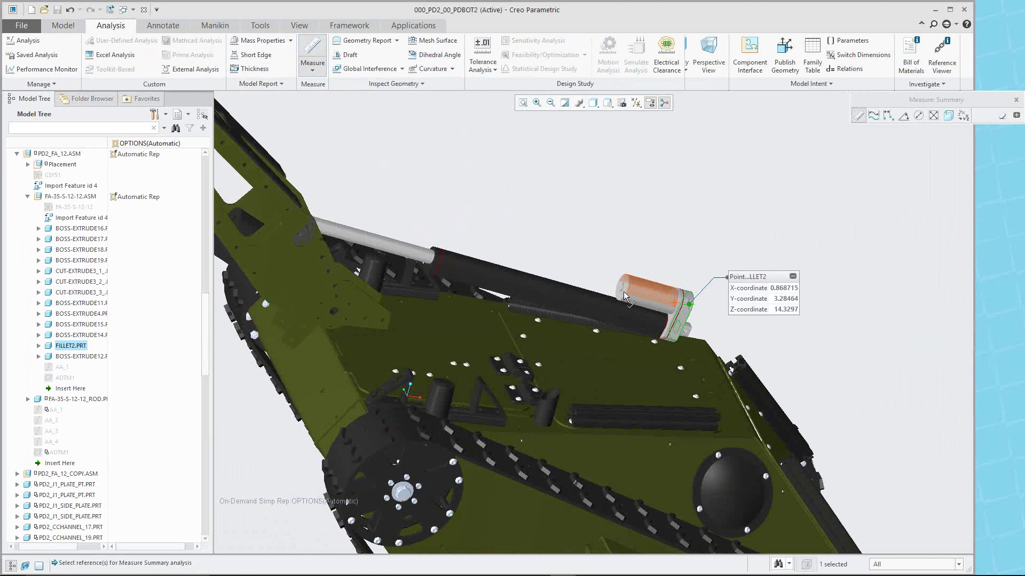
{"action": "scroll", "coordinate": [625, 297], "scroll_direction": "down", "scroll_amount": 5}
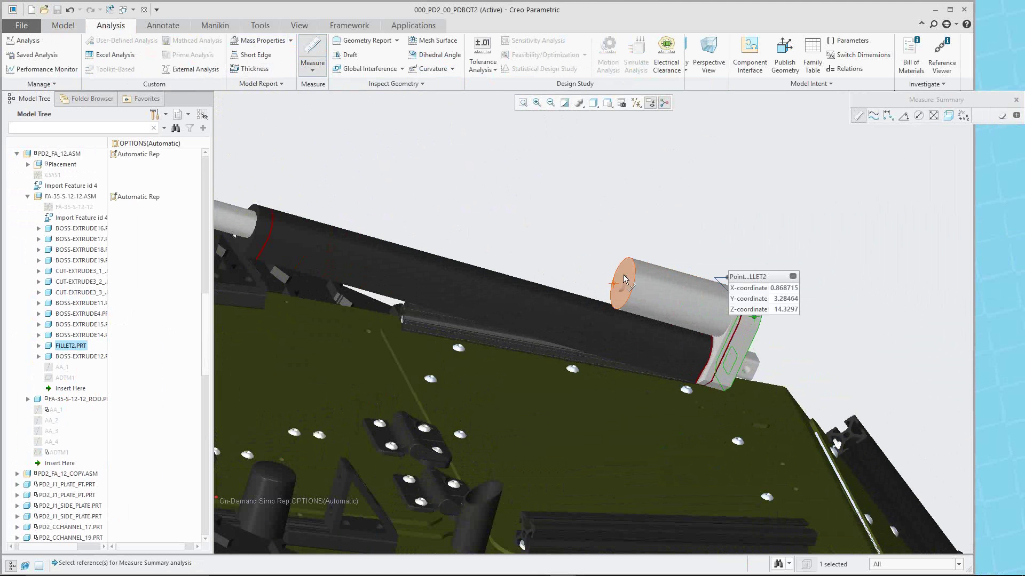
{"action": "left_click", "coordinate": [621, 283], "text": "ctrl"}
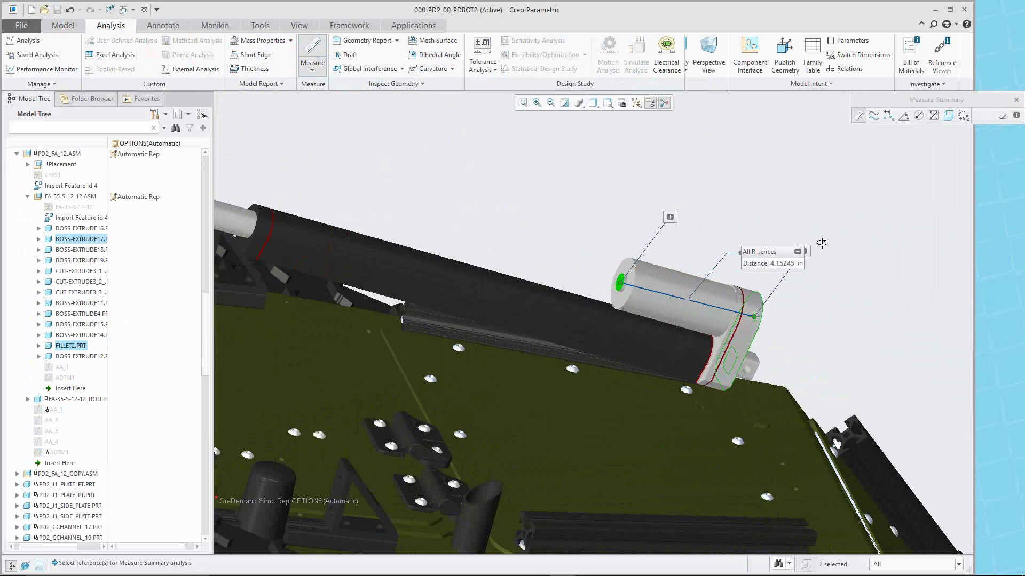
{"action": "scroll", "coordinate": [824, 261], "scroll_direction": "down", "scroll_amount": 4}
{"action": "scroll", "coordinate": [826, 283], "scroll_direction": "down", "scroll_amount": 3}
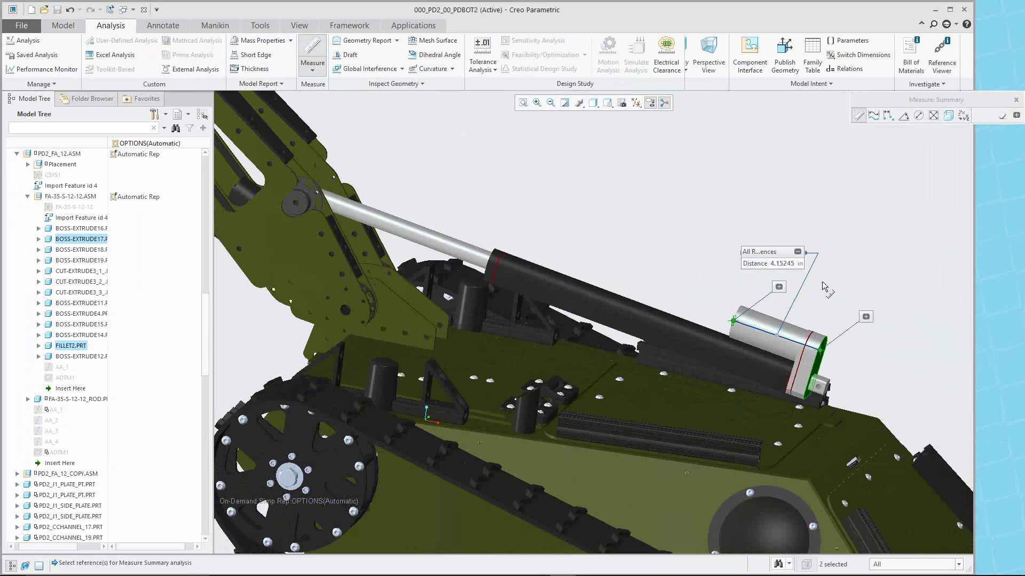
{"action": "scroll", "coordinate": [875, 374], "scroll_direction": "down", "scroll_amount": 1}
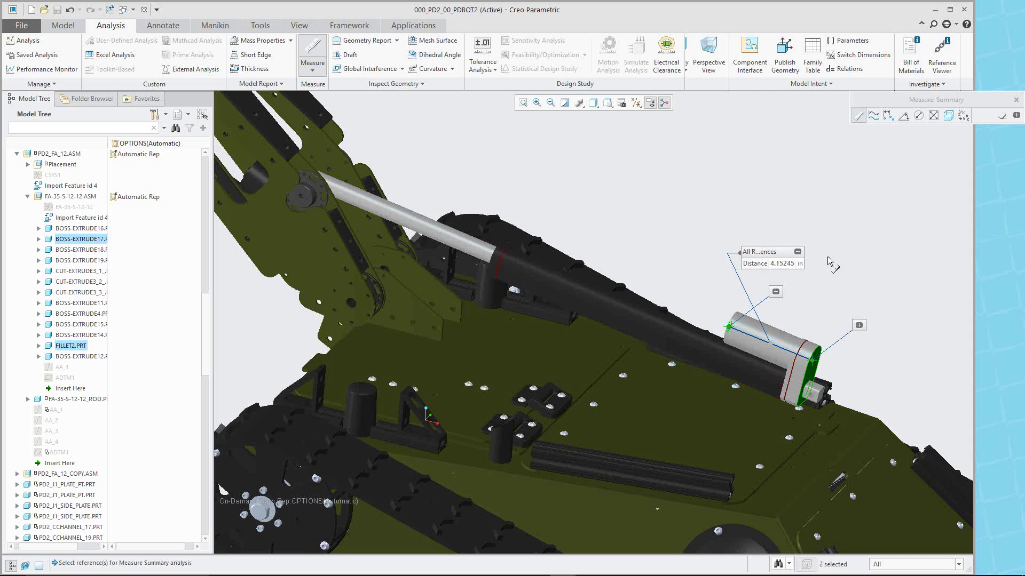
Step: Close the distance measurement on the linear actuator and bring the whole robot into view
{"action": "left_click", "coordinate": [1015, 100]}
{"action": "scroll", "coordinate": [665, 235], "scroll_direction": "down", "scroll_amount": 3}
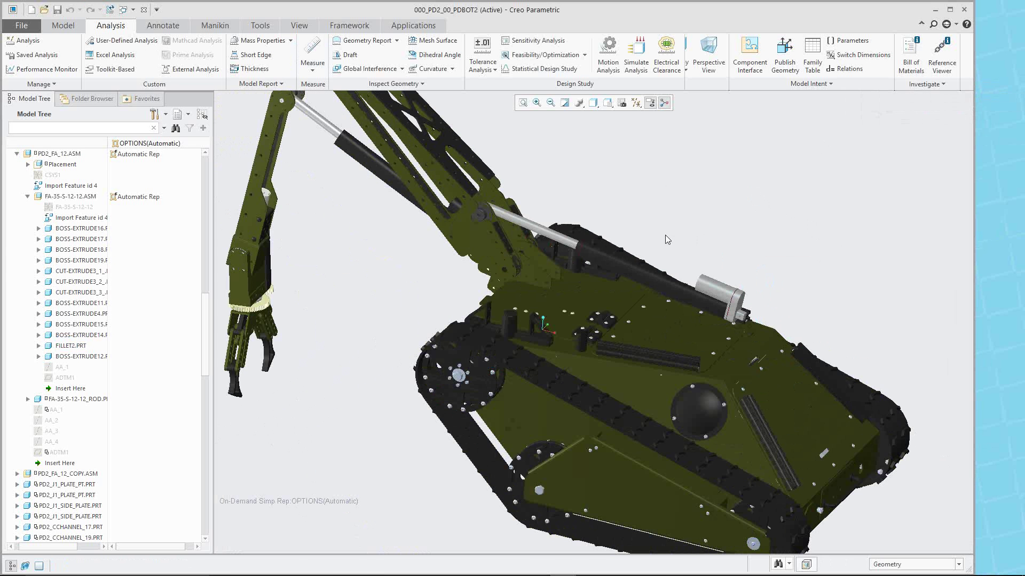
{"action": "scroll", "coordinate": [642, 233], "scroll_direction": "down", "scroll_amount": 5}
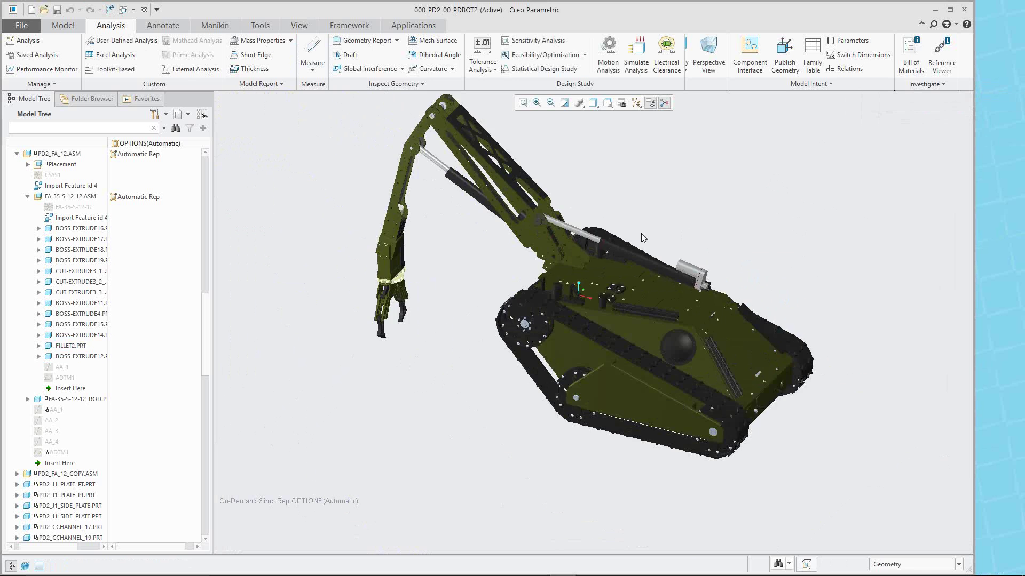
{"action": "scroll", "coordinate": [629, 200], "scroll_direction": "up", "scroll_amount": 2}
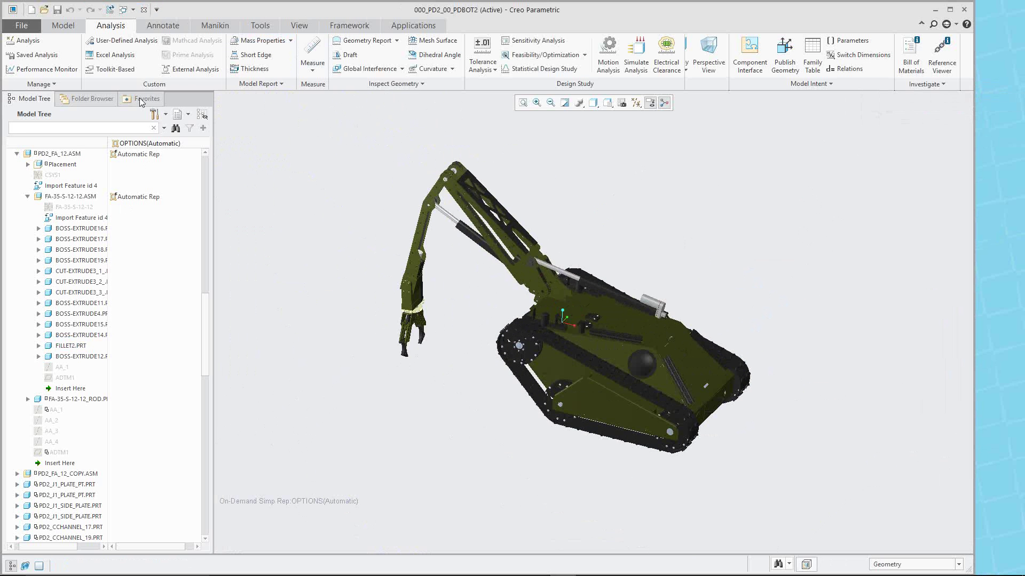
Step: Close the robot assembly and erase all models that are not displayed from the session
{"action": "left_click", "coordinate": [143, 9]}
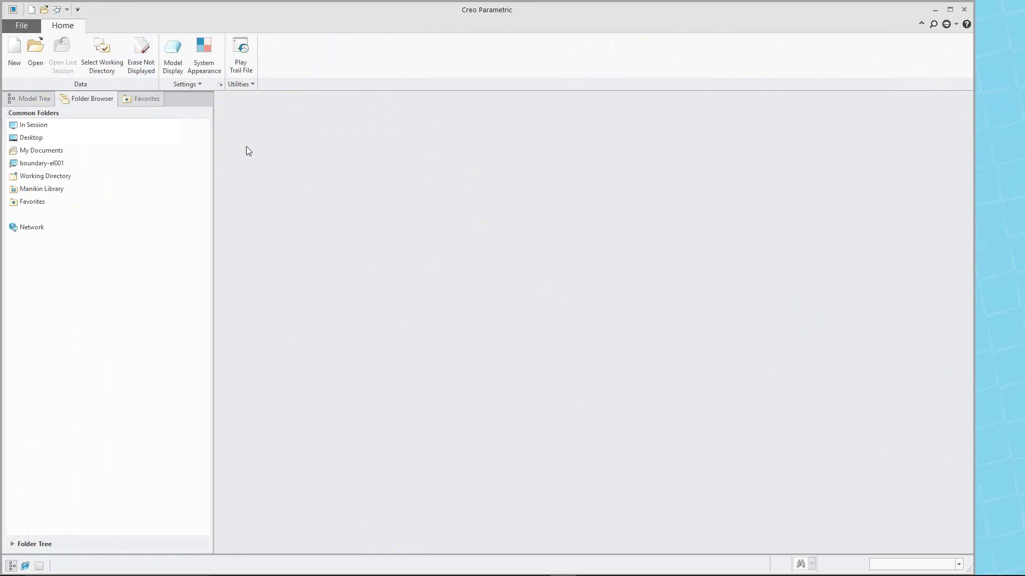
{"action": "left_click", "coordinate": [141, 56]}
{"action": "left_click", "coordinate": [518, 384]}
Step: Open 000_pd2_00_pdbot2.asm from the PBot folder using Open Automatic
{"action": "left_click", "coordinate": [35, 51]}
{"action": "left_click", "coordinate": [404, 203]}
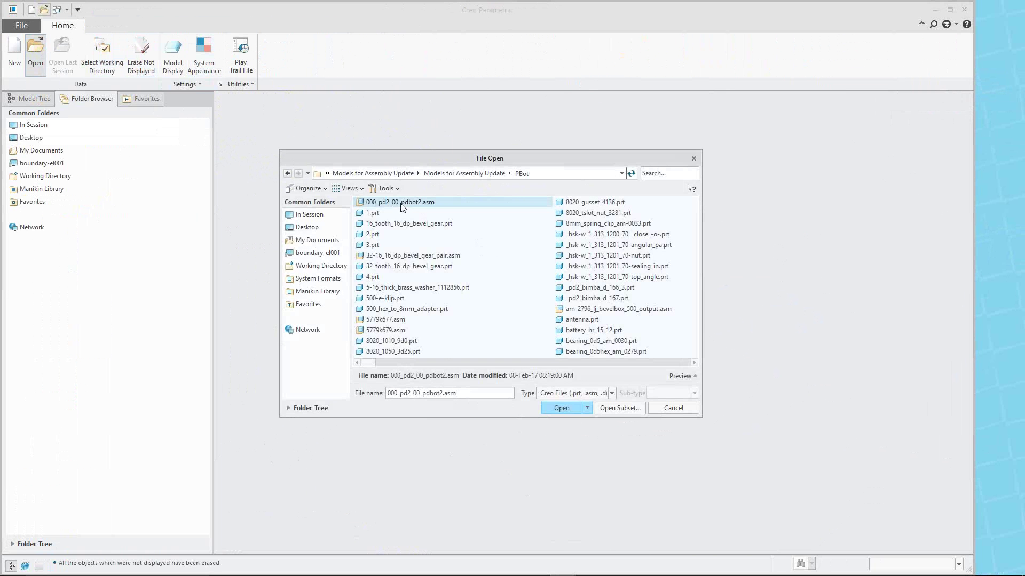
{"action": "left_click", "coordinate": [587, 408]}
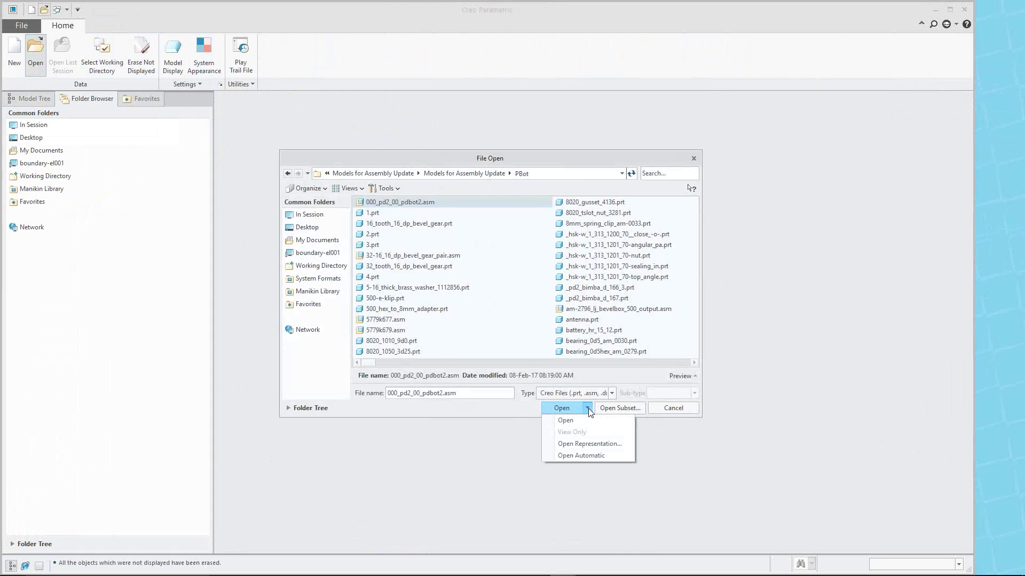
{"action": "left_click", "coordinate": [581, 456]}
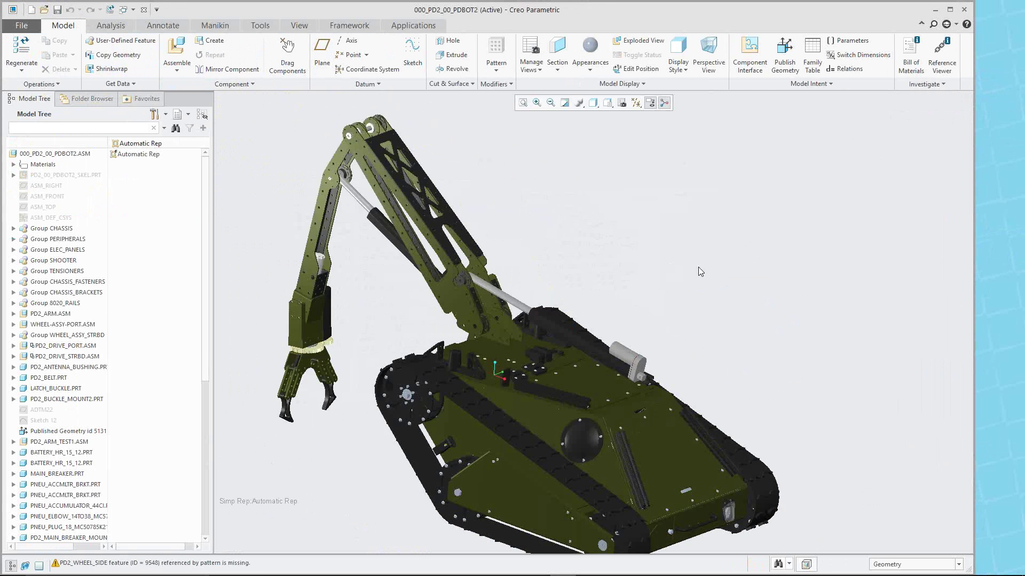
Step: Select the triangular side surface of the port chassis shell around the round speaker, then select the back cover
{"action": "scroll", "coordinate": [687, 284], "scroll_direction": "down", "scroll_amount": 5}
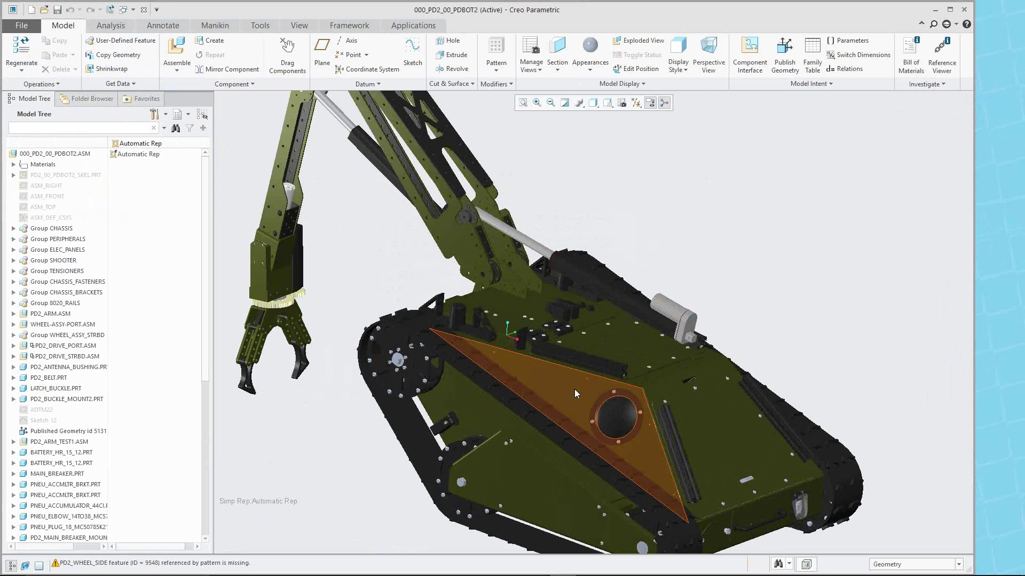
{"action": "left_click", "coordinate": [574, 393]}
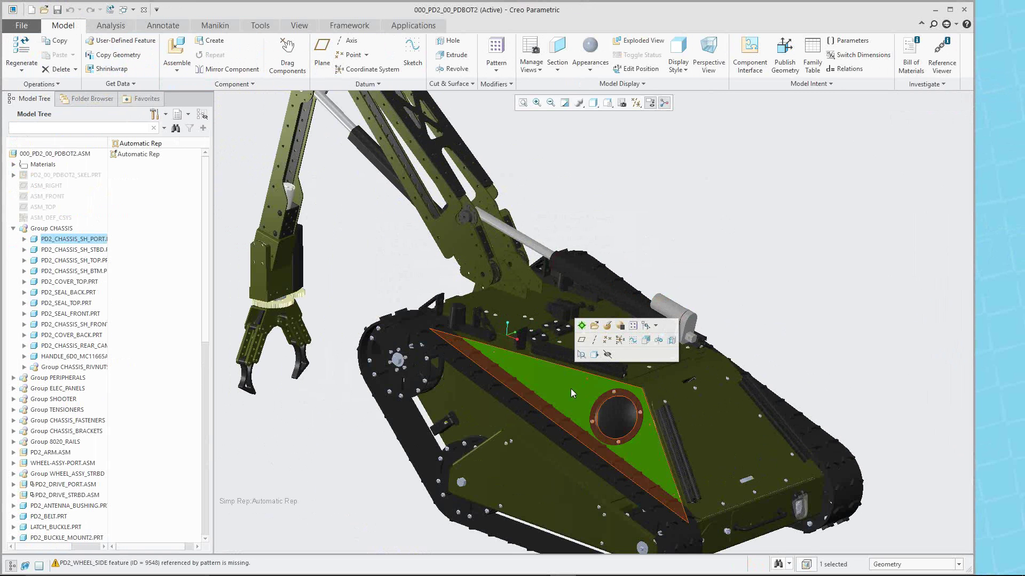
{"action": "left_click", "coordinate": [567, 389], "text": "ctrl"}
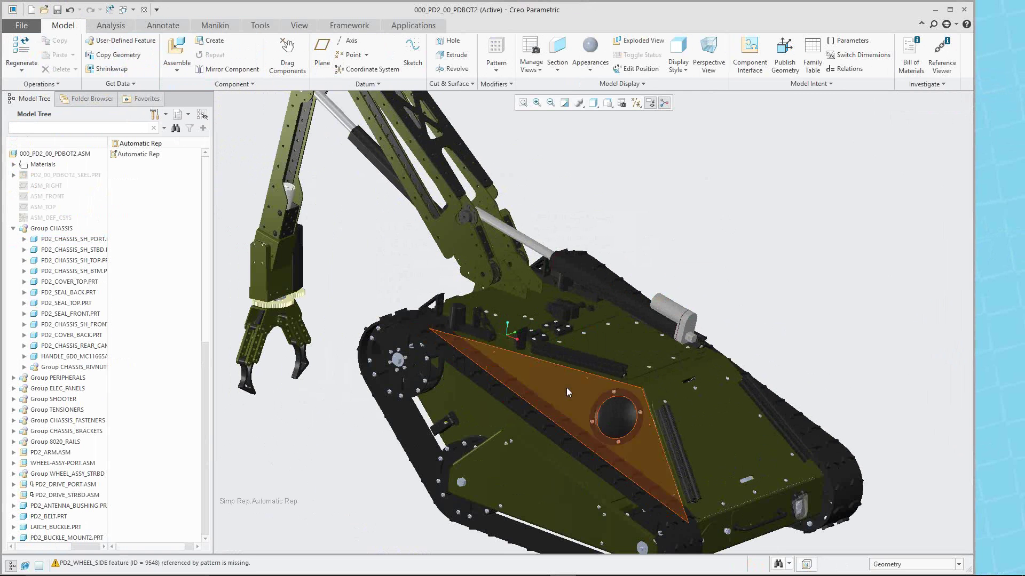
{"action": "left_click", "coordinate": [567, 391]}
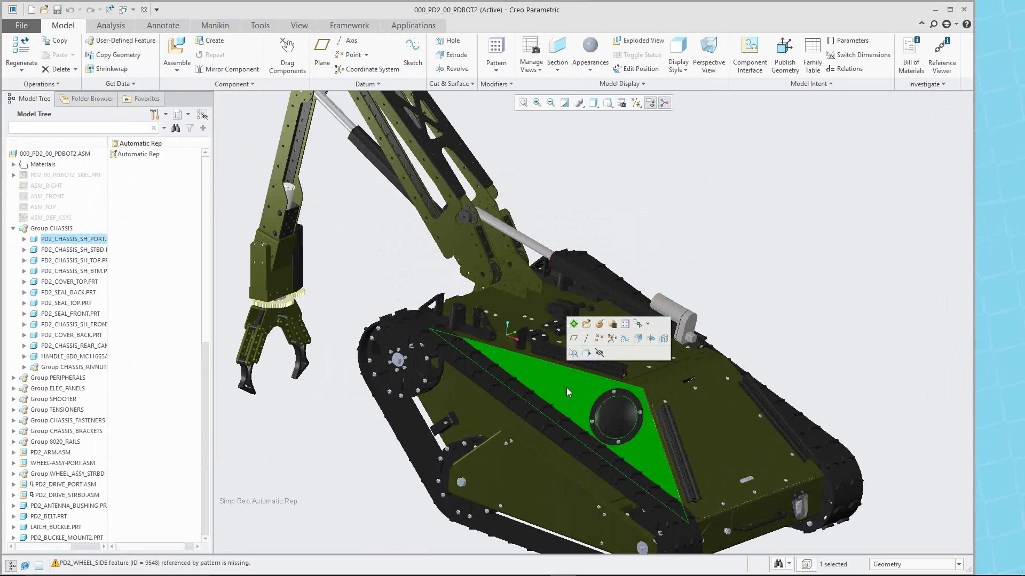
{"action": "left_click", "coordinate": [705, 406]}
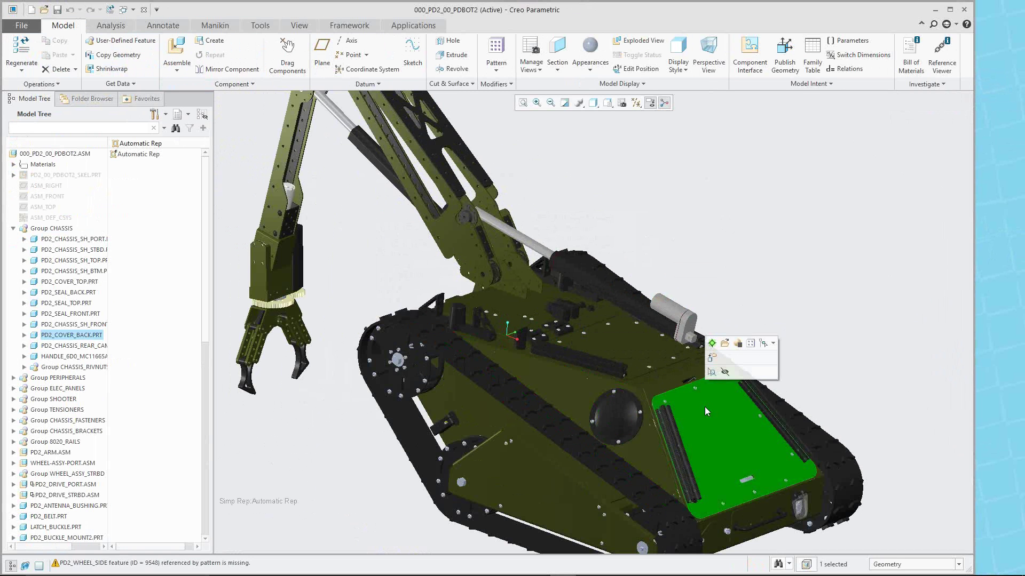
{"action": "left_click", "coordinate": [712, 358]}
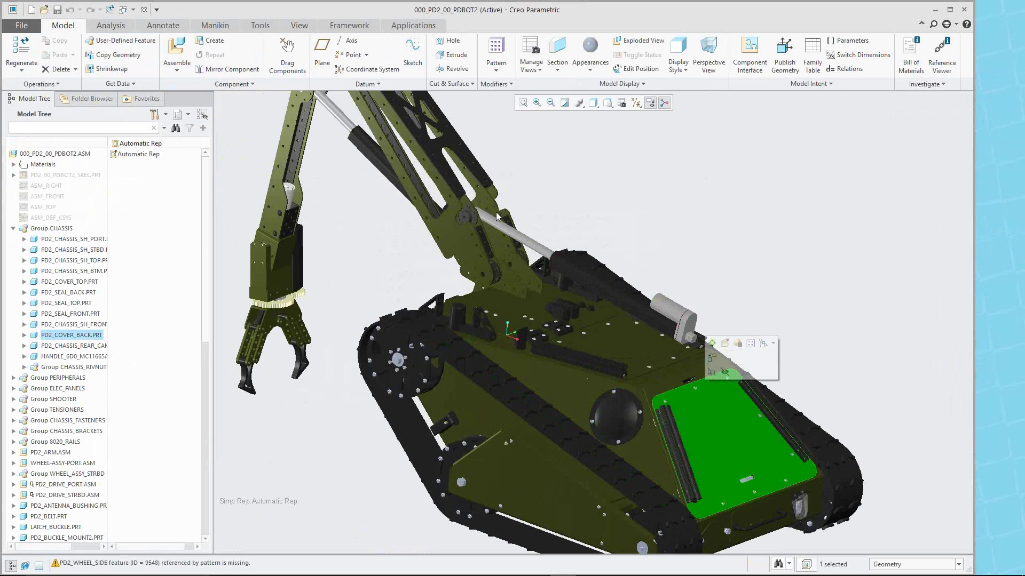
Step: Select the arm's J1 plate, the port chassis shell, the back cover and the top cover in turn, then clear the selection
{"action": "left_click", "coordinate": [453, 229]}
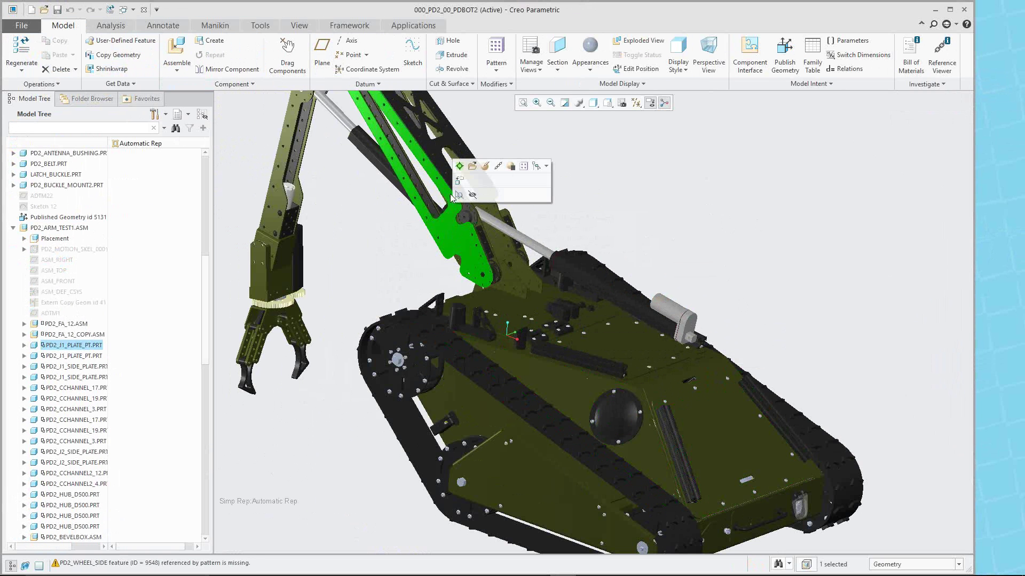
{"action": "left_click", "coordinate": [473, 424]}
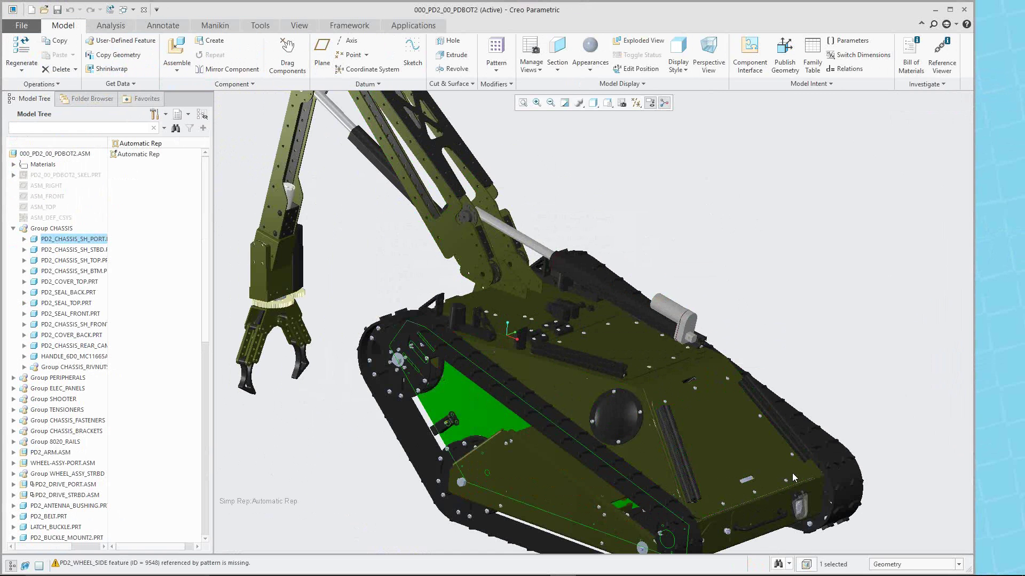
{"action": "left_click", "coordinate": [760, 462]}
{"action": "left_click", "coordinate": [747, 460]}
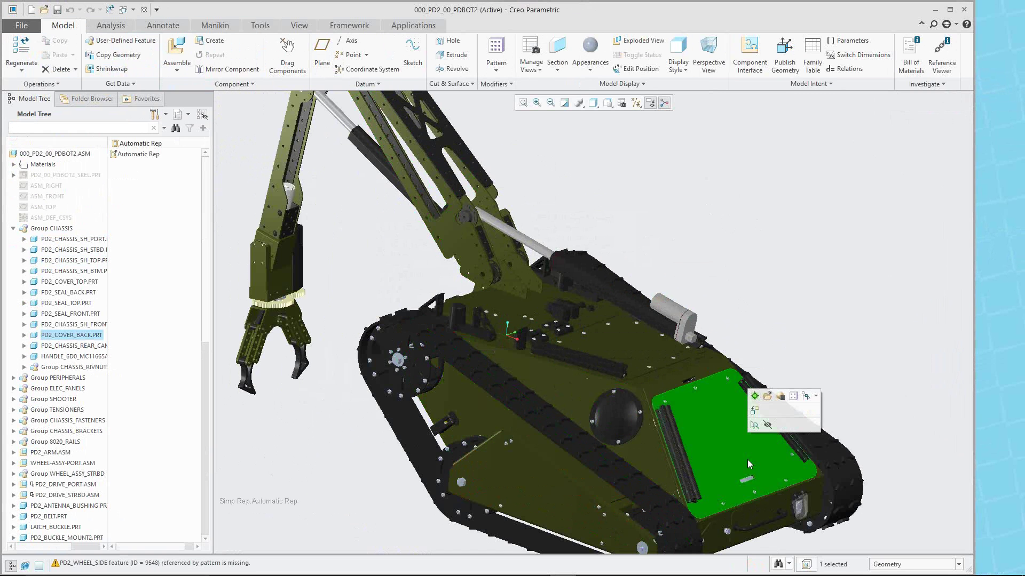
{"action": "left_click", "coordinate": [626, 349]}
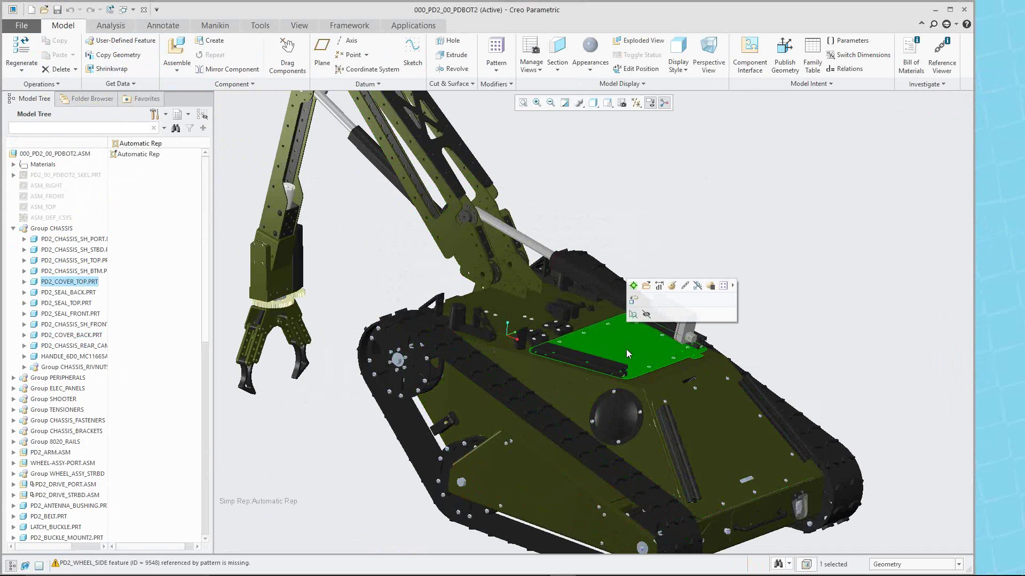
{"action": "left_click", "coordinate": [636, 216]}
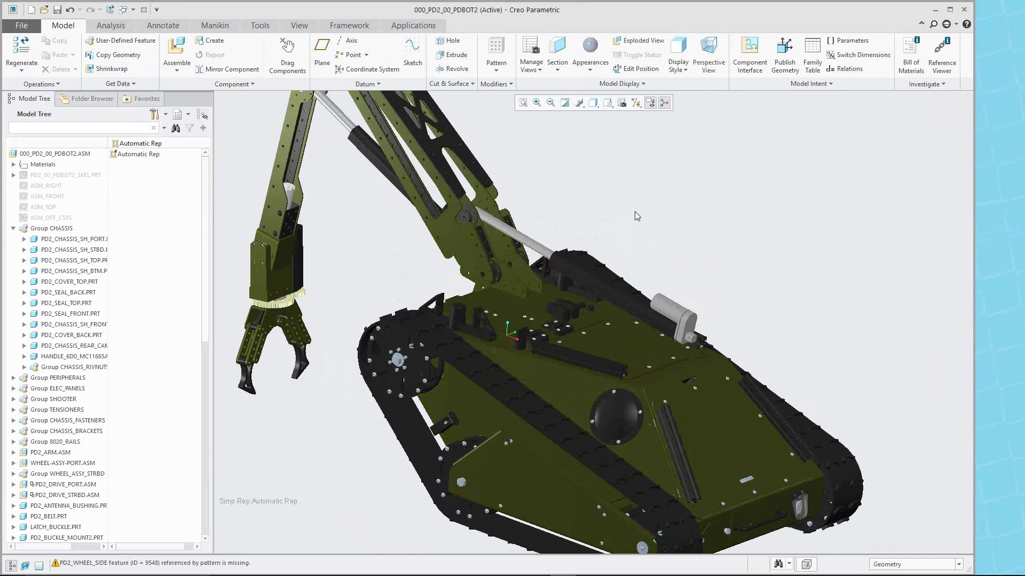
Step: Review the assembly's simplified representations in the View Manager, from Externals down to Sheetmetal_Bent, and close it
{"action": "scroll", "coordinate": [634, 213], "scroll_direction": "down", "scroll_amount": 2}
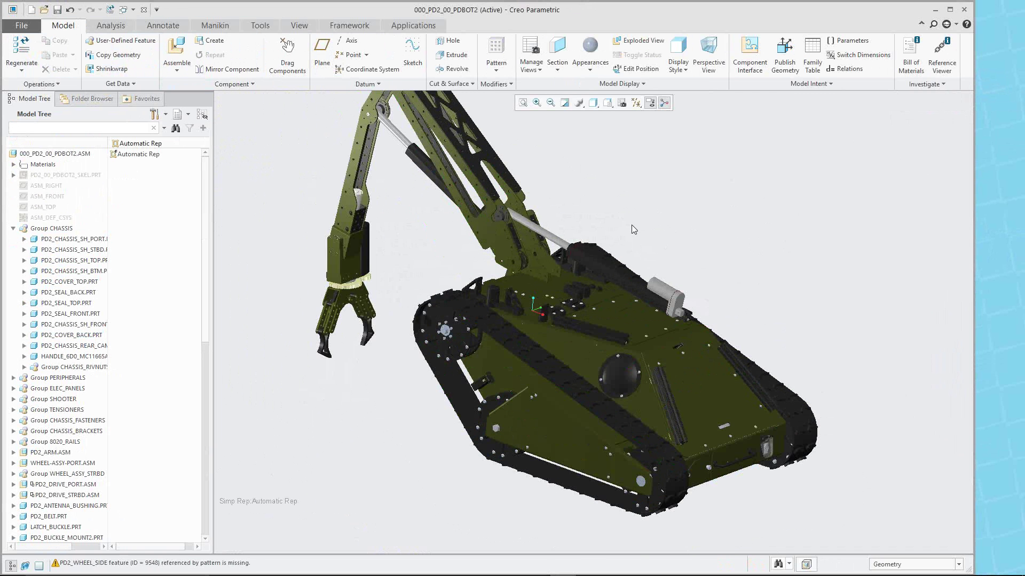
{"action": "scroll", "coordinate": [667, 164], "scroll_direction": "down", "scroll_amount": 2}
{"action": "middle_click_drag", "start_coordinate": [651, 181], "coordinate": [604, 204], "text": "shift"}
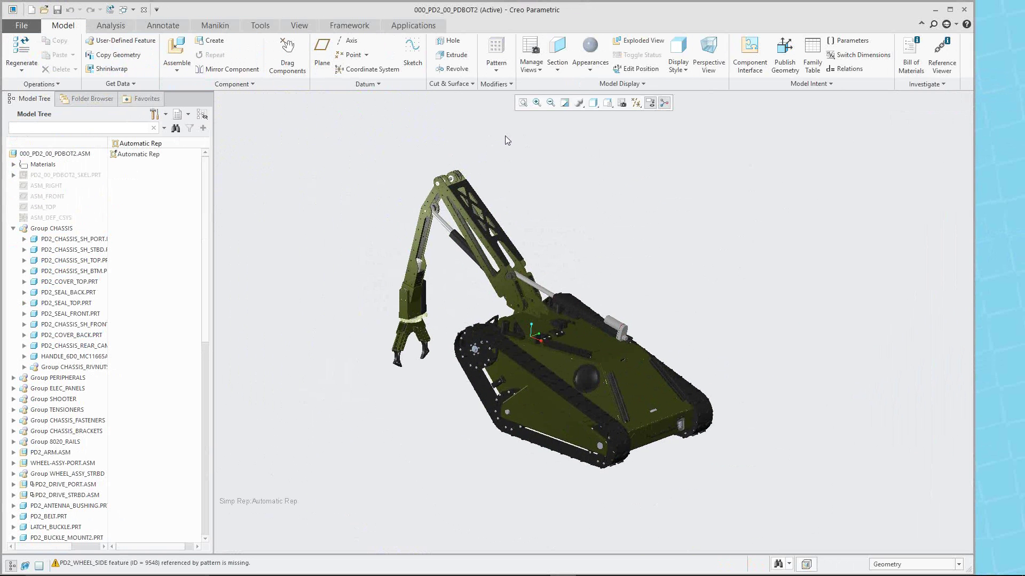
{"action": "scroll", "coordinate": [565, 232], "scroll_direction": "up", "scroll_amount": 1}
{"action": "scroll", "coordinate": [564, 232], "scroll_direction": "down", "scroll_amount": 2}
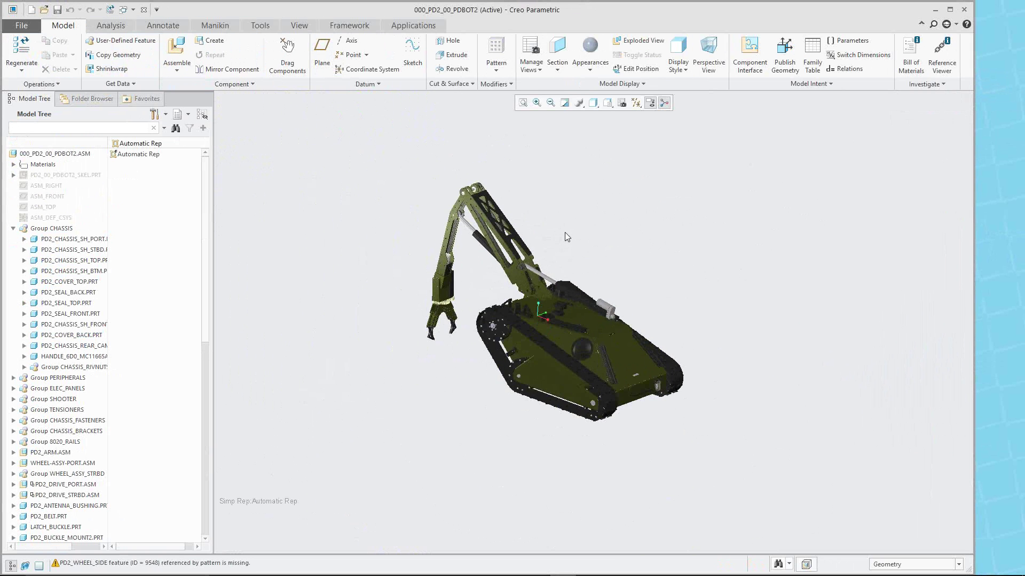
{"action": "scroll", "coordinate": [565, 233], "scroll_direction": "up", "scroll_amount": 1}
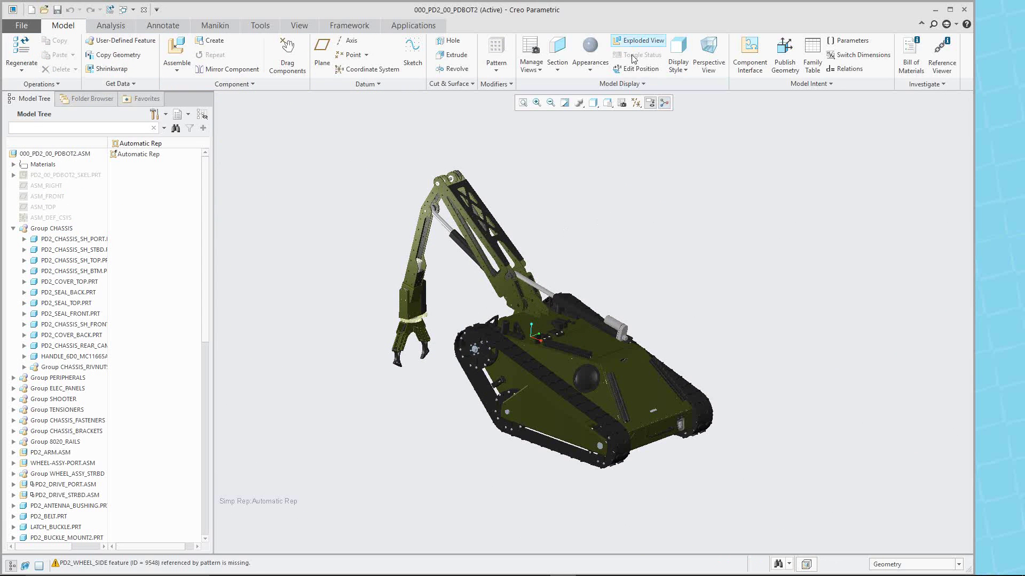
{"action": "left_click", "coordinate": [530, 49]}
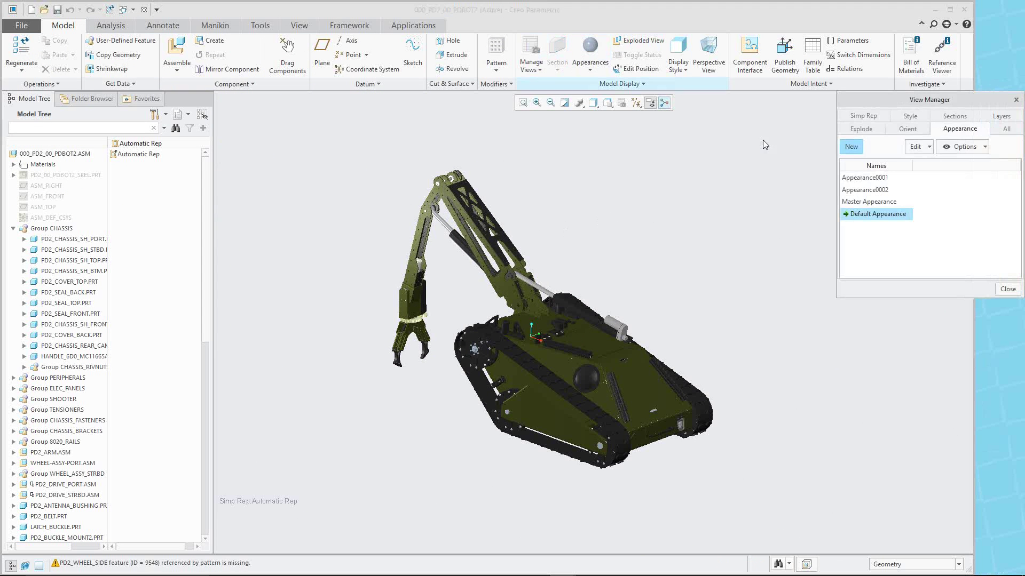
{"action": "left_click", "coordinate": [868, 117]}
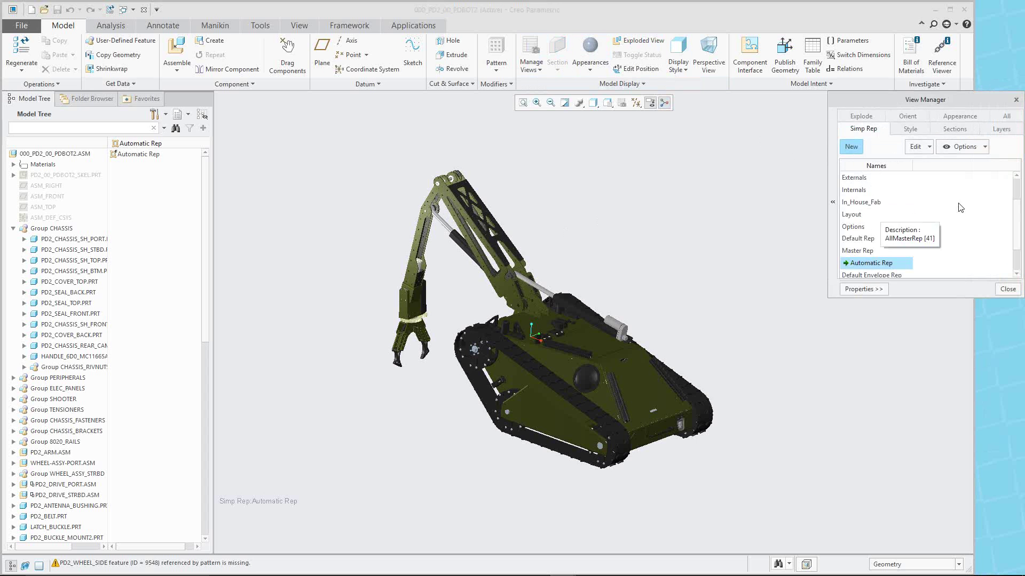
{"action": "mouse_move", "coordinate": [1018, 237]}
{"action": "left_mouse_down"}
{"action": "mouse_move", "coordinate": [1018, 266]}
{"action": "mouse_move", "coordinate": [1016, 205]}
{"action": "mouse_move", "coordinate": [1022, 252]}
{"action": "left_mouse_up"}
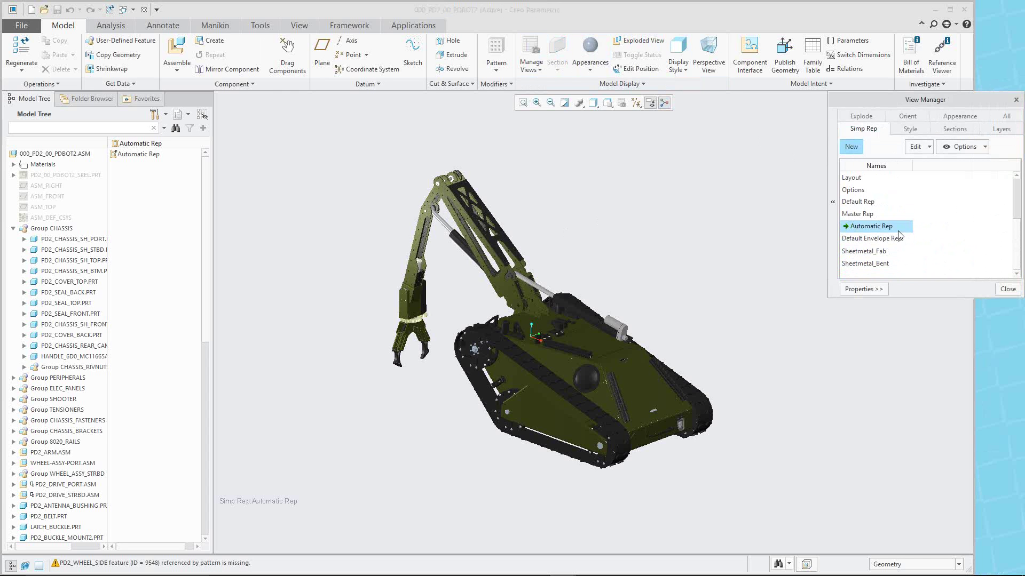
{"action": "left_click", "coordinate": [1009, 289]}
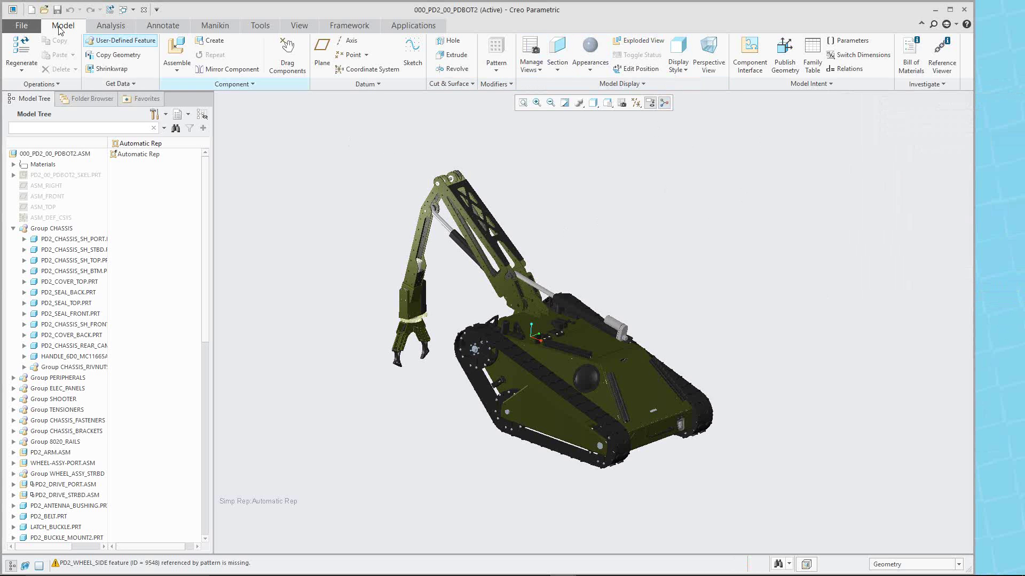
Step: Search the Configuration Editor options for "hide" and select hide_pre_creo4_reps
{"action": "left_click", "coordinate": [20, 27]}
{"action": "left_click", "coordinate": [32, 266]}
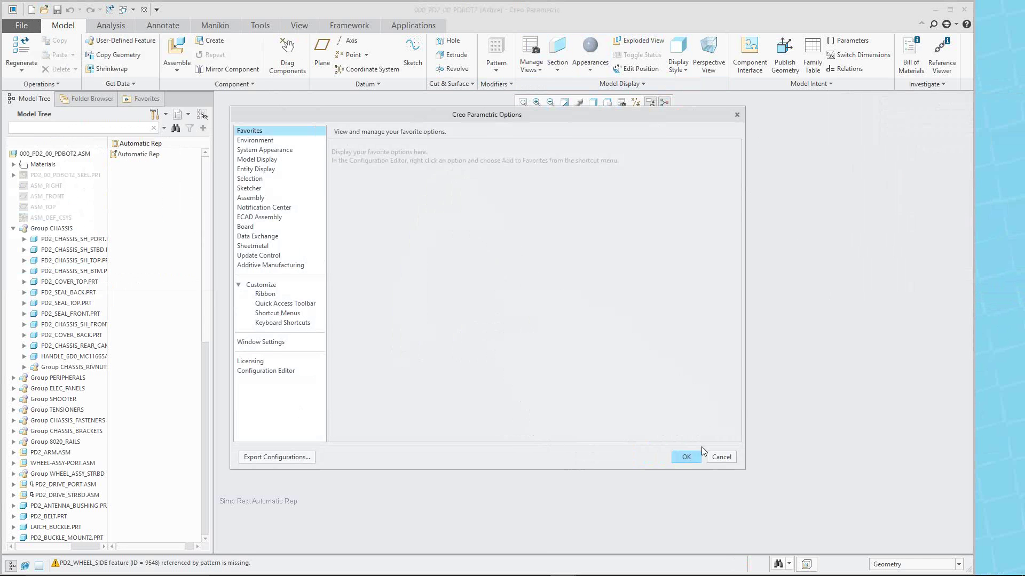
{"action": "left_click", "coordinate": [275, 370]}
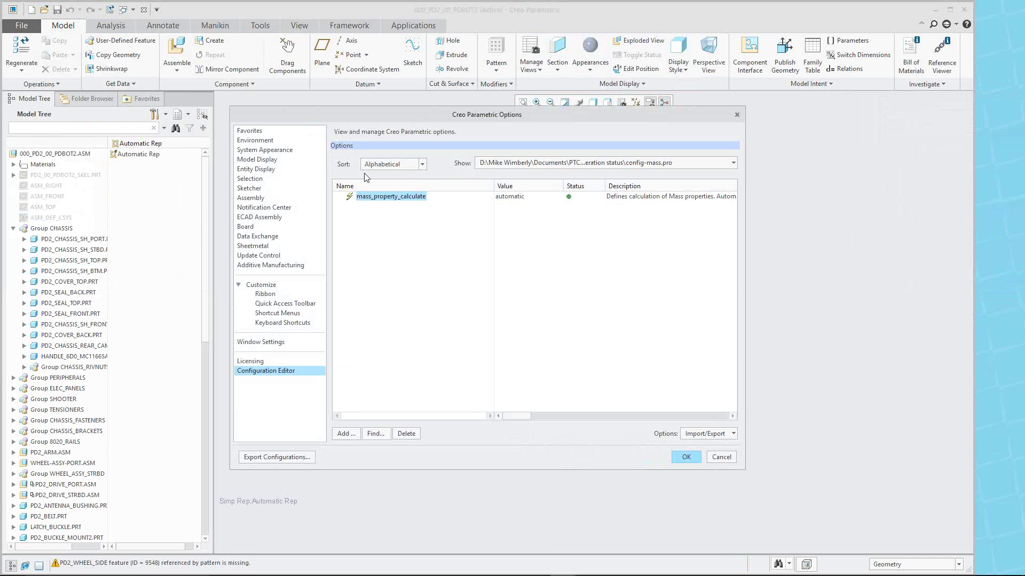
{"action": "left_click", "coordinate": [375, 433]}
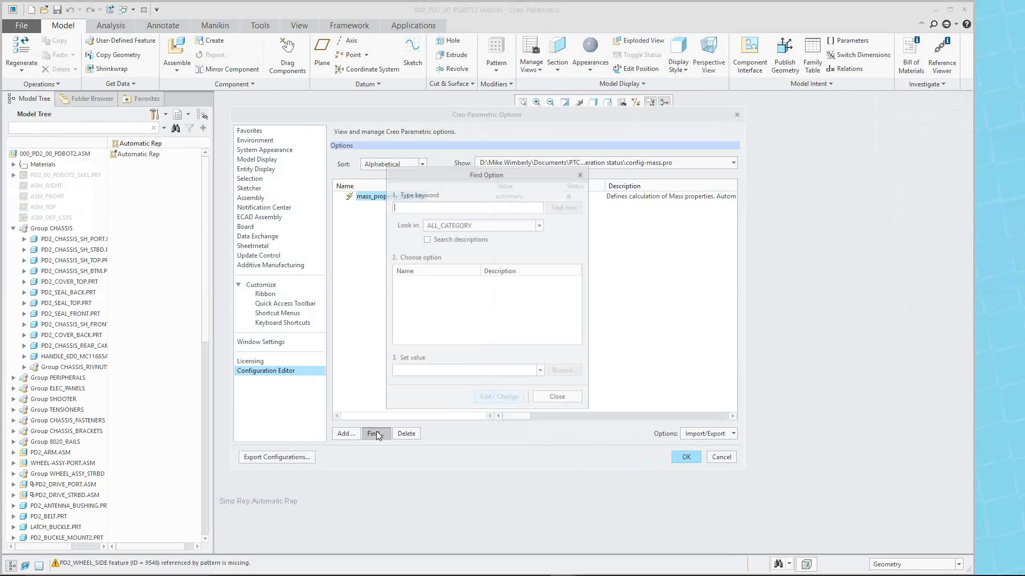
{"action": "type", "text": "hide"}
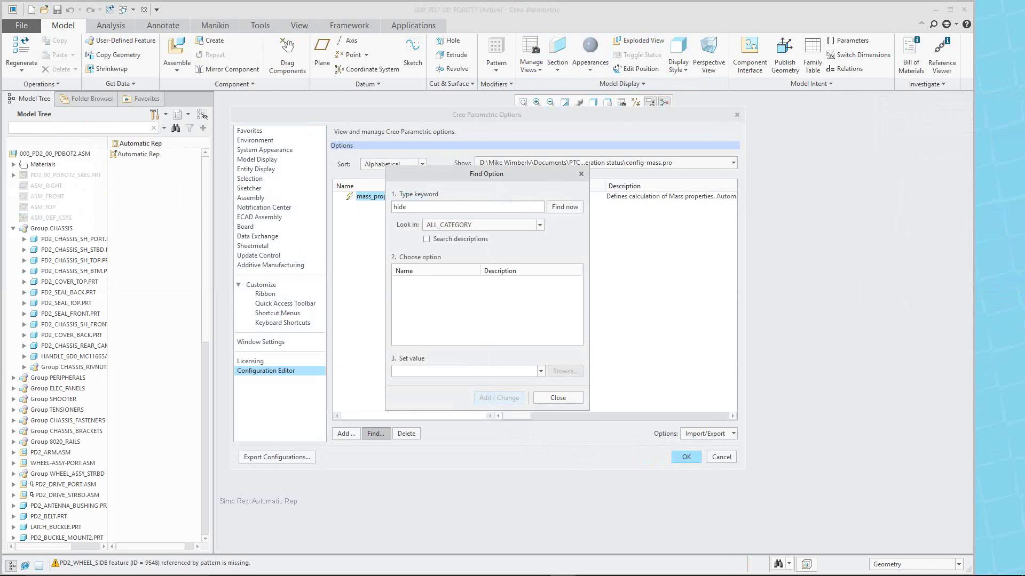
{"action": "key", "text": "Return"}
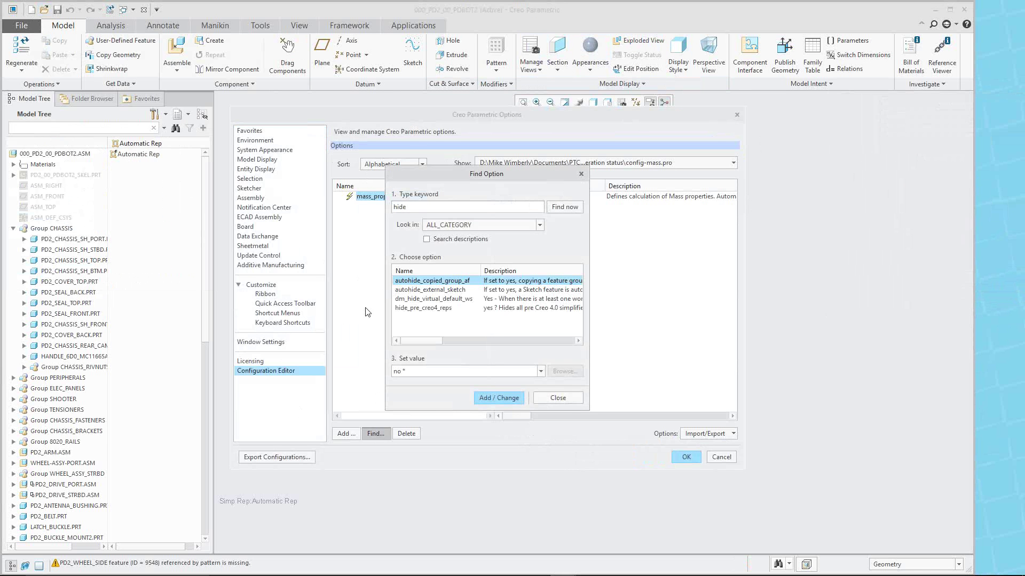
{"action": "left_click", "coordinate": [422, 309]}
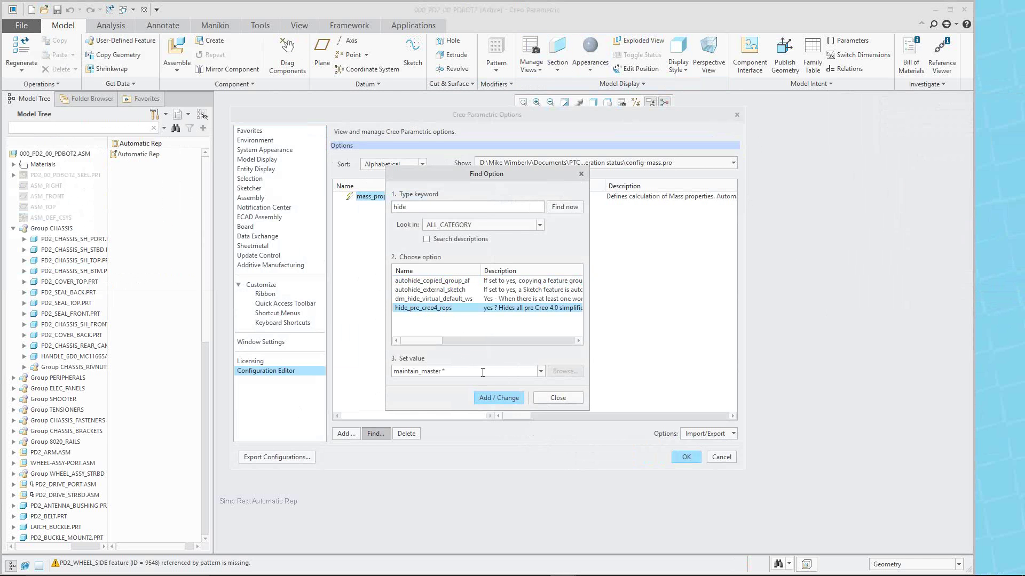
Step: Widen the Find Option dialog, set hide_pre_creo4_reps to no and add it to the configuration options
{"action": "left_click_drag", "start_coordinate": [590, 322], "coordinate": [635, 322]}
{"action": "left_click", "coordinate": [451, 369]}
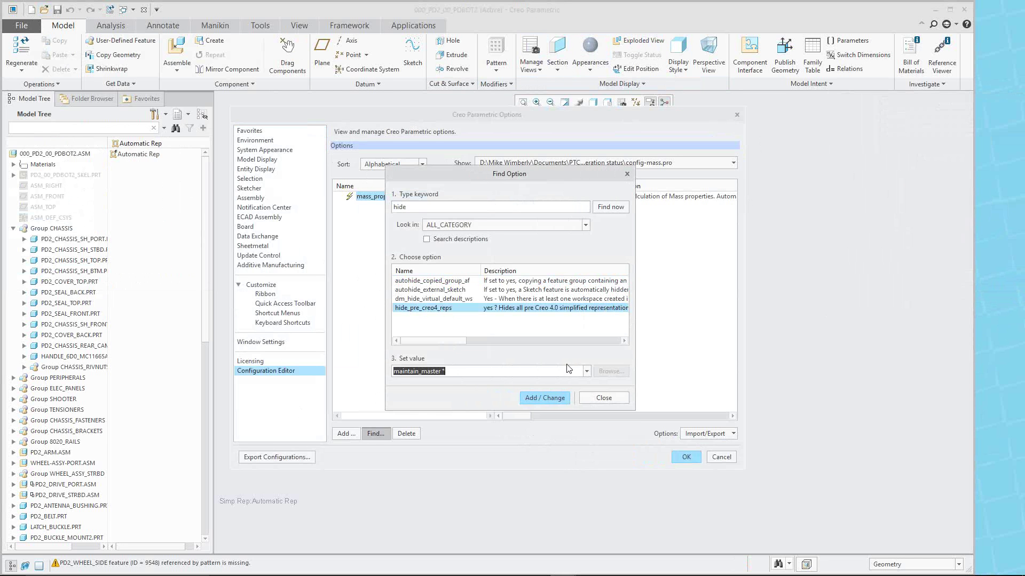
{"action": "left_click", "coordinate": [587, 372]}
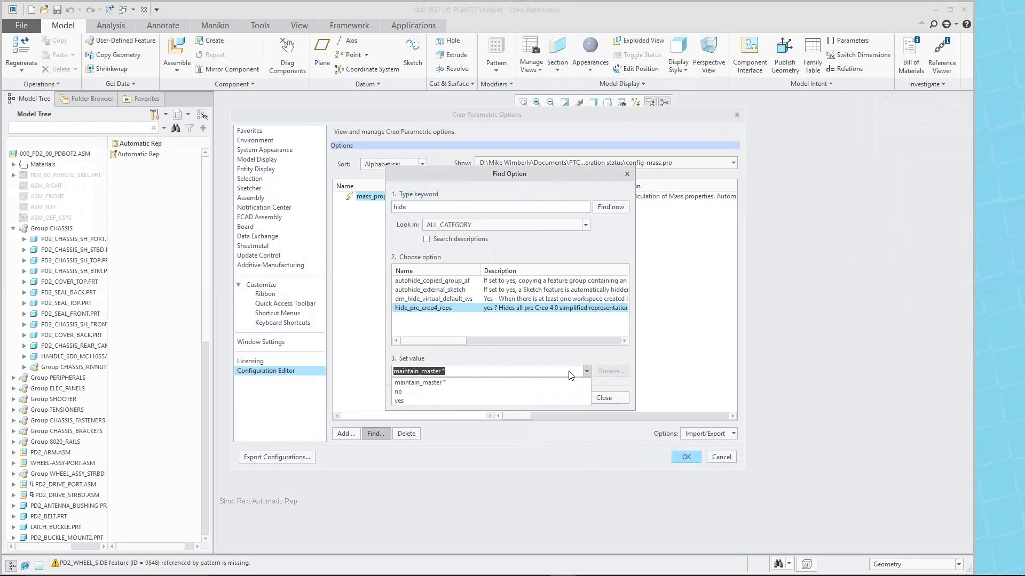
{"action": "left_click", "coordinate": [409, 392]}
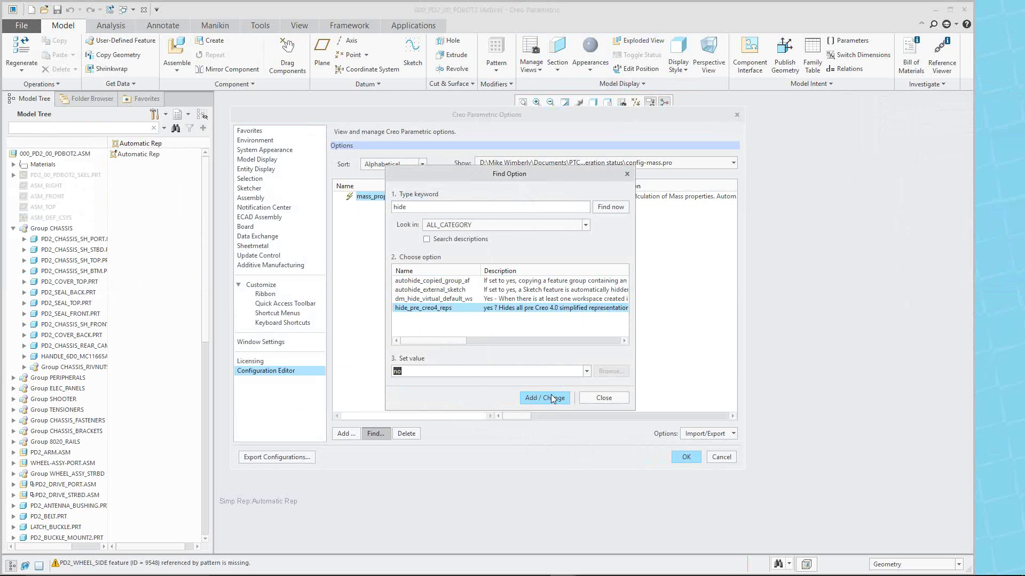
{"action": "left_click", "coordinate": [551, 399]}
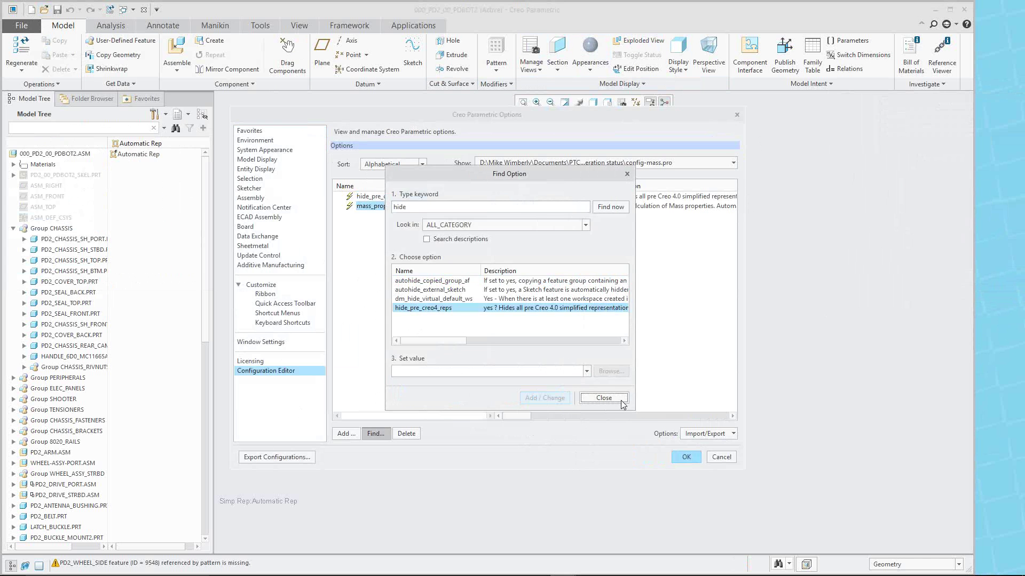
Step: Close the option search and apply the options to the current session only, without saving them to a configuration file
{"action": "left_click", "coordinate": [621, 401]}
{"action": "left_click", "coordinate": [687, 457]}
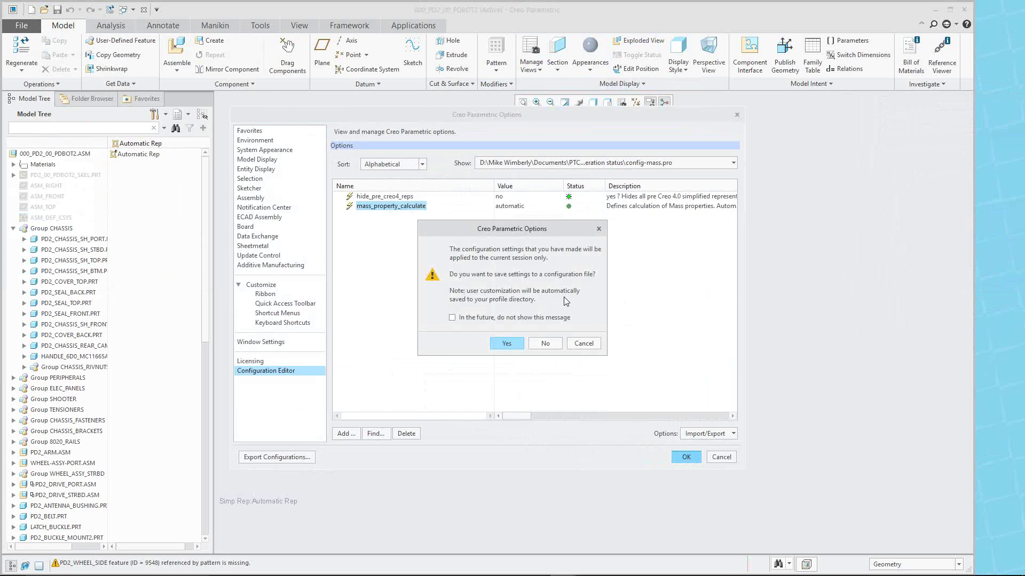
{"action": "left_click", "coordinate": [545, 344]}
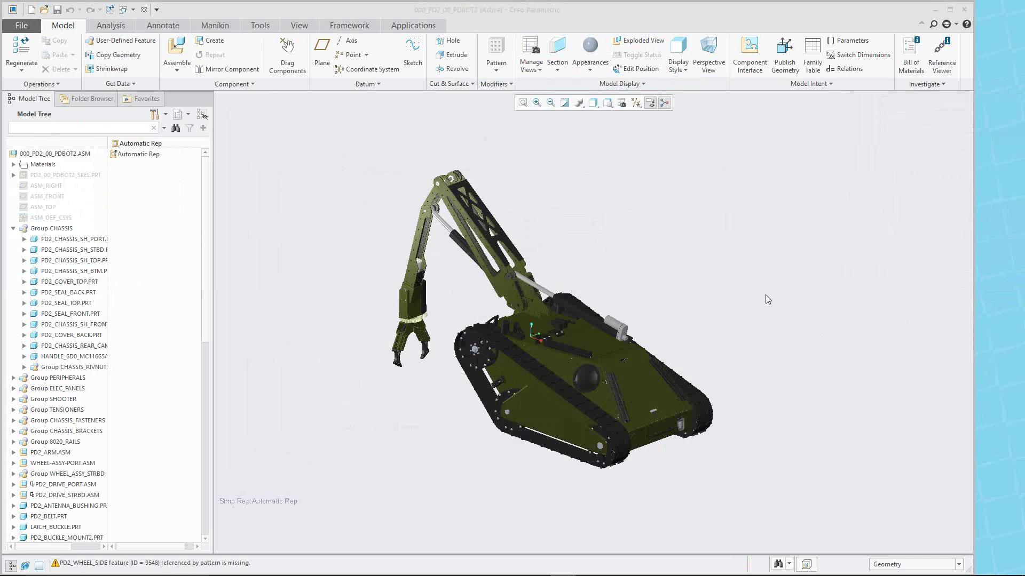
Step: Review the simplified representations in the View Manager down to Graphics Rep, and close it
{"action": "left_click", "coordinate": [622, 104]}
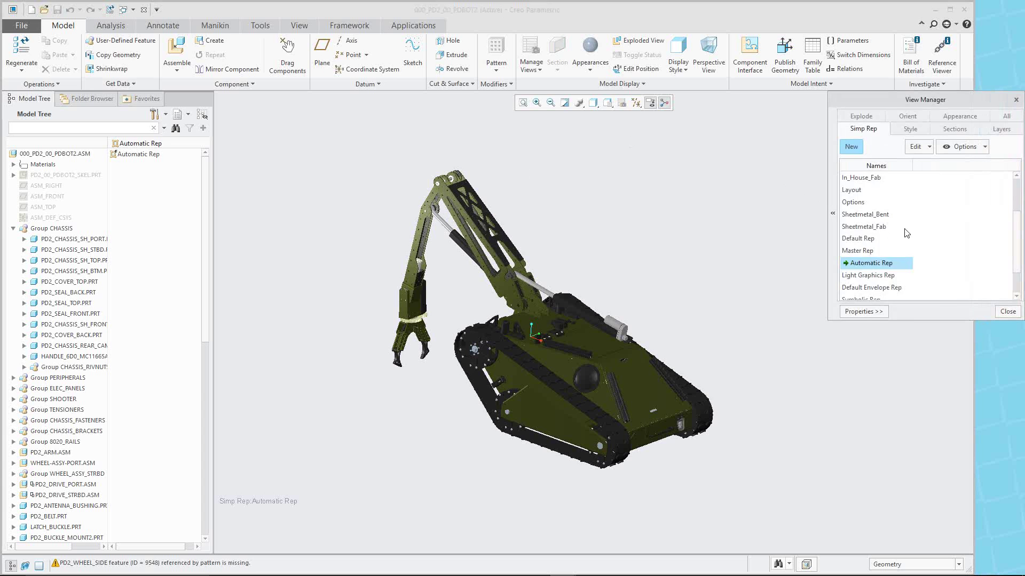
{"action": "scroll", "coordinate": [905, 234], "scroll_direction": "down", "scroll_amount": 1}
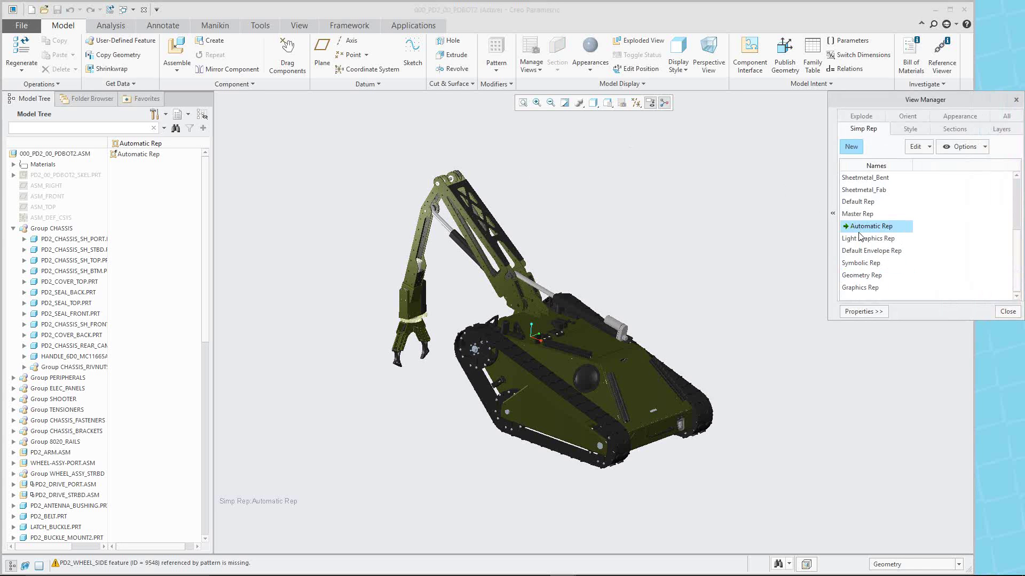
{"action": "left_click", "coordinate": [1014, 313]}
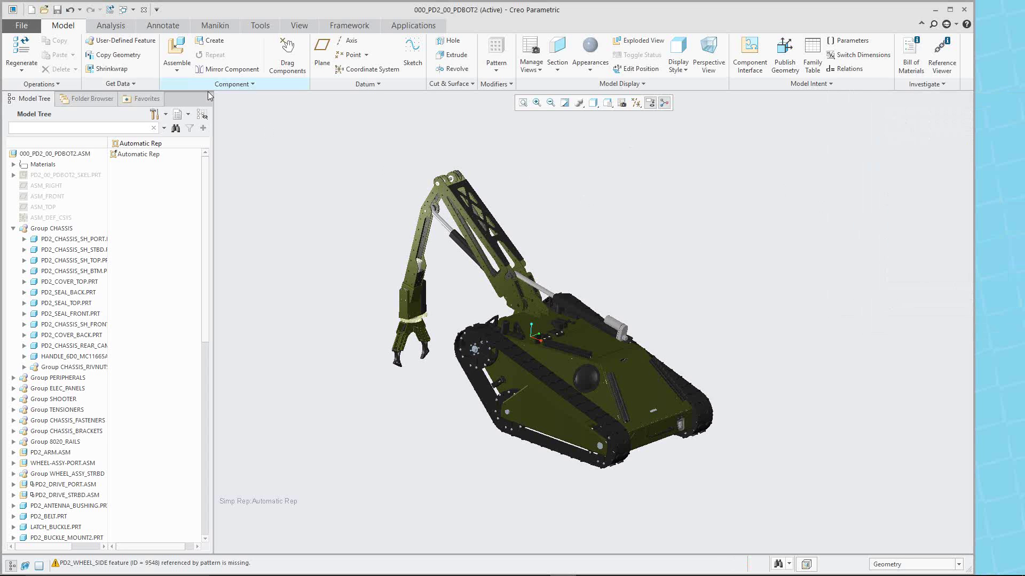
Step: Show the Current Session options in the Configuration Editor and open the value of hide_pre_creo4_reps for editing
{"action": "left_click", "coordinate": [22, 27]}
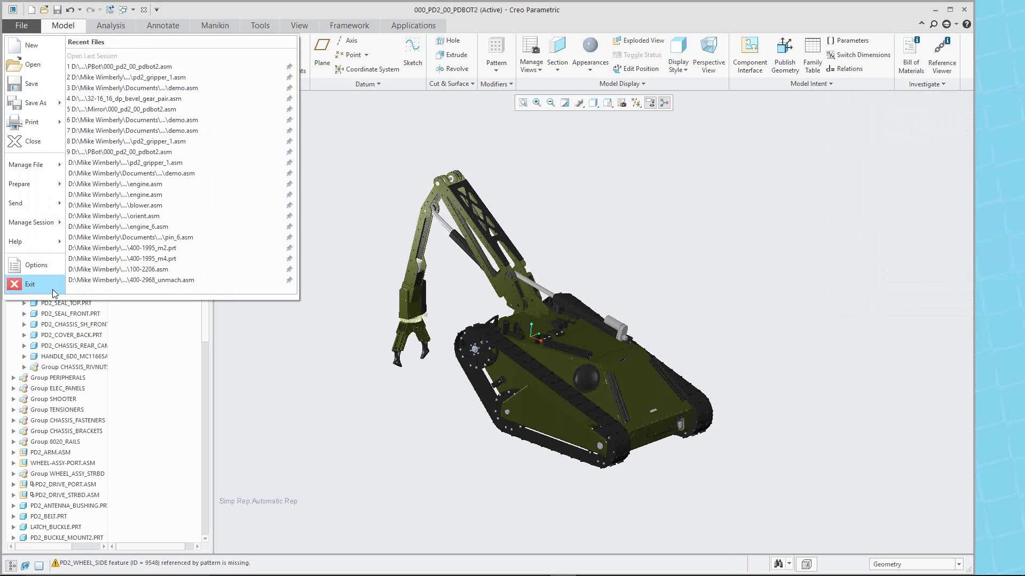
{"action": "left_click", "coordinate": [33, 265]}
{"action": "left_click", "coordinate": [264, 371]}
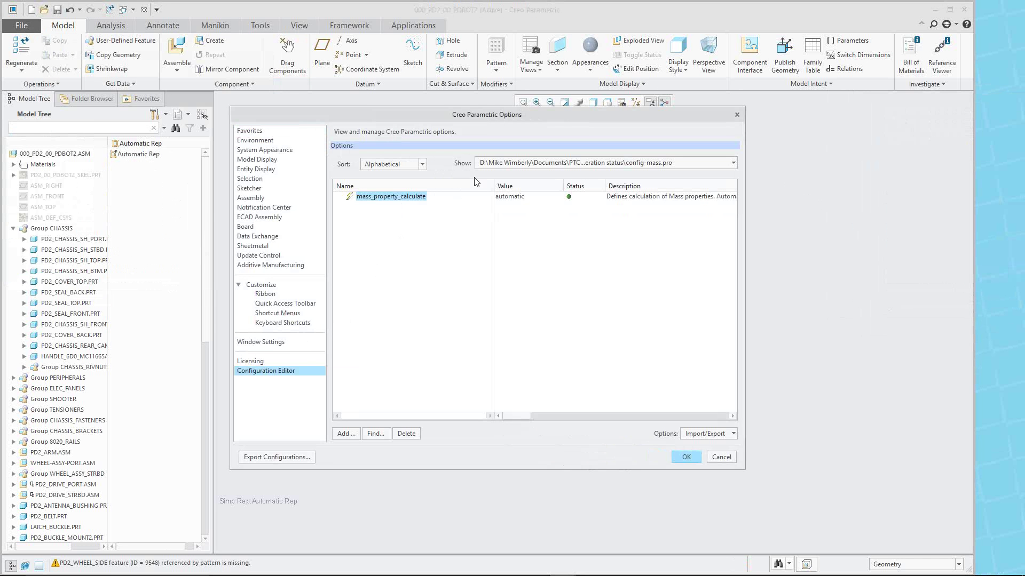
{"action": "left_click", "coordinate": [734, 163]}
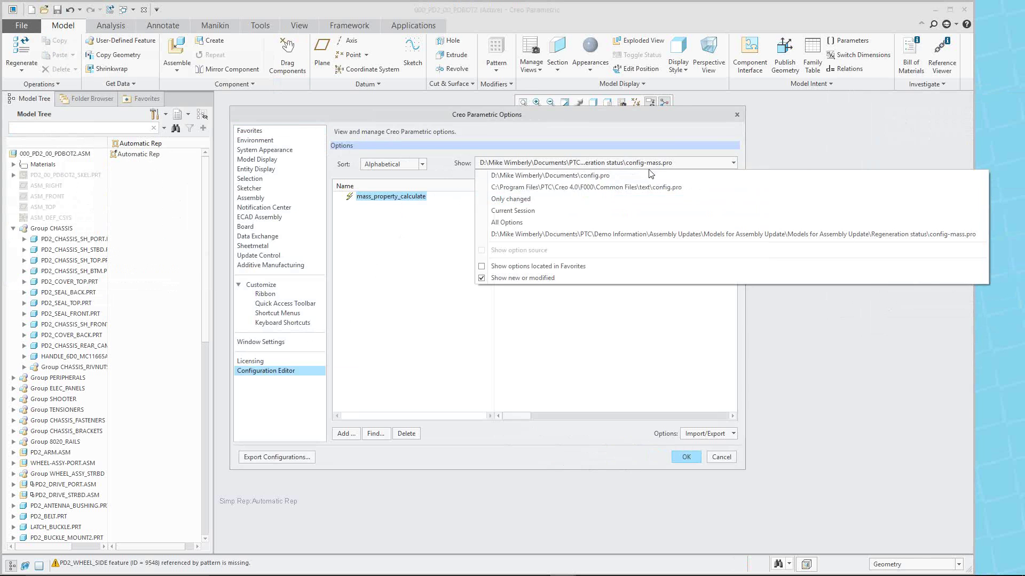
{"action": "left_click", "coordinate": [513, 211]}
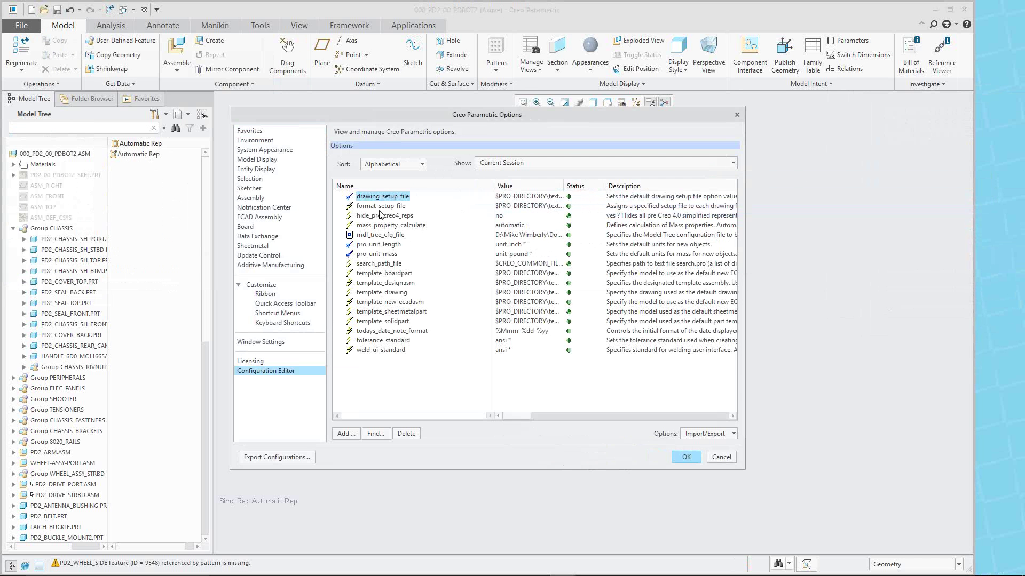
{"action": "left_click", "coordinate": [380, 216]}
{"action": "left_click", "coordinate": [506, 215]}
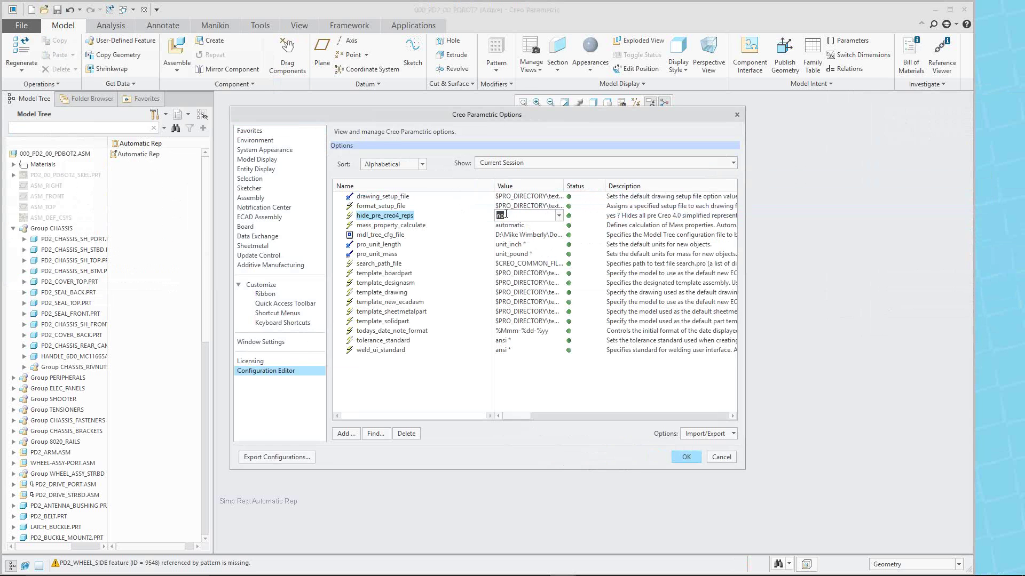
Step: Set the hide_pre_creo4_reps option to yes and apply it without saving it to a configuration file
{"action": "left_click", "coordinate": [559, 215]}
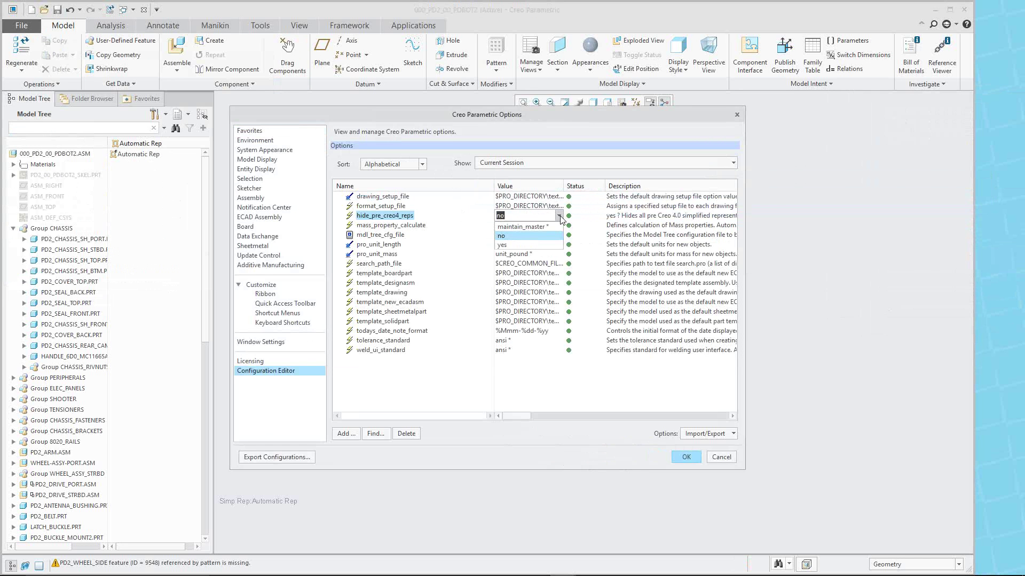
{"action": "left_click", "coordinate": [505, 246]}
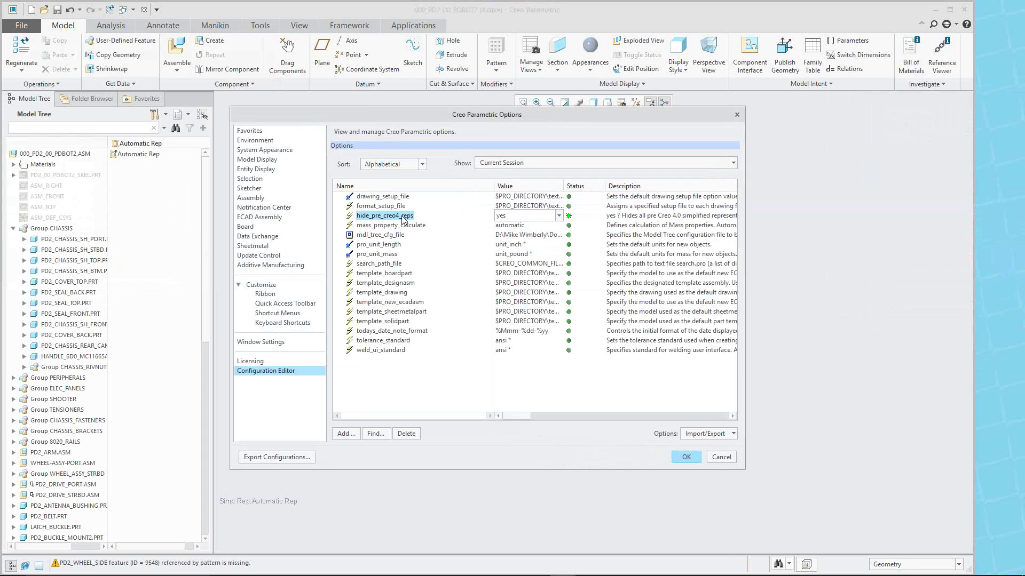
{"action": "left_click", "coordinate": [684, 458]}
{"action": "left_click", "coordinate": [554, 346]}
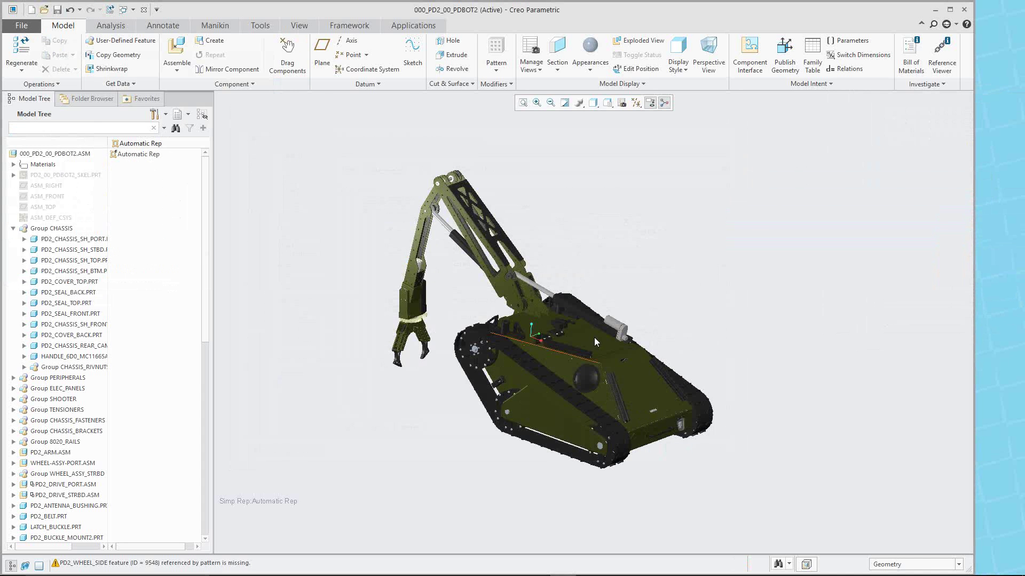
Step: Close the robot assembly, erase all models not displayed from the session, and reopen 000_pd2_00_pdbot2.asm
{"action": "left_click", "coordinate": [145, 10]}
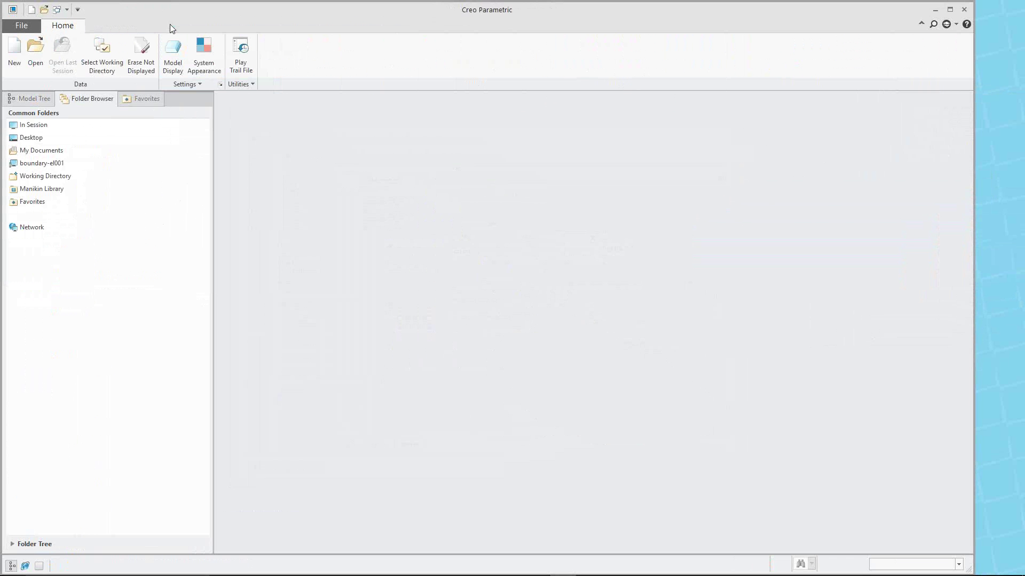
{"action": "left_click", "coordinate": [141, 53]}
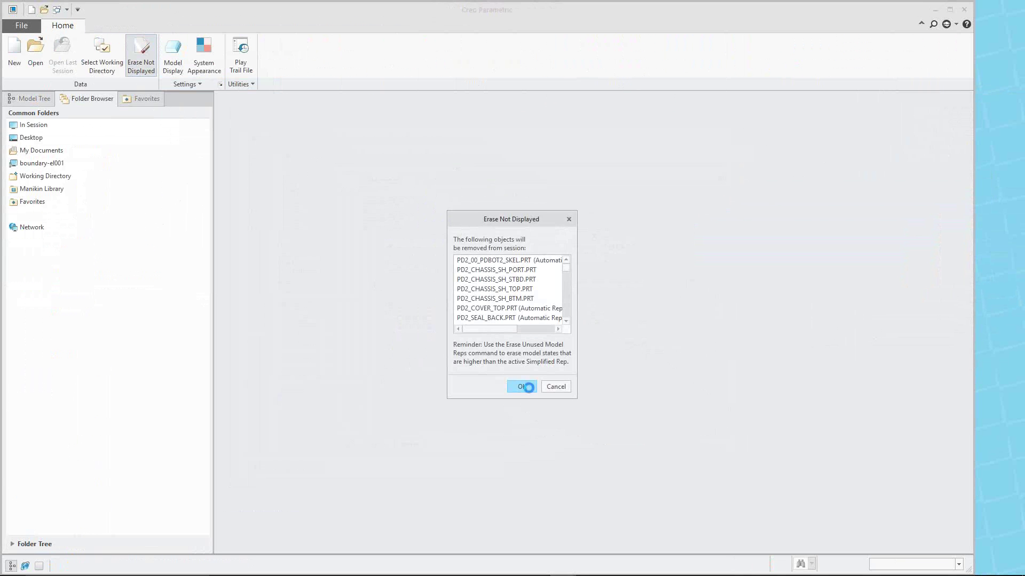
{"action": "left_click", "coordinate": [523, 386]}
{"action": "left_click", "coordinate": [35, 53]}
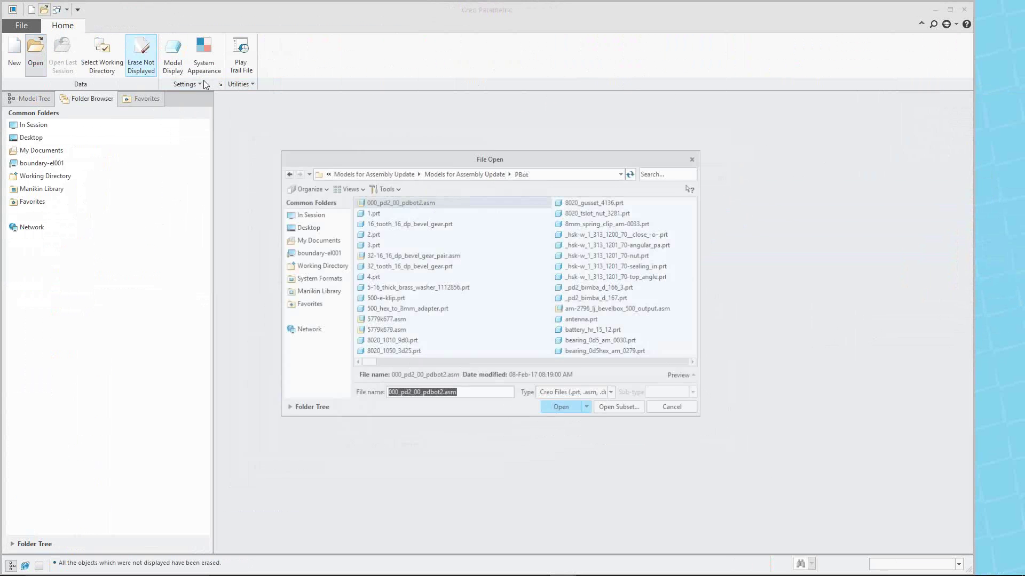
{"action": "double_click", "coordinate": [397, 203]}
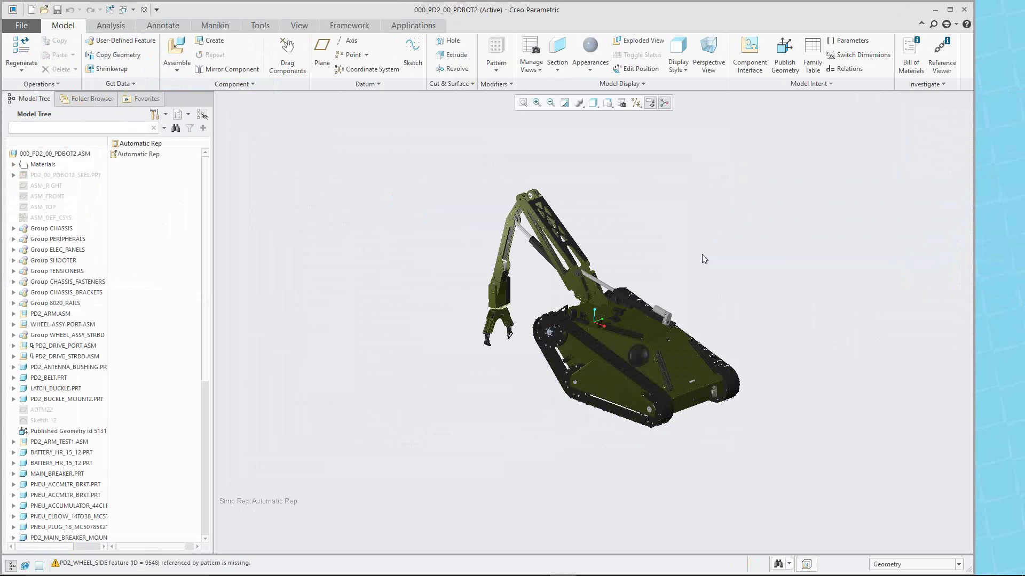
Step: Examine the back cover PD2_COVER_BACK.PRT in the assembly, including its placement entries and the commands offered for it
{"action": "scroll", "coordinate": [654, 319], "scroll_direction": "down", "scroll_amount": 5}
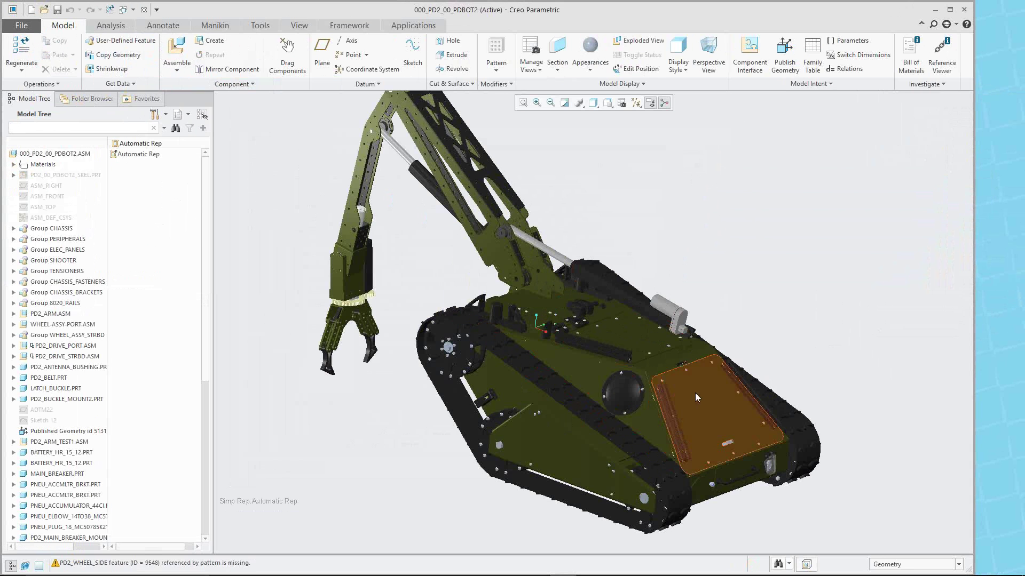
{"action": "left_click", "coordinate": [695, 393]}
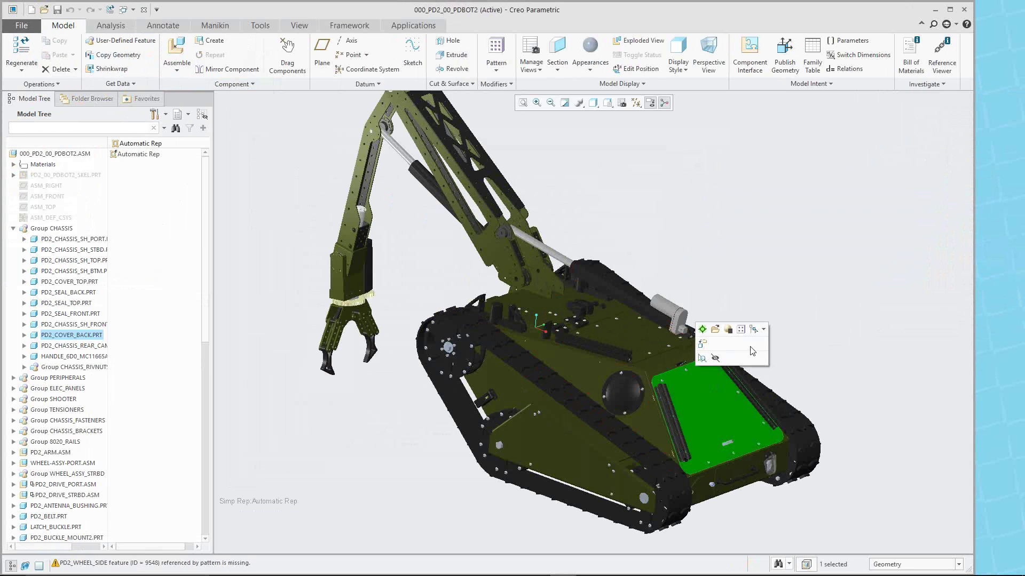
{"action": "left_click", "coordinate": [703, 344]}
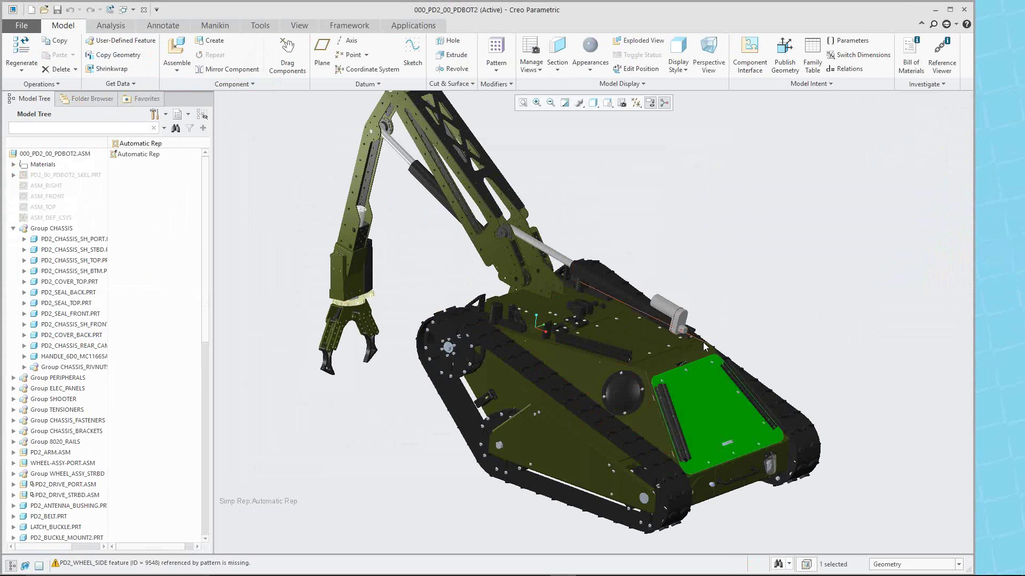
{"action": "left_click", "coordinate": [723, 414]}
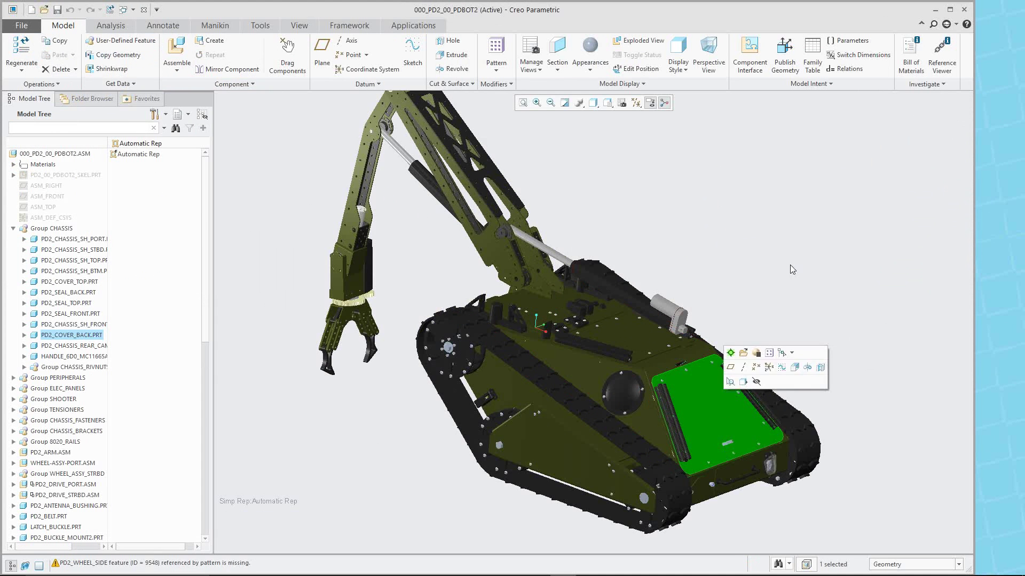
{"action": "left_click", "coordinate": [24, 335]}
{"action": "left_click", "coordinate": [34, 346]}
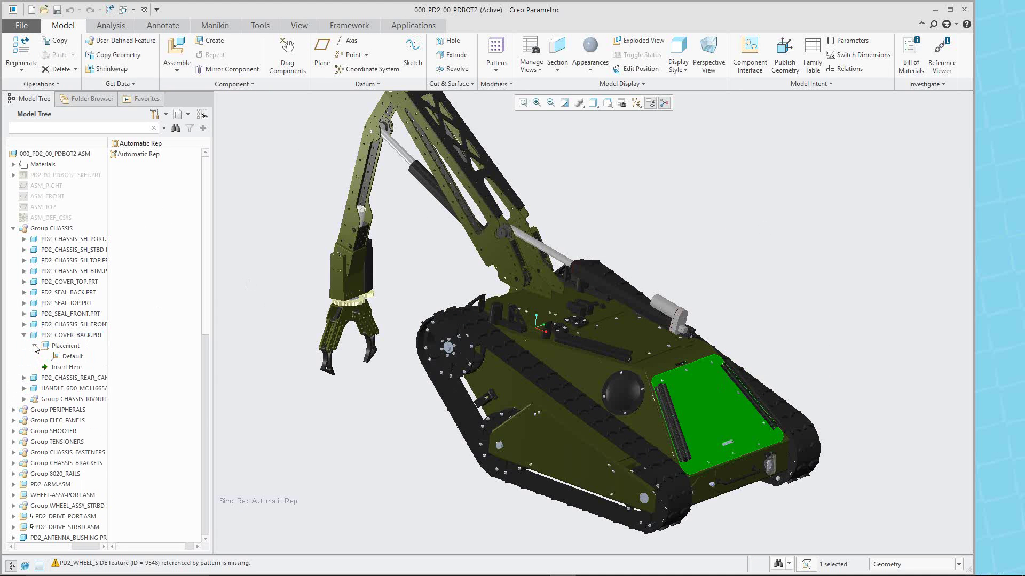
{"action": "right_click", "coordinate": [69, 337]}
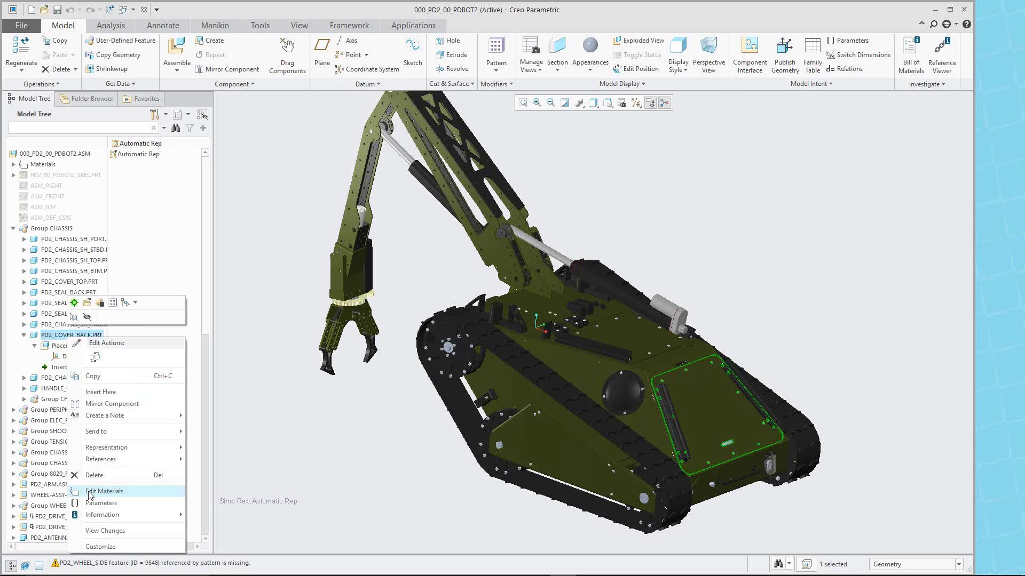
{"action": "left_click", "coordinate": [619, 176]}
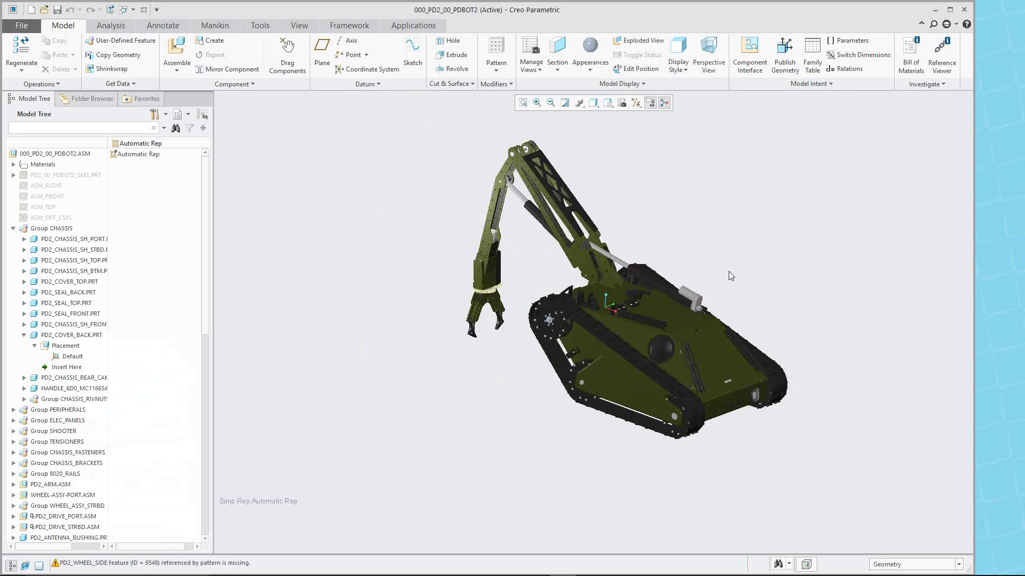
Step: Open the back cover part in its own window from the assembly, and close that window to return
{"action": "left_click", "coordinate": [704, 398]}
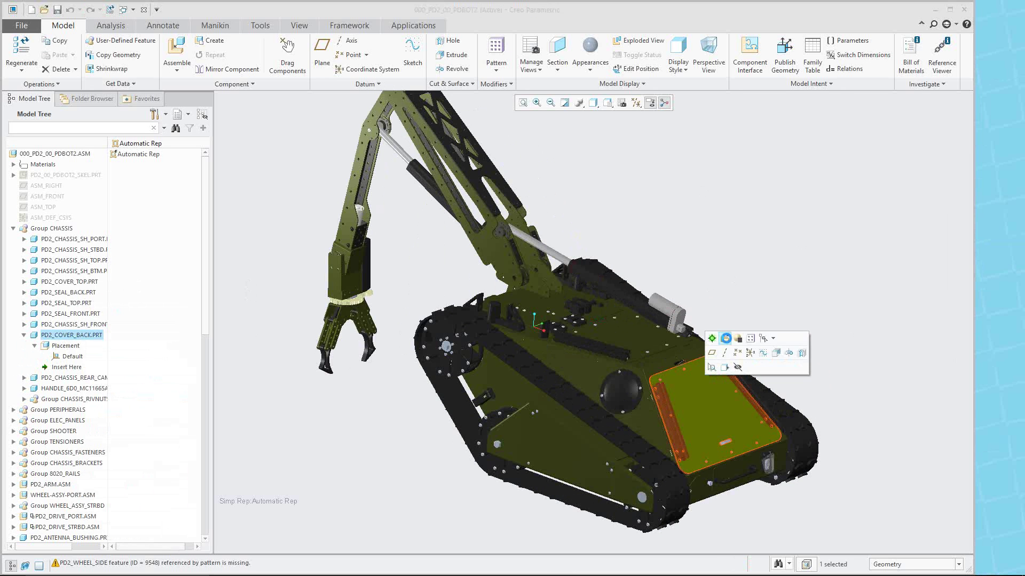
{"action": "left_click", "coordinate": [731, 328]}
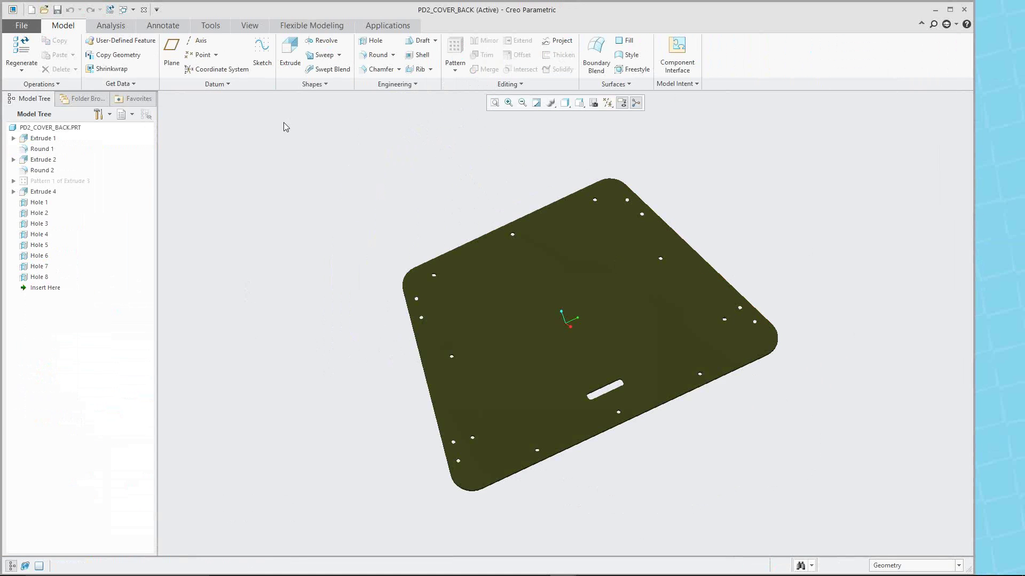
{"action": "left_click", "coordinate": [144, 10]}
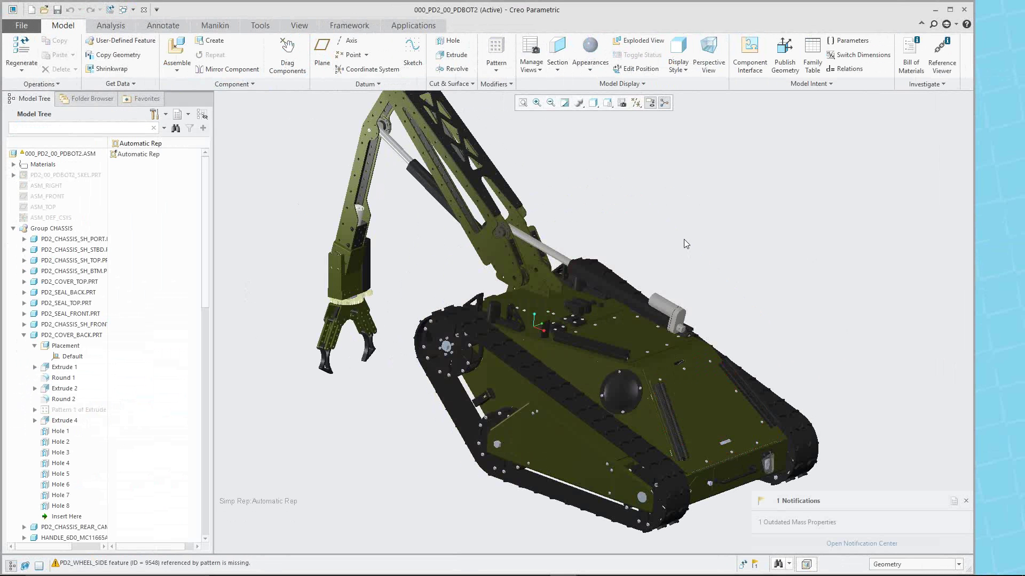
Step: Check which representation choices are offered for the top-level assembly 000_PD2_00_PDBOT2.ASM, without applying any
{"action": "scroll", "coordinate": [683, 240], "scroll_direction": "up", "scroll_amount": 3}
{"action": "scroll", "coordinate": [681, 172], "scroll_direction": "down", "scroll_amount": 3}
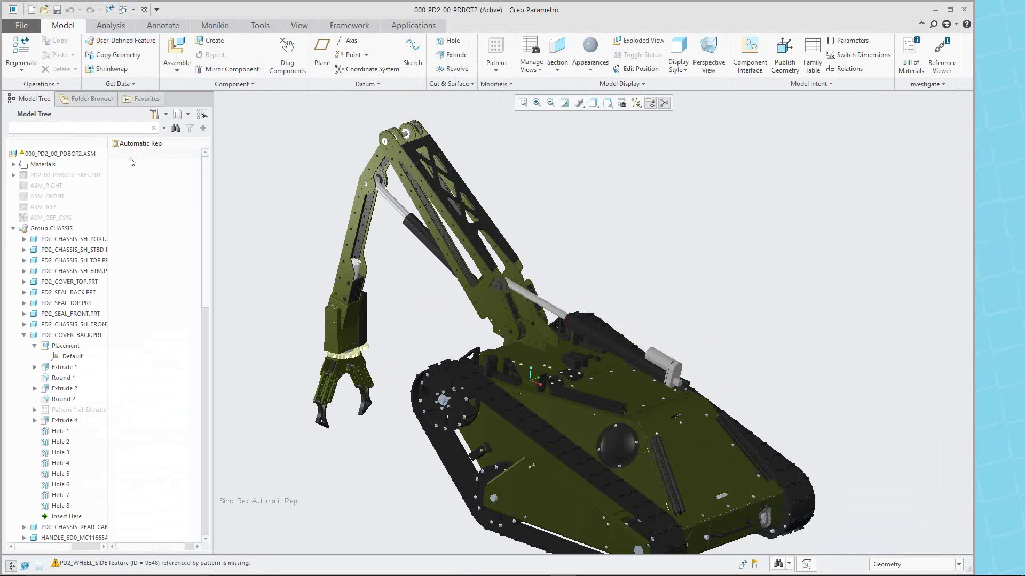
{"action": "right_click", "coordinate": [85, 154]}
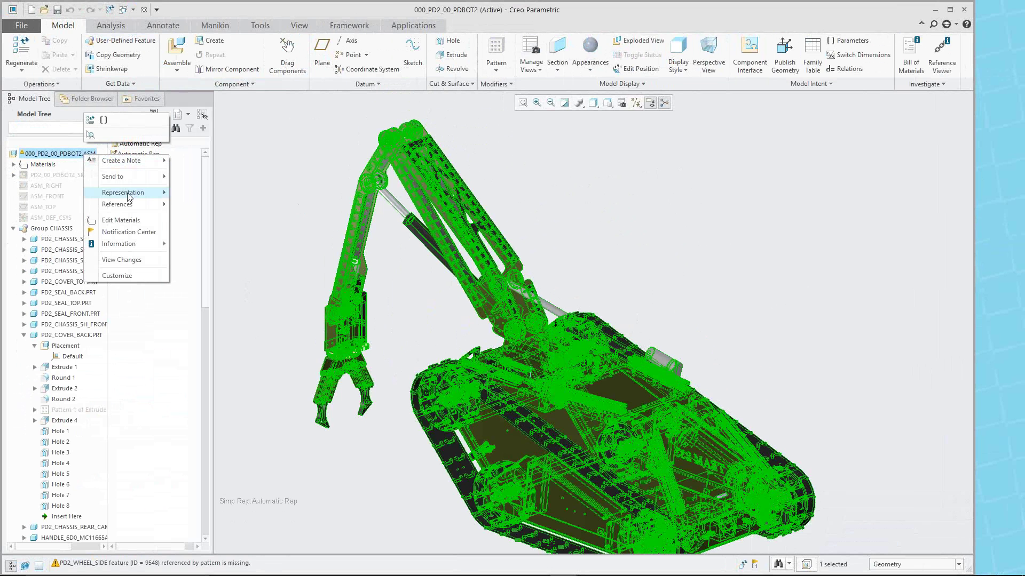
{"action": "mouse_move", "coordinate": [127, 193]}
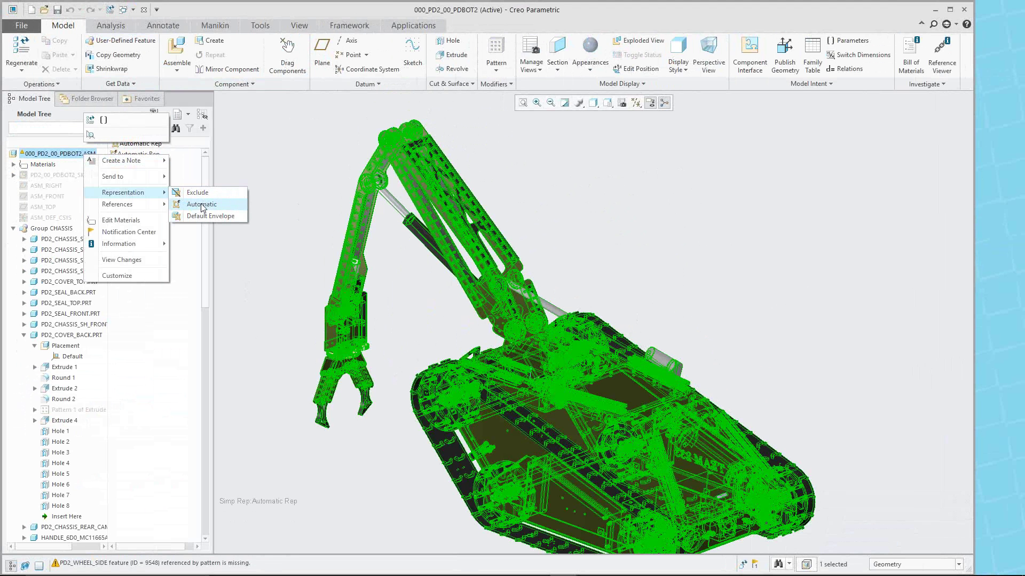
{"action": "left_click", "coordinate": [273, 181]}
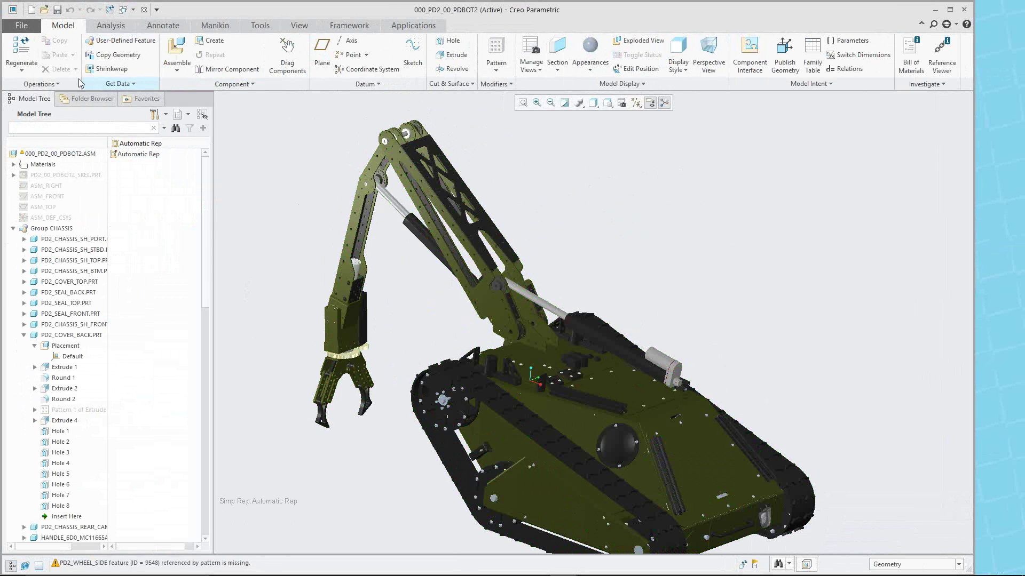
Step: Set the hide_pre_creo4_reps configuration option to maintain_master and accept saving the settings to a configuration file
{"action": "left_click", "coordinate": [21, 25]}
{"action": "left_click", "coordinate": [43, 262]}
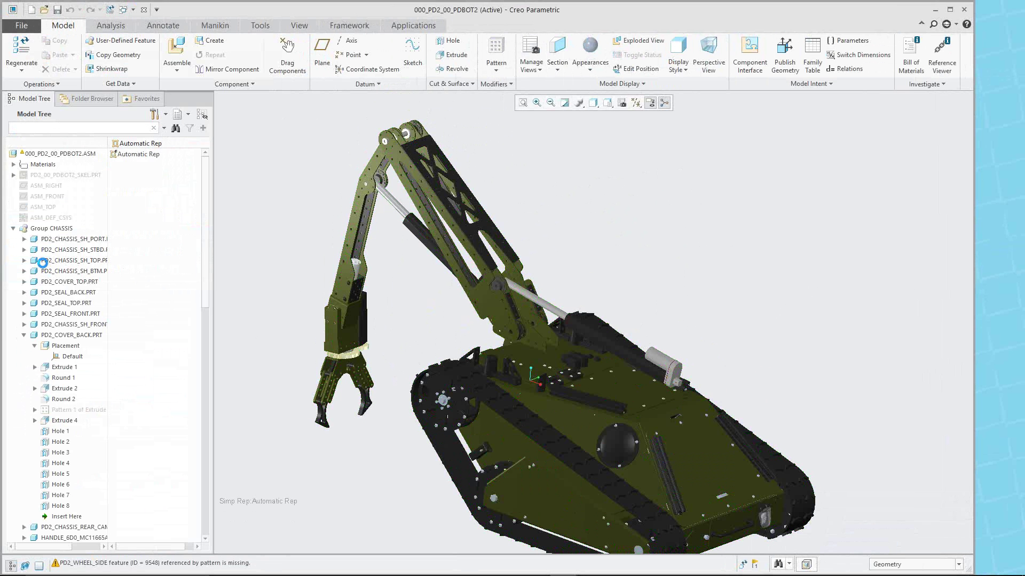
{"action": "left_click", "coordinate": [259, 371]}
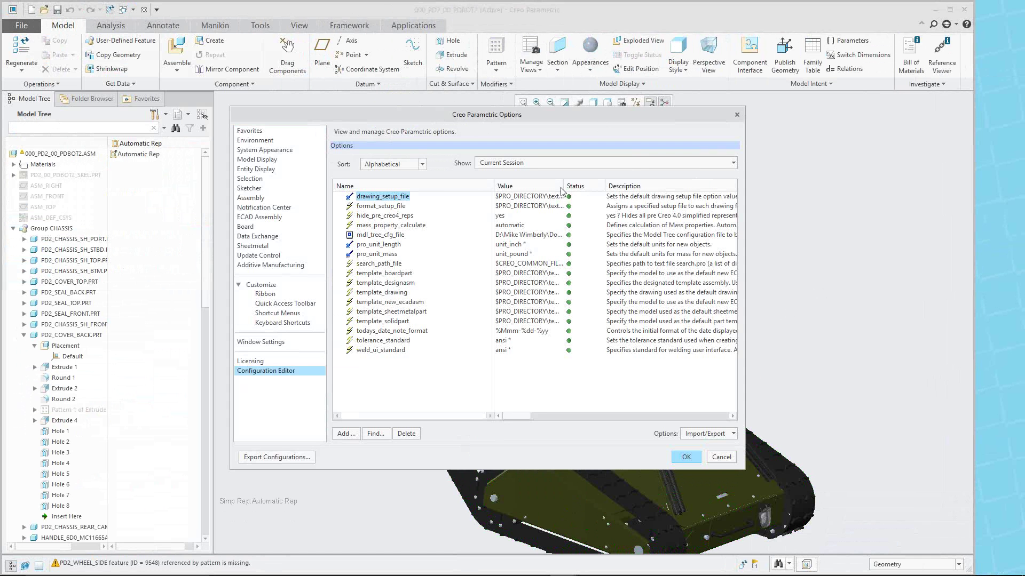
{"action": "left_click", "coordinate": [388, 217]}
{"action": "left_click", "coordinate": [509, 219]}
{"action": "left_click", "coordinate": [559, 216]}
{"action": "left_click", "coordinate": [521, 234]}
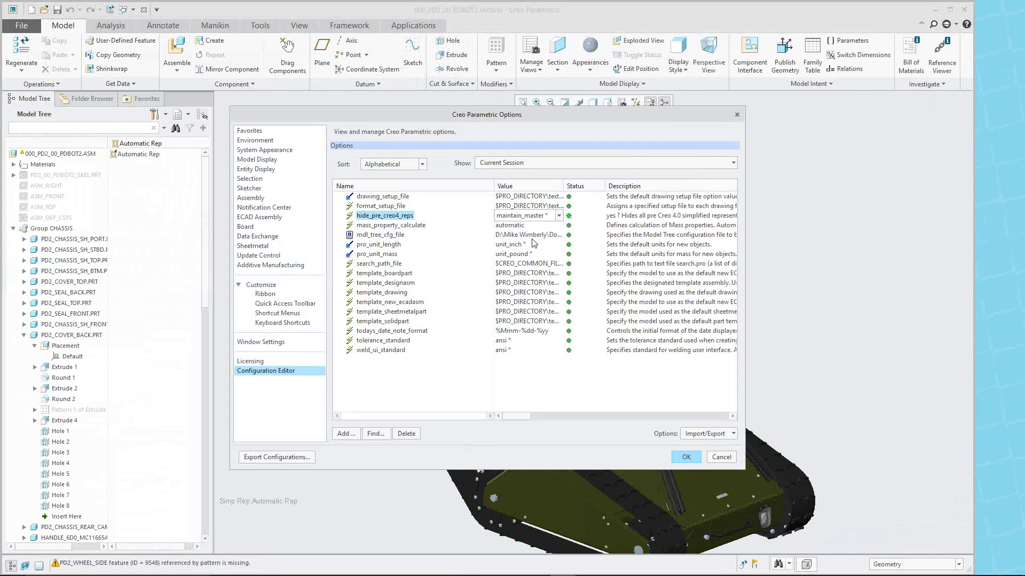
{"action": "left_click", "coordinate": [672, 458]}
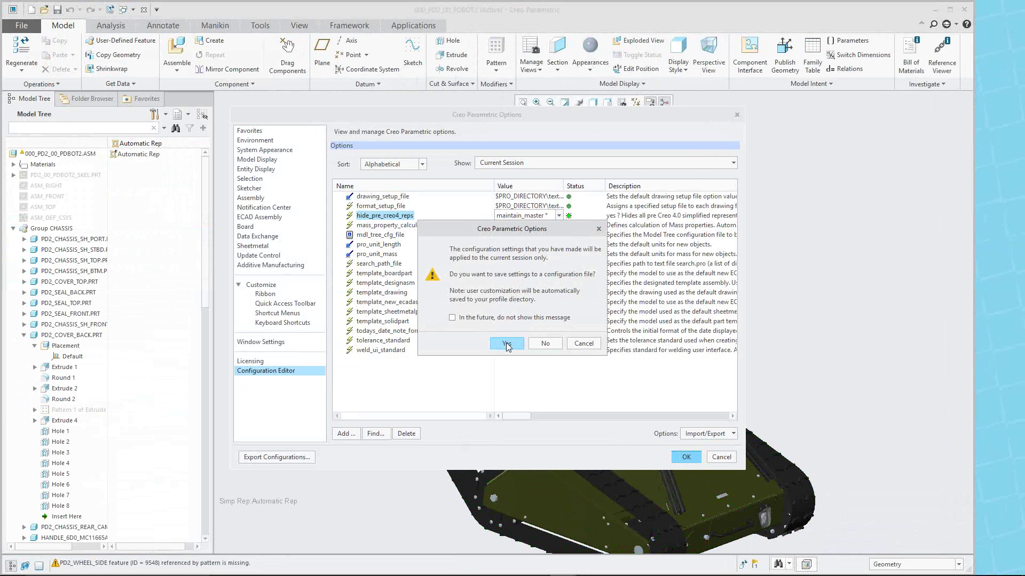
{"action": "left_click", "coordinate": [507, 344]}
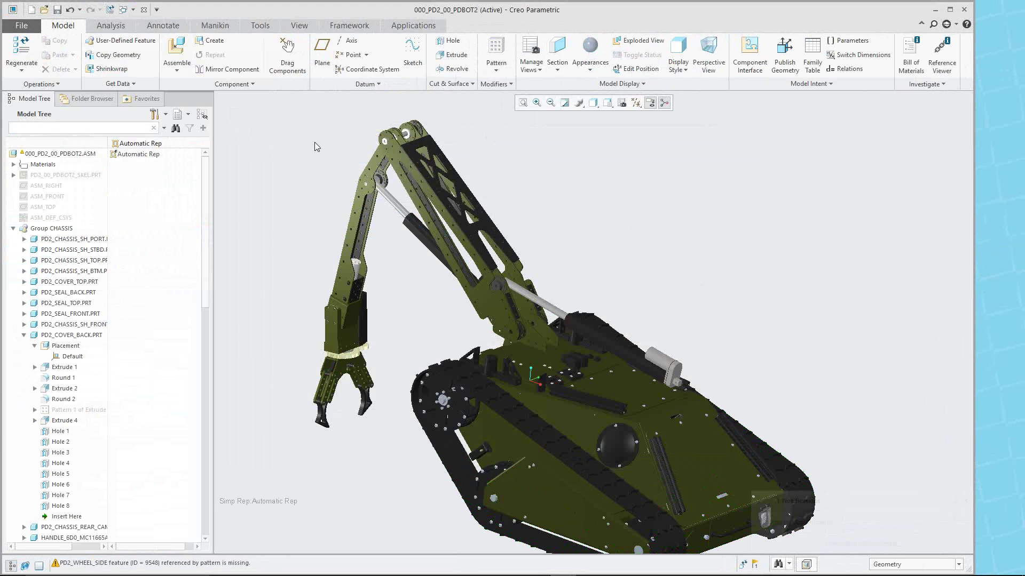
Step: Close the assembly, clear undisplayed models from the session, and open 000_pd2_00_pdbot2.asm again under the maintain_master setting
{"action": "left_click", "coordinate": [142, 9]}
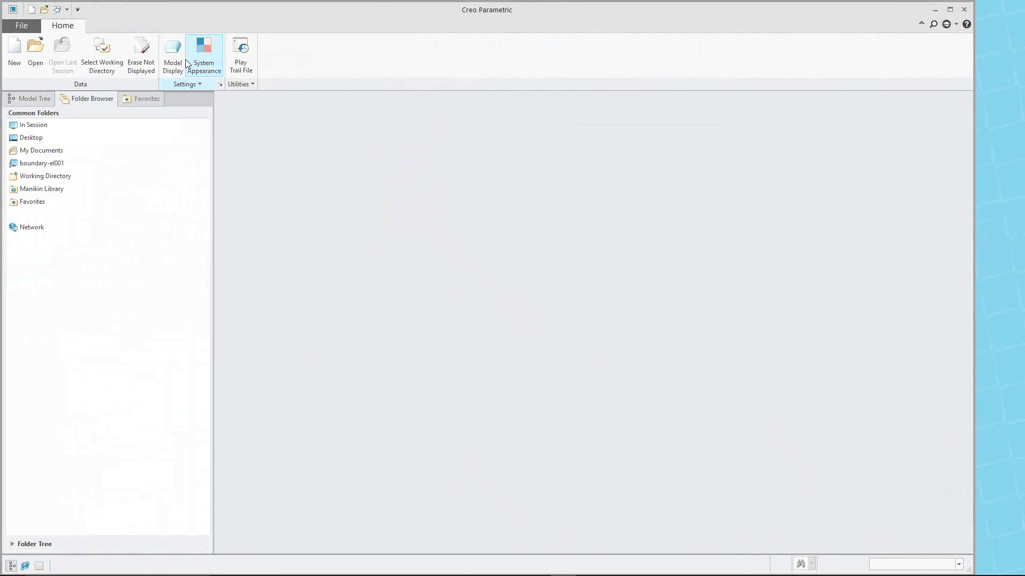
{"action": "left_click", "coordinate": [142, 56]}
{"action": "left_click", "coordinate": [532, 385]}
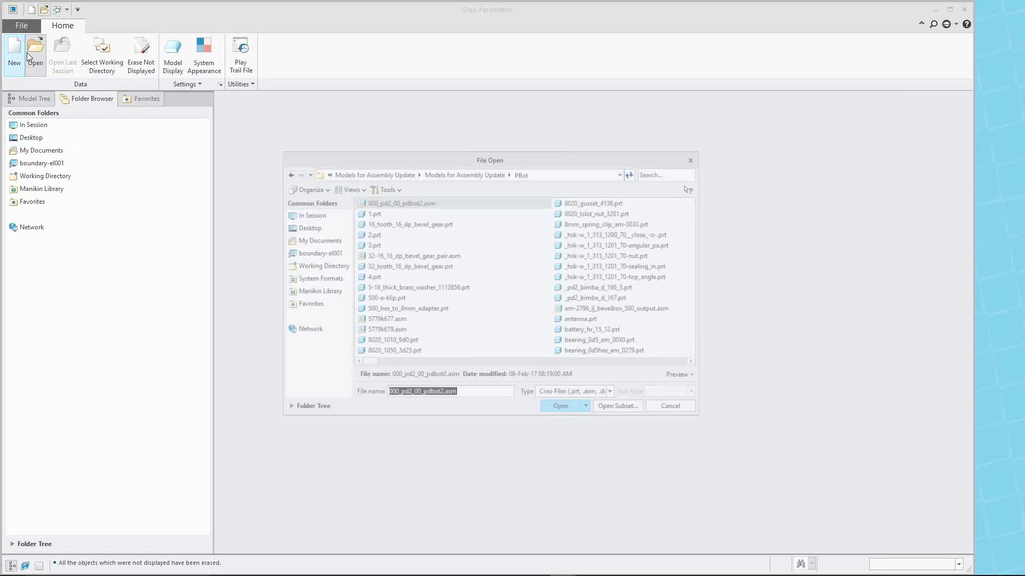
{"action": "double_click", "coordinate": [382, 203]}
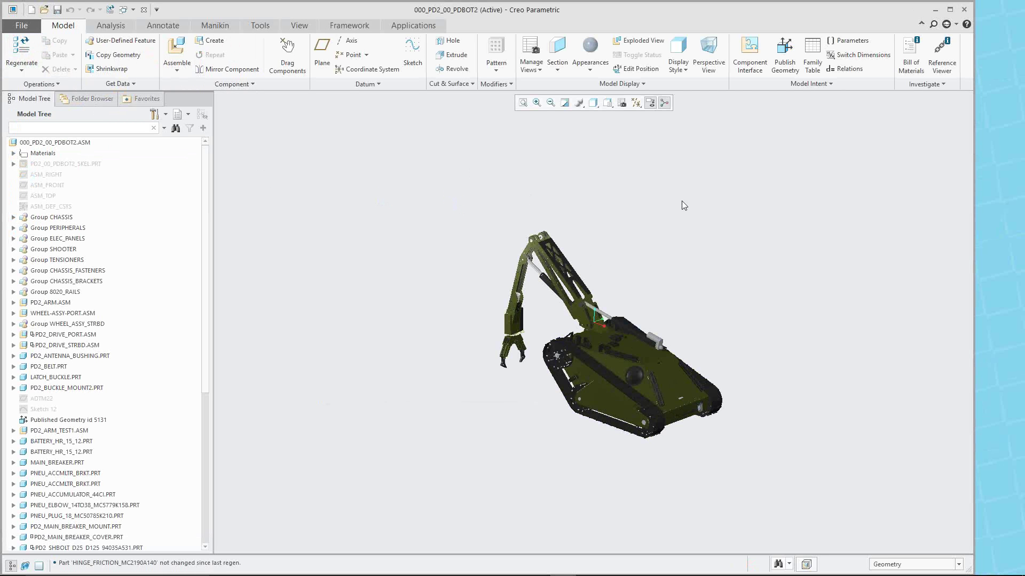
{"action": "scroll", "coordinate": [674, 258], "scroll_direction": "down", "scroll_amount": 1}
{"action": "scroll", "coordinate": [830, 378], "scroll_direction": "down", "scroll_amount": 2}
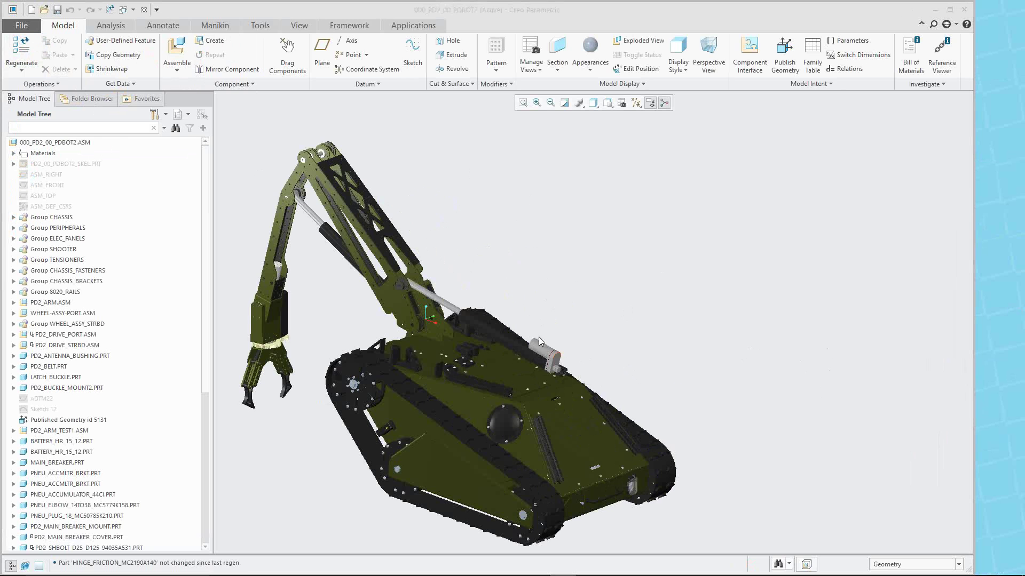
{"action": "scroll", "coordinate": [598, 201], "scroll_direction": "down", "scroll_amount": 3}
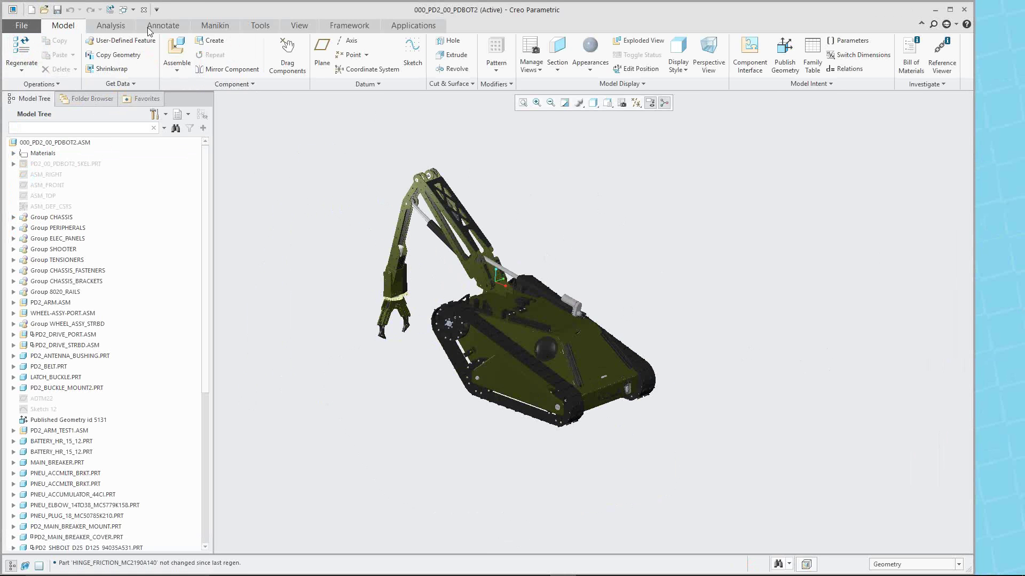
Step: Close the robot assembly and erase all models not displayed from the session
{"action": "left_click", "coordinate": [147, 11]}
{"action": "left_click", "coordinate": [141, 55]}
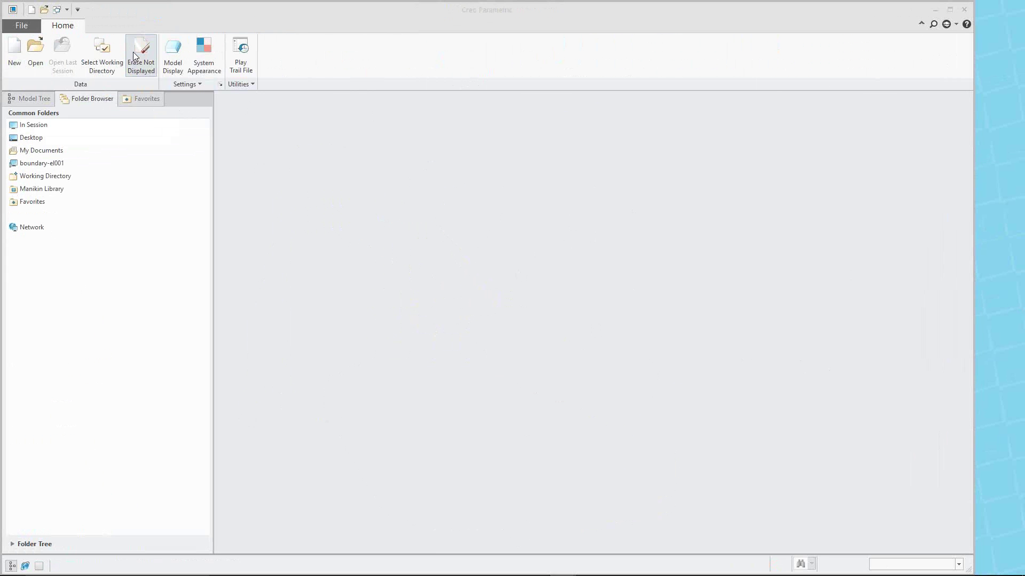
{"action": "left_click", "coordinate": [520, 387]}
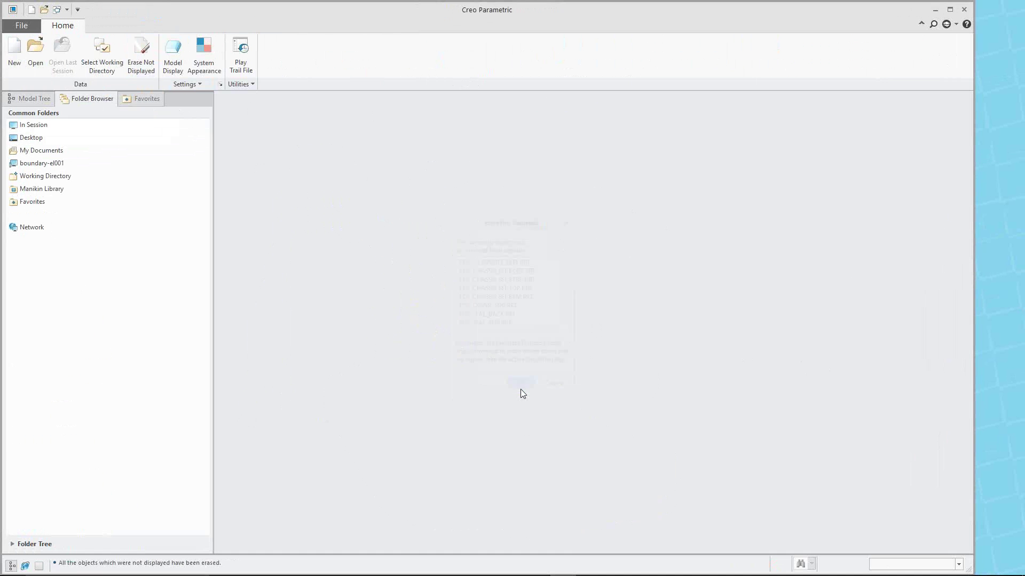
{"action": "left_click", "coordinate": [141, 55]}
Step: Open the 000_pd2_00_pdbot2.asm assembly from the Mirror folder of Models for Assembly Update
{"action": "left_click", "coordinate": [33, 56]}
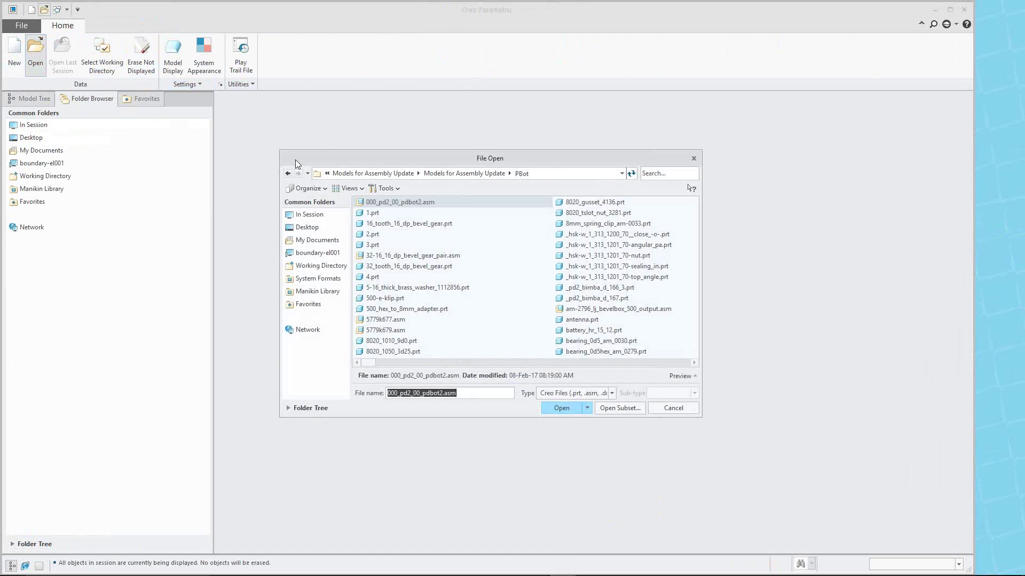
{"action": "left_click", "coordinate": [479, 176]}
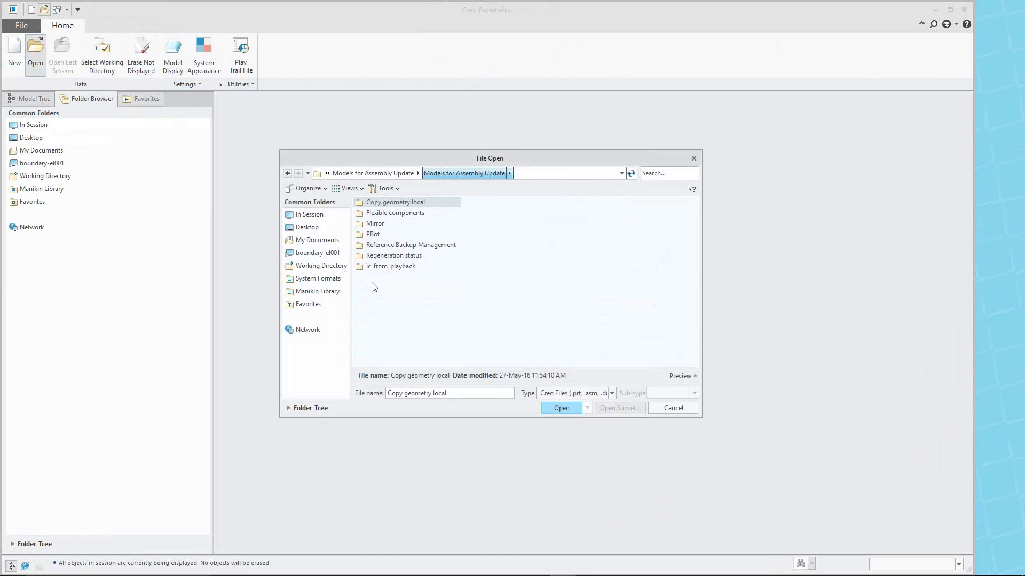
{"action": "double_click", "coordinate": [375, 225]}
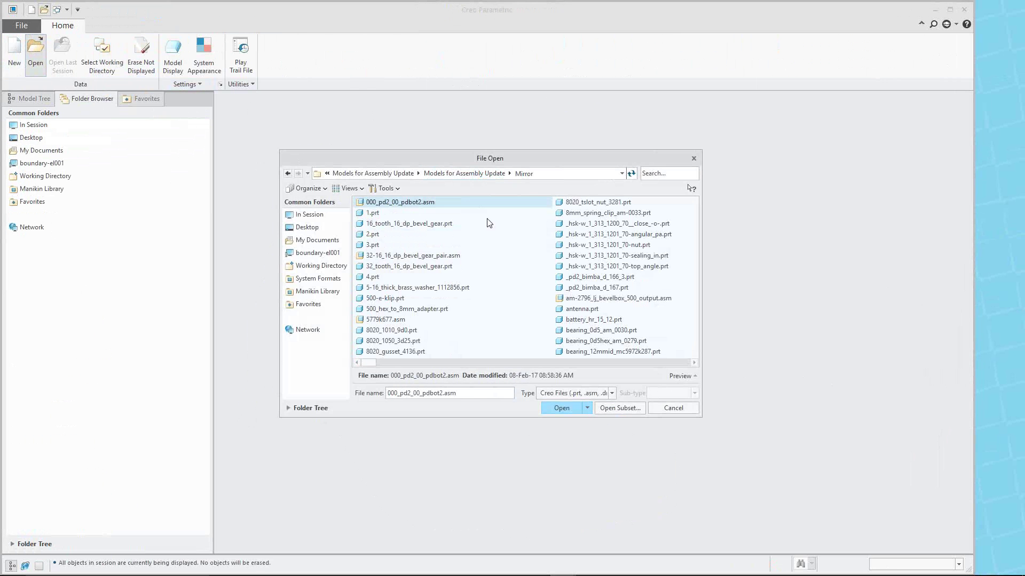
{"action": "double_click", "coordinate": [393, 204]}
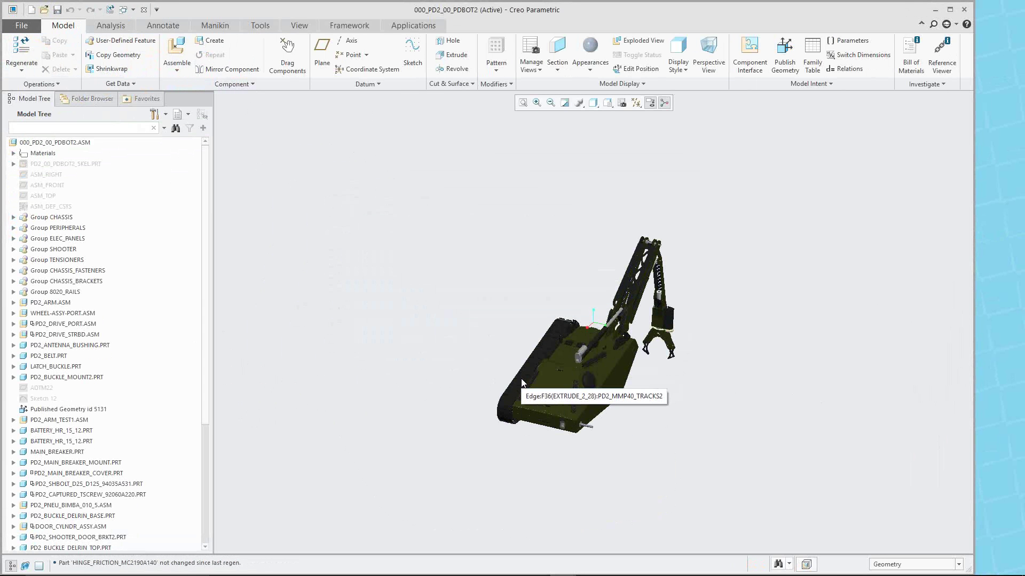
Step: Try to mirror the WHEEL-ASSY-PORT.ASM subassembly with Mirror Component, cancelling before a mirror plane is chosen
{"action": "middle_click_drag", "start_coordinate": [523, 416], "coordinate": [470, 410]}
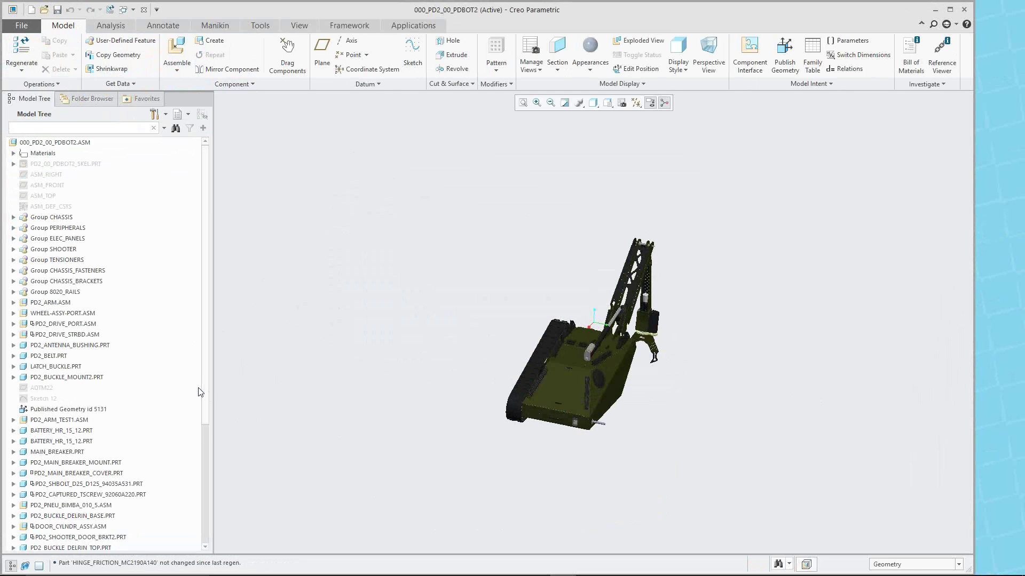
{"action": "scroll", "coordinate": [201, 390], "scroll_direction": "down", "scroll_amount": 1}
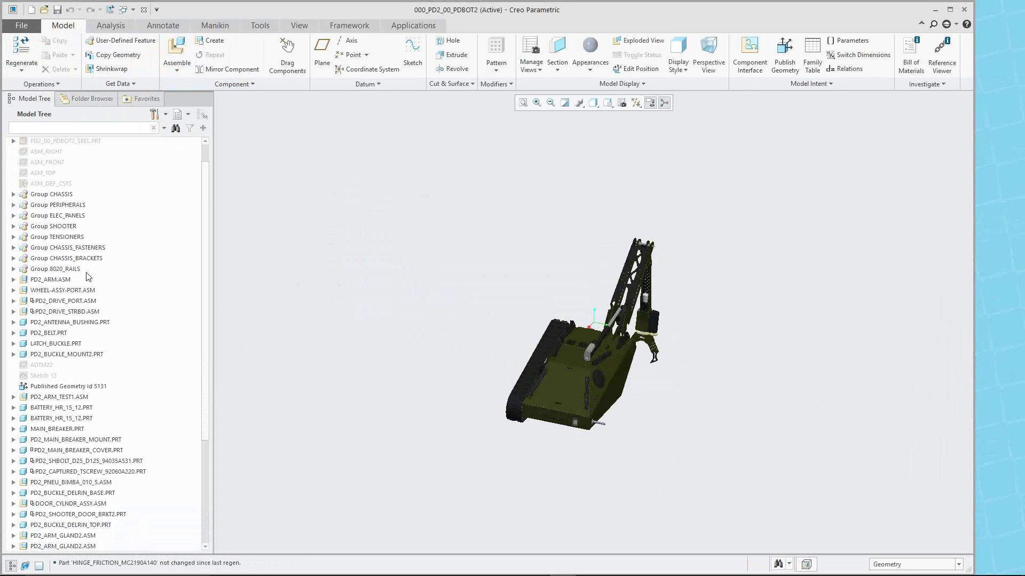
{"action": "left_click", "coordinate": [523, 378]}
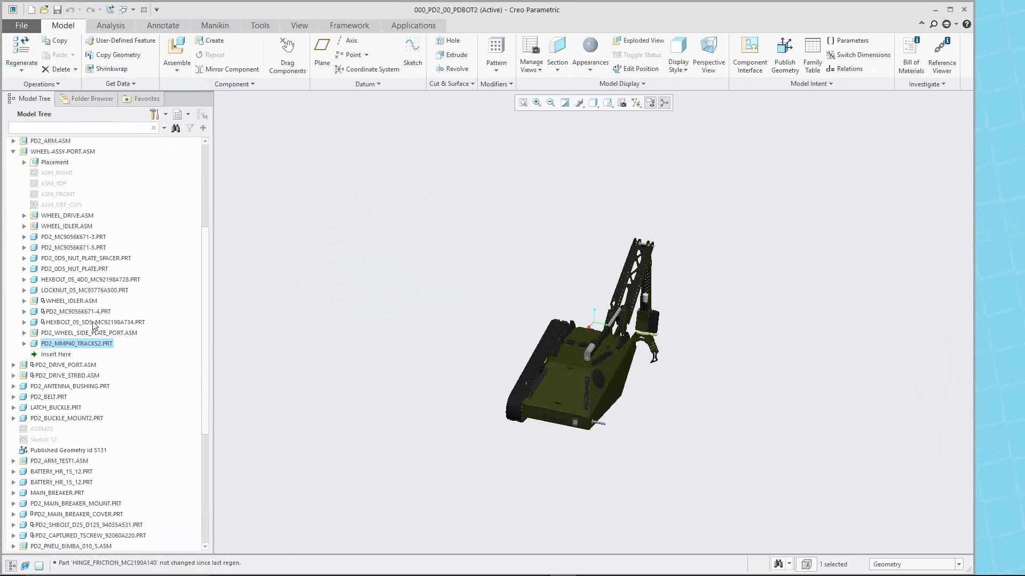
{"action": "left_click", "coordinate": [61, 154]}
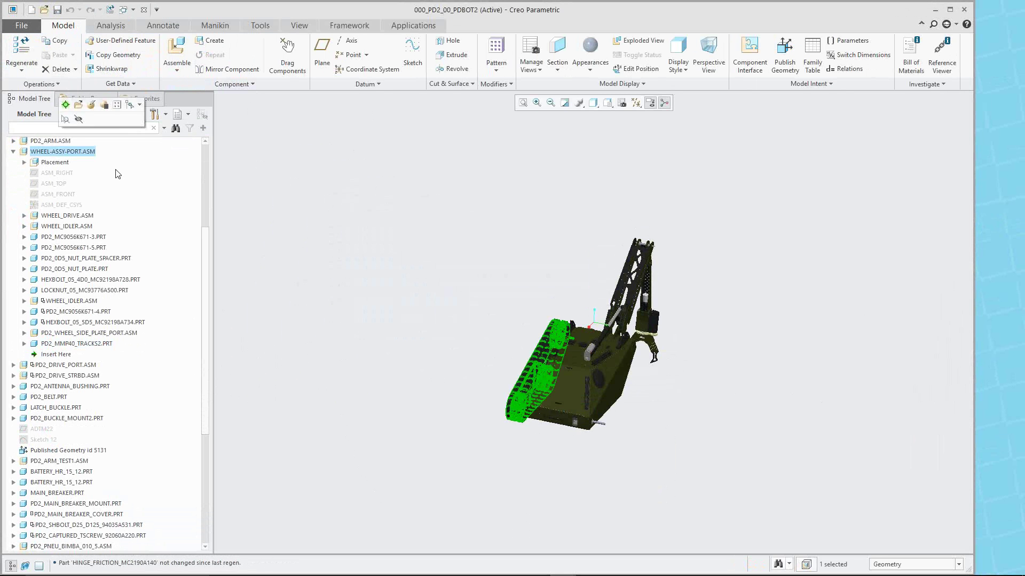
{"action": "middle_click_drag", "start_coordinate": [370, 322], "coordinate": [587, 428]}
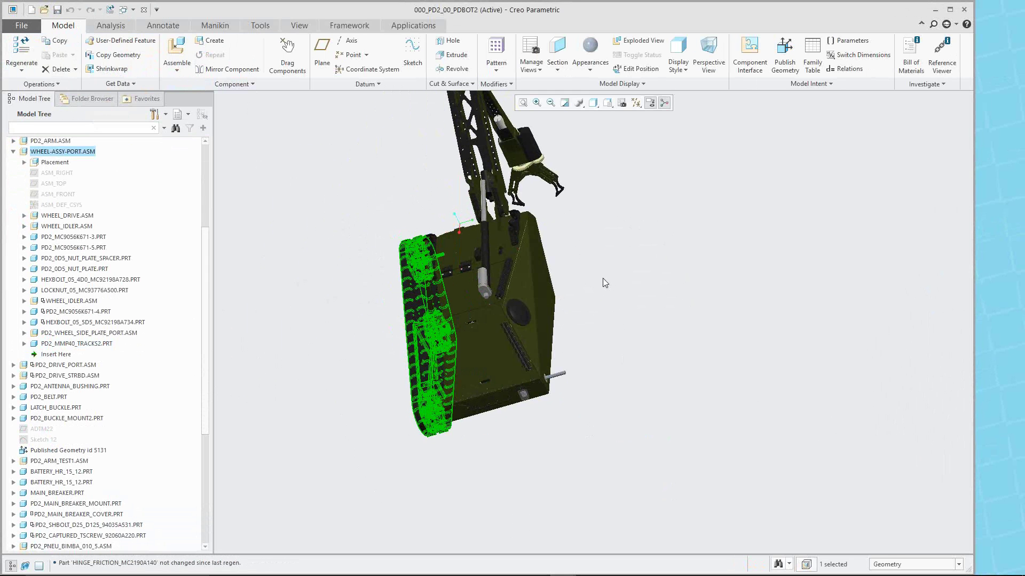
{"action": "middle_click_drag", "start_coordinate": [575, 291], "coordinate": [593, 285]}
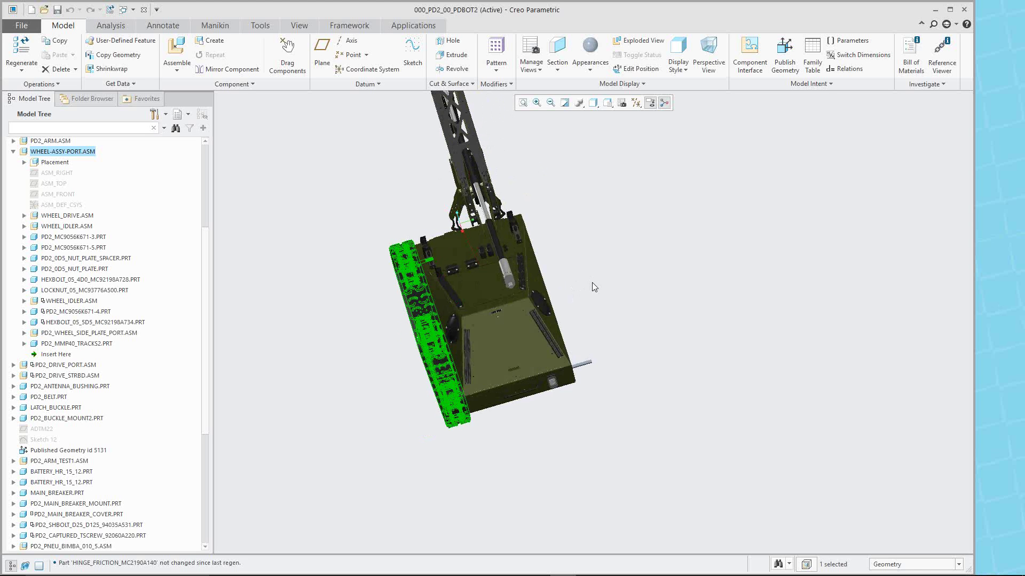
{"action": "left_click", "coordinate": [231, 69]}
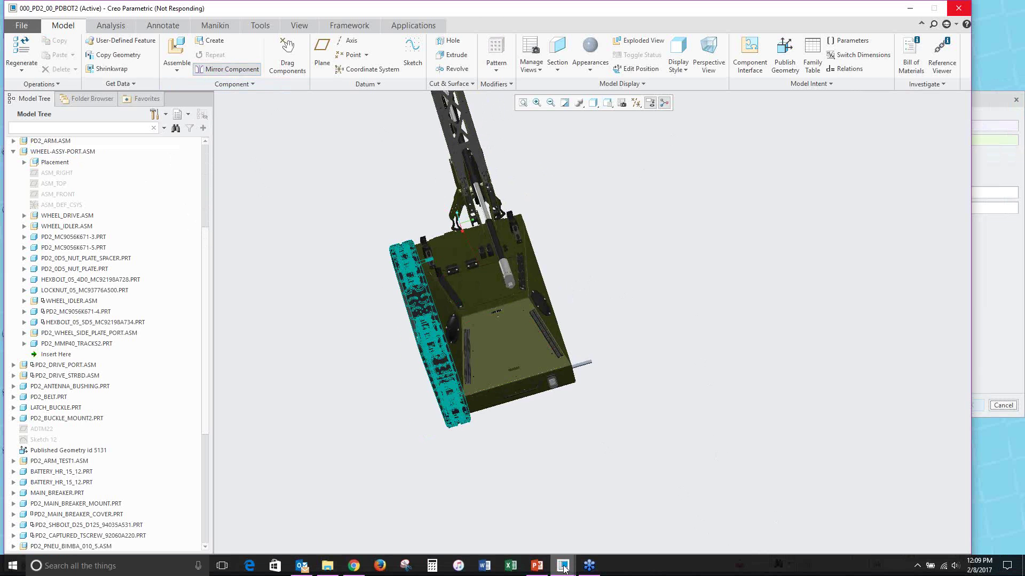
{"action": "mouse_move", "coordinate": [567, 569]}
{"action": "left_click", "coordinate": [624, 507]}
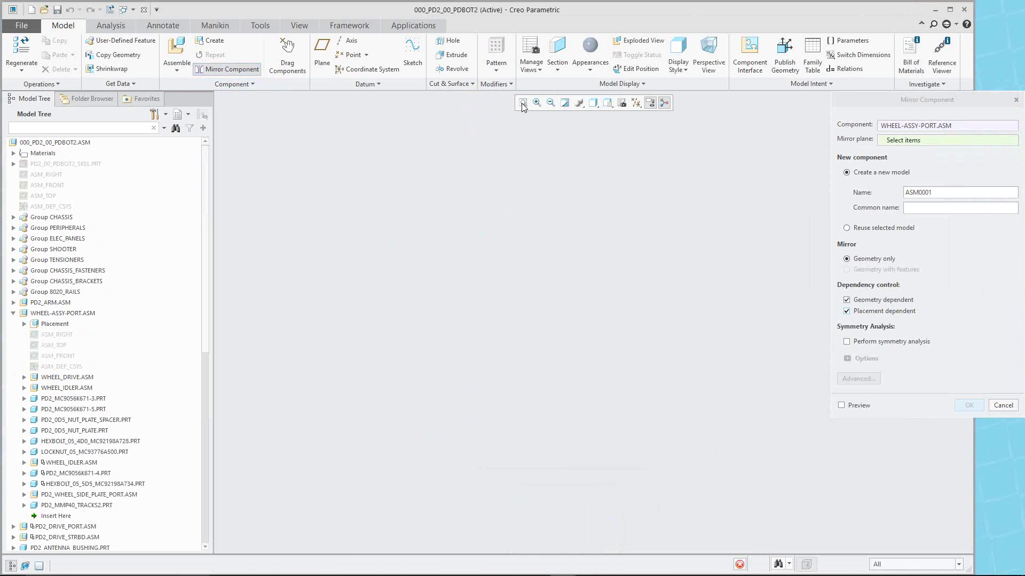
{"action": "left_click", "coordinate": [1000, 406]}
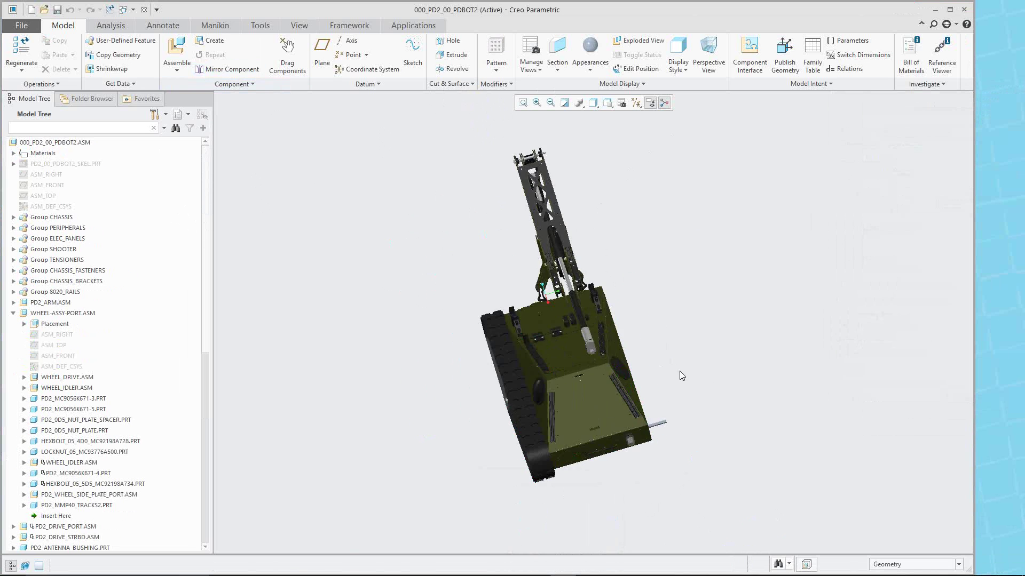
Step: Try Mirror Component again, picking WHEEL-ASSY-PORT.ASM as the component after the command is started
{"action": "middle_click_drag", "start_coordinate": [660, 370], "coordinate": [705, 345]}
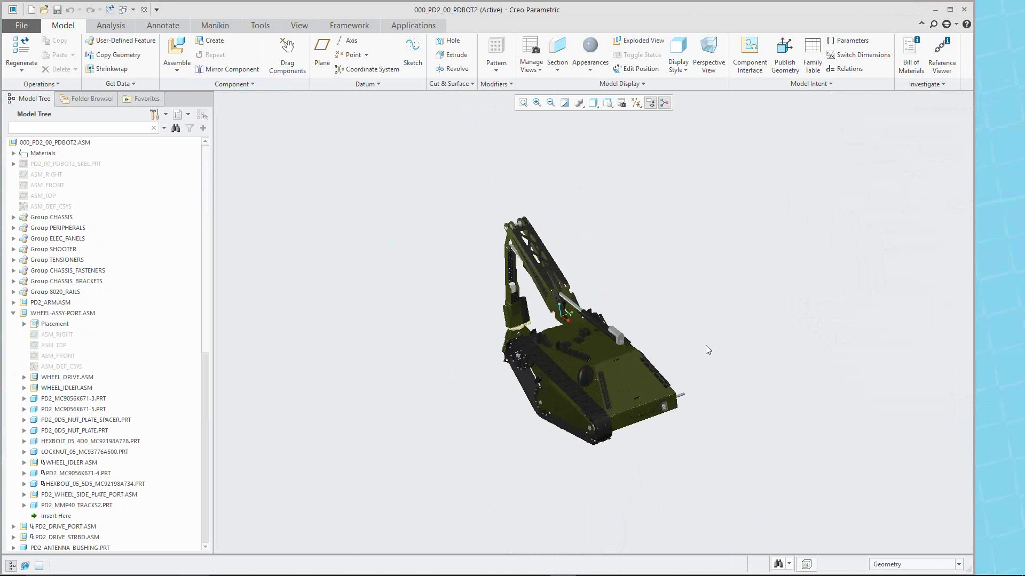
{"action": "mouse_move", "coordinate": [199, 282]}
{"action": "left_mouse_down"}
{"action": "mouse_move", "coordinate": [195, 495]}
{"action": "mouse_move", "coordinate": [204, 289]}
{"action": "left_mouse_up"}
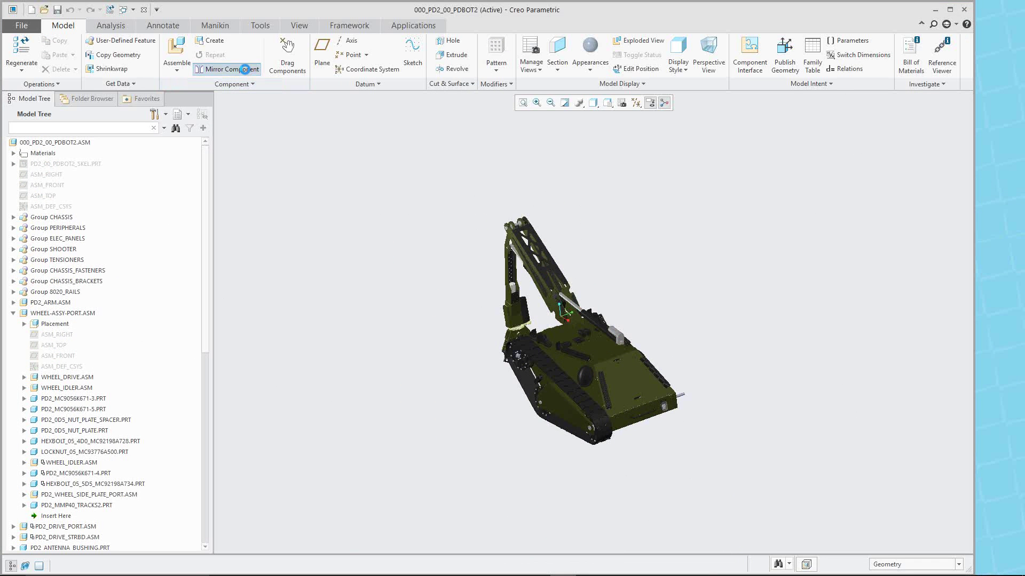
{"action": "left_click", "coordinate": [229, 69]}
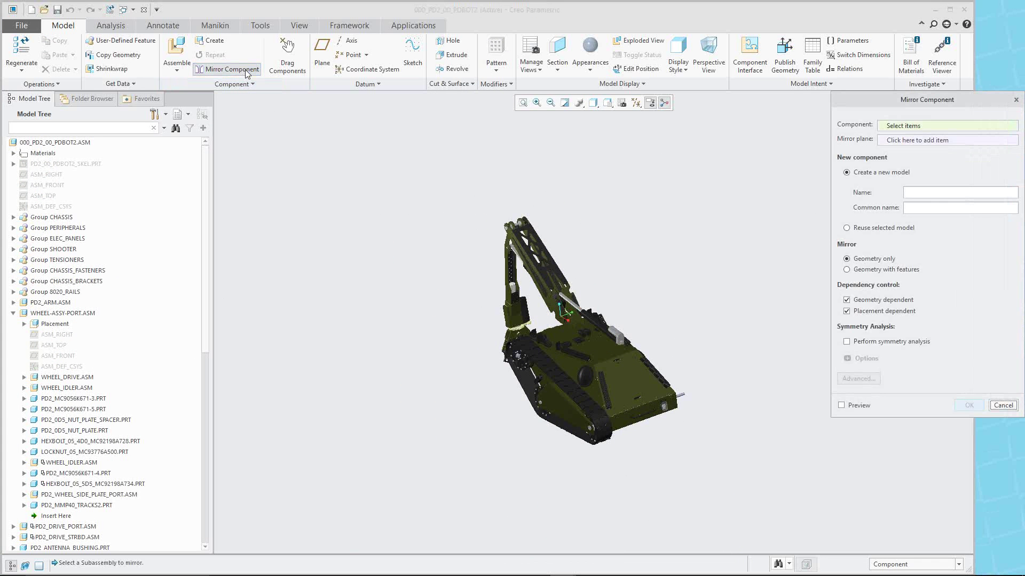
{"action": "left_click", "coordinate": [59, 312]}
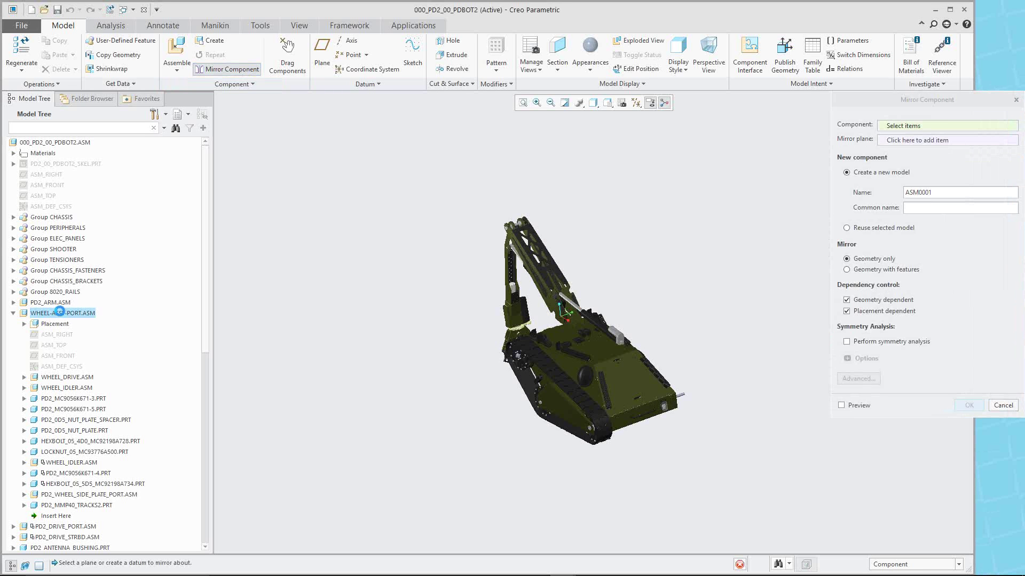
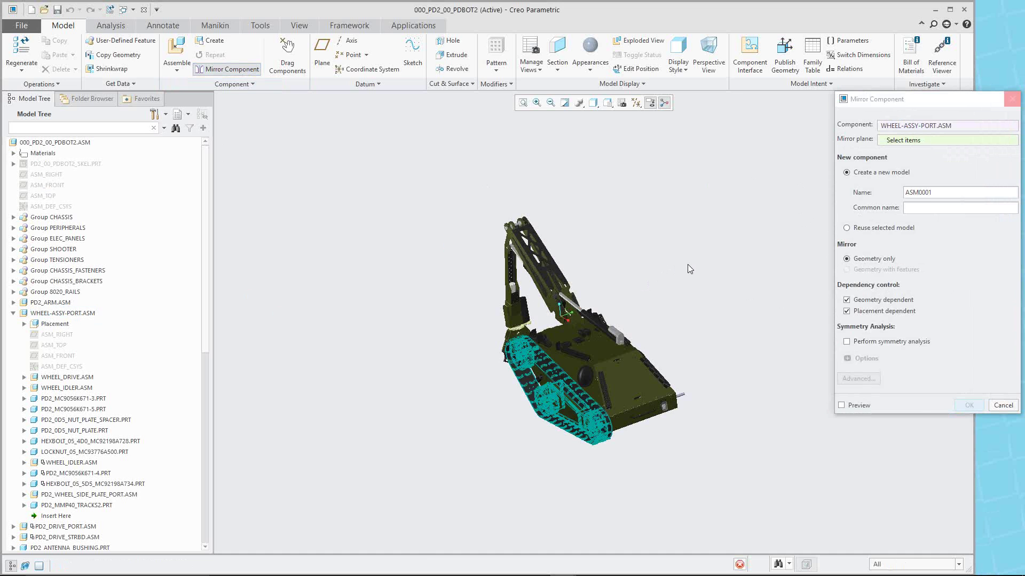
Step: Open Windows Task Manager and check the computer's CPU performance
{"action": "right_click", "coordinate": [784, 566]}
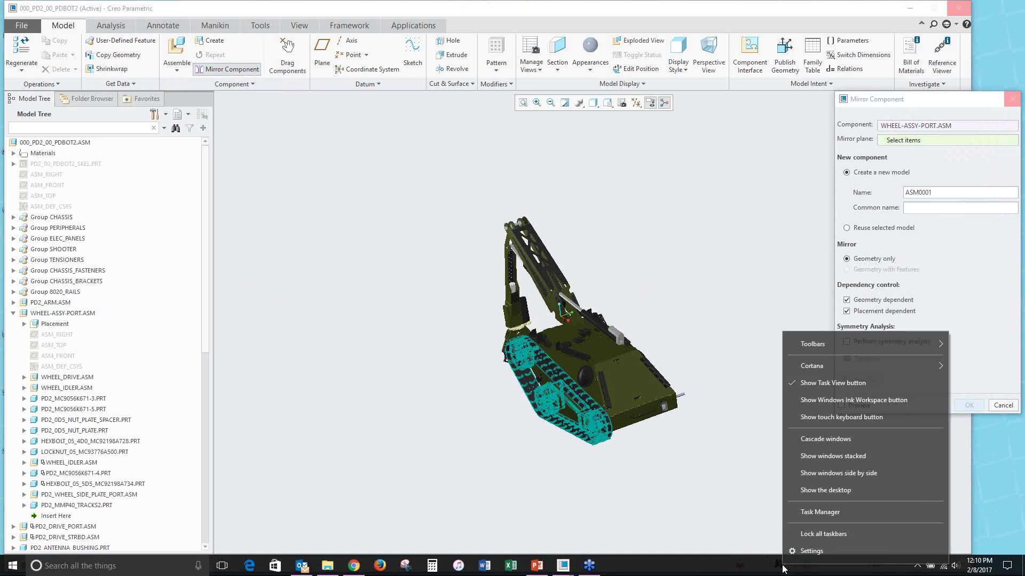
{"action": "left_click", "coordinate": [822, 513]}
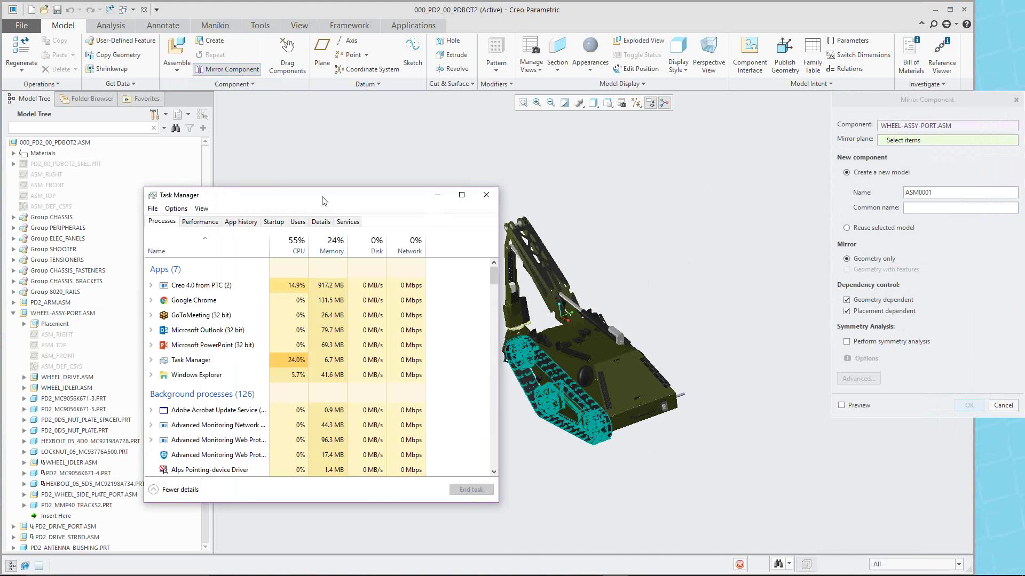
{"action": "left_click", "coordinate": [200, 221]}
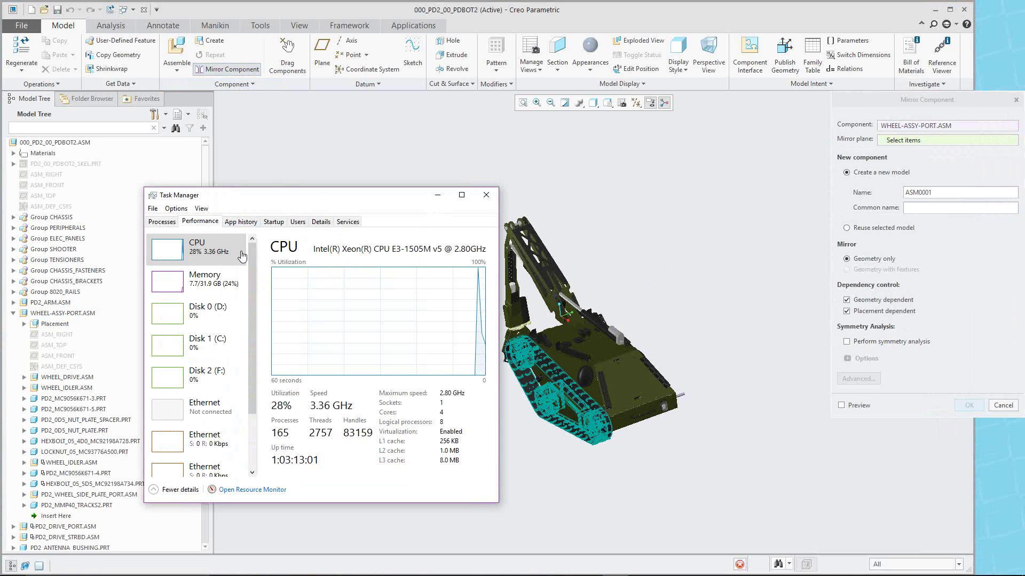
{"action": "left_click_drag", "start_coordinate": [328, 185], "coordinate": [344, 115]}
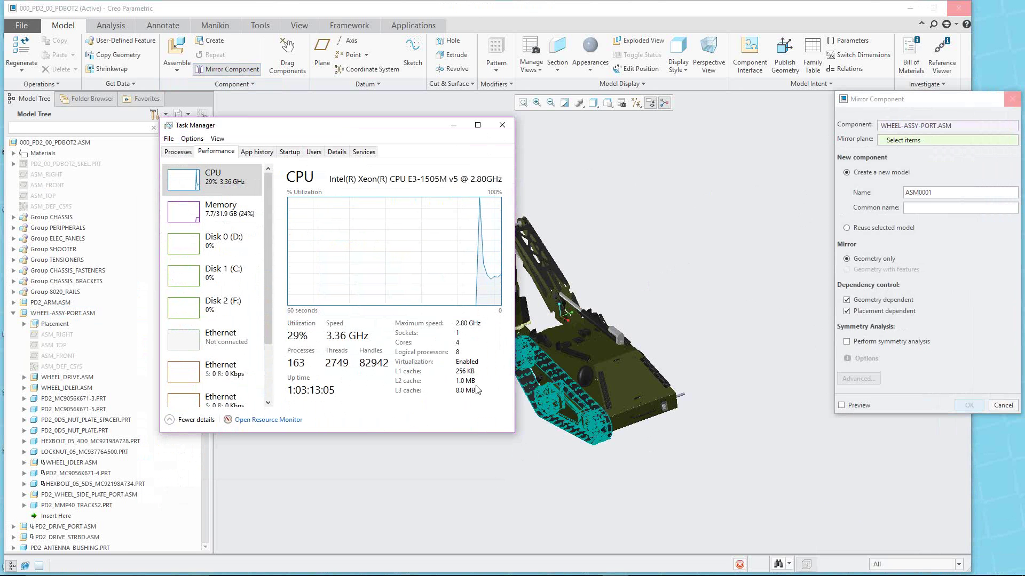
Step: End the Creo 4.0 from PTC task and close Task Manager
{"action": "left_click", "coordinate": [178, 152]}
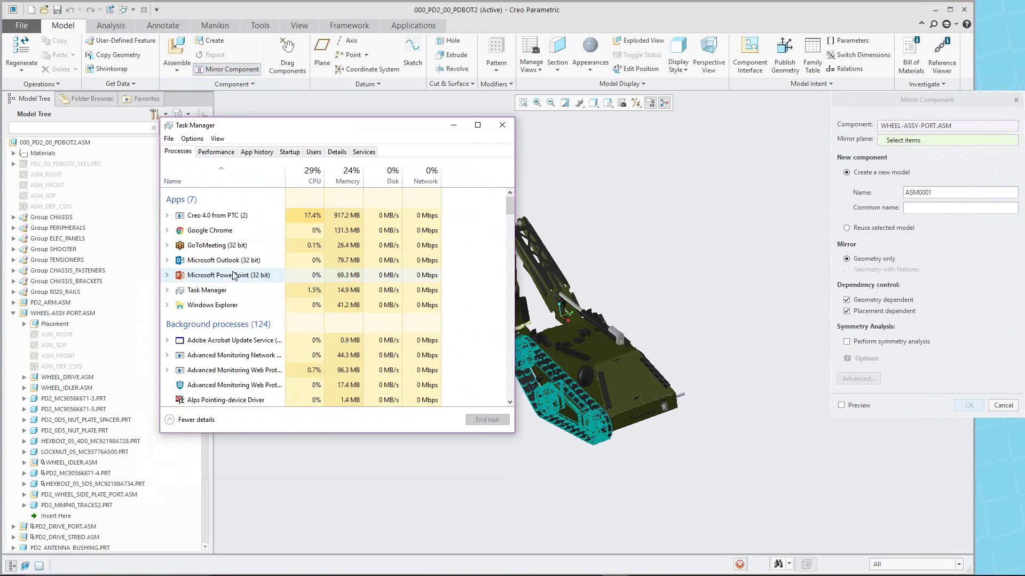
{"action": "left_click", "coordinate": [230, 216]}
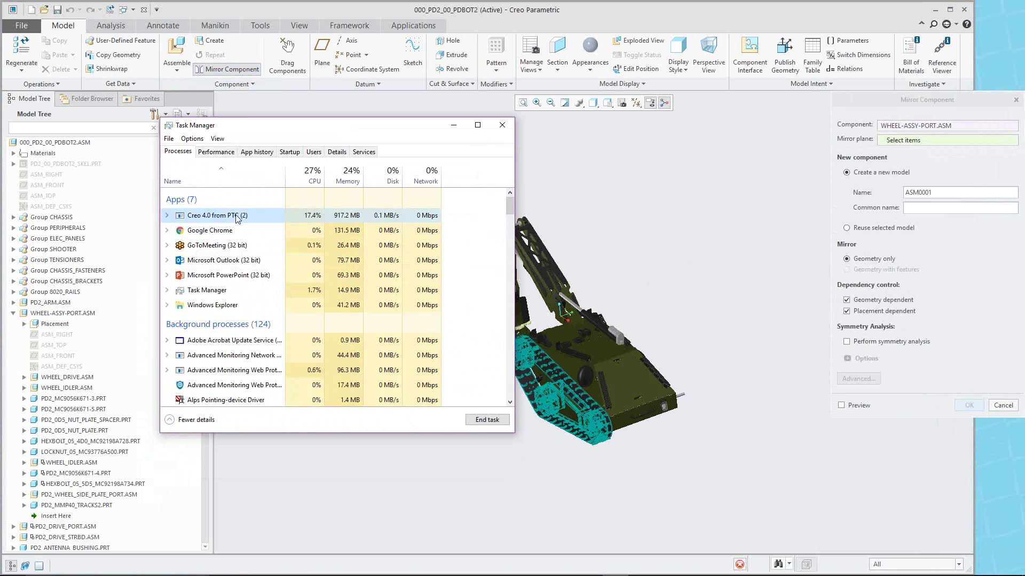
{"action": "left_click", "coordinate": [483, 421]}
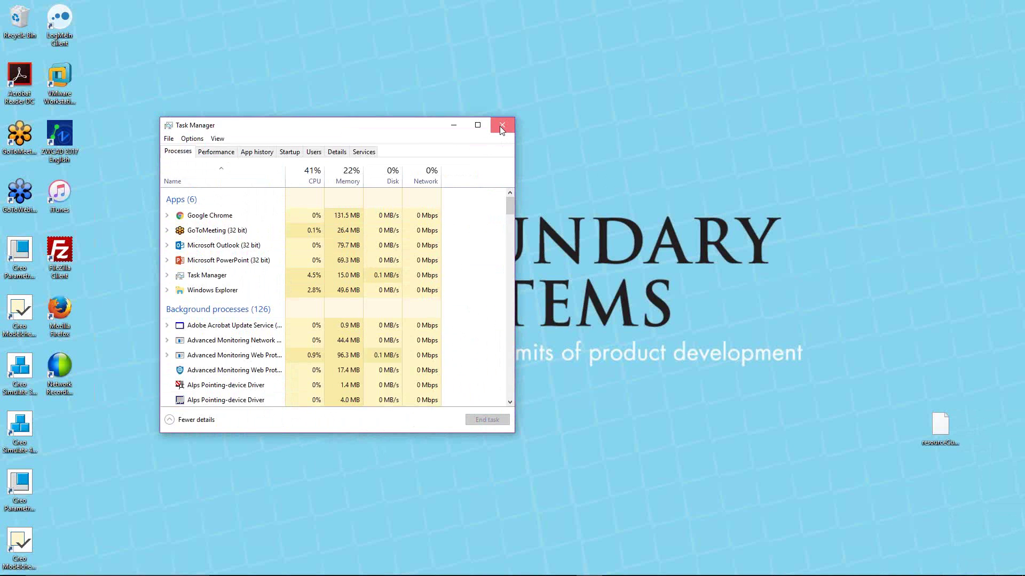
{"action": "left_click", "coordinate": [500, 126]}
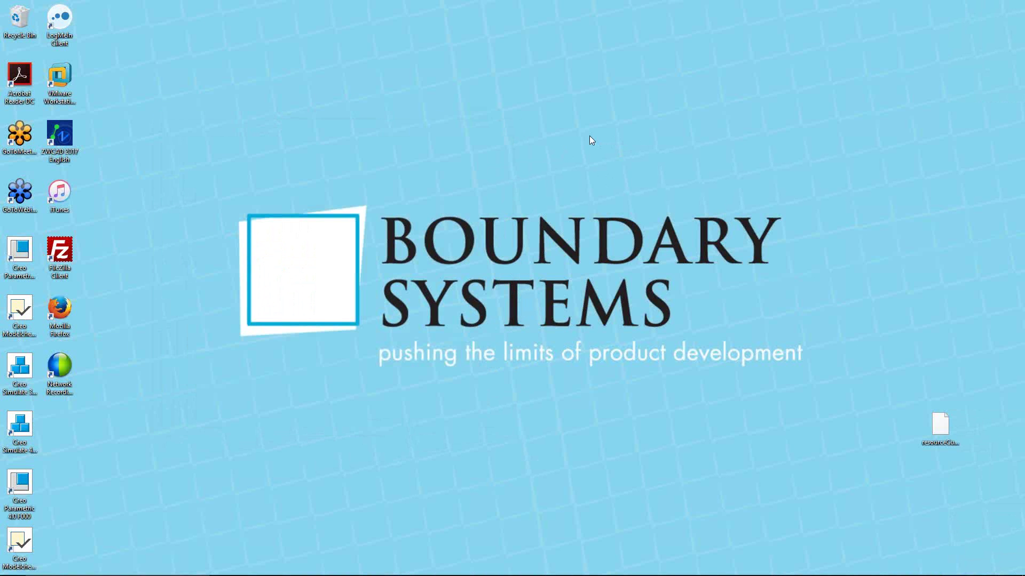
Step: Relaunch Creo Parametric 4.0 with the Creo Parametric All configuration and continue with a fresh session instead of retrieving the last one
{"action": "double_click", "coordinate": [22, 487]}
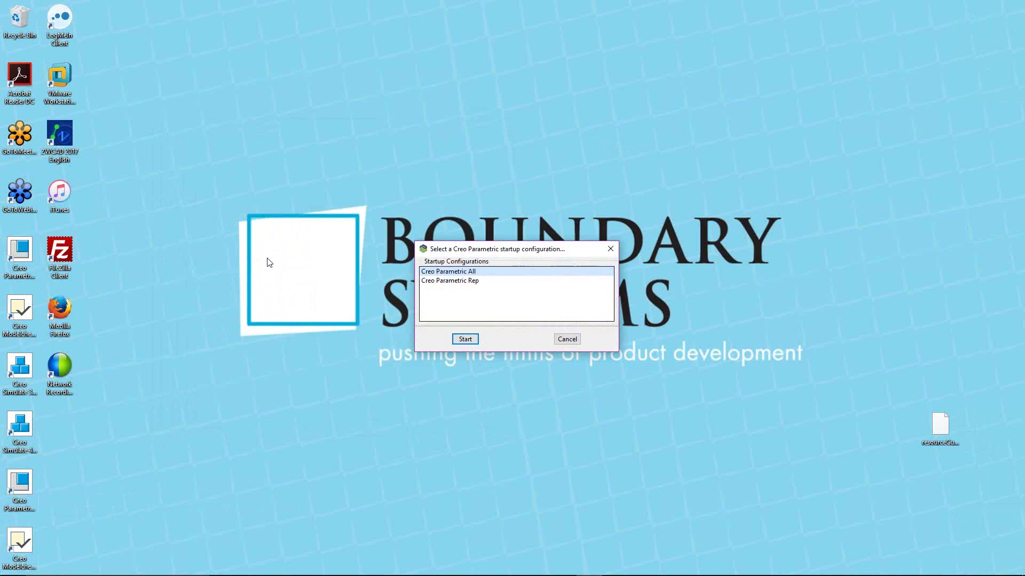
{"action": "left_click", "coordinate": [466, 339]}
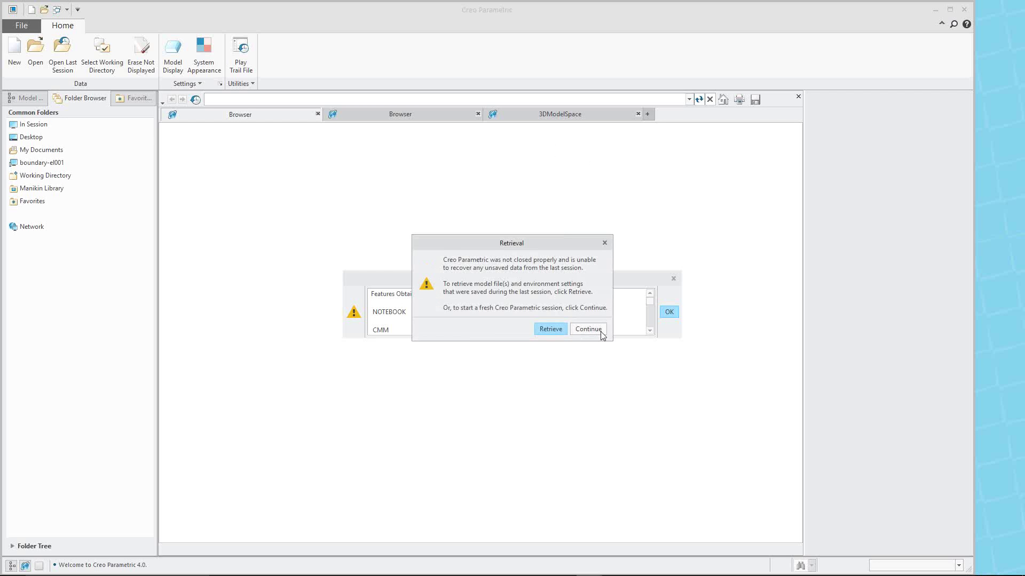
{"action": "left_click", "coordinate": [588, 330]}
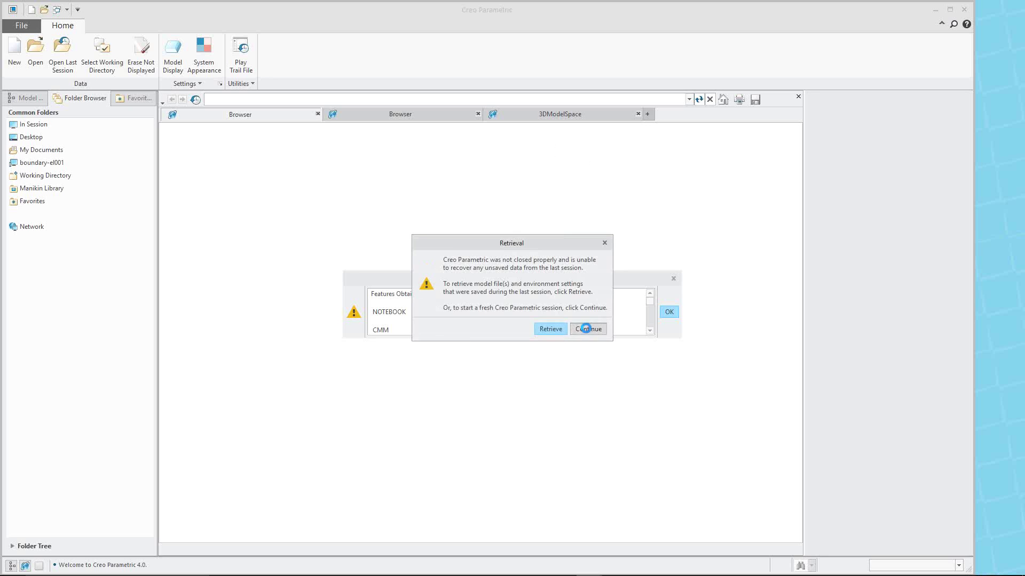
{"action": "left_click", "coordinate": [669, 310]}
Step: Browse to PTC > Demo Information > Assembly Updates > Models for Assembly Update and set its Models for Assembly Update subfolder as working directory
{"action": "left_click", "coordinate": [37, 53]}
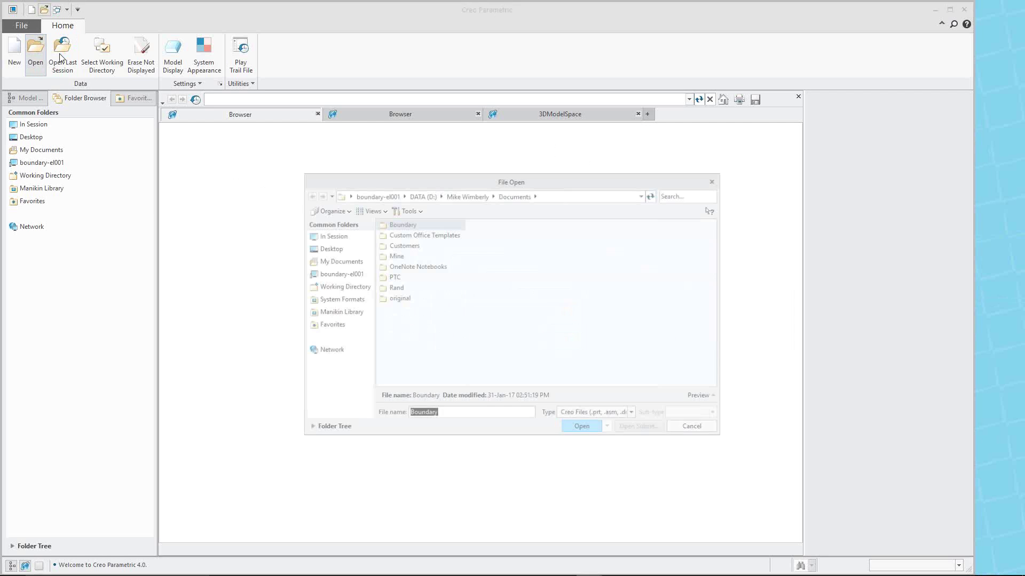
{"action": "left_click", "coordinate": [394, 278]}
{"action": "double_click", "coordinate": [395, 278]}
{"action": "double_click", "coordinate": [407, 234]}
{"action": "double_click", "coordinate": [407, 225]}
{"action": "double_click", "coordinate": [409, 224]}
{"action": "right_click", "coordinate": [410, 225]}
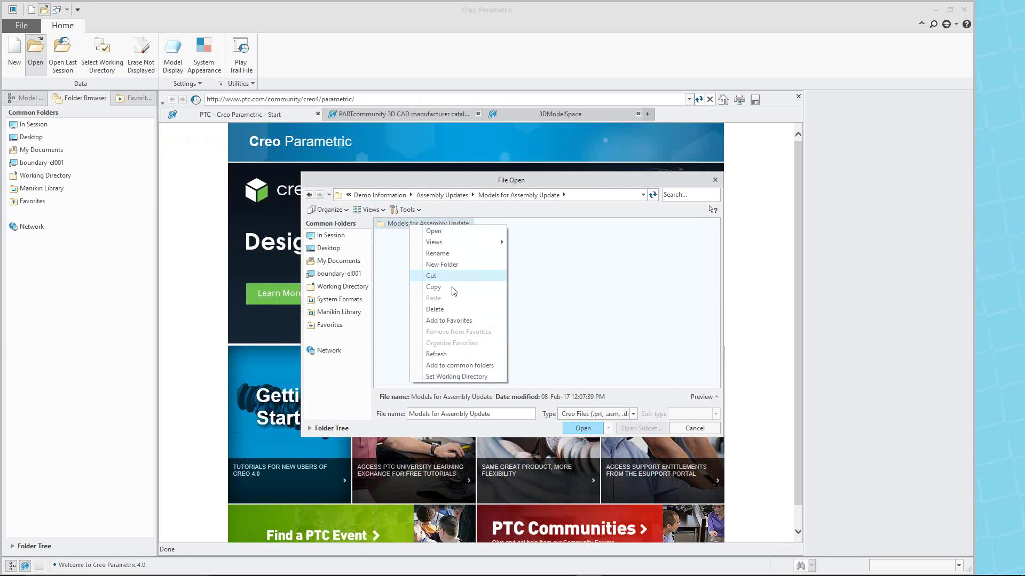
{"action": "left_click", "coordinate": [447, 377]}
Step: Open 000_pd2_00_pdbot2.asm from the Mirror subfolder of the working directory
{"action": "double_click", "coordinate": [437, 225]}
{"action": "double_click", "coordinate": [403, 249]}
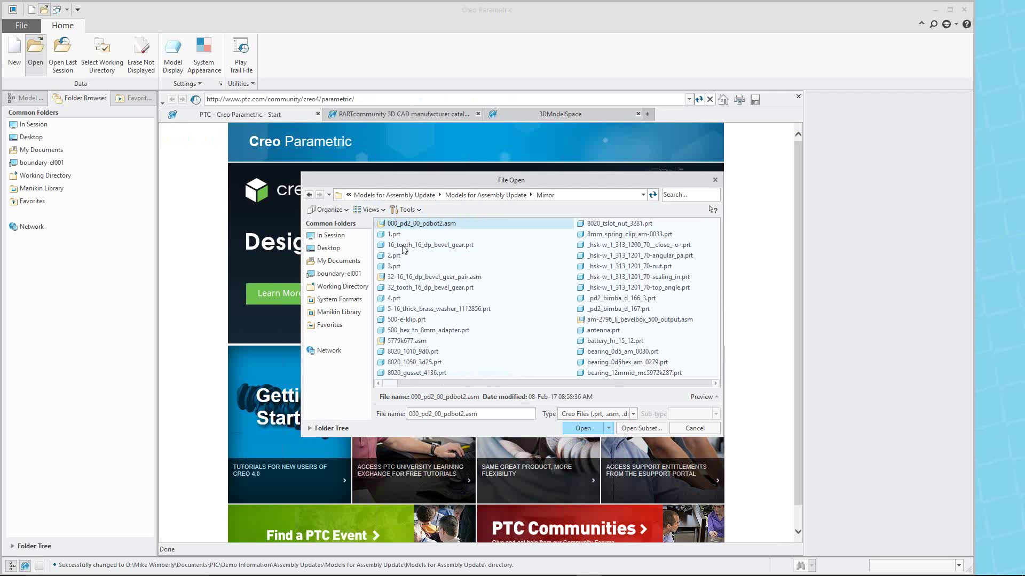
{"action": "double_click", "coordinate": [431, 223]}
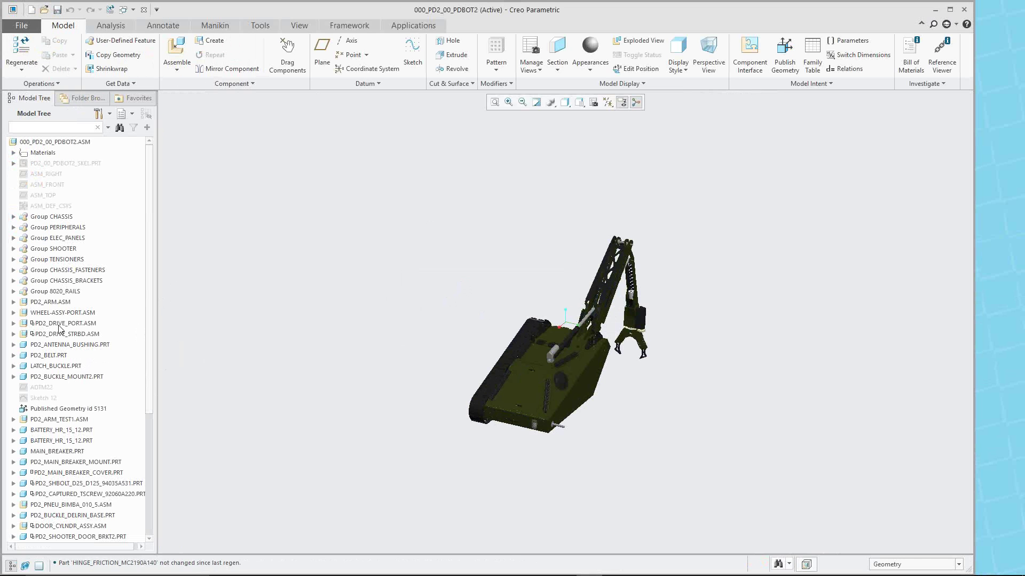
Step: Set up a component mirror of WHEEL-ASSY-PORT.ASM about the ASM_FRONT plane, with symmetry analysis enabled and its options expanded
{"action": "left_click", "coordinate": [54, 314]}
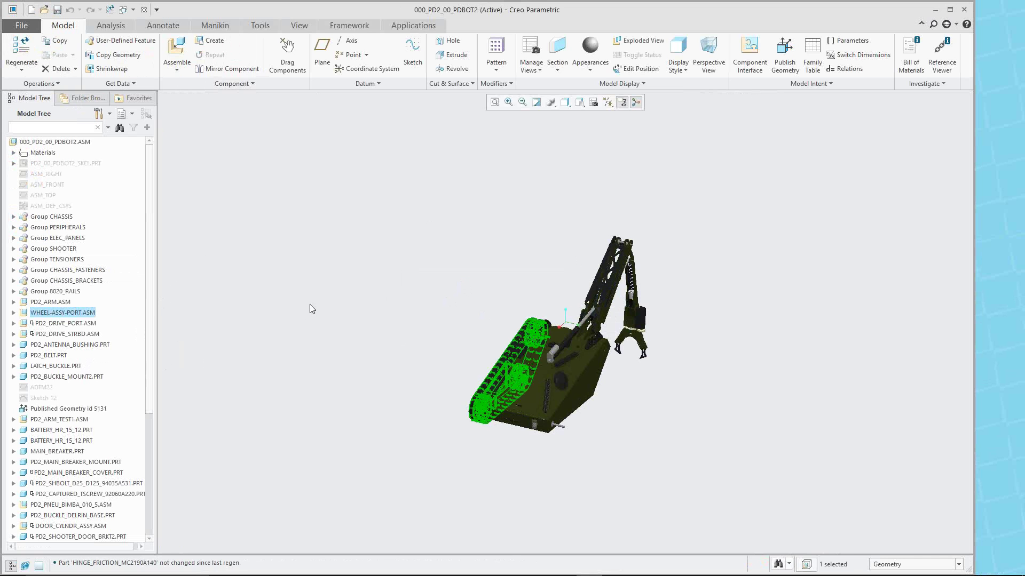
{"action": "left_click", "coordinate": [203, 70]}
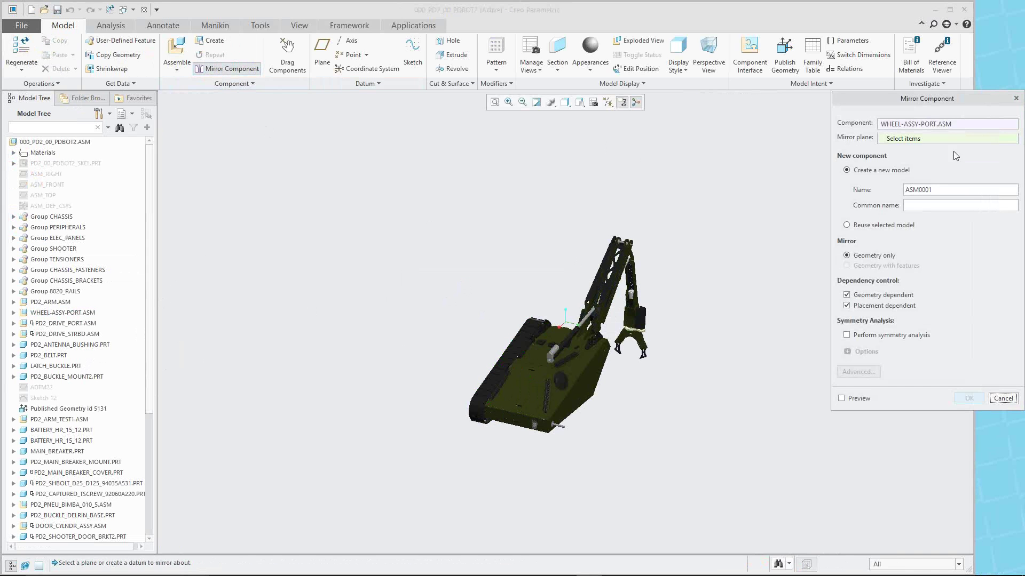
{"action": "left_click", "coordinate": [51, 184]}
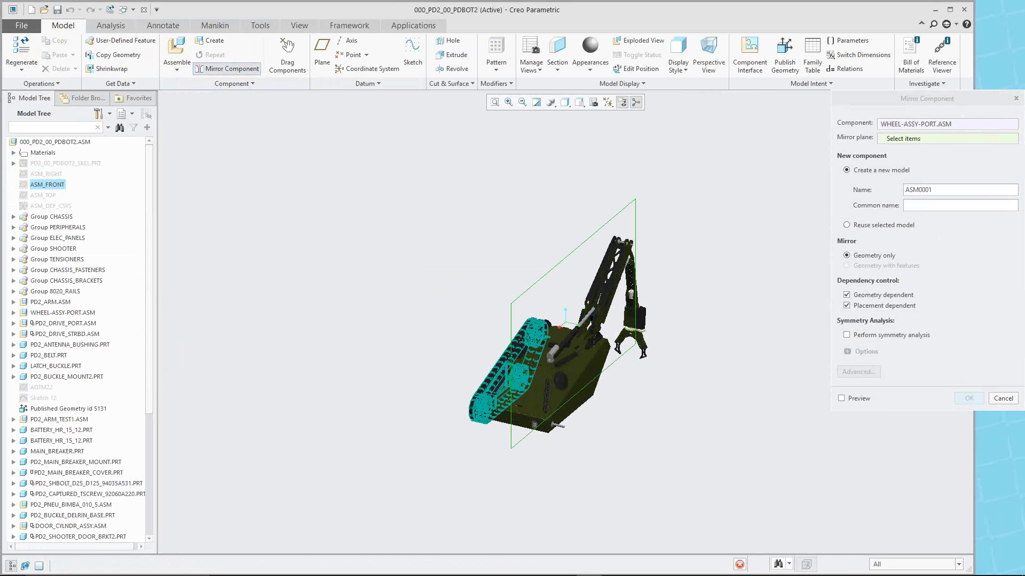
{"action": "left_click", "coordinate": [846, 335]}
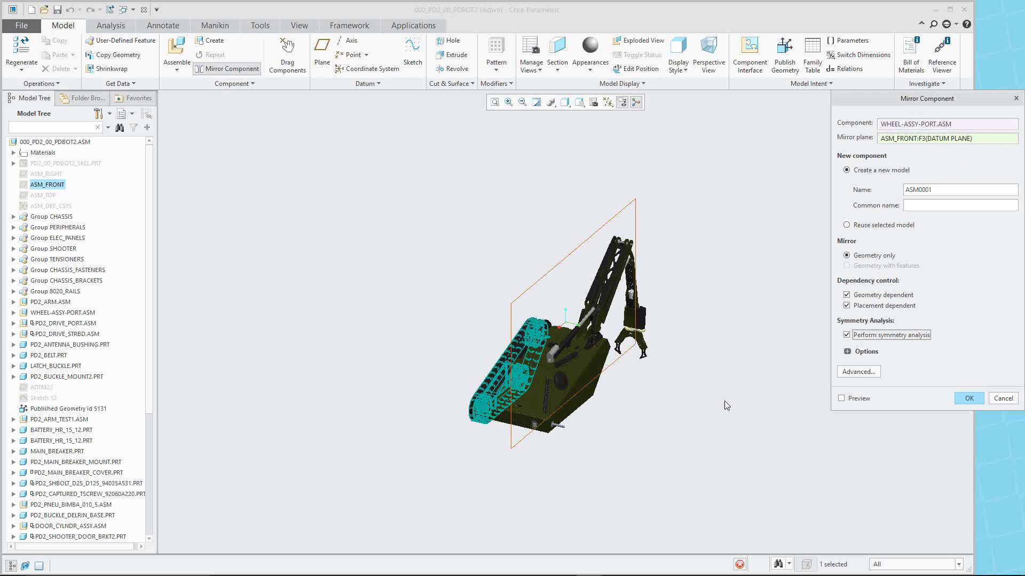
{"action": "middle_click", "coordinate": [730, 289]}
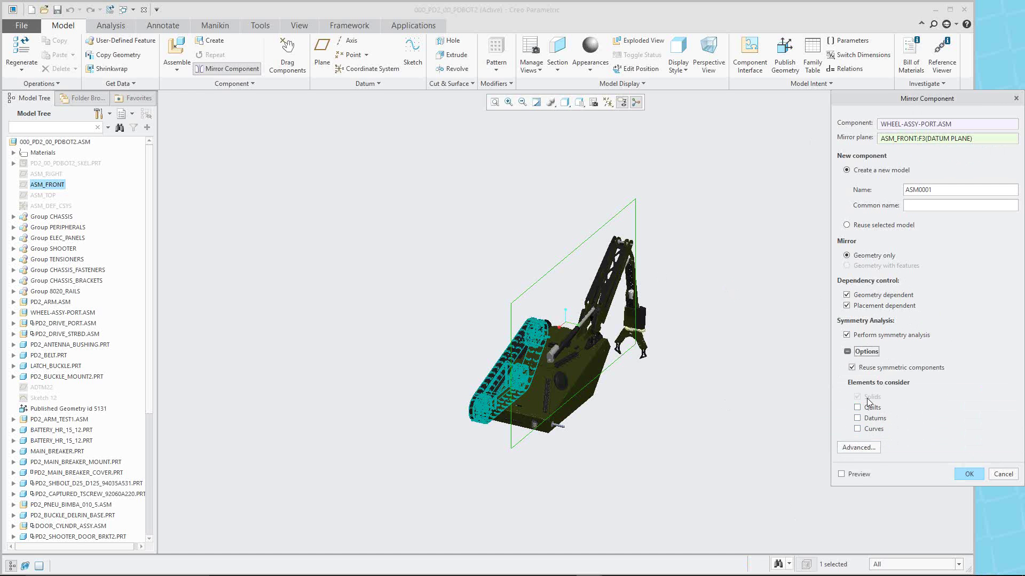
Step: Open the advanced subassembly mirroring settings, enlarge the window and adjust the columns so the full Action names are readable
{"action": "left_click", "coordinate": [858, 448]}
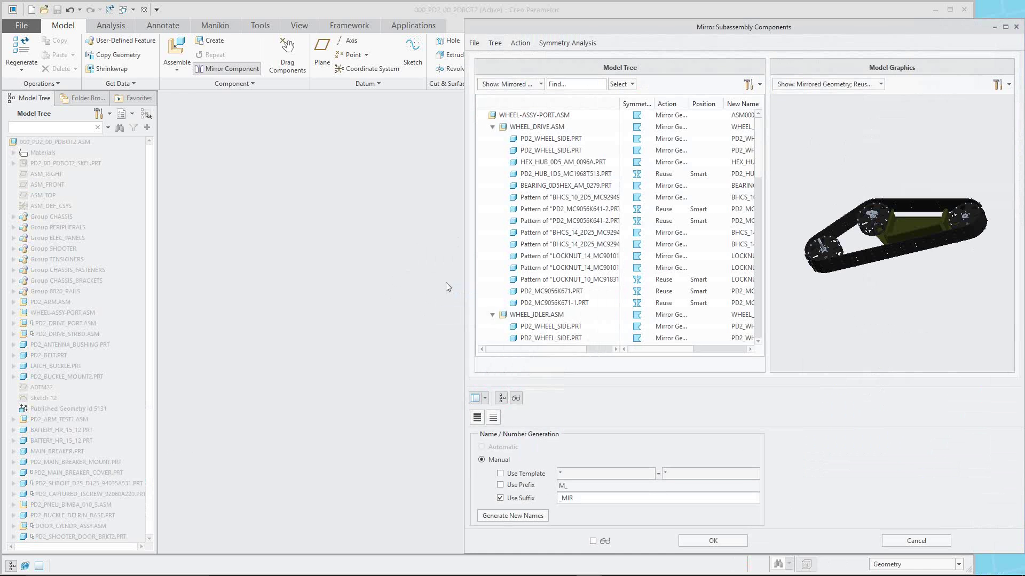
{"action": "left_click_drag", "start_coordinate": [464, 231], "coordinate": [75, 215]}
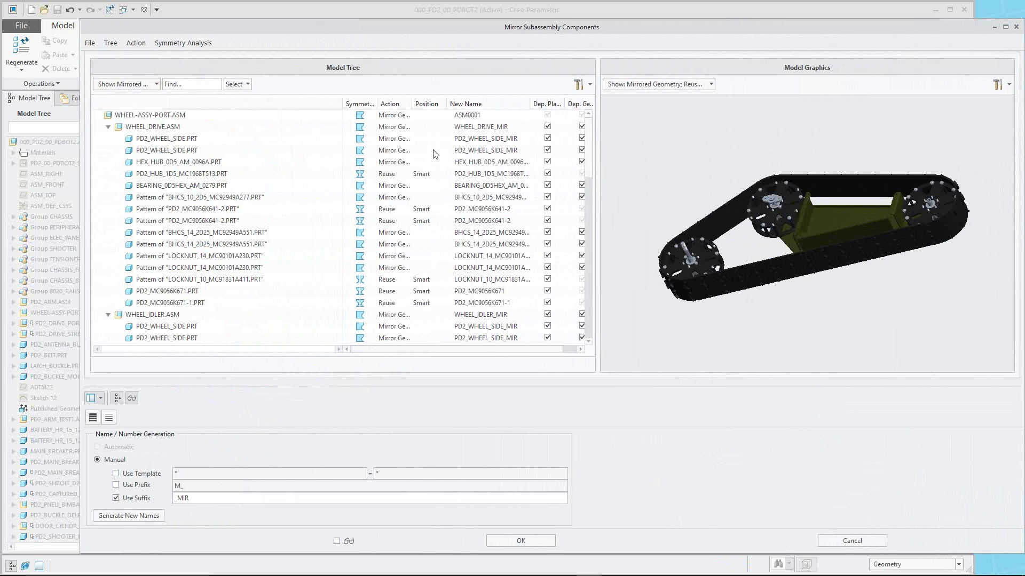
{"action": "left_click_drag", "start_coordinate": [345, 103], "coordinate": [281, 103]}
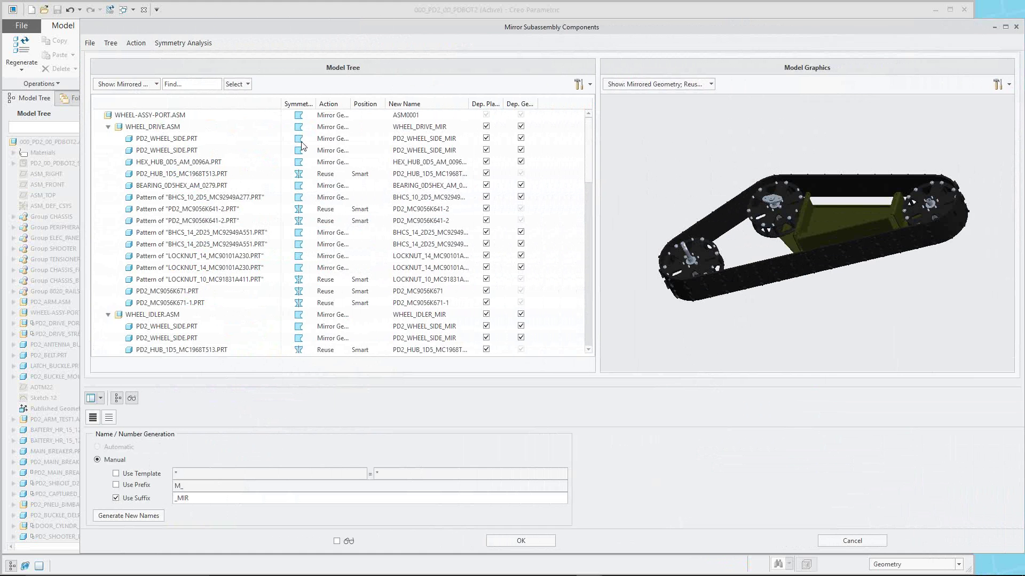
{"action": "left_click_drag", "start_coordinate": [350, 100], "coordinate": [377, 100]}
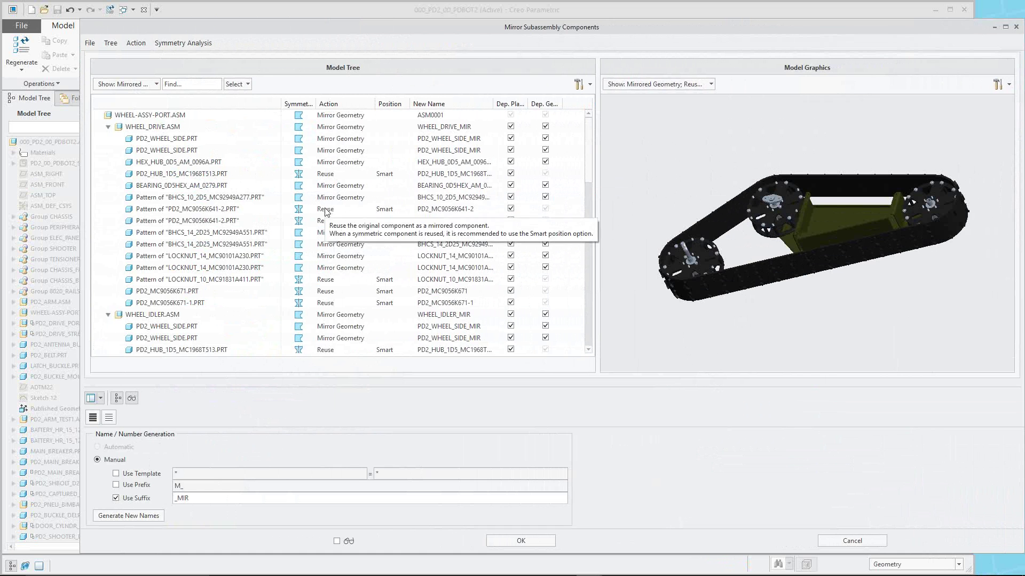
Step: Examine which WHEEL_DRIVE.ASM components are reused and which get mirrored geometry, including the hardware patterns and both wheel sides
{"action": "left_click", "coordinate": [190, 211]}
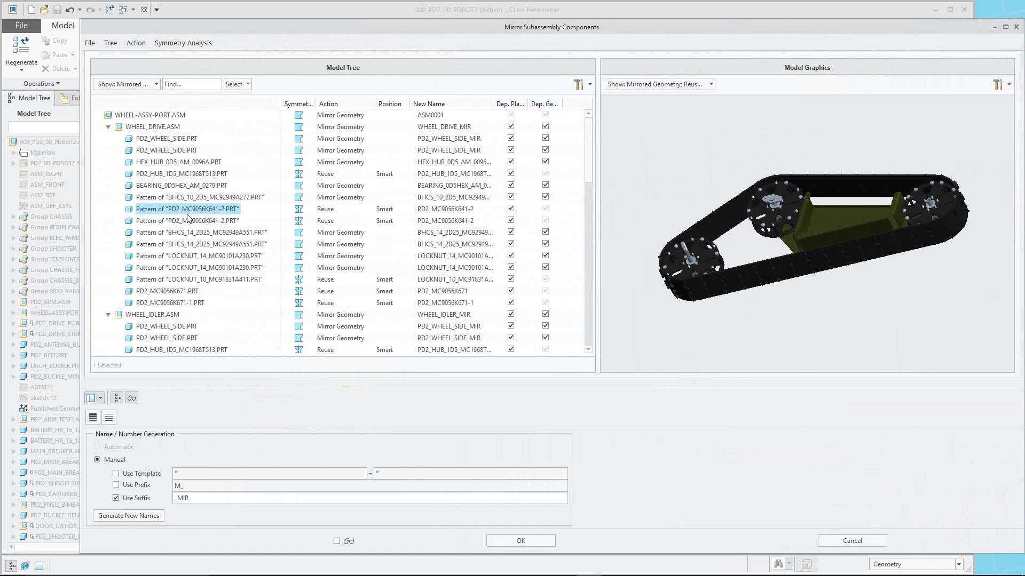
{"action": "left_click", "coordinate": [195, 222]}
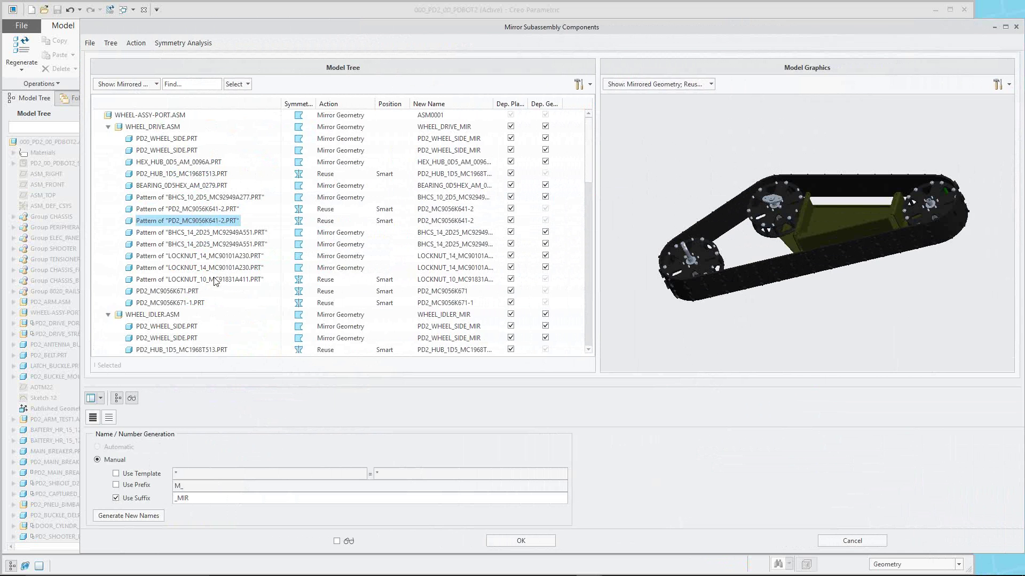
{"action": "mouse_move", "coordinate": [303, 257]}
{"action": "left_click", "coordinate": [201, 249]}
{"action": "left_click", "coordinate": [206, 236]}
{"action": "left_click", "coordinate": [193, 267]}
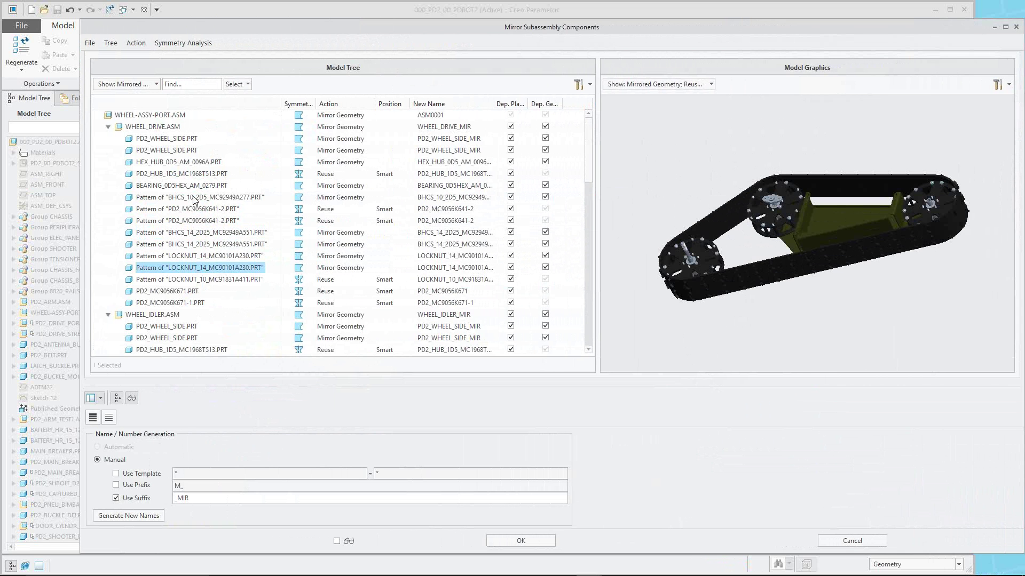
{"action": "left_click", "coordinate": [169, 141]}
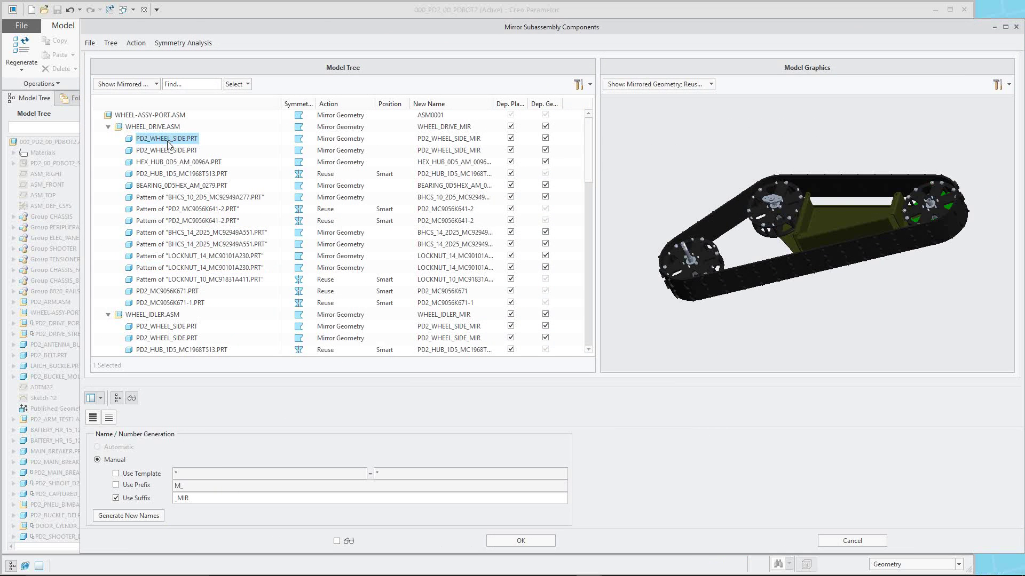
{"action": "left_click", "coordinate": [166, 150]}
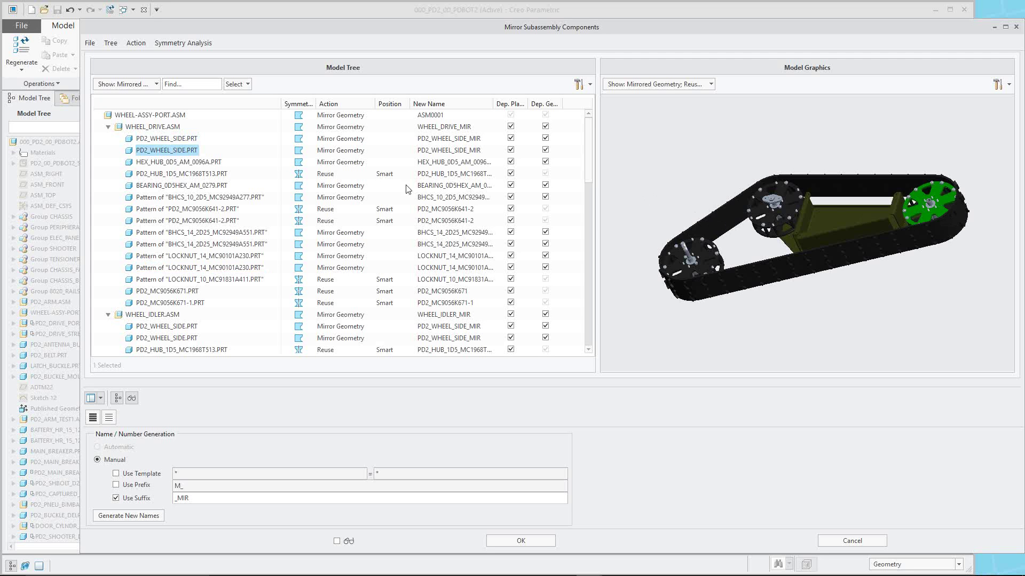
{"action": "mouse_move", "coordinate": [298, 162]}
Step: Turn on the mirror preview and inspect the original and mirrored track assemblies from several angles
{"action": "left_click", "coordinate": [337, 542]}
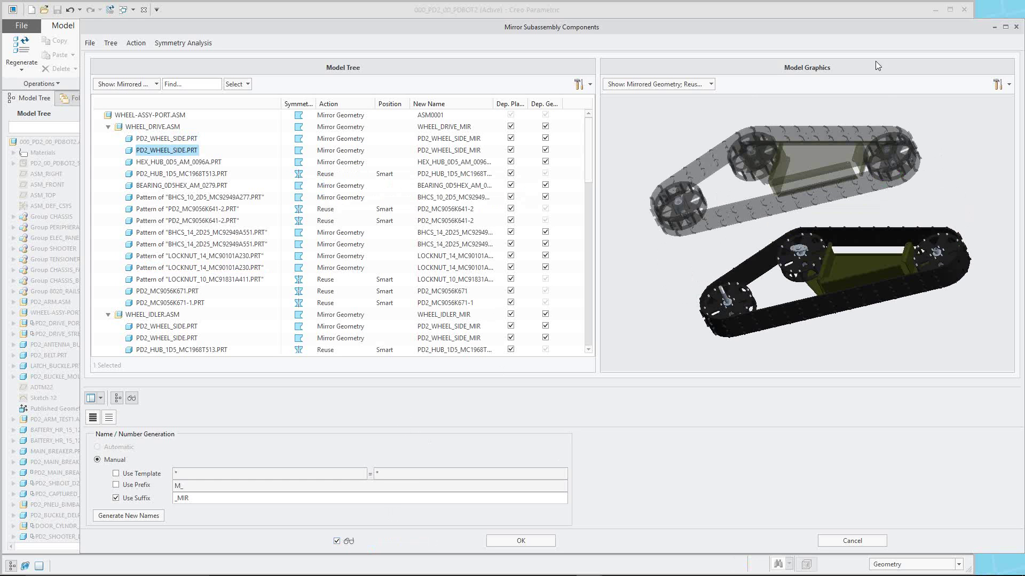
{"action": "middle_click_drag", "start_coordinate": [954, 124], "coordinate": [925, 181]}
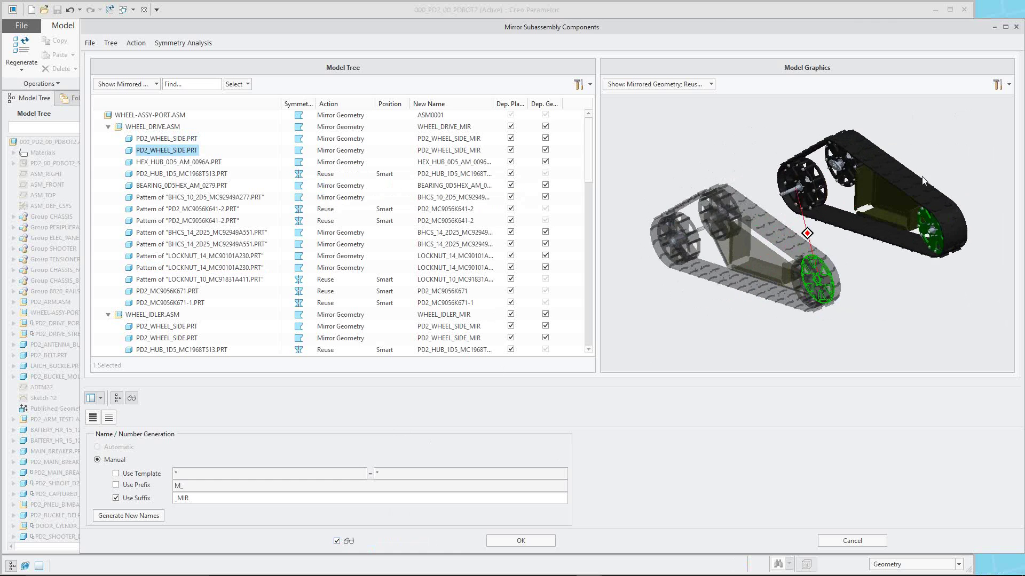
{"action": "middle_click_drag", "start_coordinate": [795, 175], "coordinate": [923, 208]}
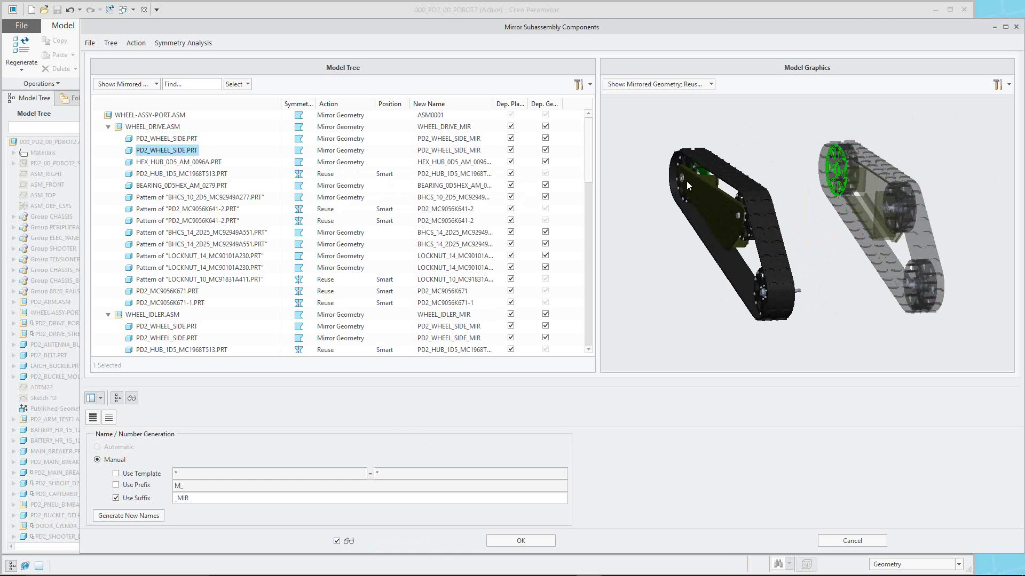
Step: Compare the drive wheel's bearing and fastener patterns and the first idler's wheel sides between the original and the mirrored preview
{"action": "left_click", "coordinate": [180, 186]}
{"action": "left_click", "coordinate": [180, 198]}
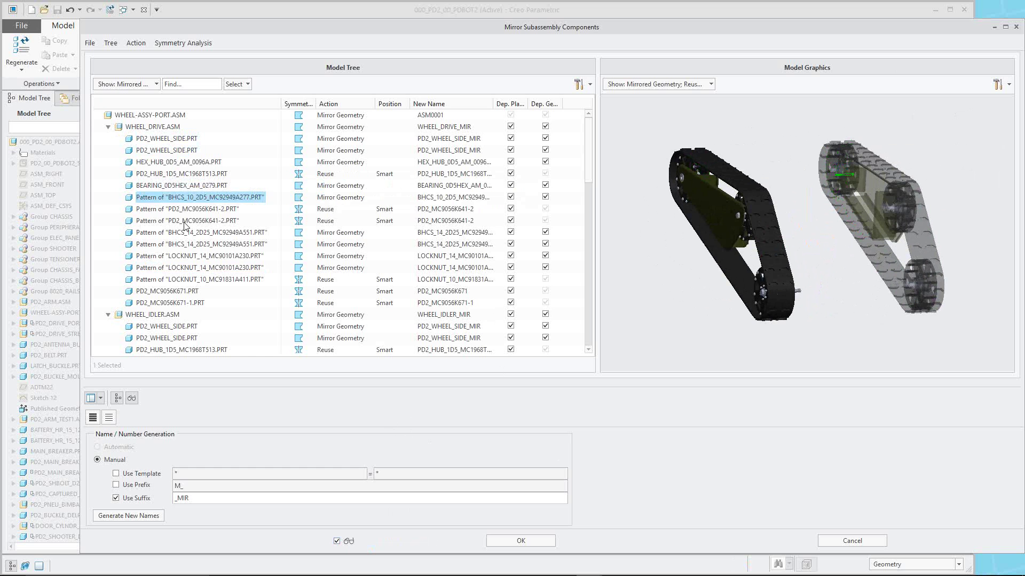
{"action": "left_click", "coordinate": [187, 222]}
{"action": "left_click", "coordinate": [188, 257]}
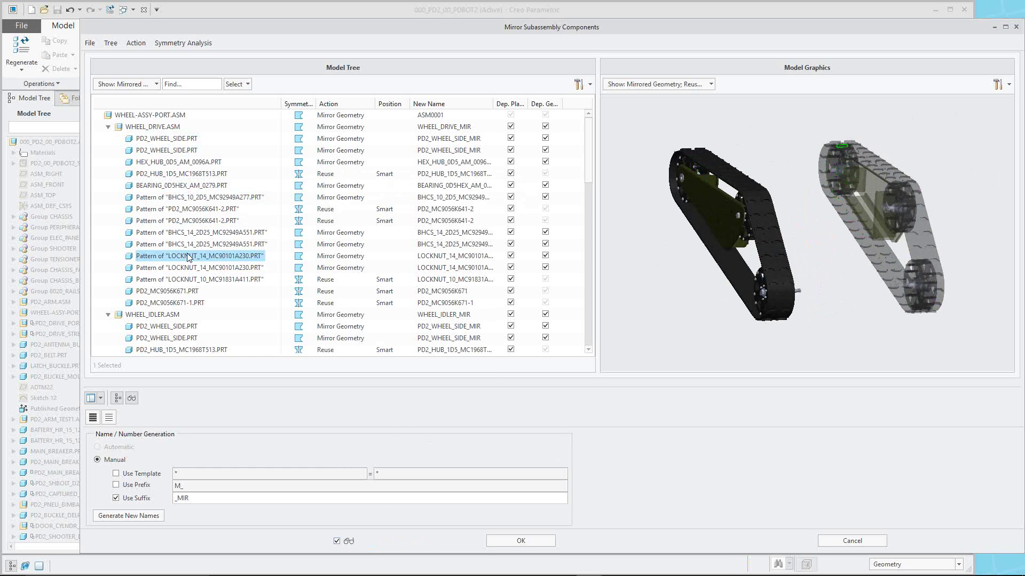
{"action": "left_click", "coordinate": [180, 282]}
{"action": "scroll", "coordinate": [178, 293], "scroll_direction": "down", "scroll_amount": 1}
{"action": "scroll", "coordinate": [178, 293], "scroll_direction": "down", "scroll_amount": 2}
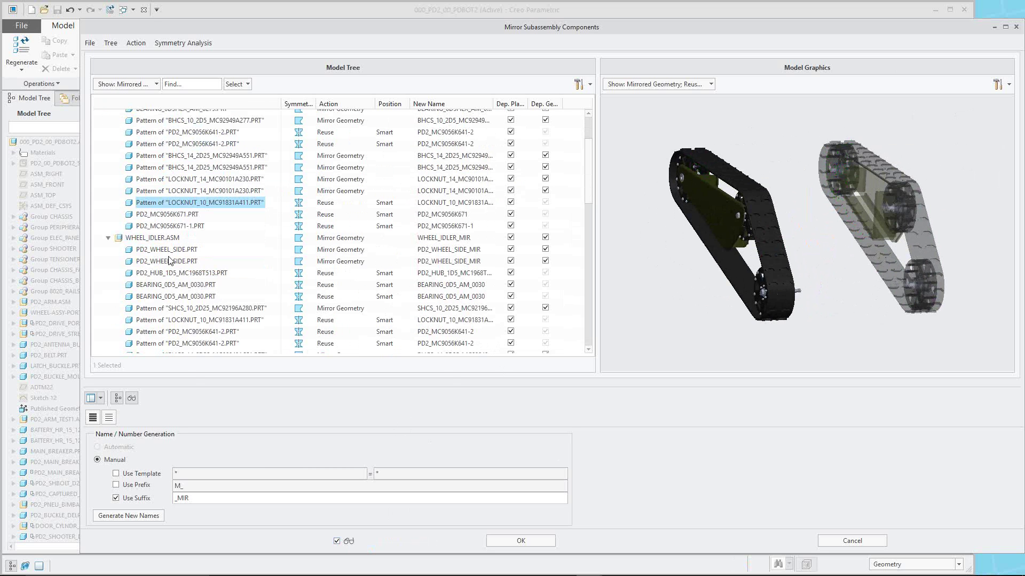
{"action": "left_click", "coordinate": [169, 250]}
{"action": "left_click", "coordinate": [167, 262]}
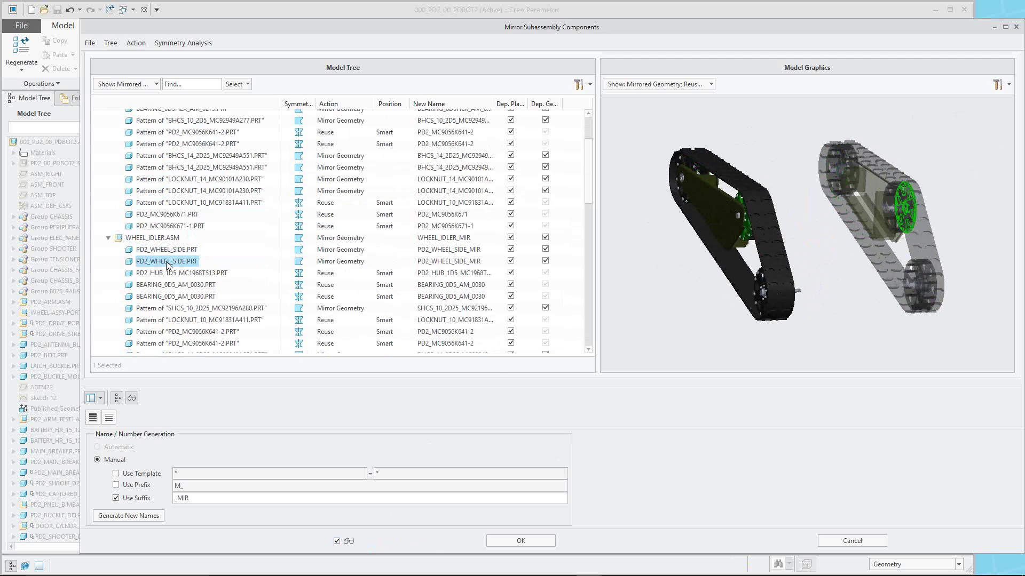
{"action": "left_click", "coordinate": [169, 251]}
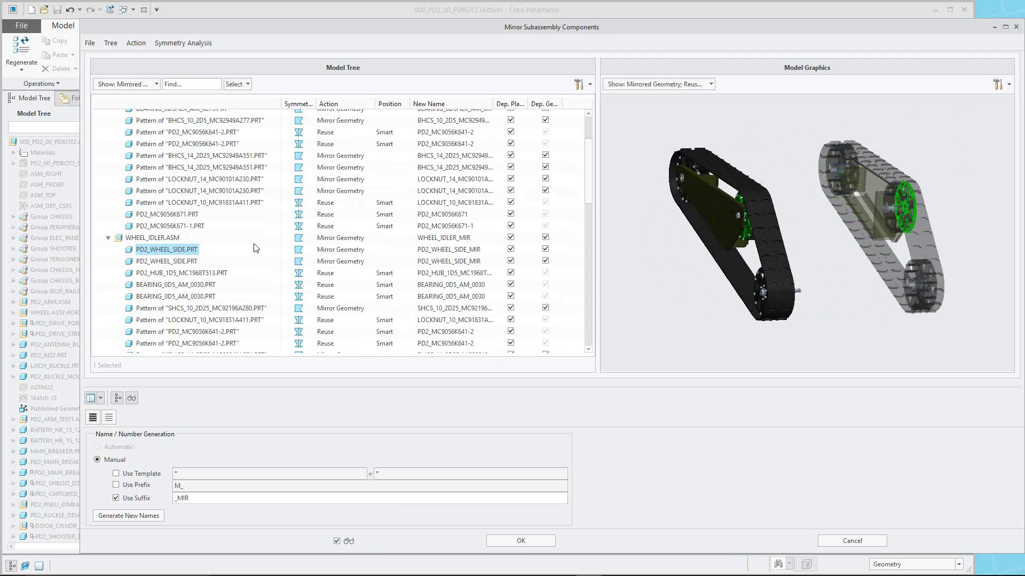
Step: Review the mirror actions available for the first WHEEL_IDLER.ASM, leaving Mirror Geometry selected
{"action": "left_click", "coordinate": [327, 239]}
{"action": "left_click", "coordinate": [370, 238]}
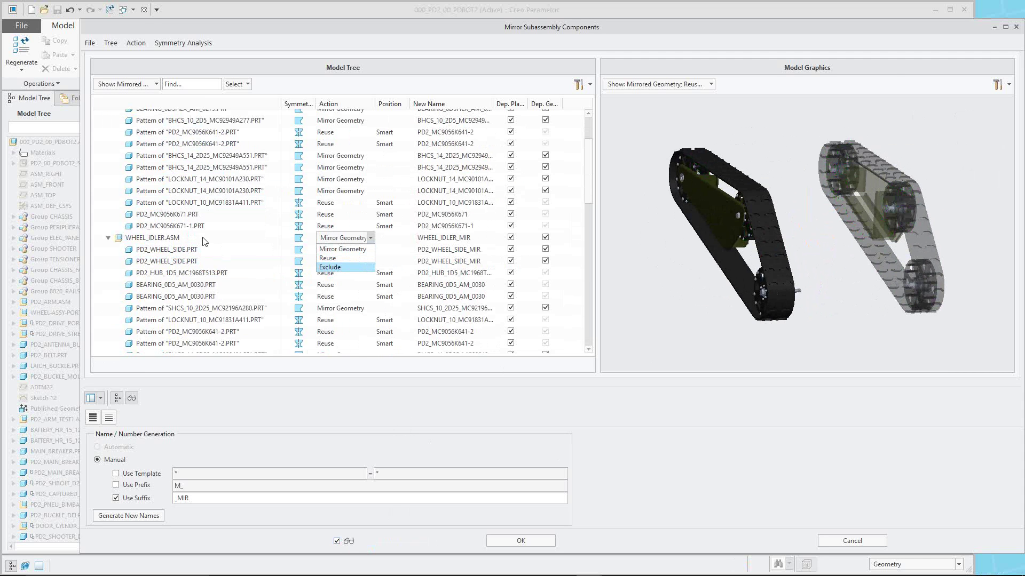
{"action": "left_click", "coordinate": [371, 239]}
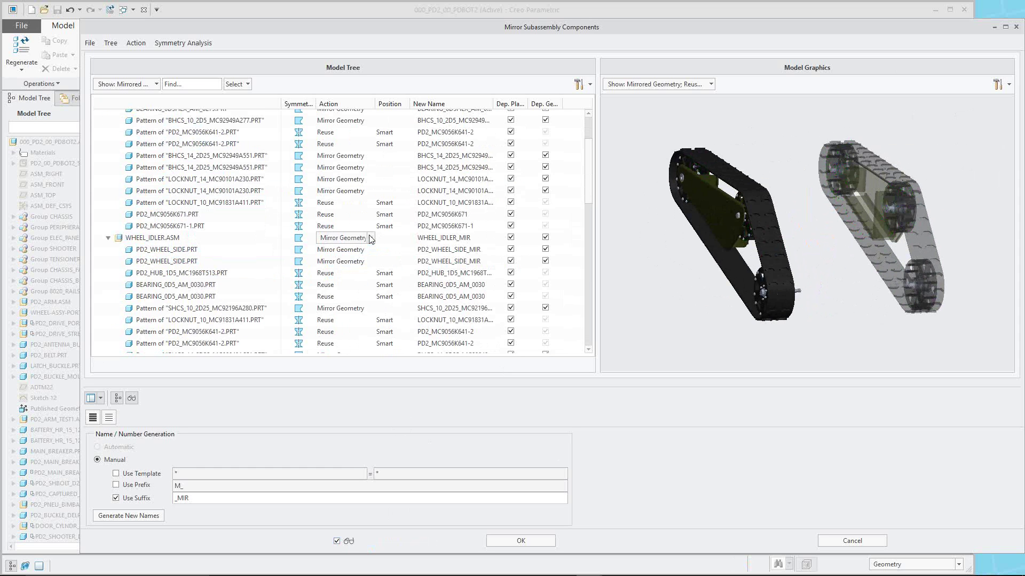
Step: Inspect the SHCS screw pattern, nut plate spacer, hex bolt, locknut and second WHEEL_IDLER.ASM in the mirror preview
{"action": "left_click", "coordinate": [194, 309]}
{"action": "scroll", "coordinate": [210, 301], "scroll_direction": "down", "scroll_amount": 3}
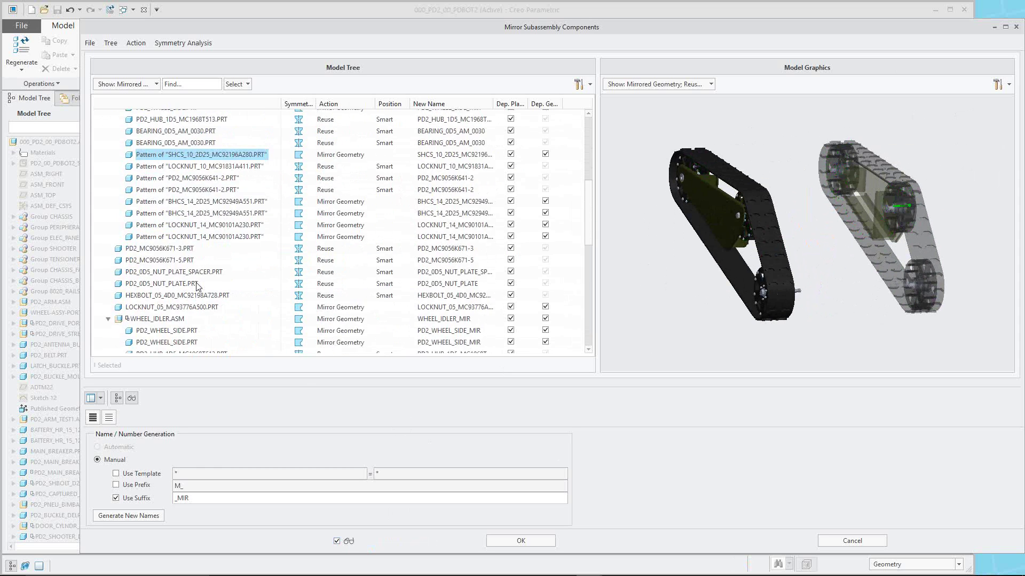
{"action": "left_click", "coordinate": [160, 251]}
{"action": "left_click", "coordinate": [167, 274]}
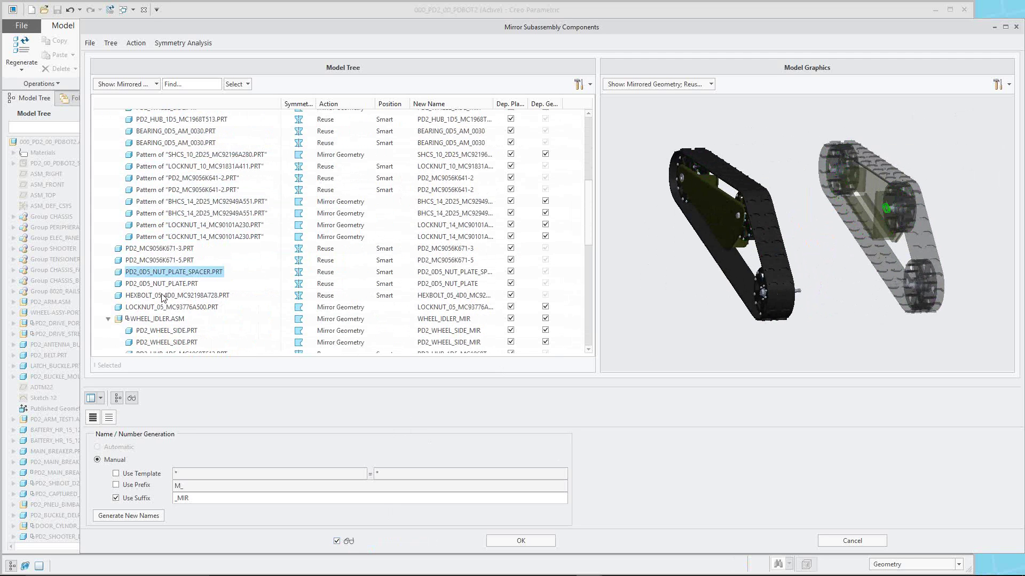
{"action": "left_click", "coordinate": [161, 295]}
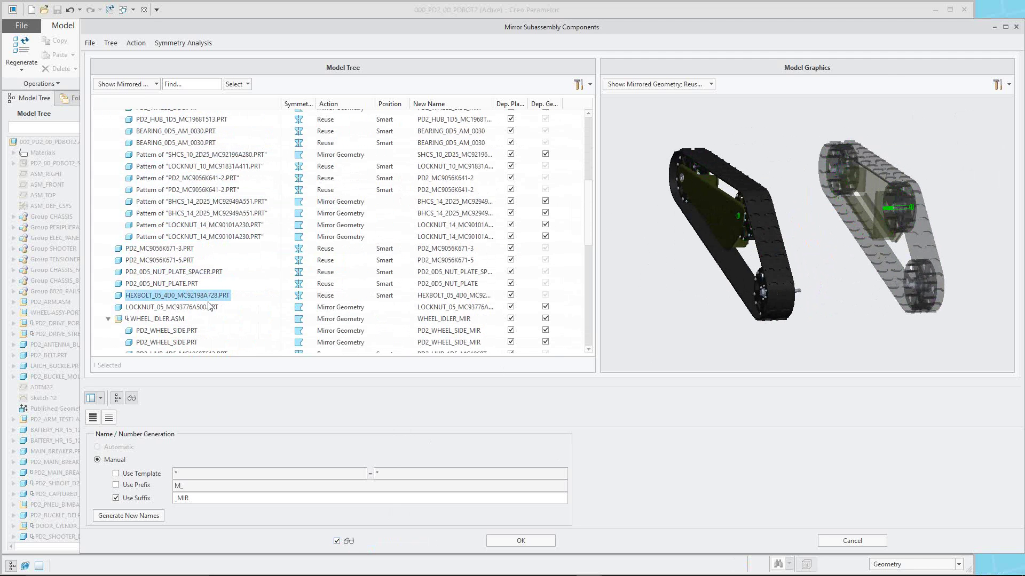
{"action": "left_click", "coordinate": [178, 307]}
{"action": "left_click", "coordinate": [170, 319]}
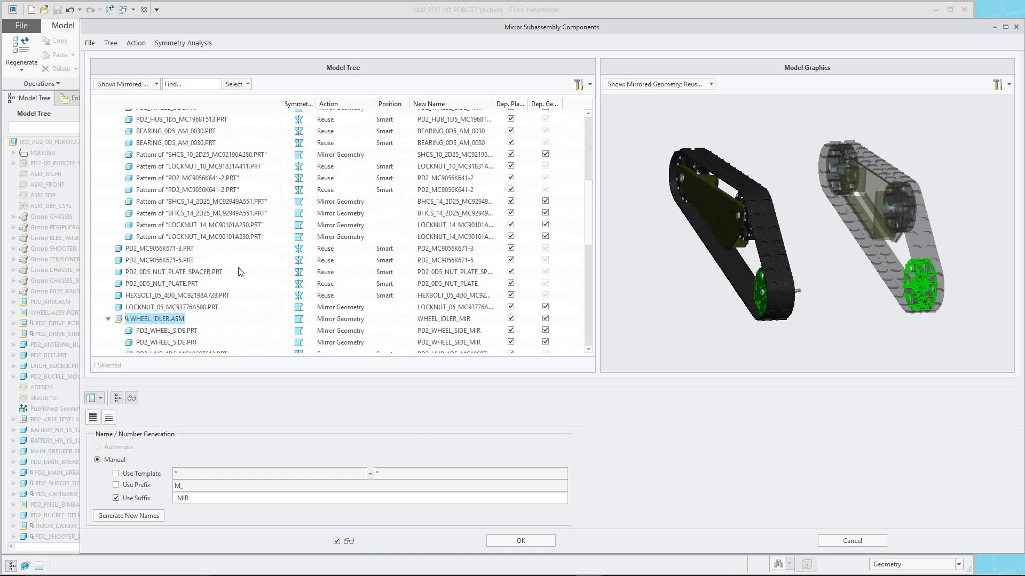
Step: Inspect the second idler's hub, bearings, screw, locknut and PD2_MC9056K641-2 patterns in the mirror preview
{"action": "scroll", "coordinate": [227, 280], "scroll_direction": "down", "scroll_amount": 2}
{"action": "scroll", "coordinate": [227, 280], "scroll_direction": "down", "scroll_amount": 1}
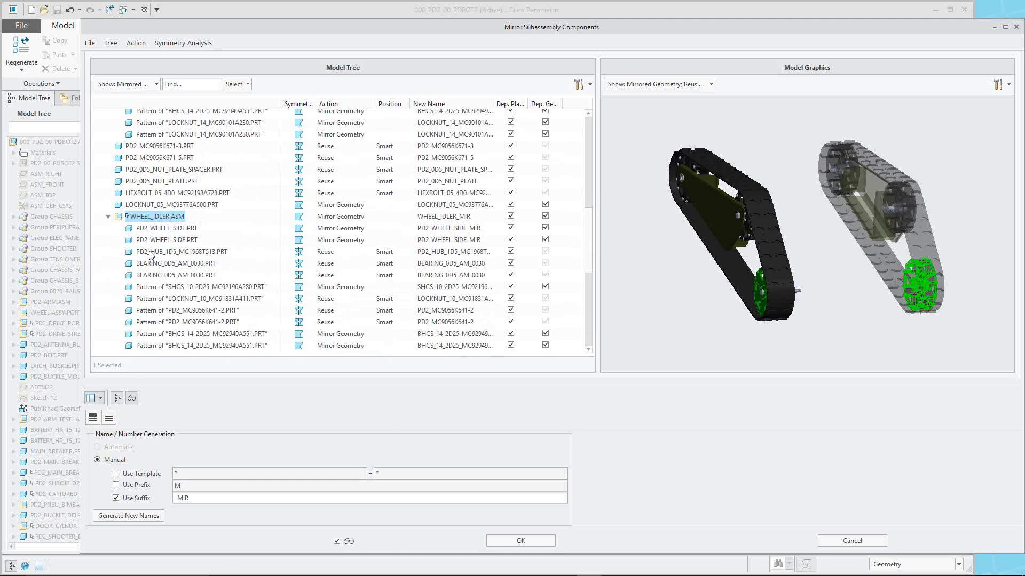
{"action": "left_click", "coordinate": [153, 252]}
{"action": "left_click", "coordinate": [158, 263]}
{"action": "left_click", "coordinate": [158, 274]}
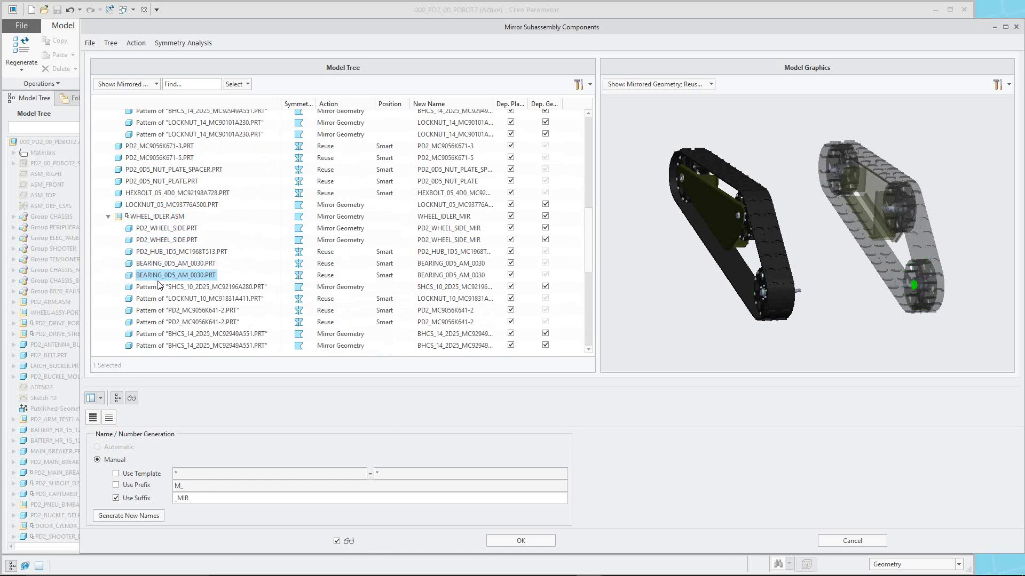
{"action": "left_click", "coordinate": [159, 287]}
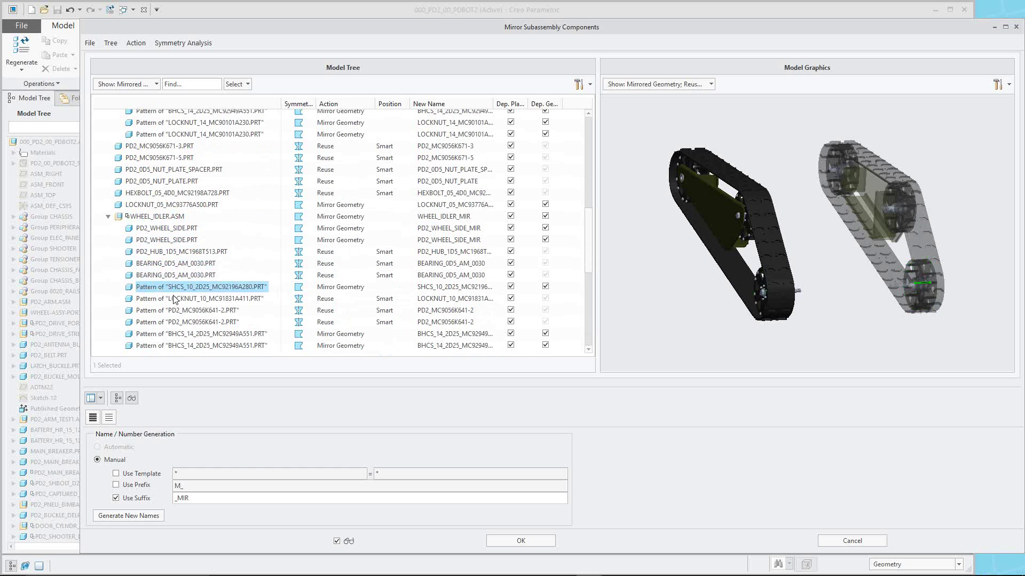
{"action": "left_click", "coordinate": [208, 299]}
{"action": "left_click", "coordinate": [207, 310]}
{"action": "left_click", "coordinate": [201, 322]}
{"action": "scroll", "coordinate": [231, 291], "scroll_direction": "up", "scroll_amount": 4}
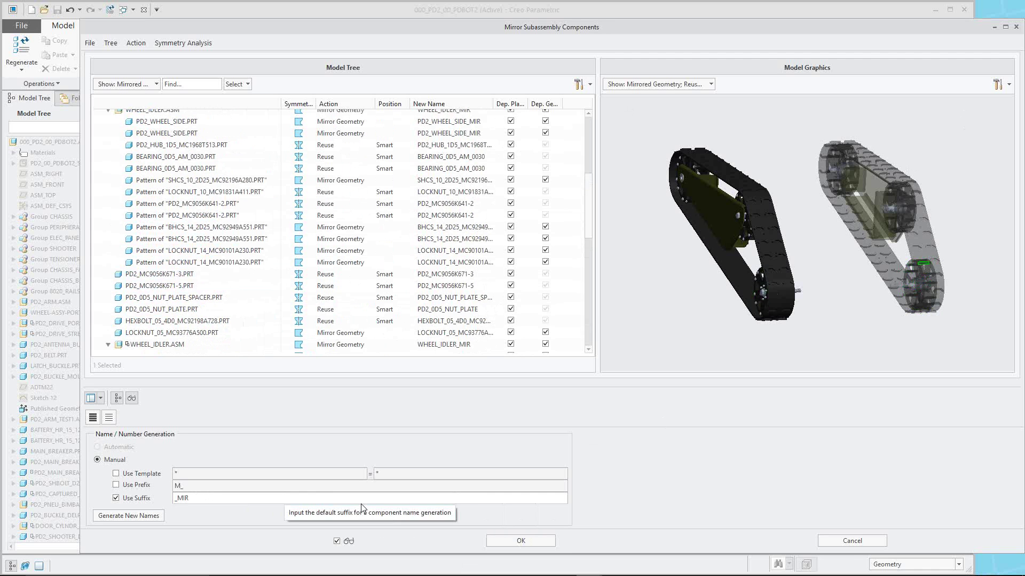
Step: Create the mirrored wheel subassembly and check it on the robot and at the end of the model tree
{"action": "left_click", "coordinate": [516, 537]}
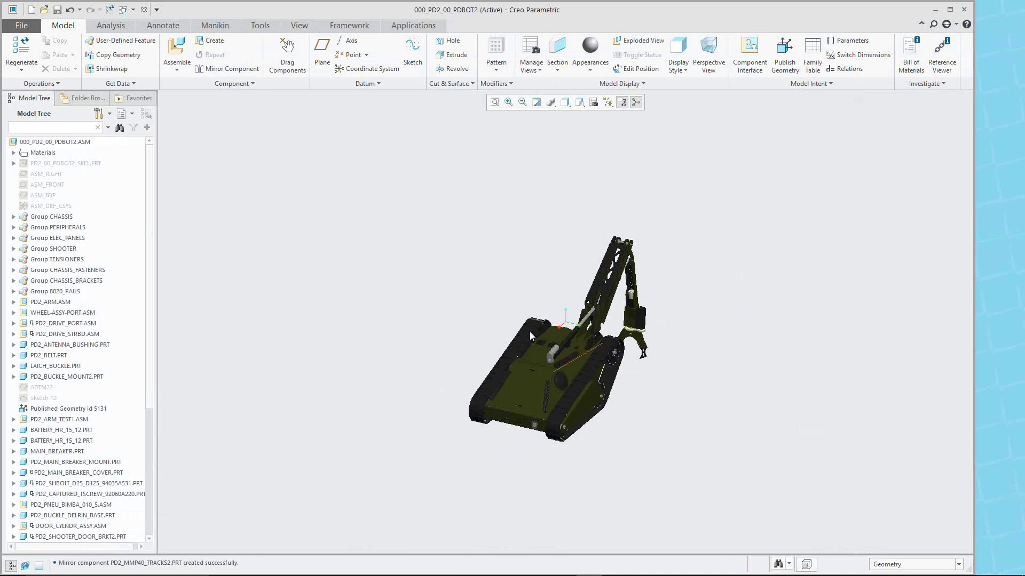
{"action": "mouse_move", "coordinate": [460, 331]}
{"action": "middle_mouse_down"}
{"action": "mouse_move", "coordinate": [493, 312]}
{"action": "mouse_move", "coordinate": [181, 341]}
{"action": "middle_mouse_up"}
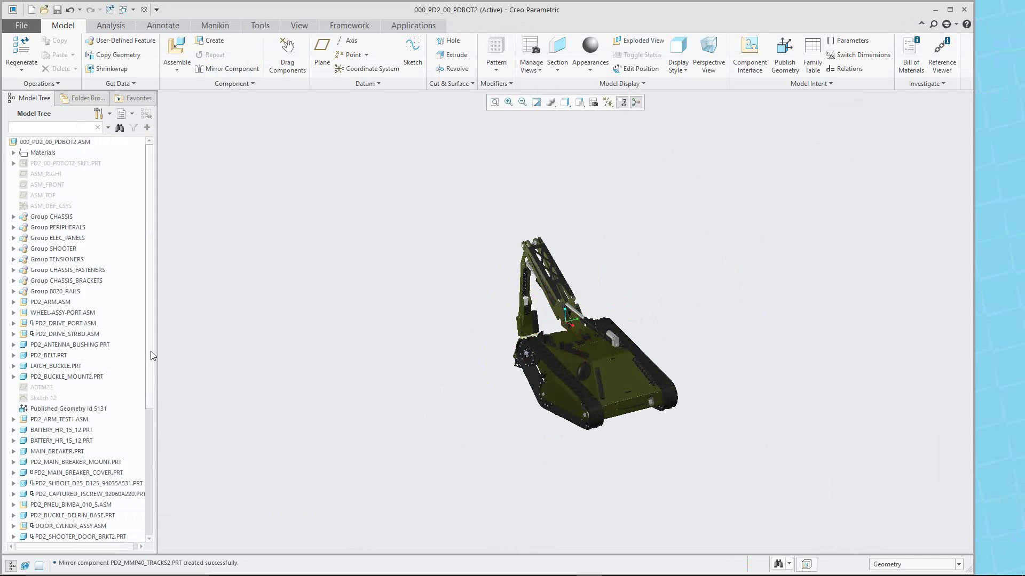
{"action": "left_click_drag", "start_coordinate": [152, 354], "coordinate": [152, 491]}
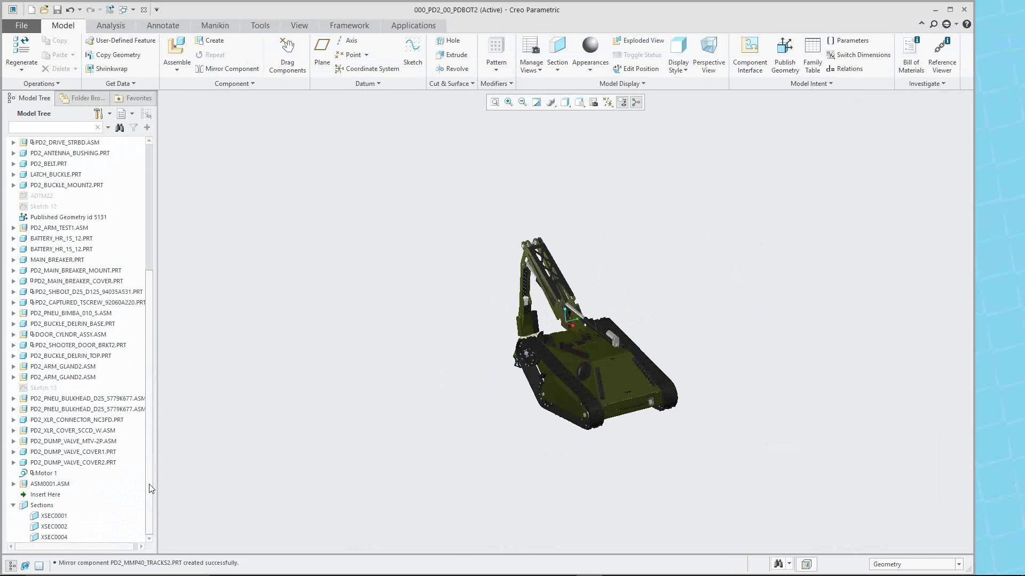
Step: Expand ASM0001.ASM in the model tree and inspect its drive wheel, idlers and reused PD2_MC9056K671 components on the robot
{"action": "left_click", "coordinate": [13, 484]}
{"action": "scroll", "coordinate": [79, 460], "scroll_direction": "down", "scroll_amount": 2}
{"action": "scroll", "coordinate": [78, 460], "scroll_direction": "down", "scroll_amount": 3}
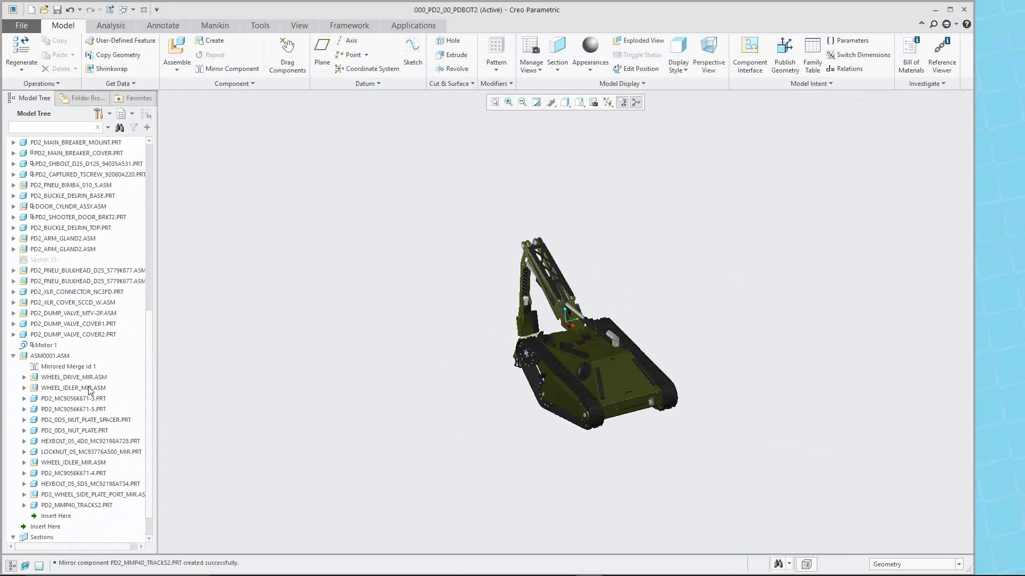
{"action": "left_click", "coordinate": [66, 378]}
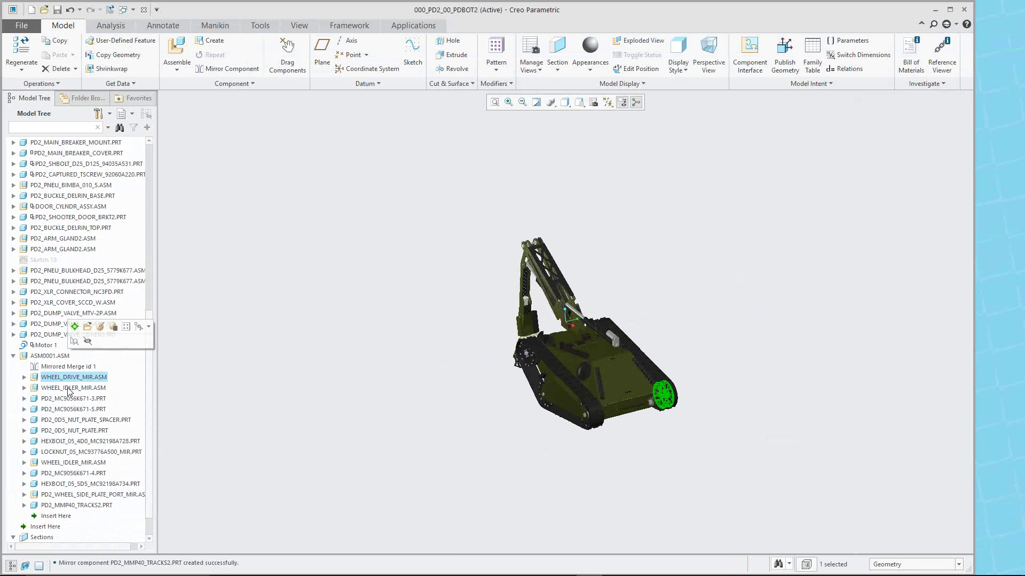
{"action": "left_click", "coordinate": [68, 388]}
{"action": "left_click", "coordinate": [68, 399]}
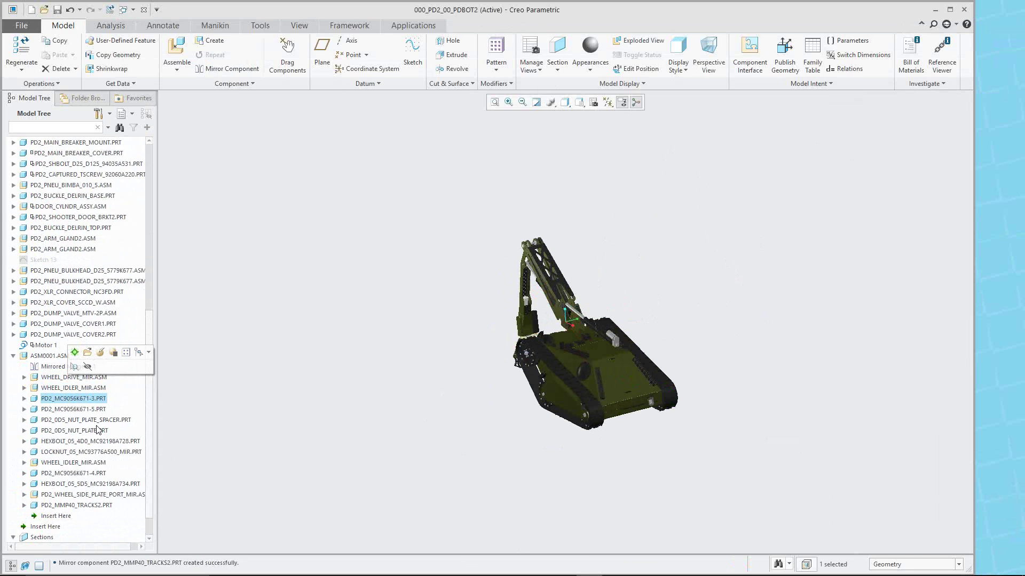
{"action": "left_click", "coordinate": [69, 462]}
{"action": "left_click", "coordinate": [296, 350]}
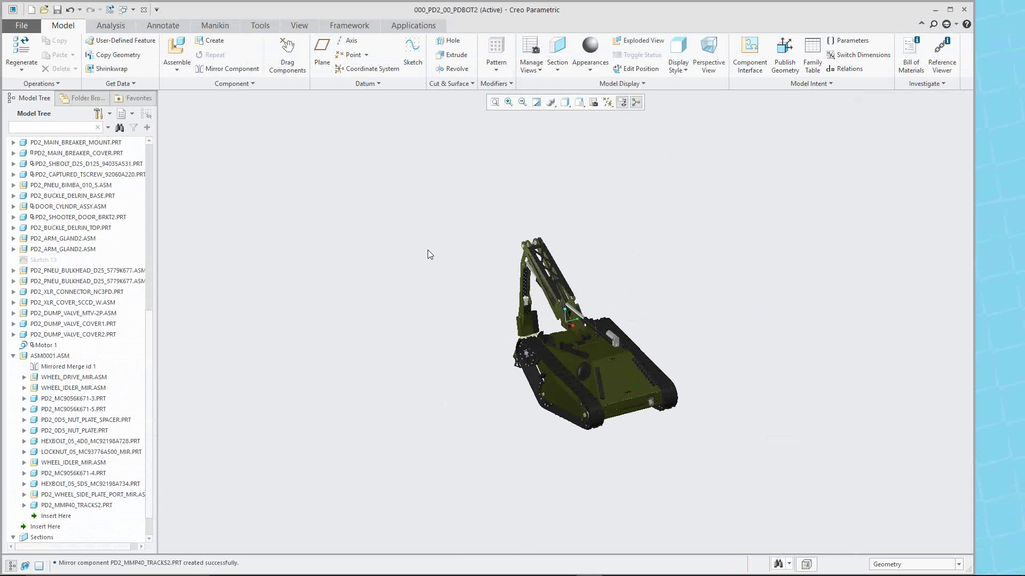
{"action": "scroll", "coordinate": [690, 264], "scroll_direction": "up", "scroll_amount": 2}
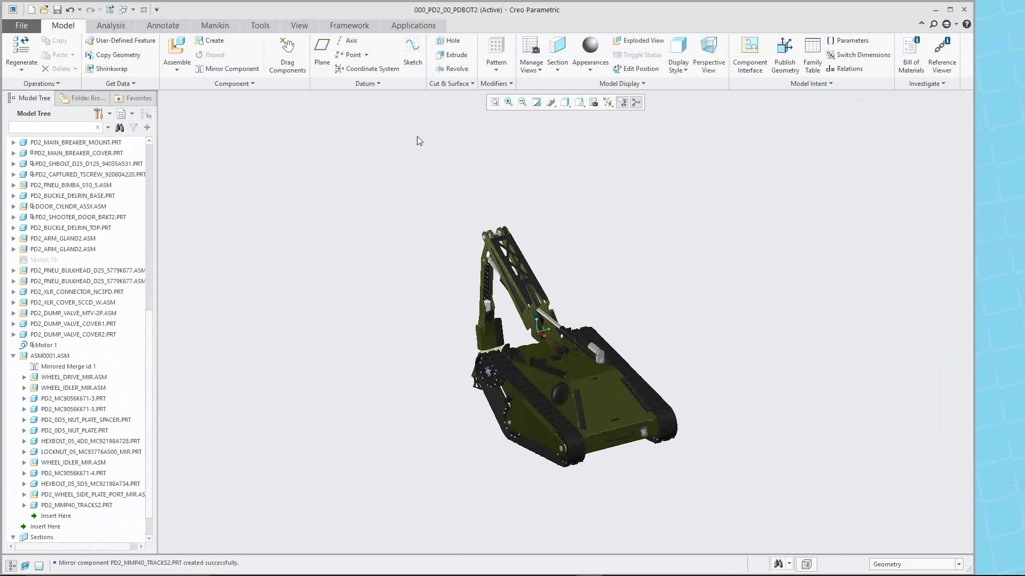
Step: Close the robot assembly and erase all models not displayed from the session
{"action": "left_click", "coordinate": [143, 10]}
{"action": "left_click", "coordinate": [142, 60]}
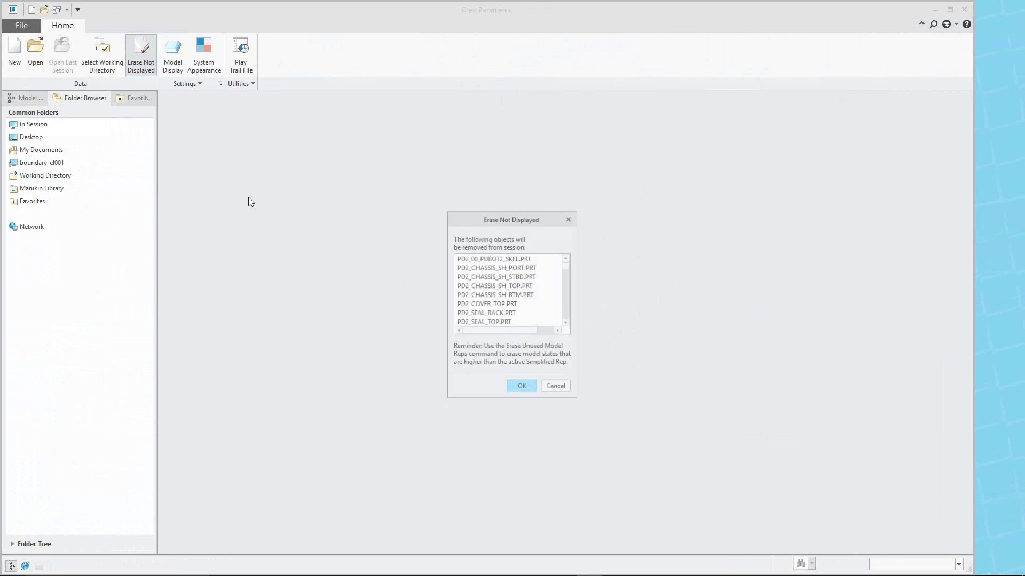
{"action": "key", "text": "Return"}
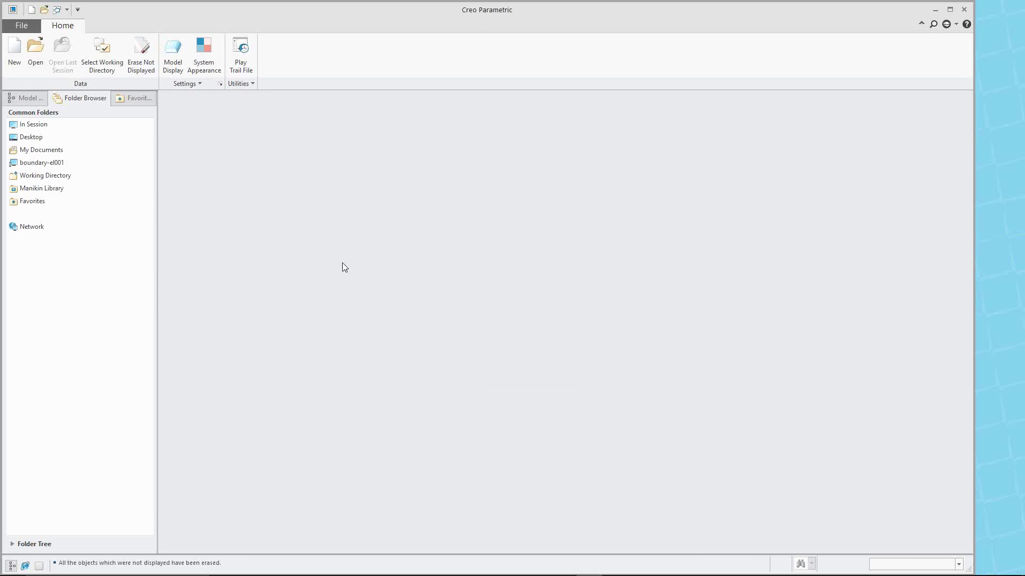
Step: Open pd2_gripper_1.asm from the Mirror folder, limiting the file list to Assembly (*.asm)
{"action": "left_click", "coordinate": [35, 54]}
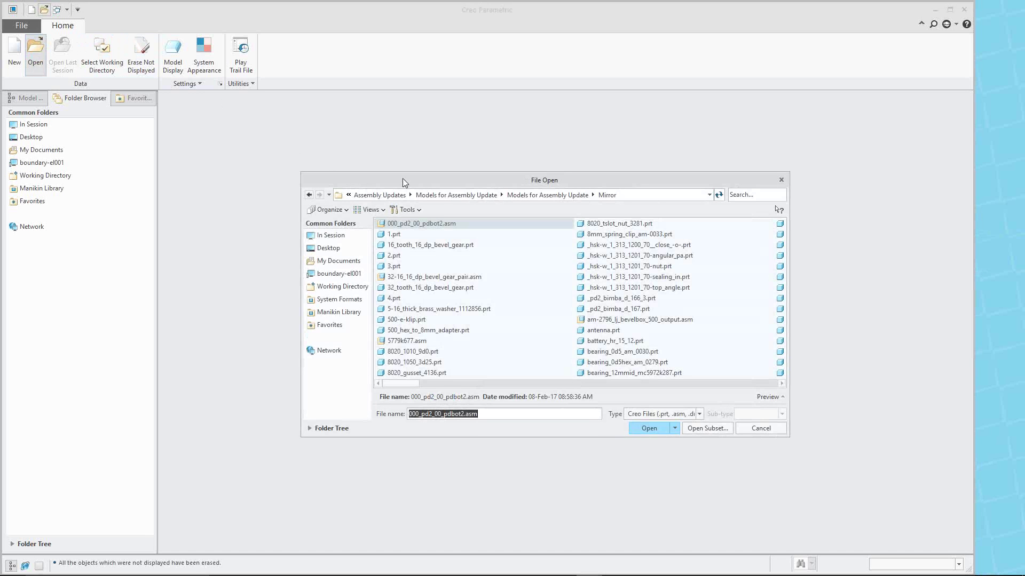
{"action": "left_click", "coordinate": [430, 141]}
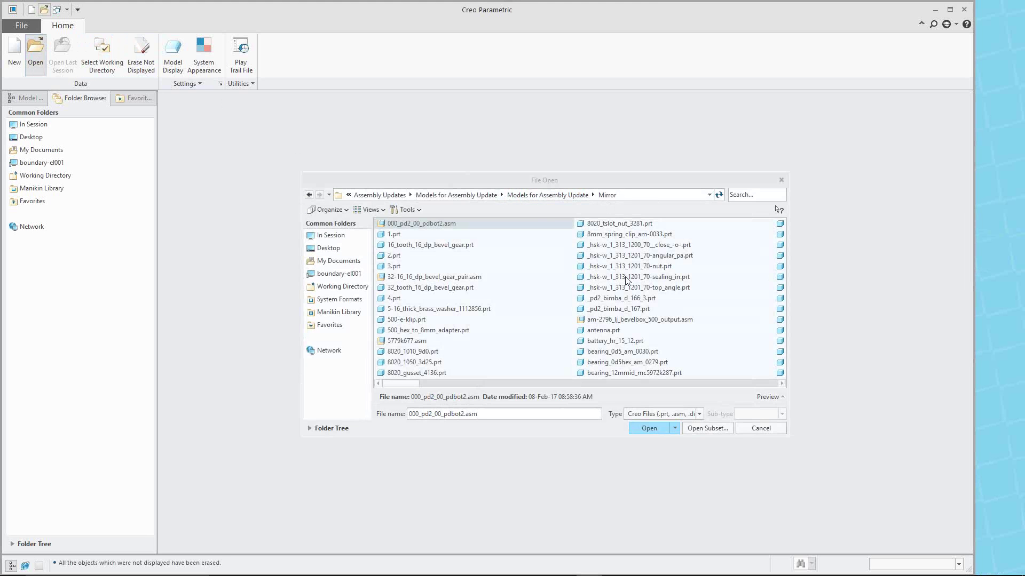
{"action": "left_click", "coordinate": [699, 414]}
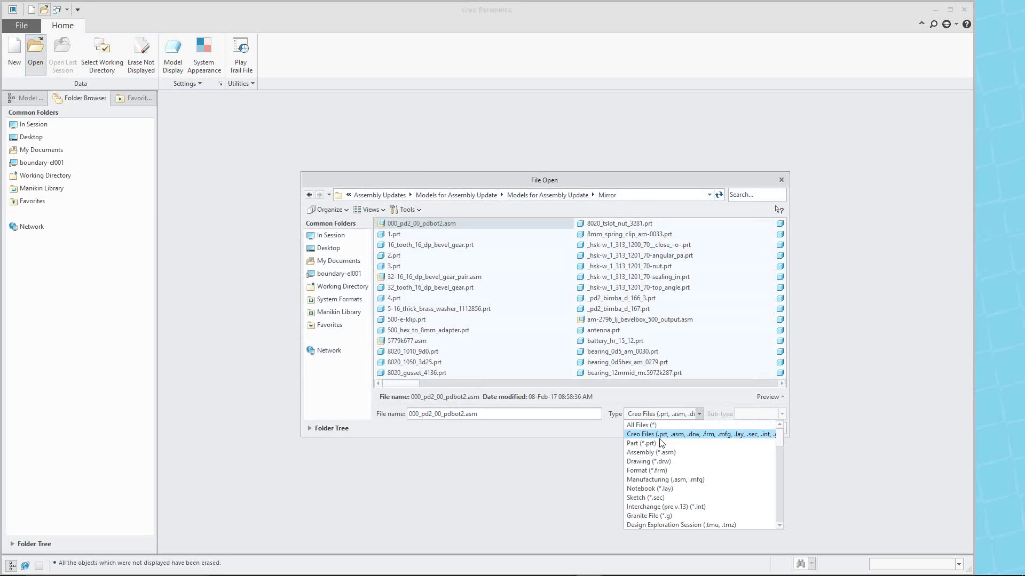
{"action": "left_click", "coordinate": [655, 452]}
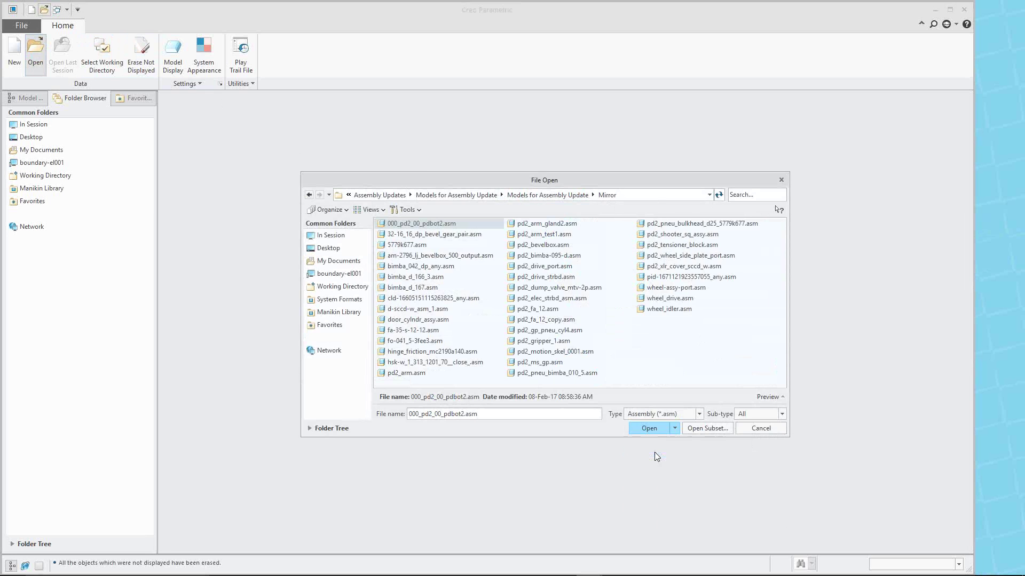
{"action": "double_click", "coordinate": [543, 342]}
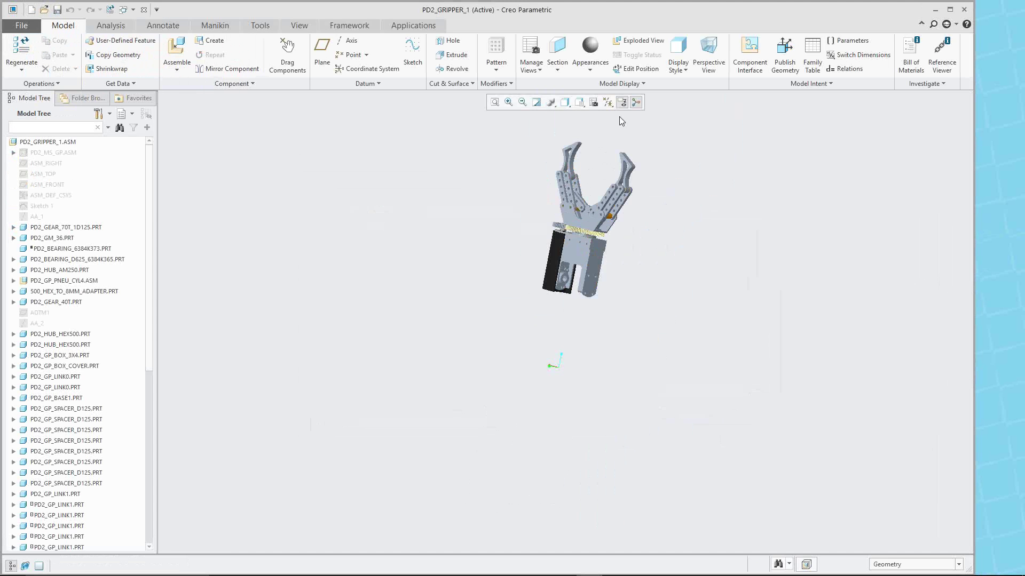
{"action": "middle_click_drag", "start_coordinate": [644, 158], "coordinate": [614, 214]}
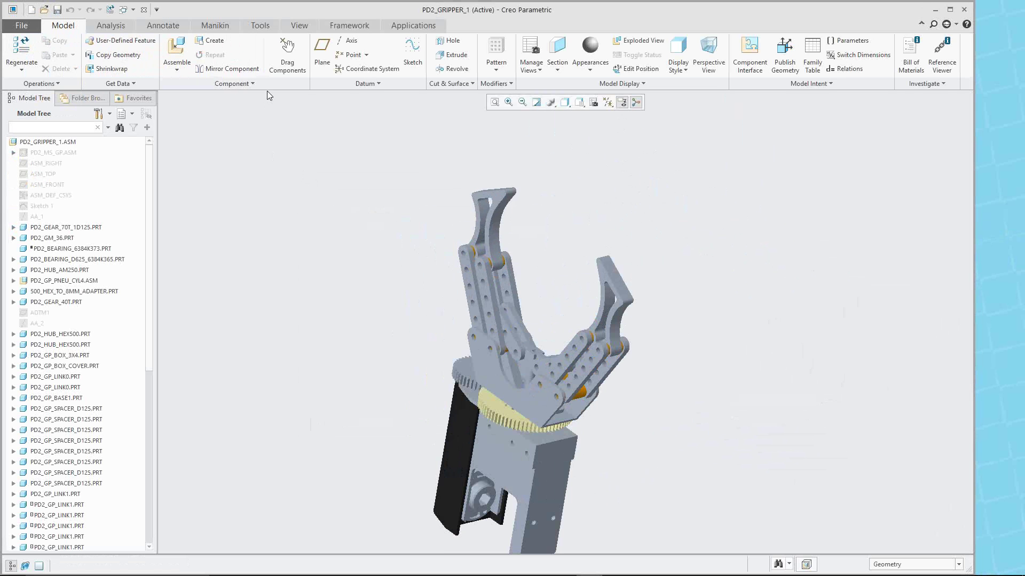
Step: Start a component Boolean Operation of type Merge with PD2_GP_FINGER.PRT and PD2_GP_BASE1.PRT as the modified models
{"action": "left_click", "coordinate": [249, 82]}
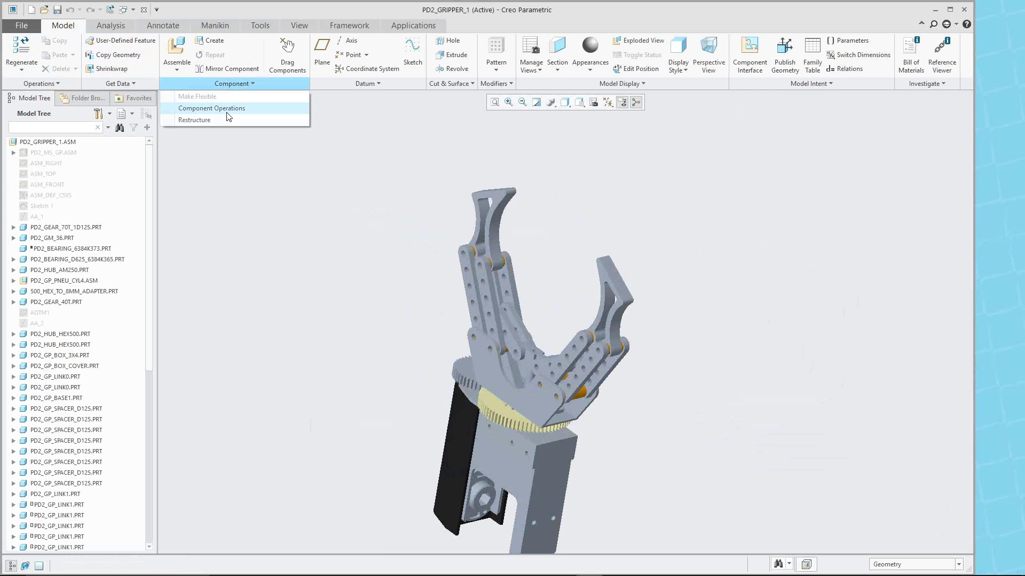
{"action": "left_click", "coordinate": [228, 110]}
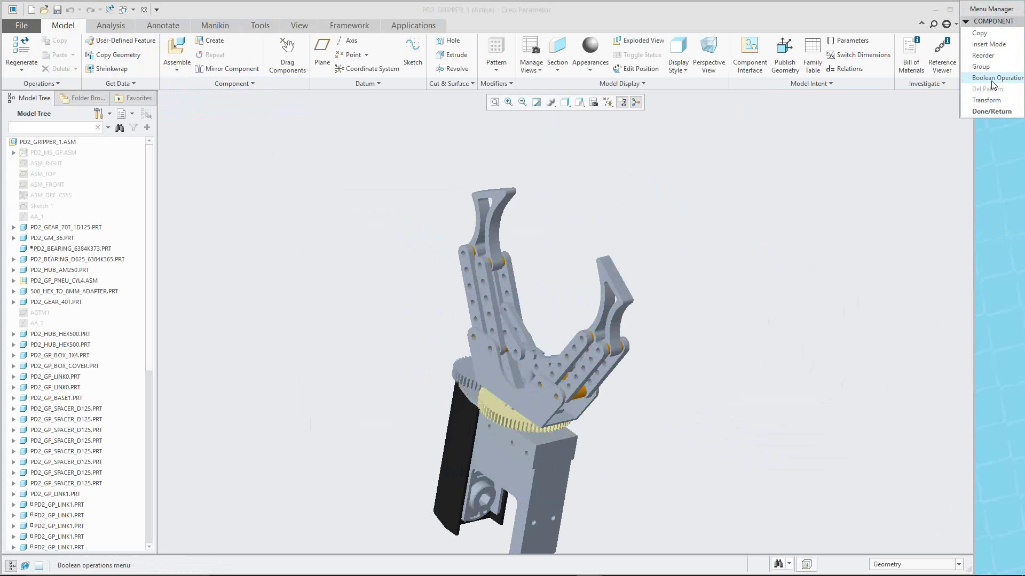
{"action": "left_click", "coordinate": [994, 80]}
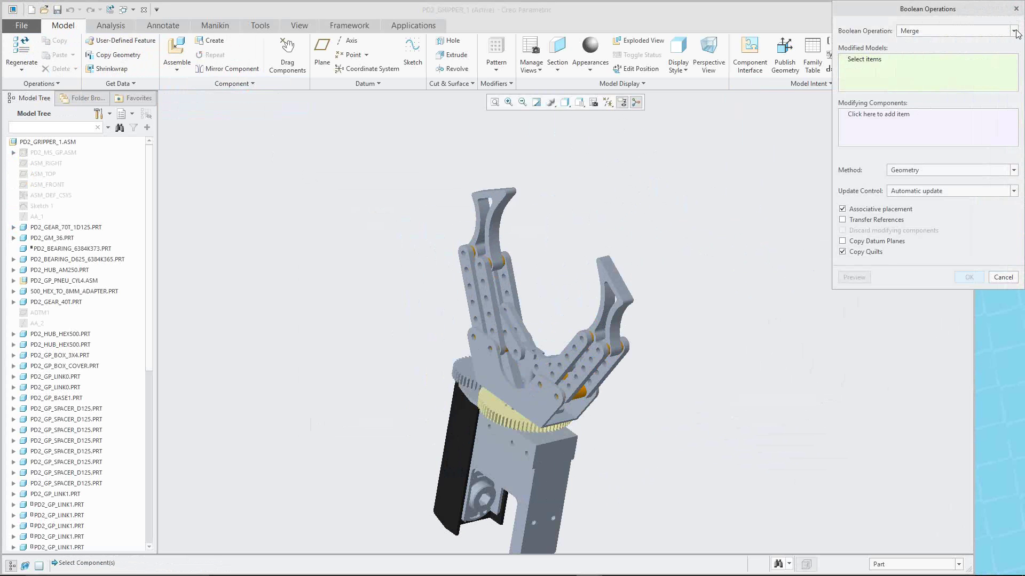
{"action": "left_click", "coordinate": [1014, 32]}
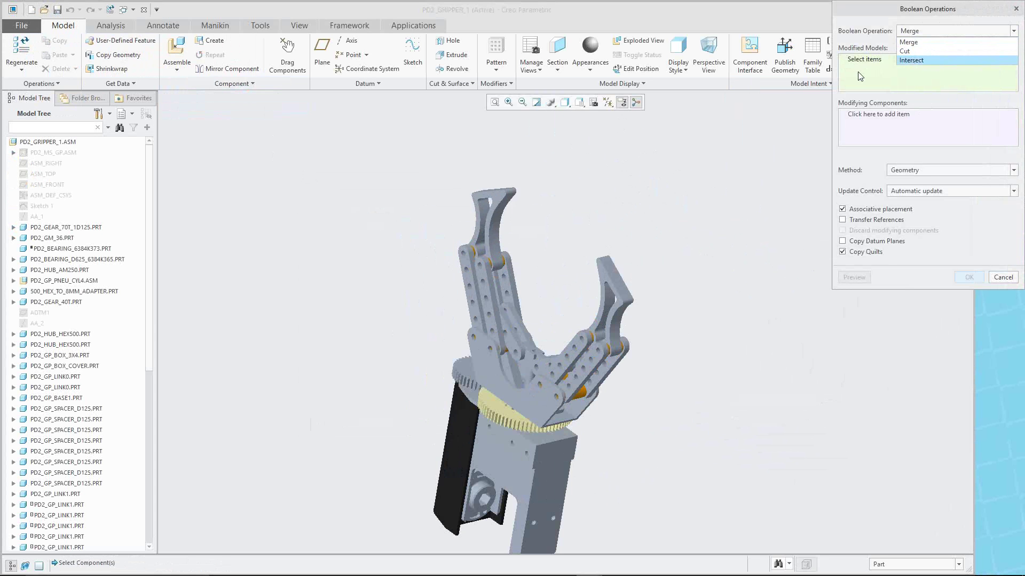
{"action": "key", "text": "Escape"}
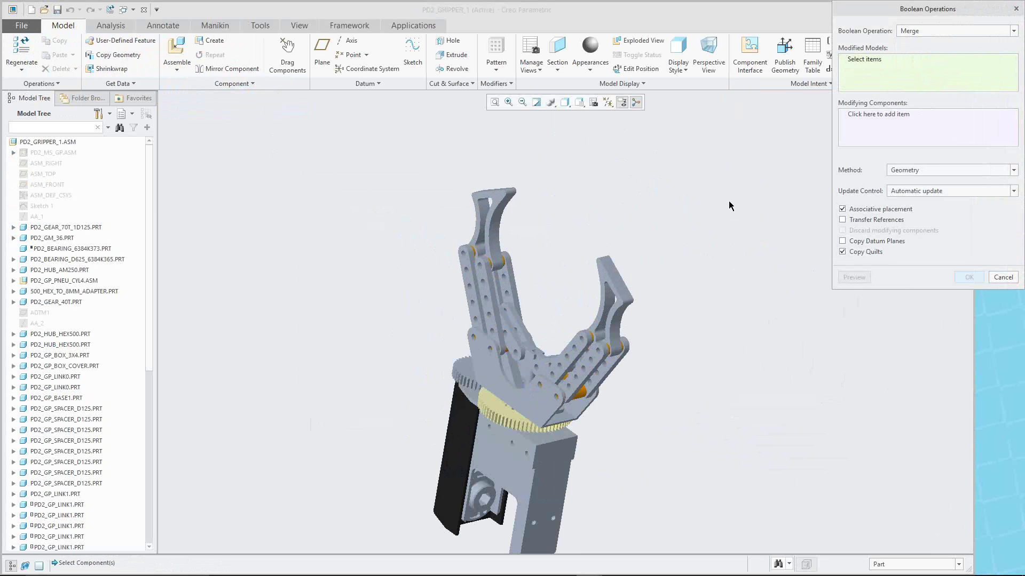
{"action": "left_click", "coordinate": [630, 294]}
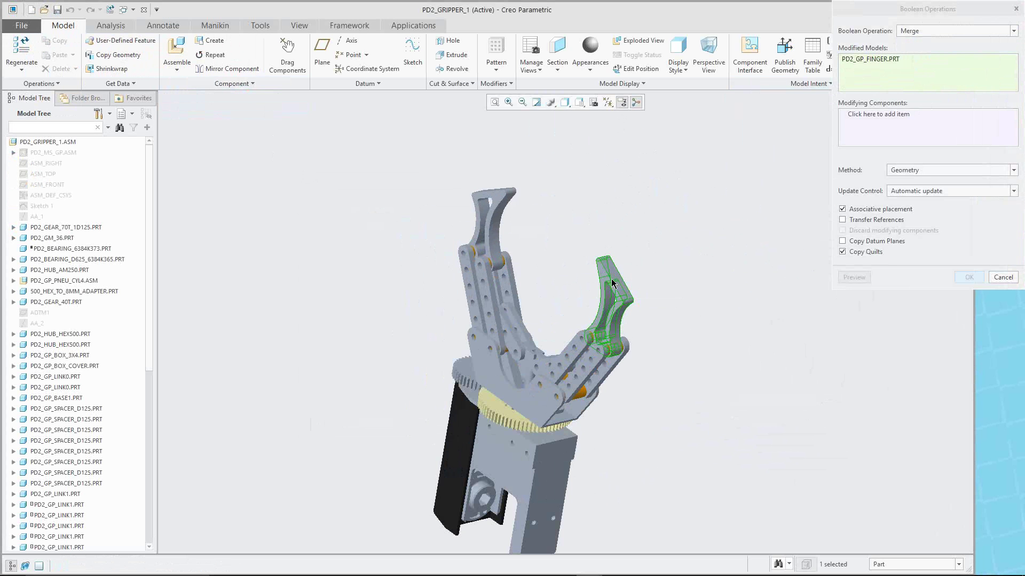
{"action": "left_click", "coordinate": [552, 408]}
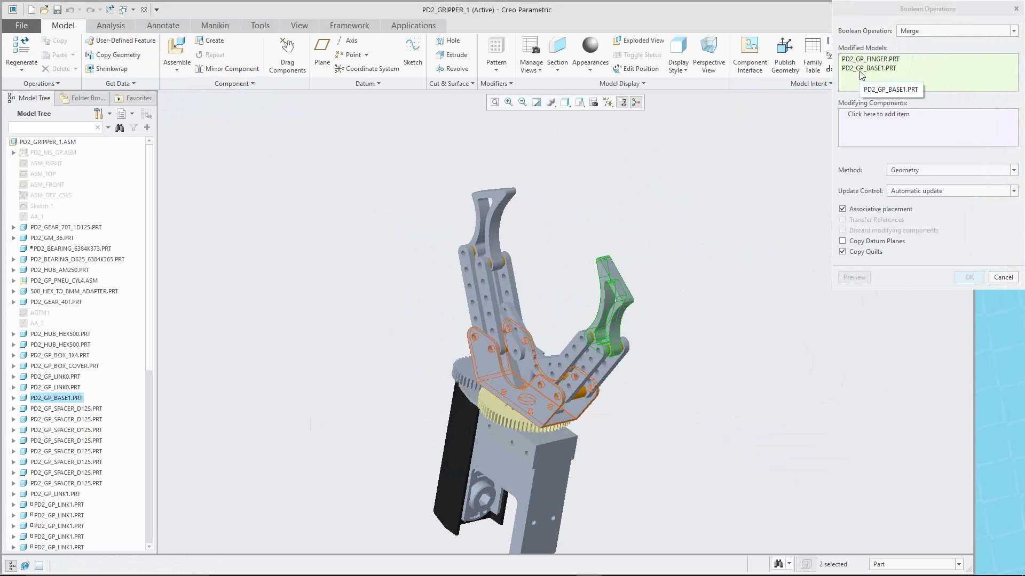
Step: Add the four PD2_GP_LINK1.PRT links joining the selected finger to the base as modifying components
{"action": "left_click", "coordinate": [890, 120]}
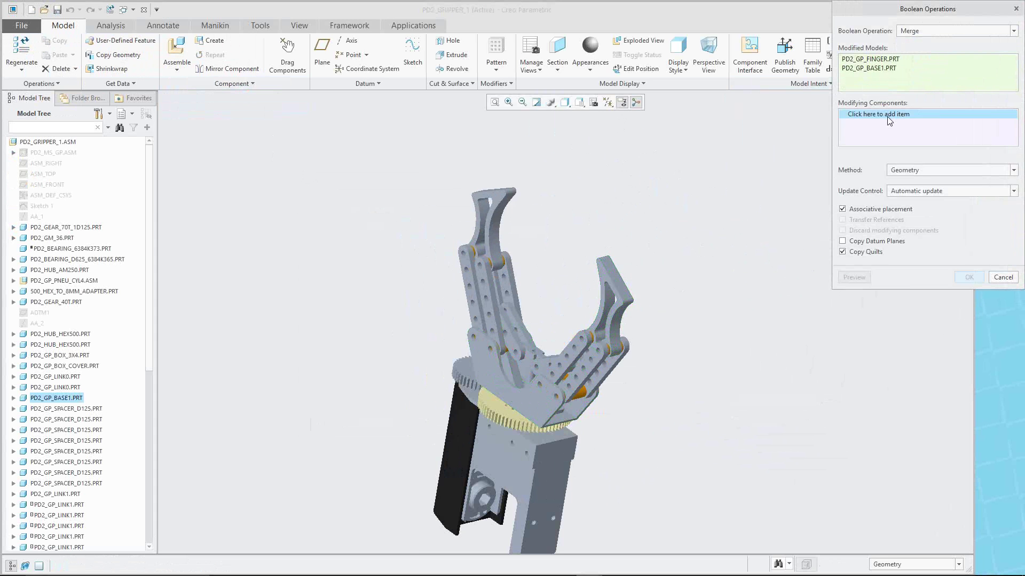
{"action": "scroll", "coordinate": [598, 413], "scroll_direction": "up", "scroll_amount": 3}
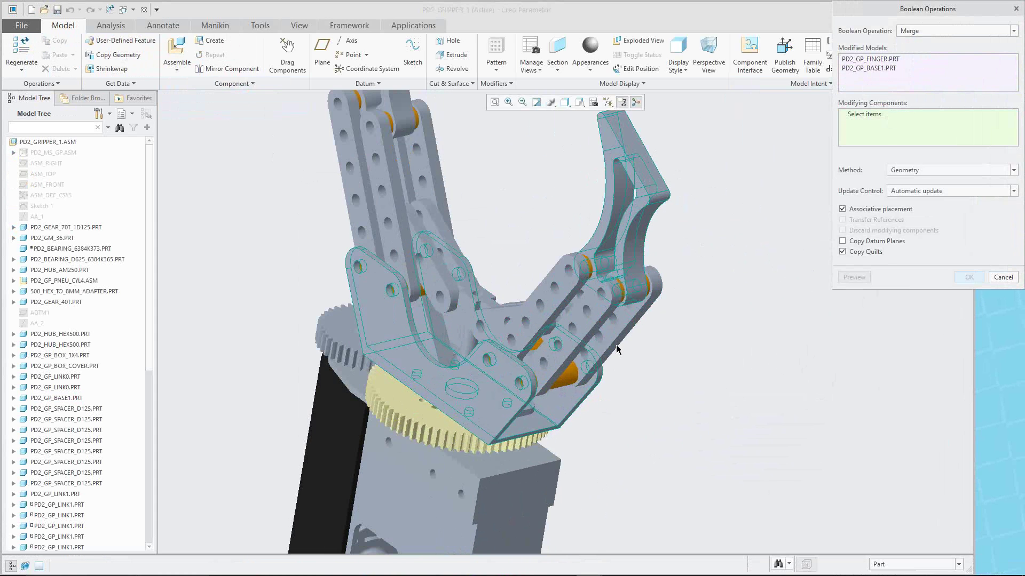
{"action": "left_click", "coordinate": [620, 333]}
{"action": "left_click", "coordinate": [595, 328]}
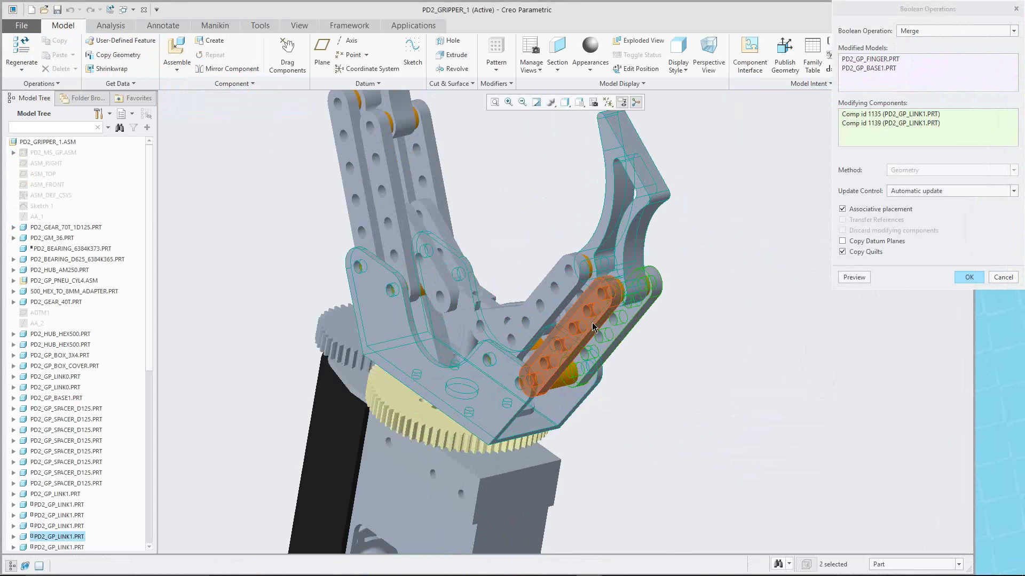
{"action": "left_click", "coordinate": [631, 298]}
{"action": "middle_click_drag", "start_coordinate": [662, 304], "coordinate": [659, 299]}
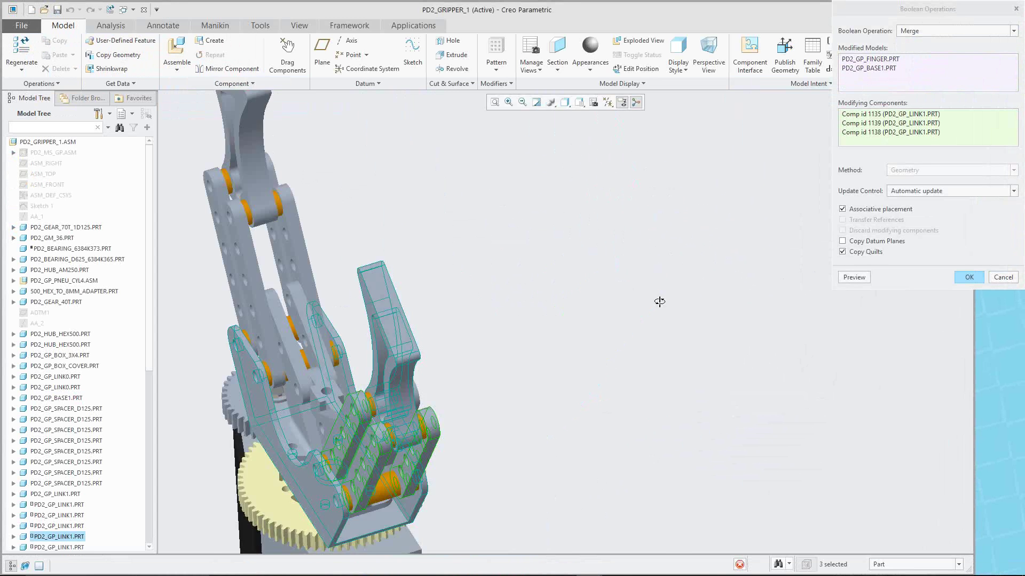
{"action": "scroll", "coordinate": [609, 329], "scroll_direction": "down", "scroll_amount": 5}
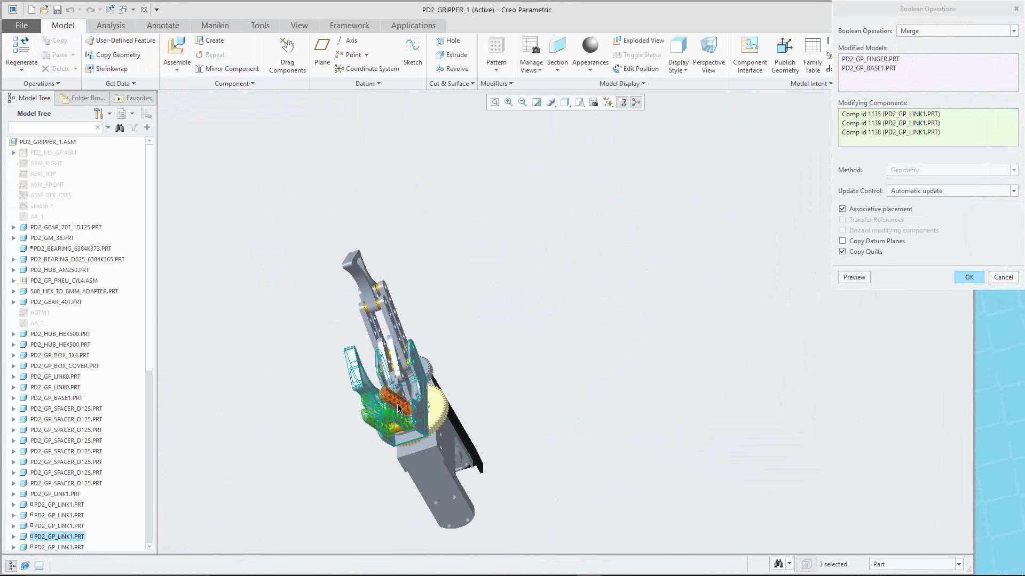
{"action": "left_click", "coordinate": [455, 404]}
{"action": "middle_click_drag", "start_coordinate": [530, 378], "coordinate": [687, 314]}
{"action": "scroll", "coordinate": [687, 315], "scroll_direction": "up", "scroll_amount": 4}
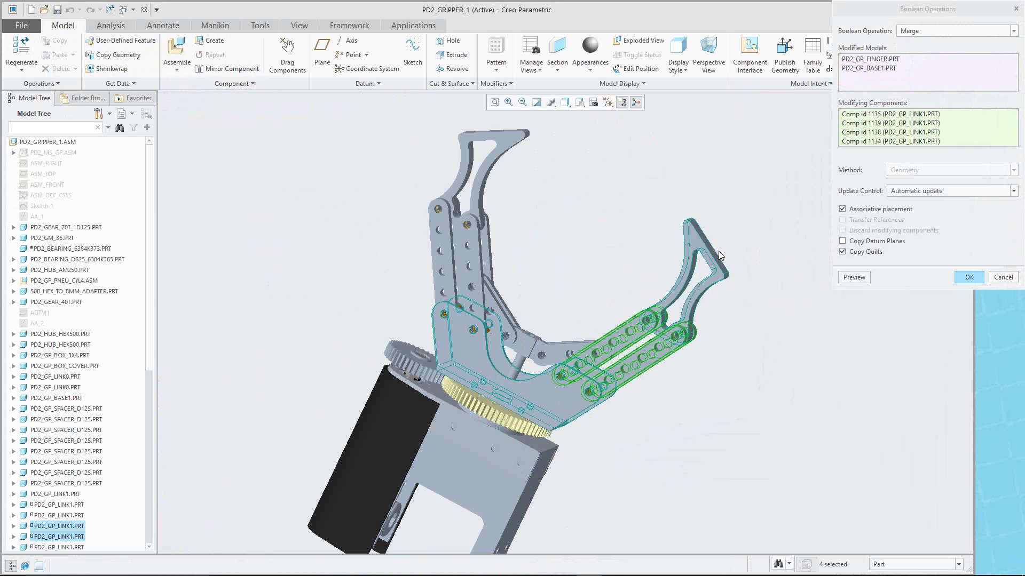
{"action": "scroll", "coordinate": [700, 371], "scroll_direction": "up", "scroll_amount": 1}
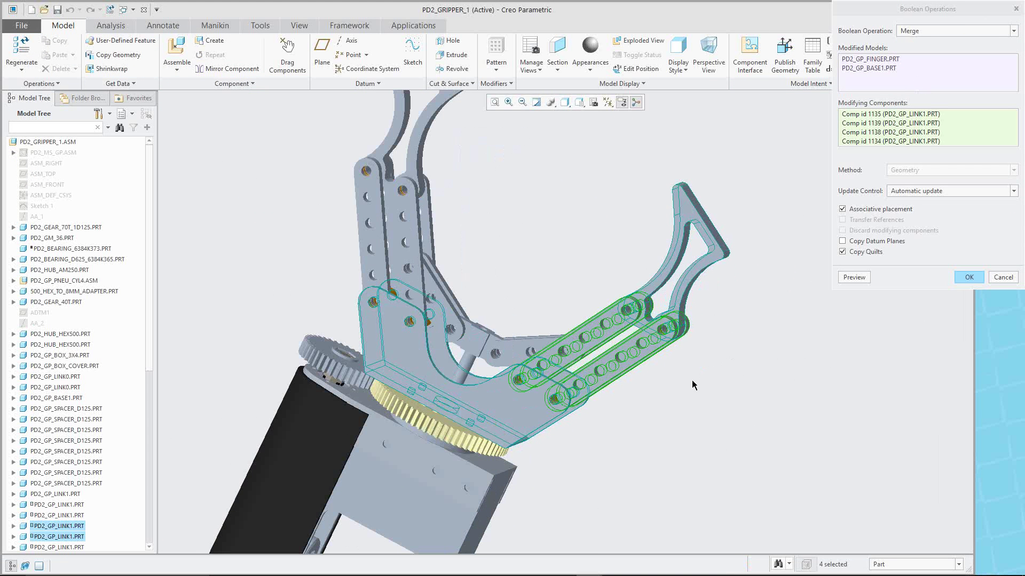
{"action": "scroll", "coordinate": [671, 392], "scroll_direction": "up", "scroll_amount": 1}
{"action": "scroll", "coordinate": [671, 392], "scroll_direction": "down", "scroll_amount": 1}
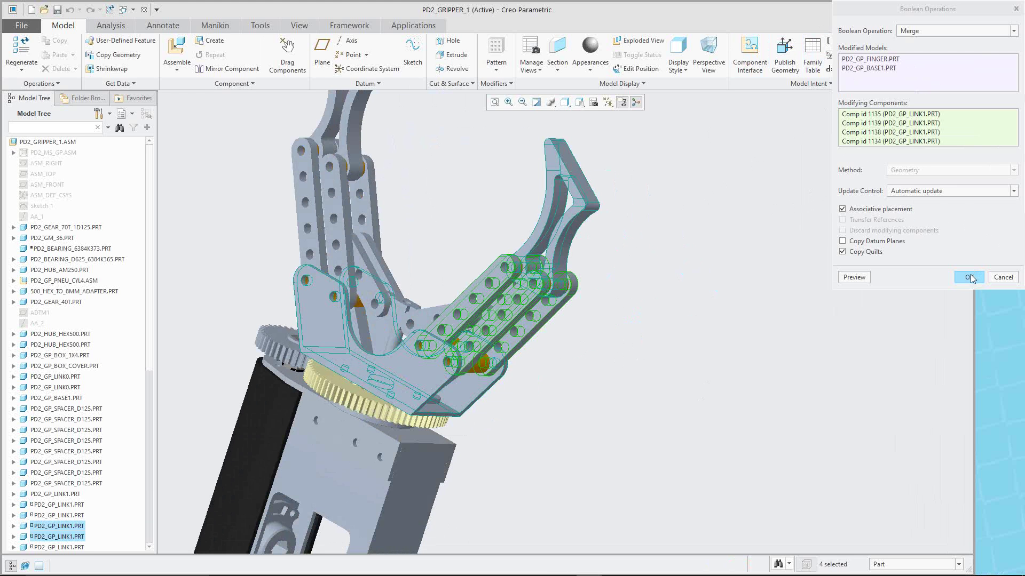
Step: Review the update control options, keep Automatic update, then apply the merge and finish the component operations
{"action": "left_click", "coordinate": [1013, 192]}
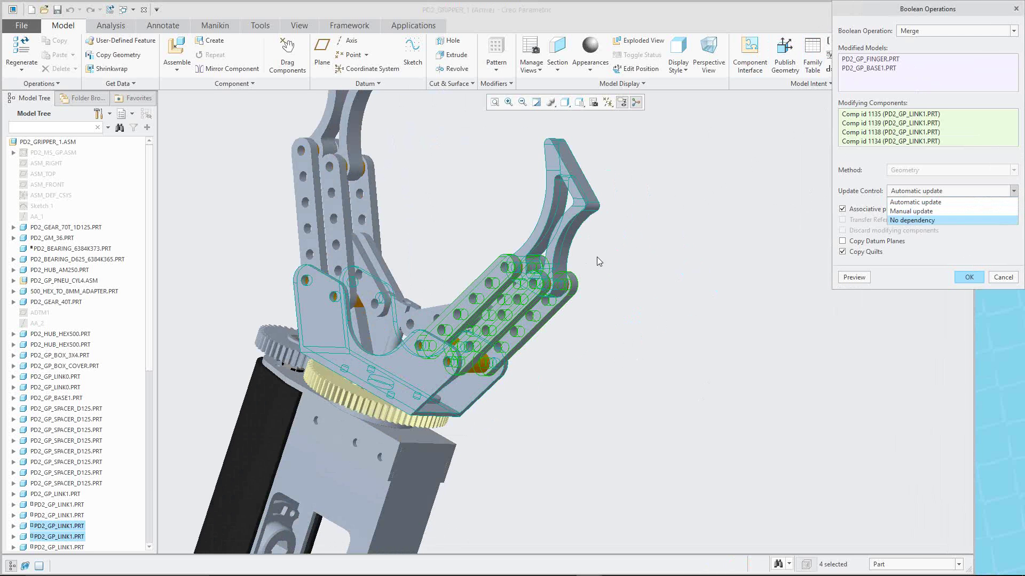
{"action": "left_click", "coordinate": [968, 279]}
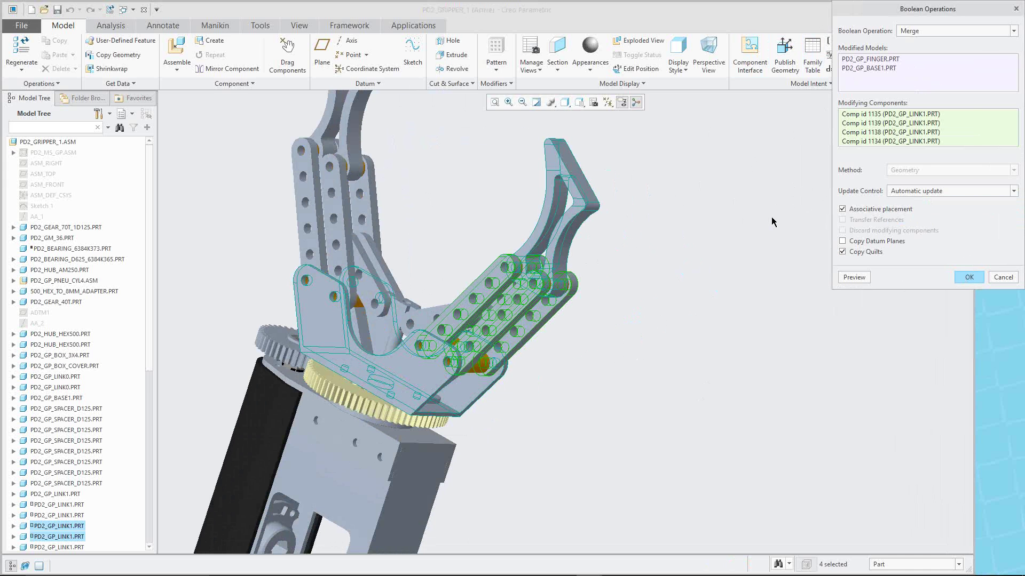
{"action": "left_click", "coordinate": [966, 279]}
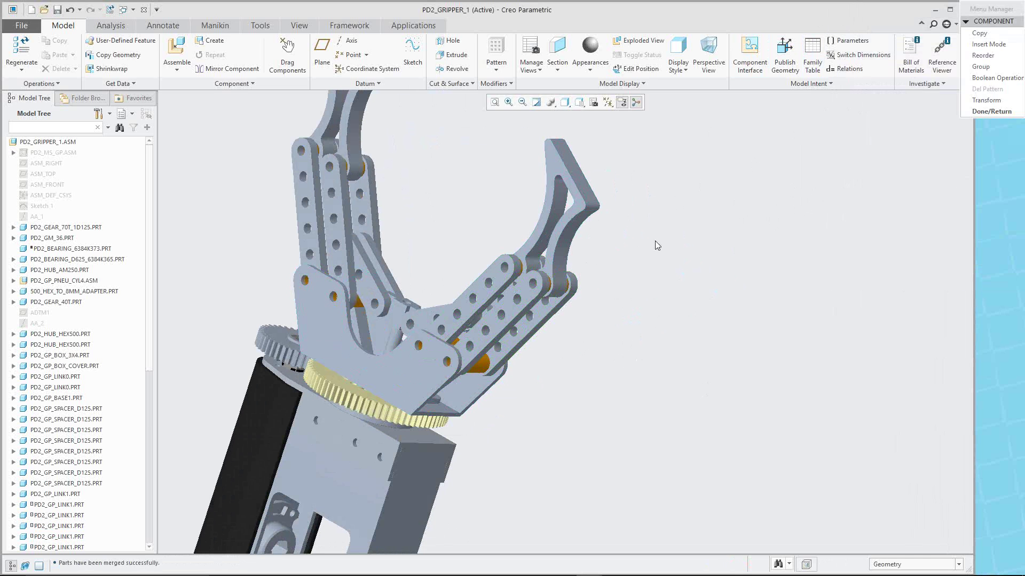
{"action": "left_click", "coordinate": [991, 112]}
Step: Open the merged gripper finger PD2_GP_FINGER.PRT in its own window from the assembly
{"action": "middle_click_drag", "start_coordinate": [629, 254], "coordinate": [613, 192]}
{"action": "left_click", "coordinate": [585, 182]}
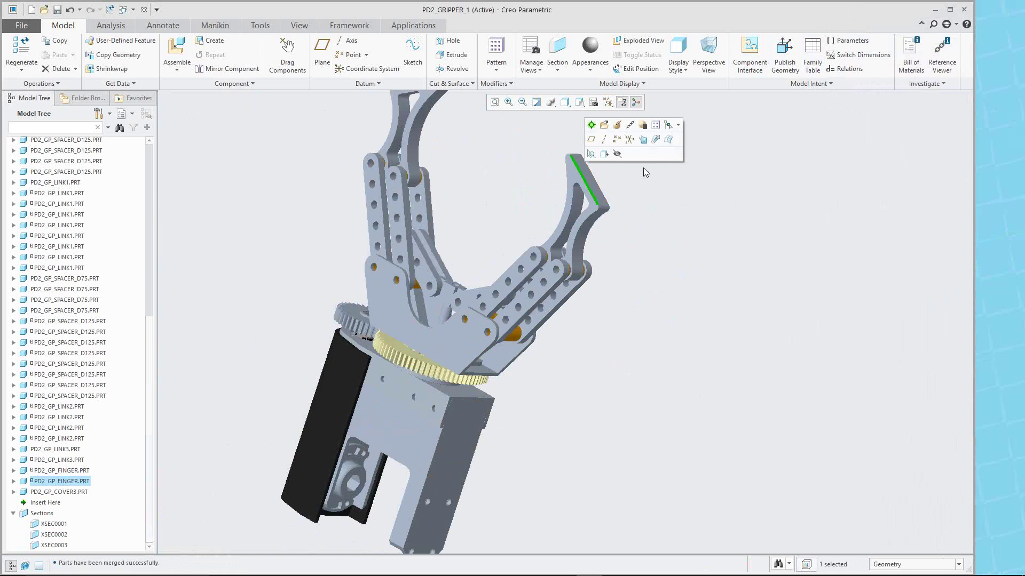
{"action": "left_click", "coordinate": [604, 125]}
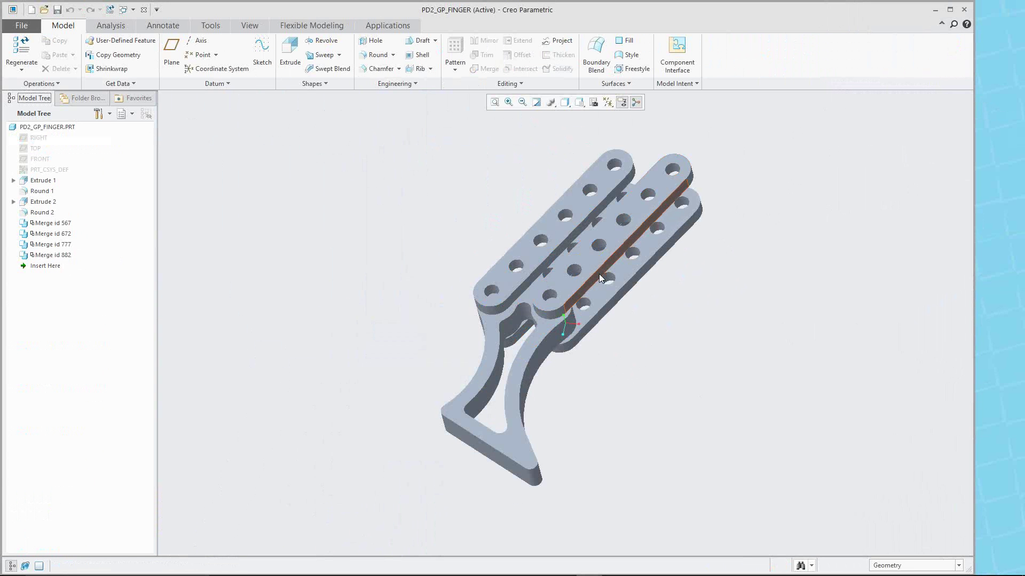
Step: Inspect the last two merge features, Merge id 777 and Merge id 882, and the merged link geometry on the finger
{"action": "left_click", "coordinate": [50, 245]}
{"action": "left_click", "coordinate": [53, 255]}
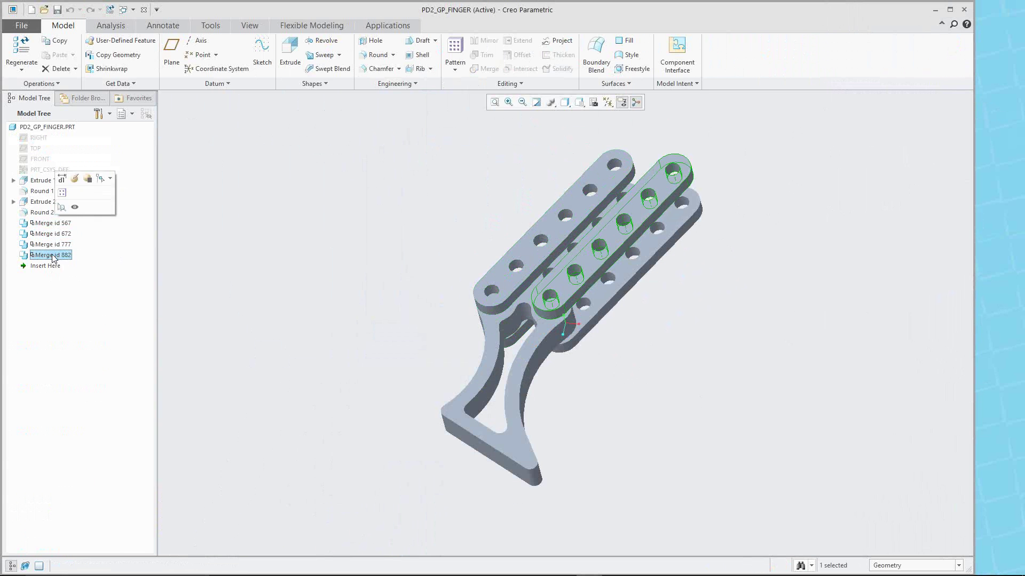
{"action": "left_click", "coordinate": [267, 232]}
{"action": "middle_click_drag", "start_coordinate": [497, 302], "coordinate": [479, 281]}
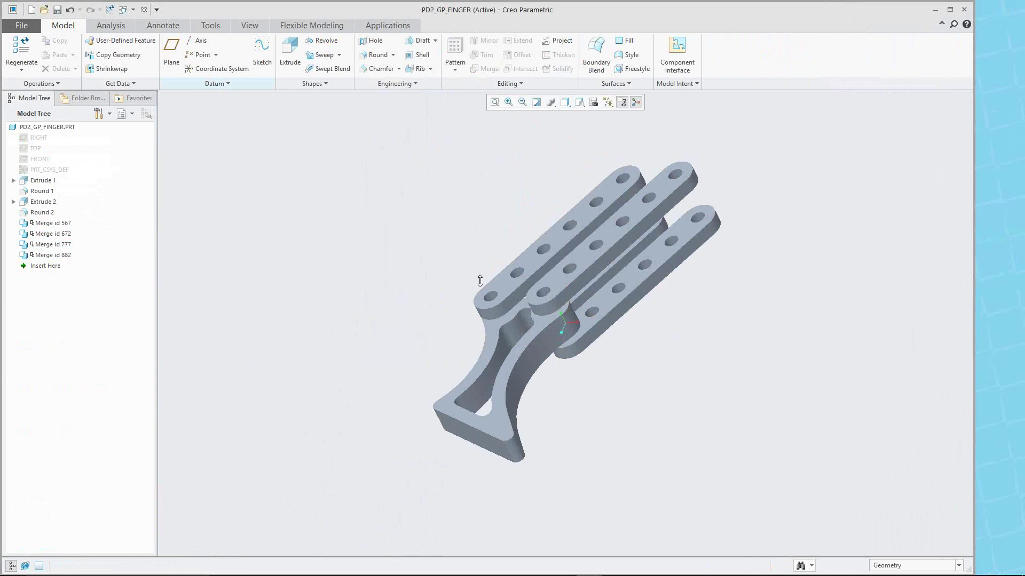
Step: Switch from the finger to the base PD2_GP_BASE1.PRT in its own window, examine its merged links, and return to the assembly
{"action": "left_click", "coordinate": [144, 10]}
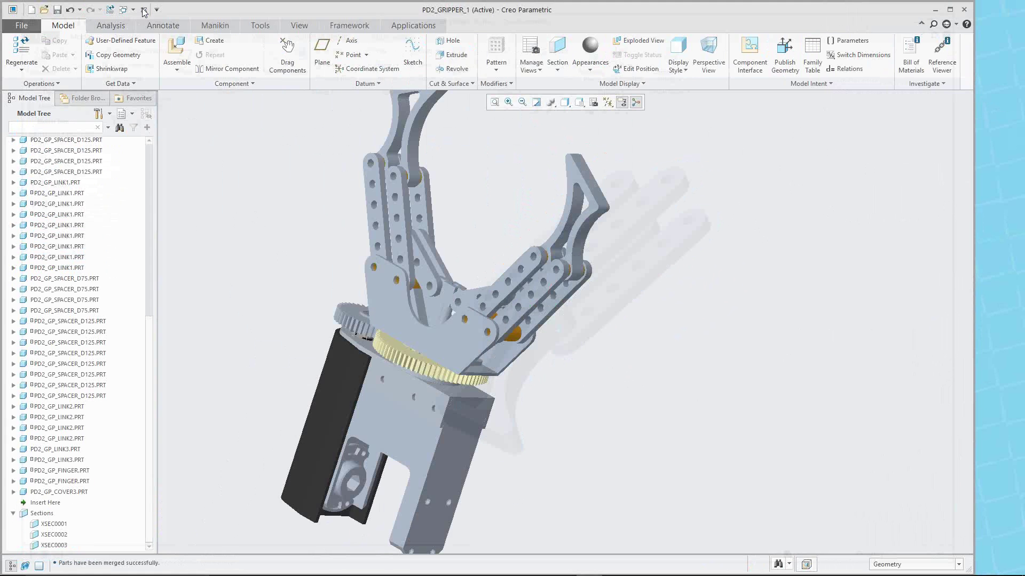
{"action": "left_click", "coordinate": [473, 345]}
{"action": "left_click", "coordinate": [493, 282]}
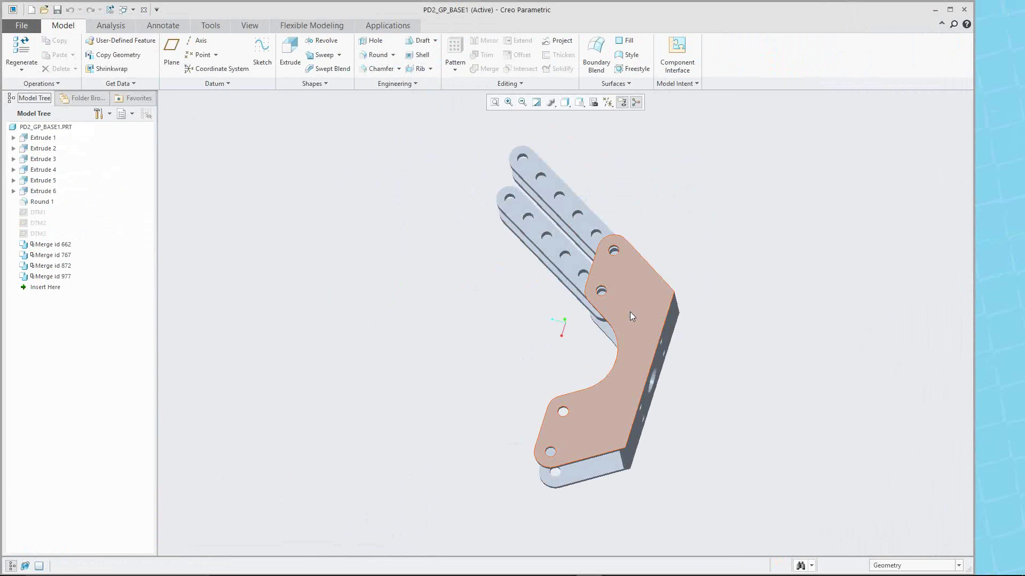
{"action": "mouse_move", "coordinate": [635, 315]}
{"action": "middle_mouse_down"}
{"action": "mouse_move", "coordinate": [756, 273]}
{"action": "mouse_move", "coordinate": [635, 262]}
{"action": "mouse_move", "coordinate": [627, 314]}
{"action": "middle_mouse_up"}
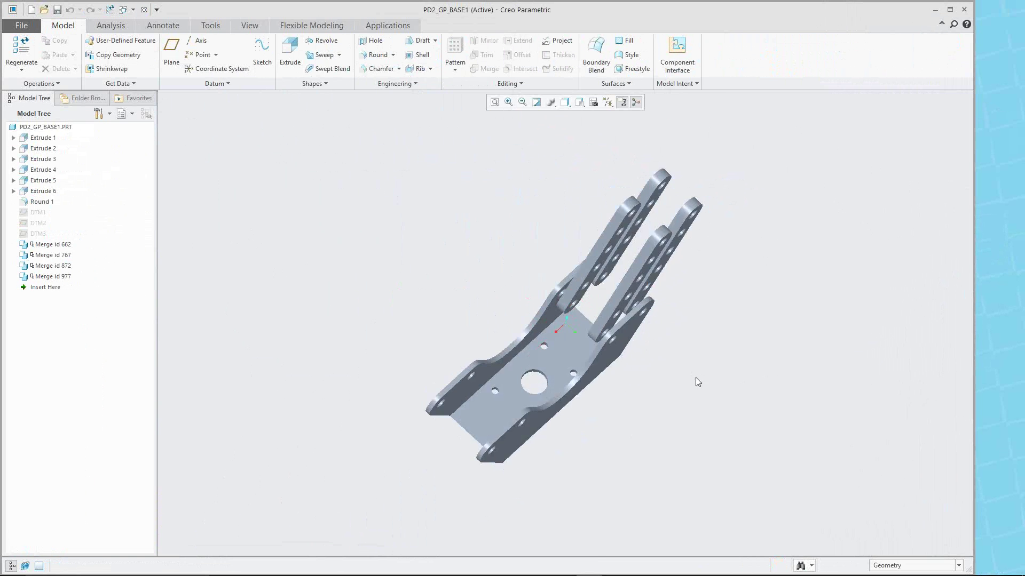
{"action": "scroll", "coordinate": [696, 379], "scroll_direction": "down", "scroll_amount": 5}
{"action": "scroll", "coordinate": [712, 319], "scroll_direction": "up", "scroll_amount": 5}
{"action": "mouse_move", "coordinate": [711, 319]}
{"action": "middle_mouse_down"}
{"action": "mouse_move", "coordinate": [724, 342]}
{"action": "mouse_move", "coordinate": [721, 310]}
{"action": "middle_mouse_up"}
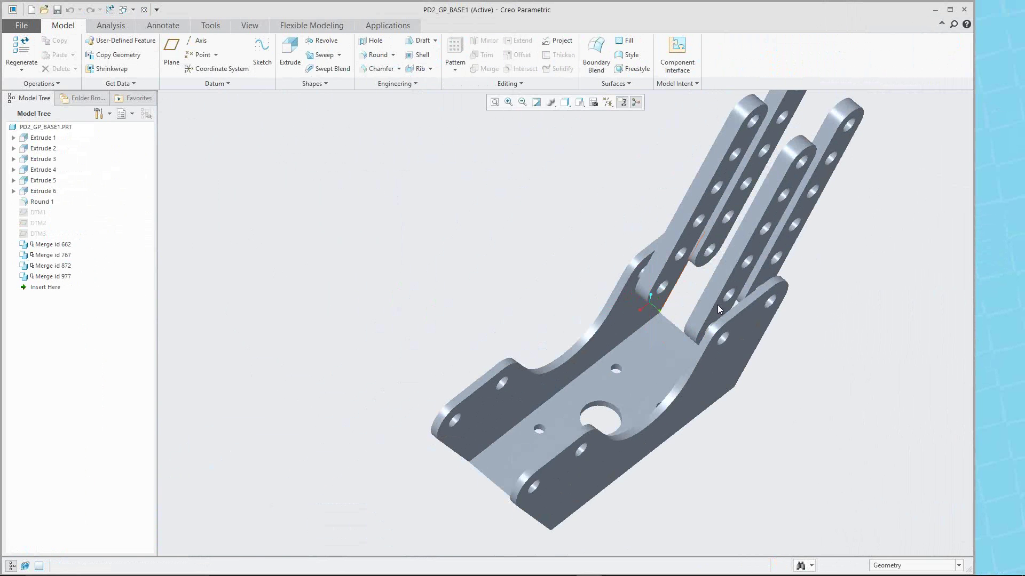
{"action": "left_click", "coordinate": [143, 9]}
Step: Start a Boolean Merge component operation in the gripper assembly with PD2_GP_BASE1.PRT as the modified model
{"action": "middle_click_drag", "start_coordinate": [641, 335], "coordinate": [593, 427]}
{"action": "scroll", "coordinate": [618, 414], "scroll_direction": "down", "scroll_amount": 3}
{"action": "key", "text": "ctrl+d"}
{"action": "scroll", "coordinate": [430, 344], "scroll_direction": "down", "scroll_amount": 3}
{"action": "middle_click_drag", "start_coordinate": [430, 344], "coordinate": [546, 479]}
{"action": "scroll", "coordinate": [544, 478], "scroll_direction": "down", "scroll_amount": 1}
{"action": "scroll", "coordinate": [524, 432], "scroll_direction": "down", "scroll_amount": 3}
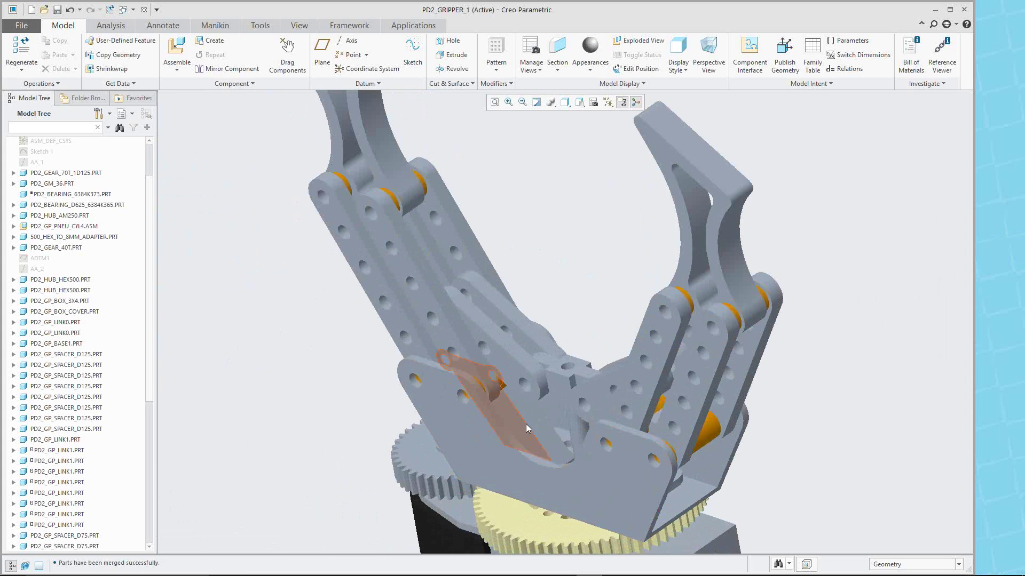
{"action": "left_click", "coordinate": [247, 85]}
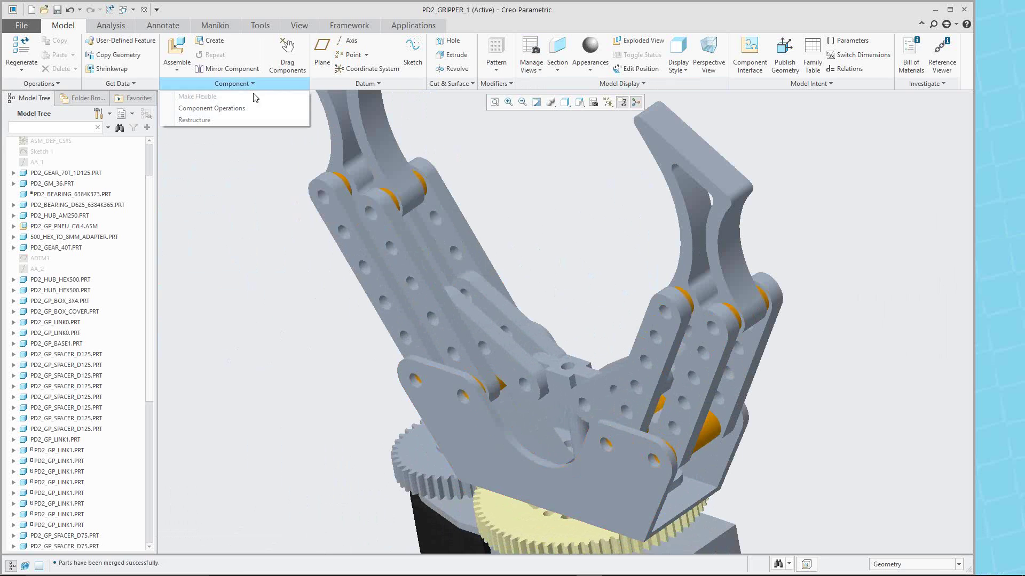
{"action": "left_click", "coordinate": [235, 108]}
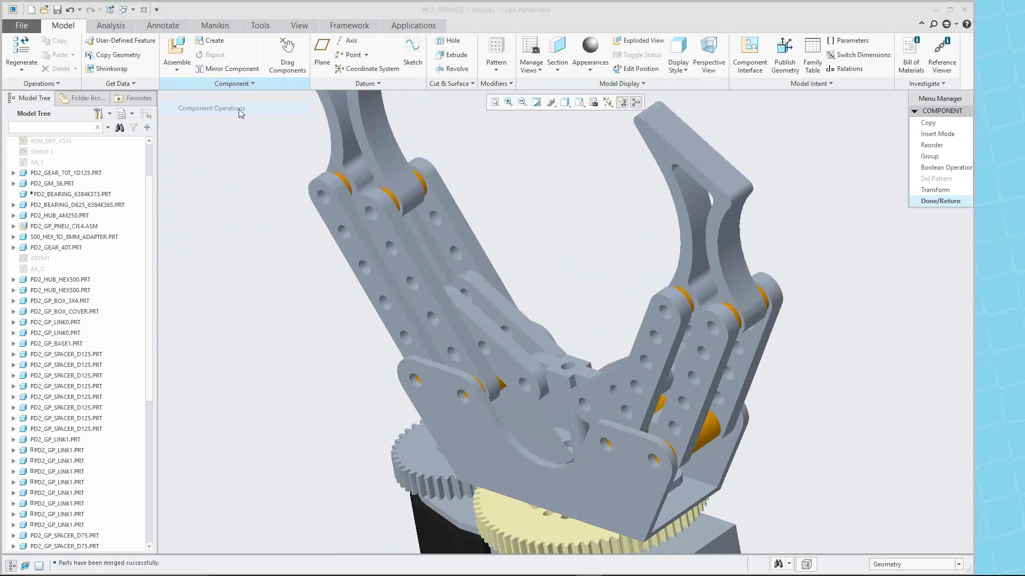
{"action": "left_click", "coordinate": [964, 169]}
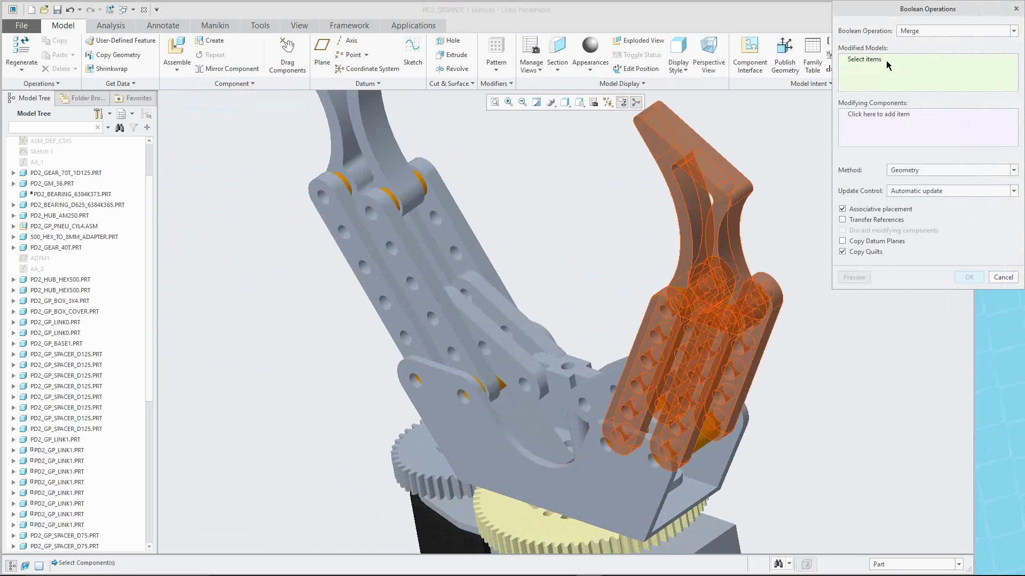
{"action": "left_click", "coordinate": [581, 498]}
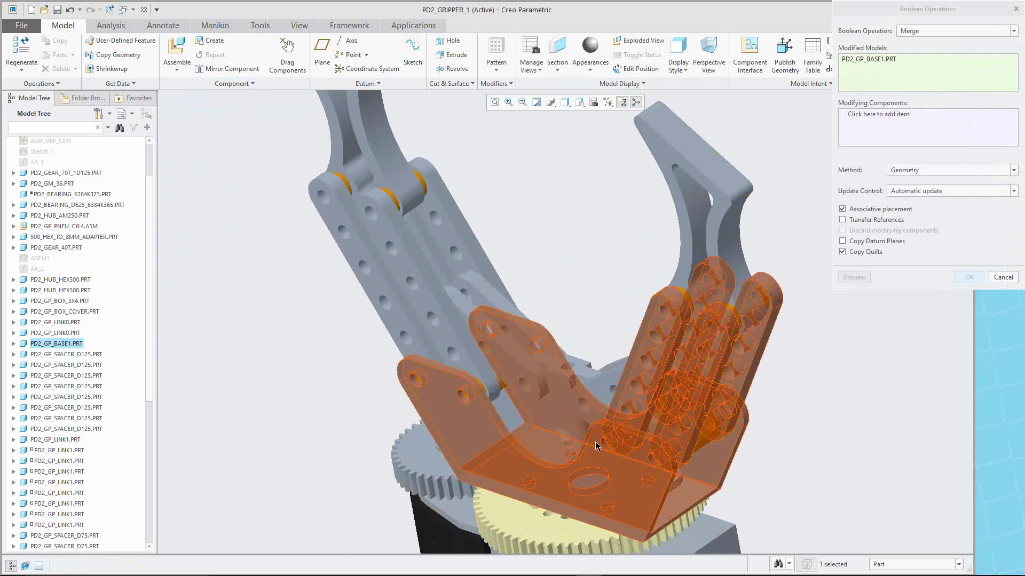
Step: Add the PD2_GP_LINK0.PRT bracket on the base as the modifying component and preview the merge
{"action": "left_click", "coordinate": [885, 118]}
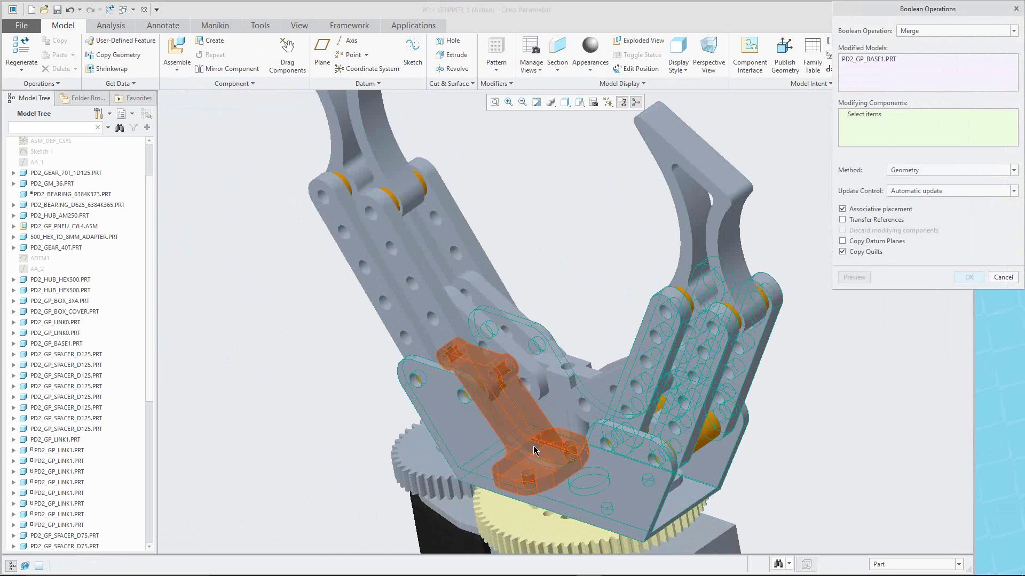
{"action": "left_click", "coordinate": [526, 417]}
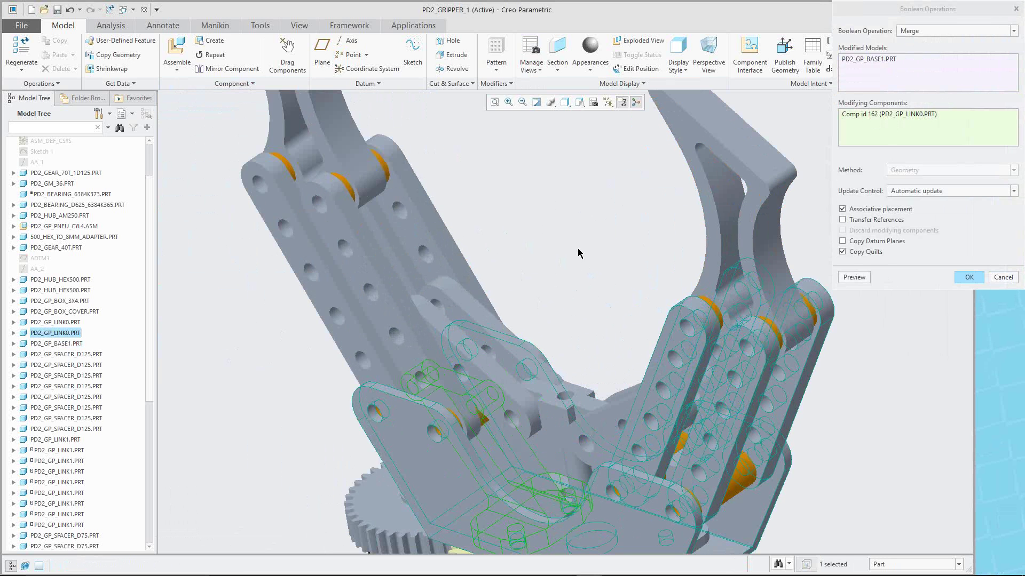
{"action": "left_click", "coordinate": [864, 281]}
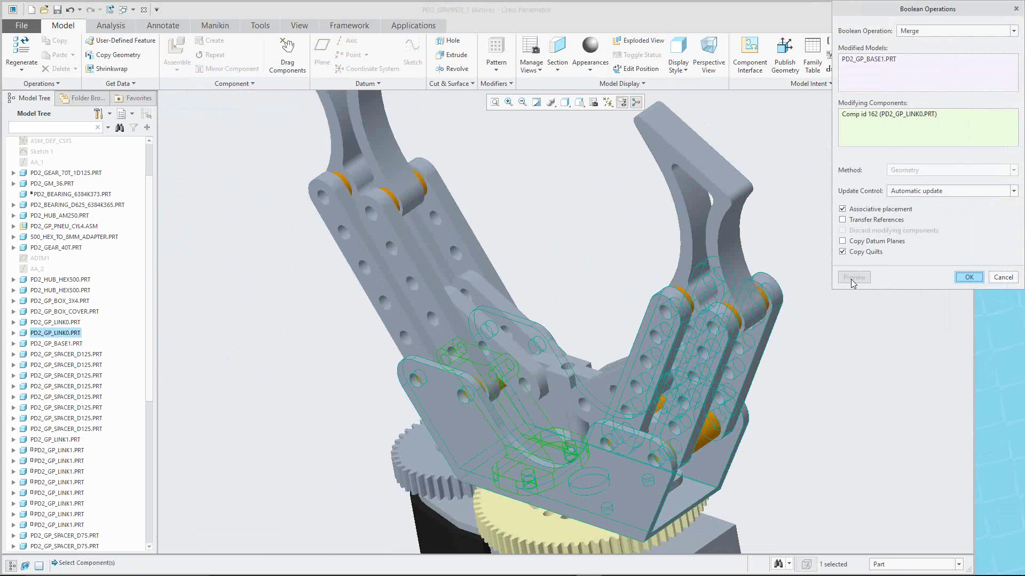
{"action": "scroll", "coordinate": [709, 459], "scroll_direction": "down", "scroll_amount": 5}
{"action": "middle_click_drag", "start_coordinate": [699, 458], "coordinate": [582, 224]}
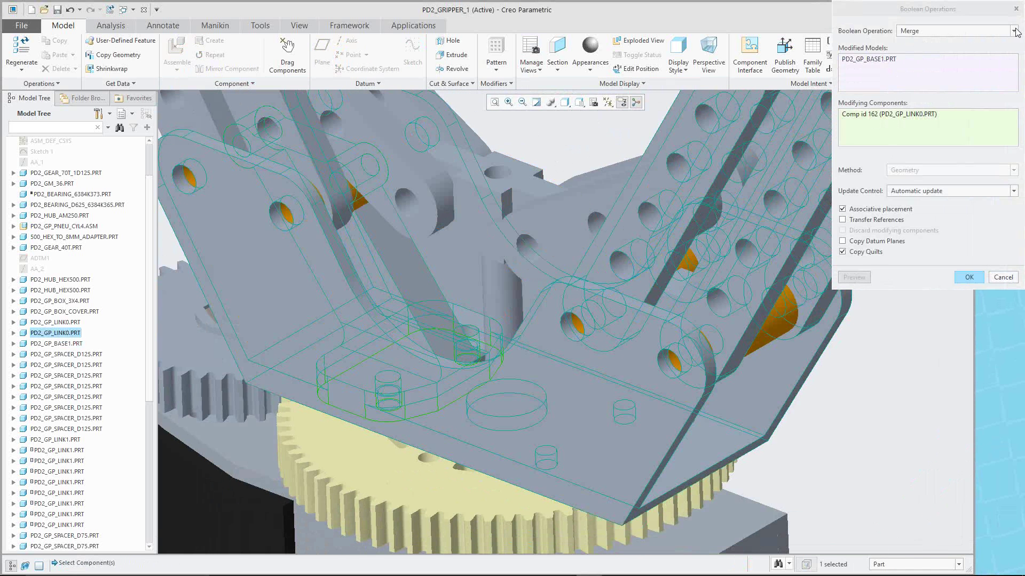
Step: Change the Boolean operation to Cut and preview the link's volume being removed from the base
{"action": "left_click", "coordinate": [1014, 31]}
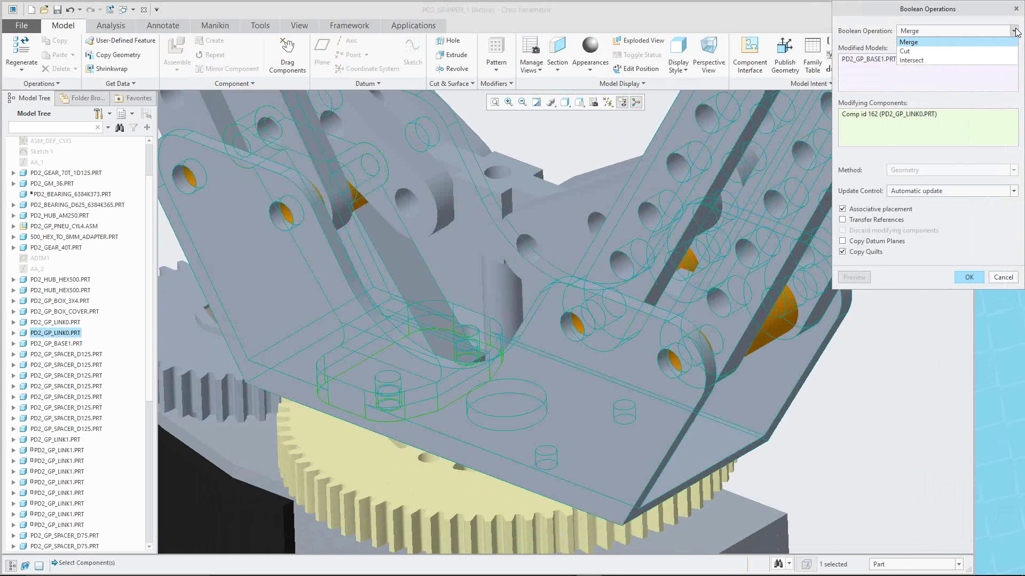
{"action": "left_click", "coordinate": [916, 52]}
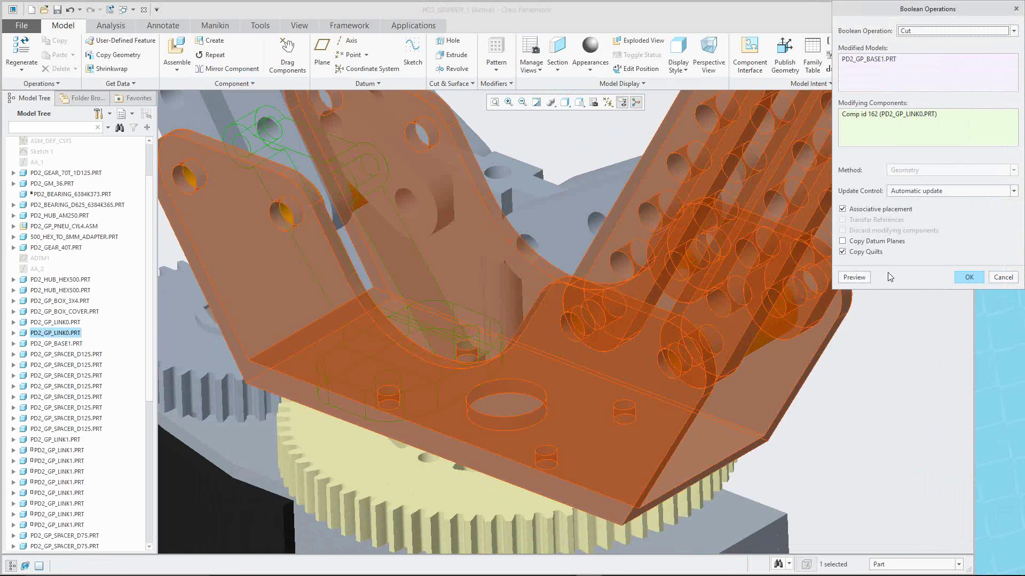
{"action": "left_click", "coordinate": [854, 277]}
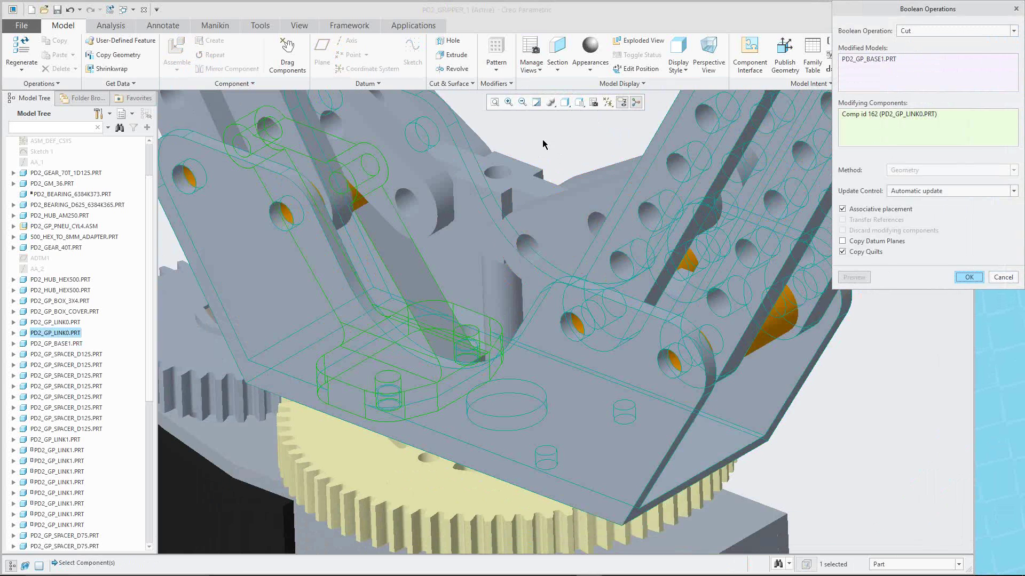
{"action": "scroll", "coordinate": [542, 144], "scroll_direction": "down", "scroll_amount": 8}
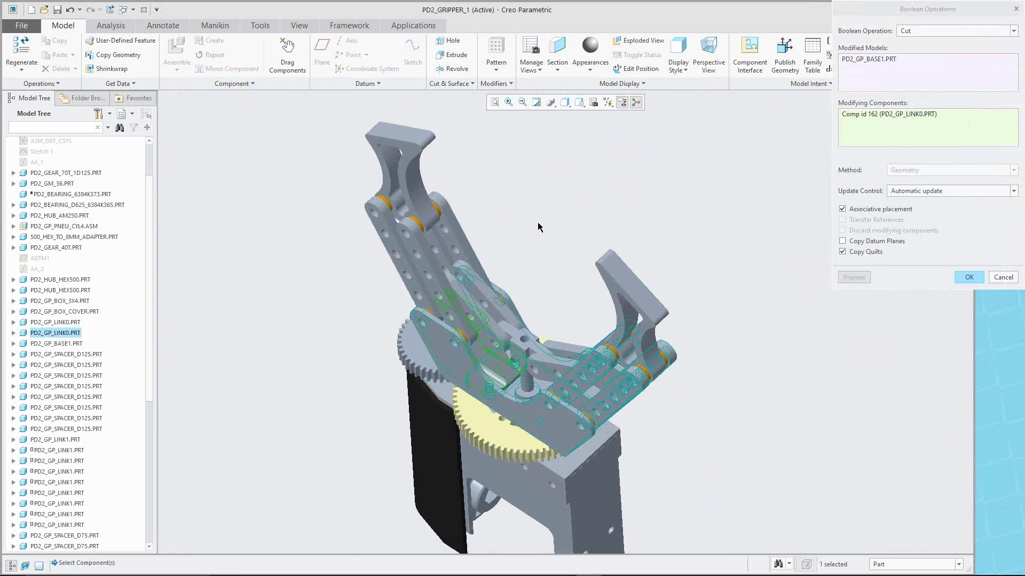
{"action": "scroll", "coordinate": [902, 243], "scroll_direction": "up", "scroll_amount": 2}
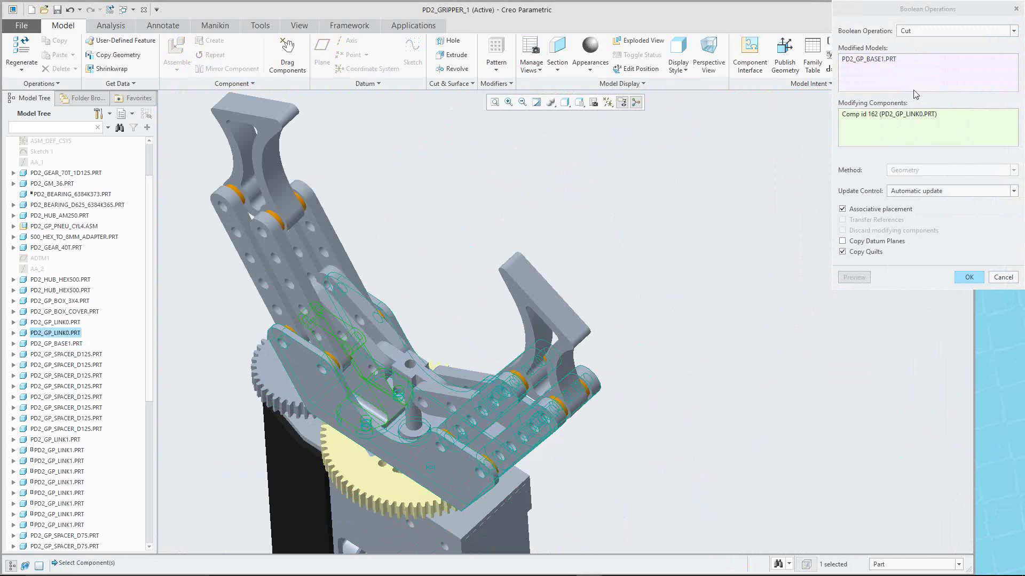
Step: Set the Boolean operation back to Merge, apply it, and finish the component operations
{"action": "left_click", "coordinate": [1014, 31]}
{"action": "left_click", "coordinate": [961, 45]}
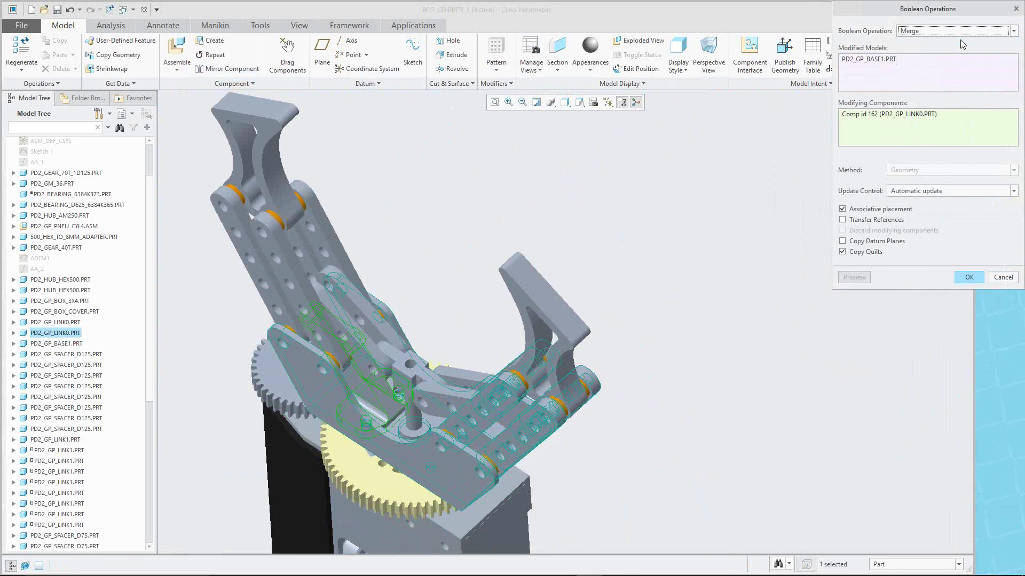
{"action": "left_click", "coordinate": [969, 277]}
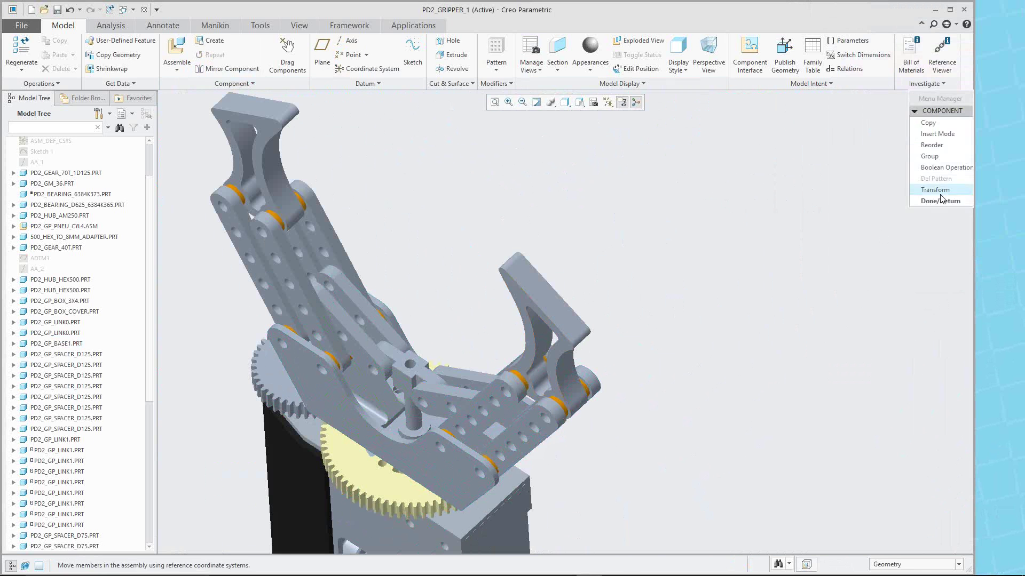
Step: Open the base PD2_GP_BASE1.PRT in its own window and edit the definition of its newest merge feature
{"action": "left_click", "coordinate": [448, 475]}
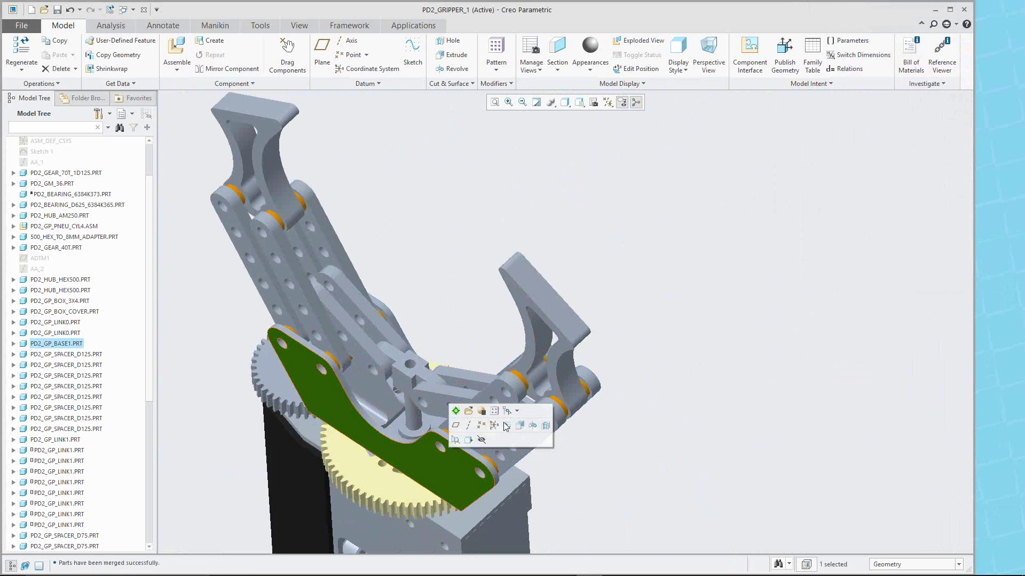
{"action": "right_click", "coordinate": [654, 275]}
{"action": "left_click", "coordinate": [681, 295]}
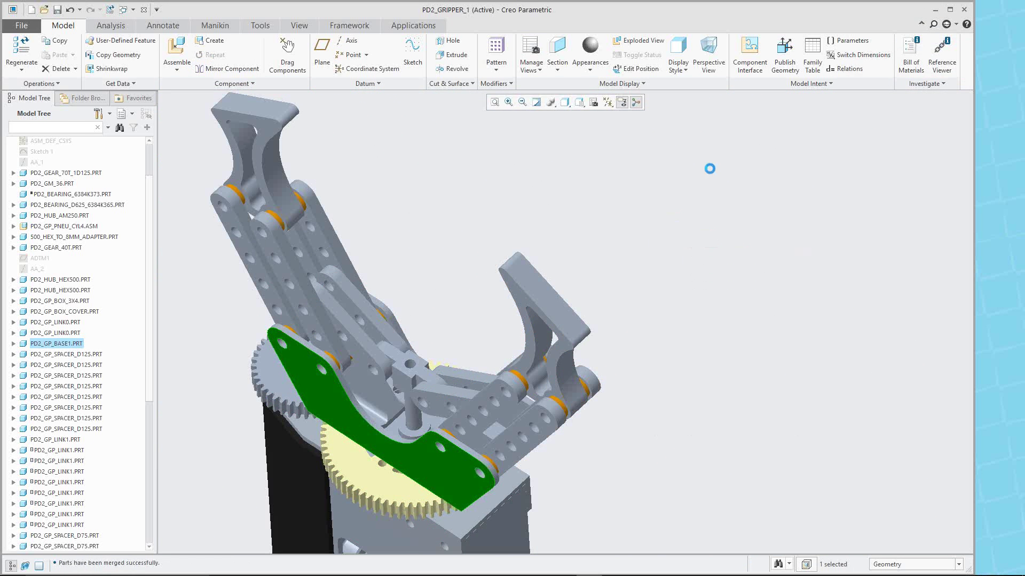
{"action": "middle_click_drag", "start_coordinate": [522, 337], "coordinate": [517, 378]}
{"action": "scroll", "coordinate": [517, 378], "scroll_direction": "down", "scroll_amount": 3}
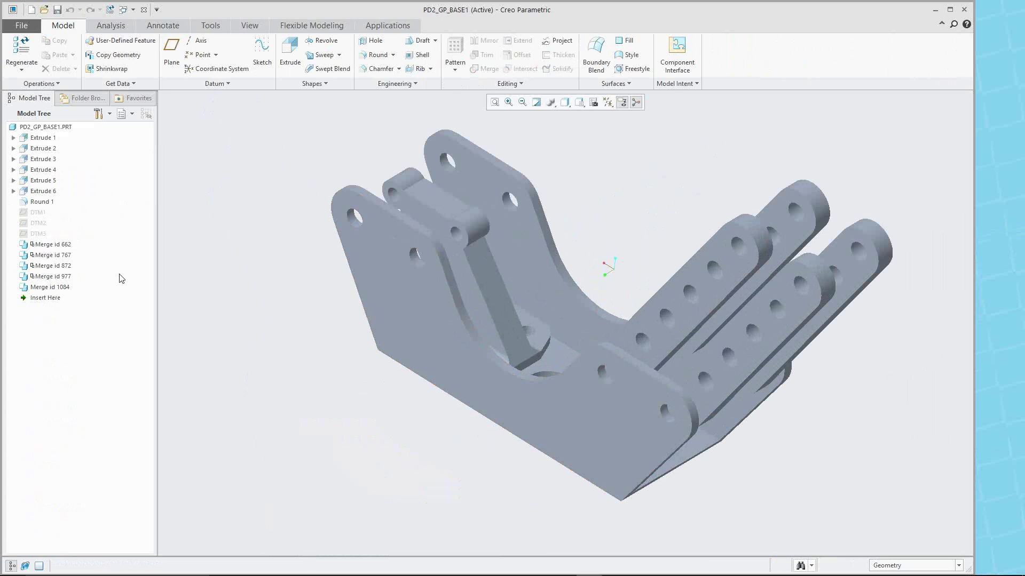
{"action": "left_click", "coordinate": [63, 289]}
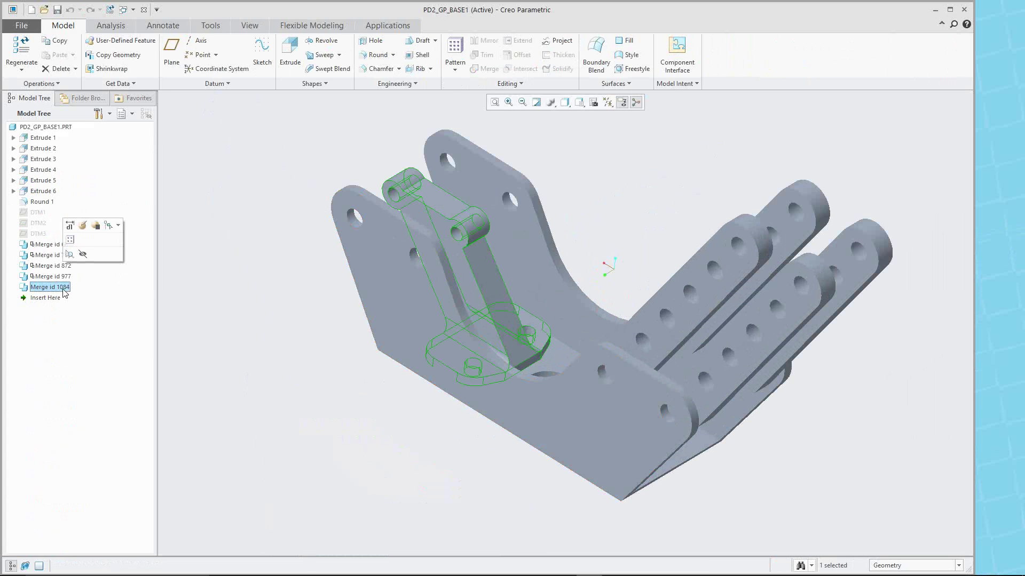
{"action": "left_click", "coordinate": [83, 226]}
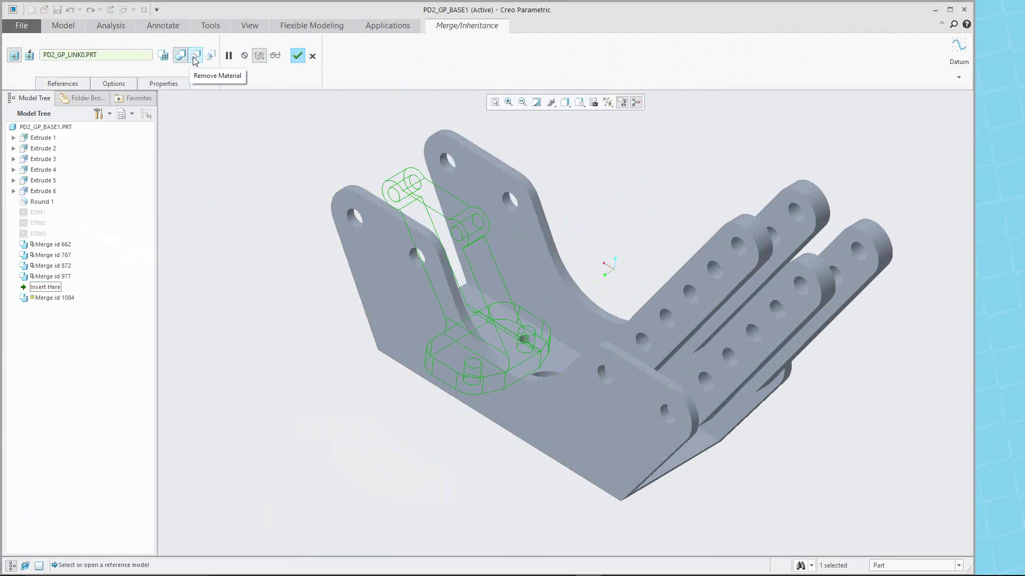
Step: Switch the merge feature to Remove Material, preview the cut in the base plate, and resume editing
{"action": "left_click", "coordinate": [196, 57]}
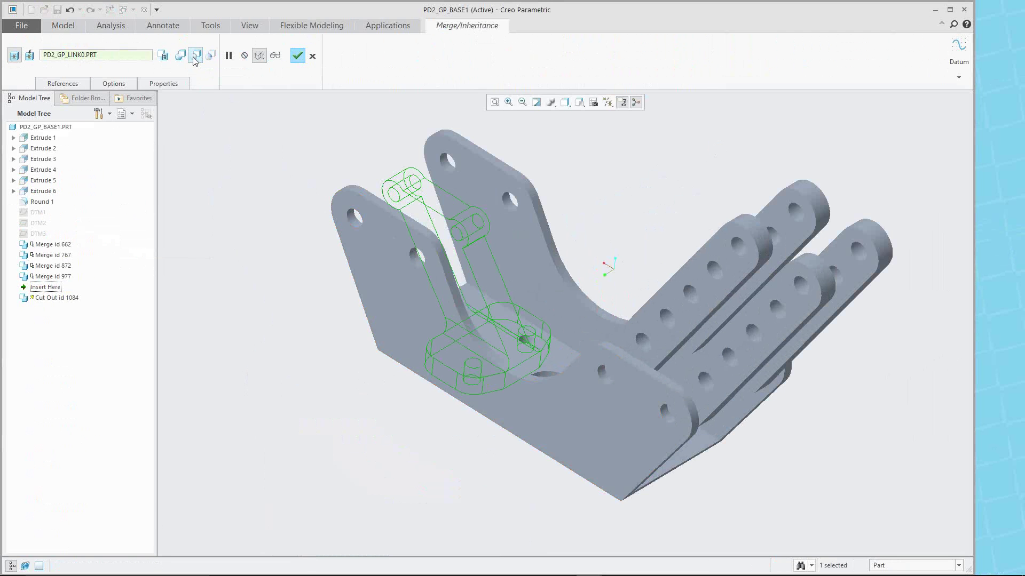
{"action": "left_click", "coordinate": [275, 55]}
{"action": "middle_click_drag", "start_coordinate": [646, 210], "coordinate": [635, 233]}
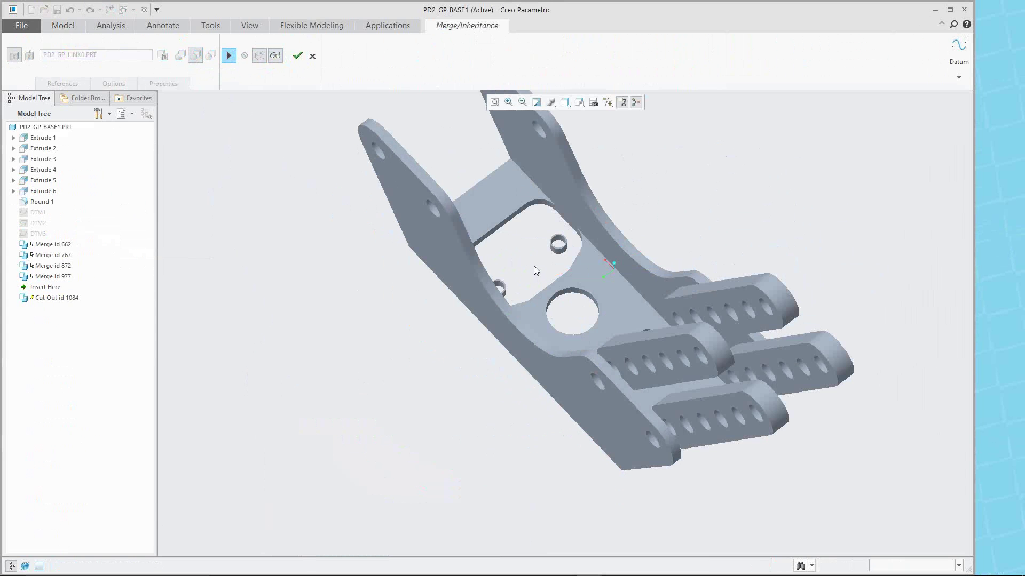
{"action": "left_click", "coordinate": [229, 56]}
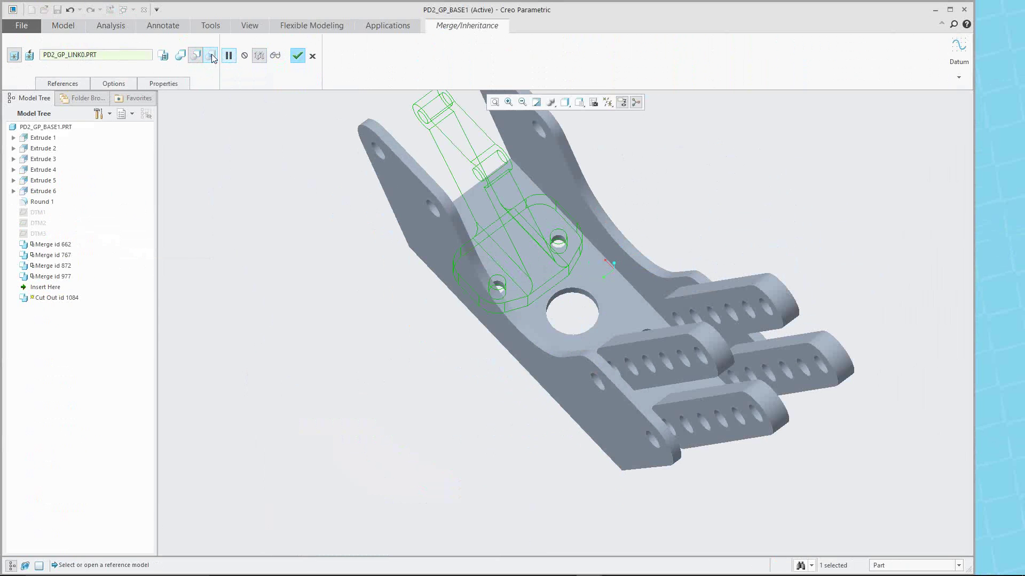
Step: Switch the feature to intersect the base with PD2_GP_LINK0.PRT, preview the common volume, and resume editing
{"action": "left_click", "coordinate": [211, 56]}
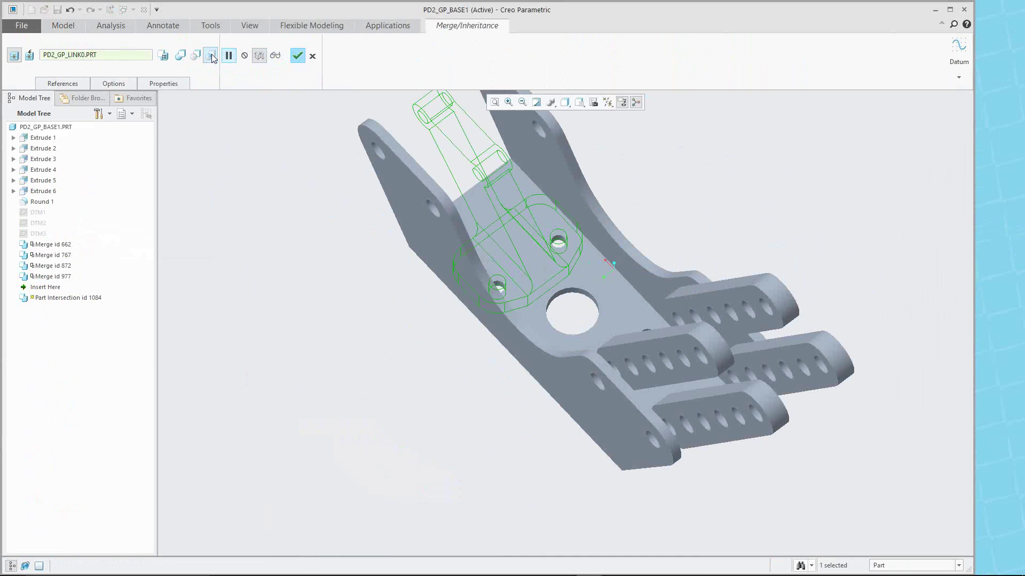
{"action": "left_click", "coordinate": [274, 56]}
{"action": "scroll", "coordinate": [507, 242], "scroll_direction": "down", "scroll_amount": 8}
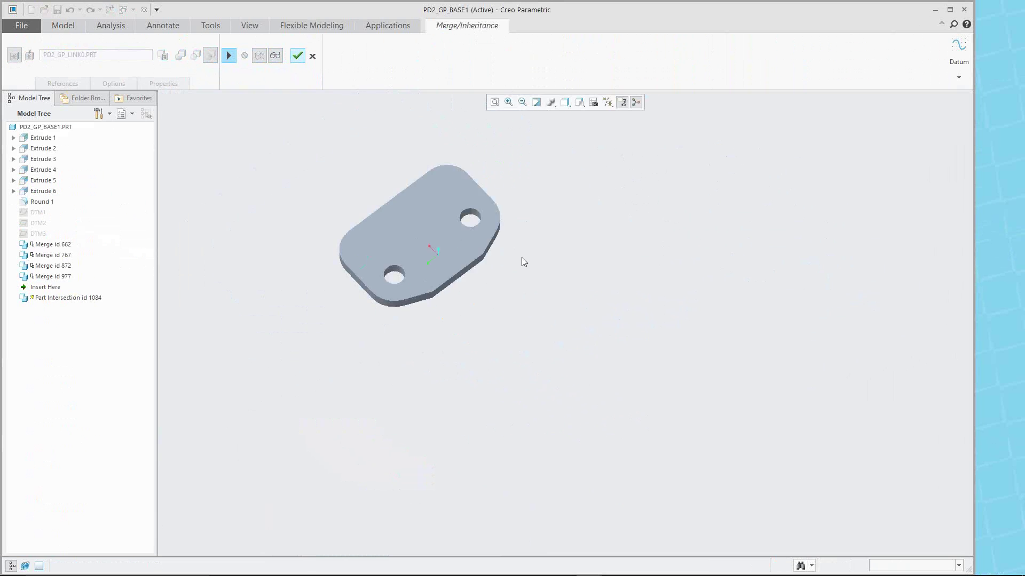
{"action": "middle_click_drag", "start_coordinate": [500, 292], "coordinate": [514, 237]}
{"action": "scroll", "coordinate": [462, 241], "scroll_direction": "up", "scroll_amount": 3}
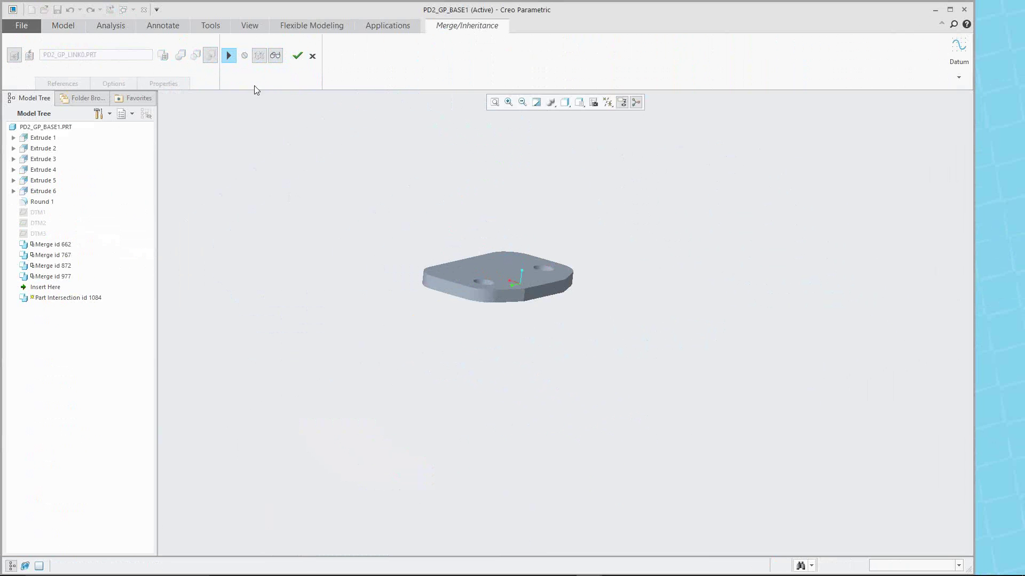
{"action": "left_click", "coordinate": [229, 57]}
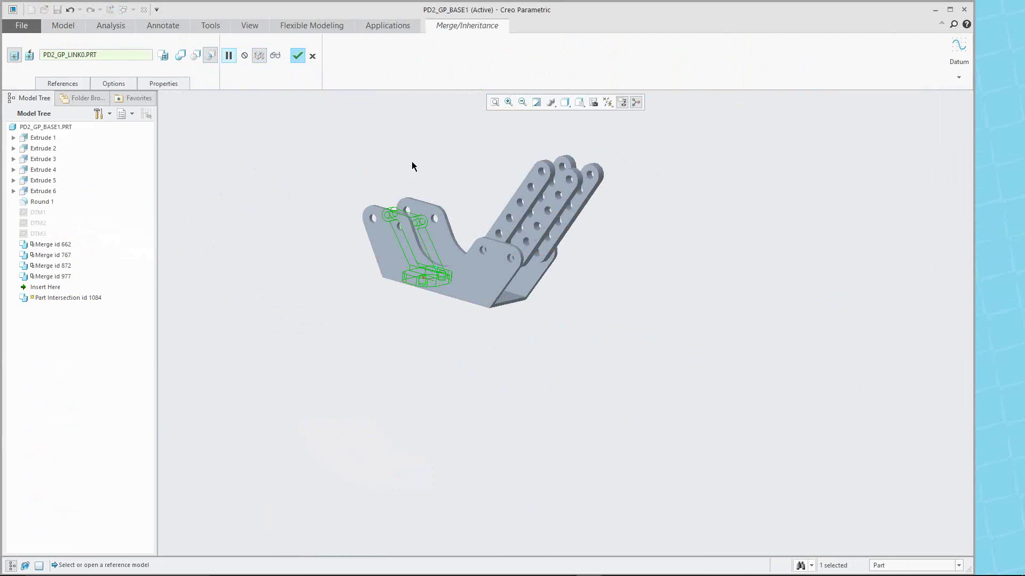
Step: Set the feature back to adding material so that PD2_GP_LINK0.PRT is merged into the base
{"action": "scroll", "coordinate": [412, 166], "scroll_direction": "up", "scroll_amount": 3}
{"action": "left_click", "coordinate": [181, 59]}
{"action": "middle_click_drag", "start_coordinate": [458, 203], "coordinate": [483, 229]}
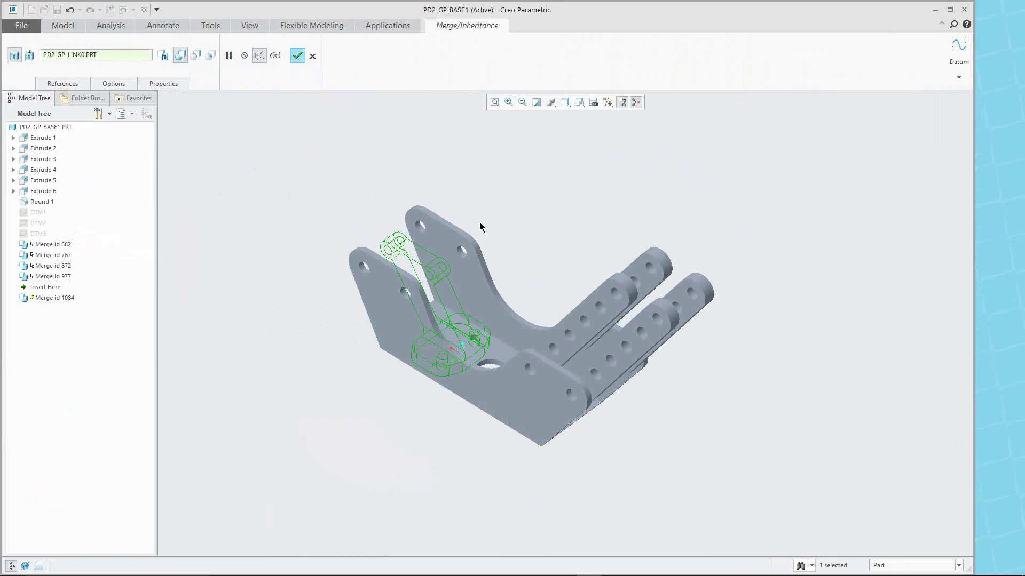
{"action": "scroll", "coordinate": [453, 336], "scroll_direction": "up", "scroll_amount": 4}
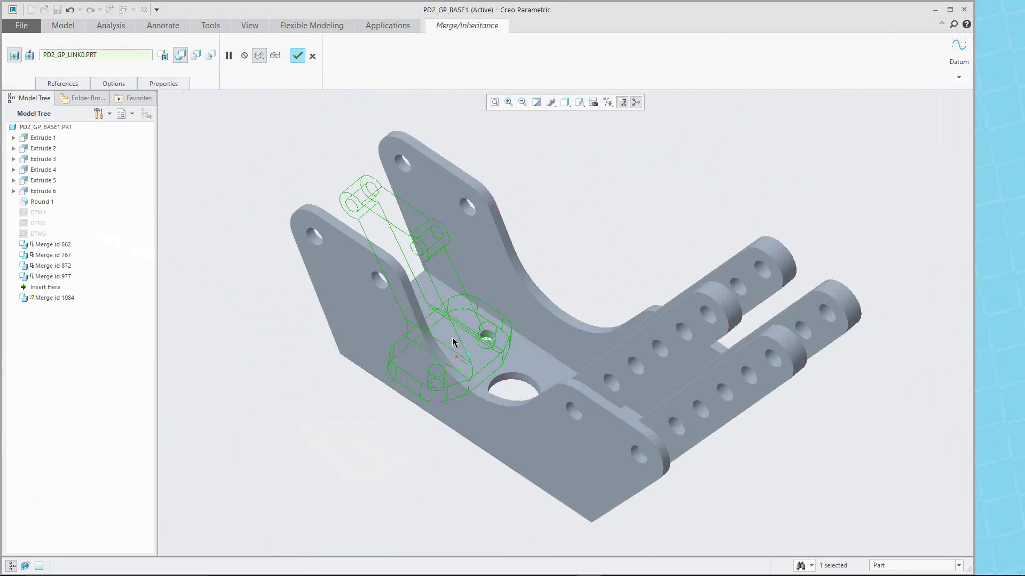
{"action": "scroll", "coordinate": [576, 235], "scroll_direction": "down", "scroll_amount": 4}
{"action": "scroll", "coordinate": [386, 140], "scroll_direction": "up", "scroll_amount": 3}
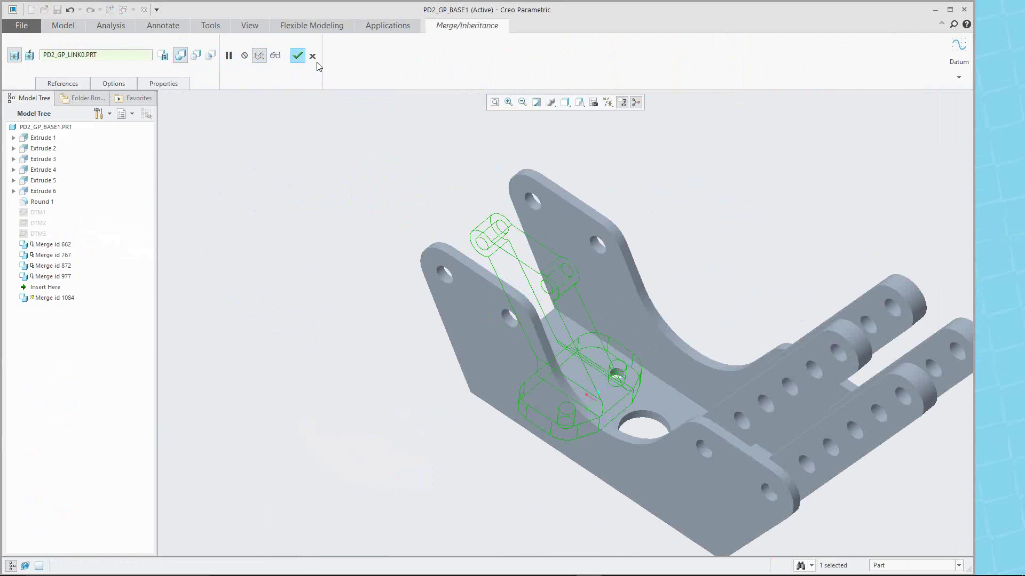
Step: Complete the redefinition of the merge feature and close the base part's window to return to the PD2_GRIPPER_1 assembly
{"action": "left_click", "coordinate": [297, 55]}
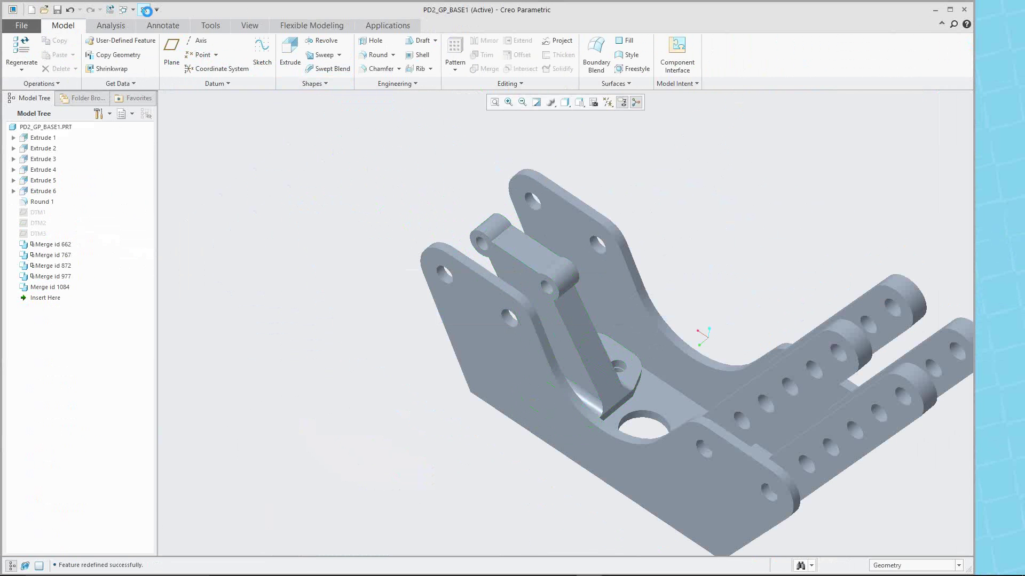
{"action": "left_click", "coordinate": [143, 10]}
{"action": "scroll", "coordinate": [566, 235], "scroll_direction": "down", "scroll_amount": 3}
{"action": "middle_click_drag", "start_coordinate": [559, 217], "coordinate": [557, 206]}
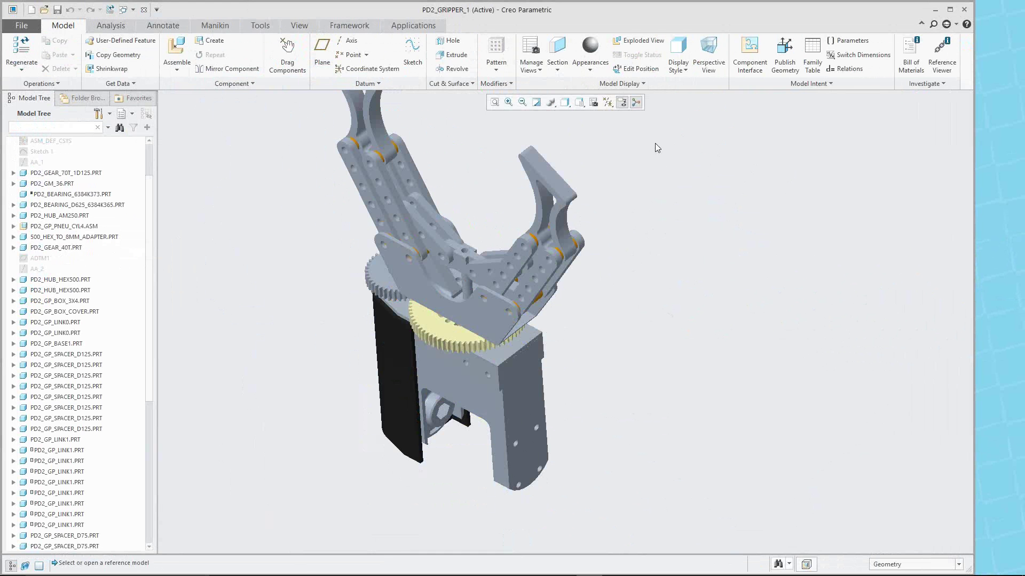
{"action": "scroll", "coordinate": [442, 192], "scroll_direction": "down", "scroll_amount": 3}
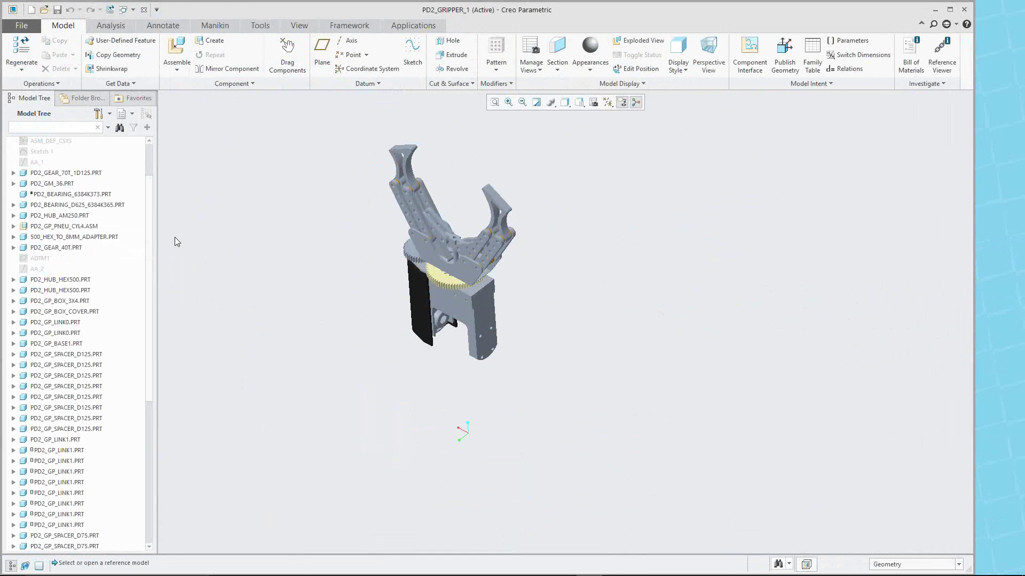
Step: Expand PD2_GEAR_70T_1D125.PRT, PD2_GM_36.PRT and PD2_BEARING_D625_6384K365.PRT in the model tree to examine their contents
{"action": "scroll", "coordinate": [153, 249], "scroll_direction": "up", "scroll_amount": 2}
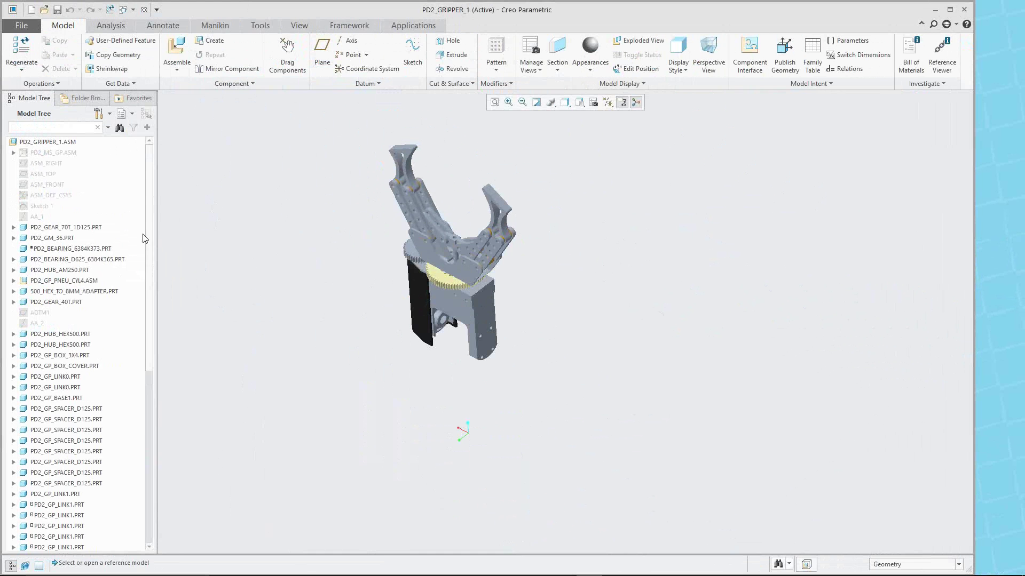
{"action": "left_click", "coordinate": [13, 228]}
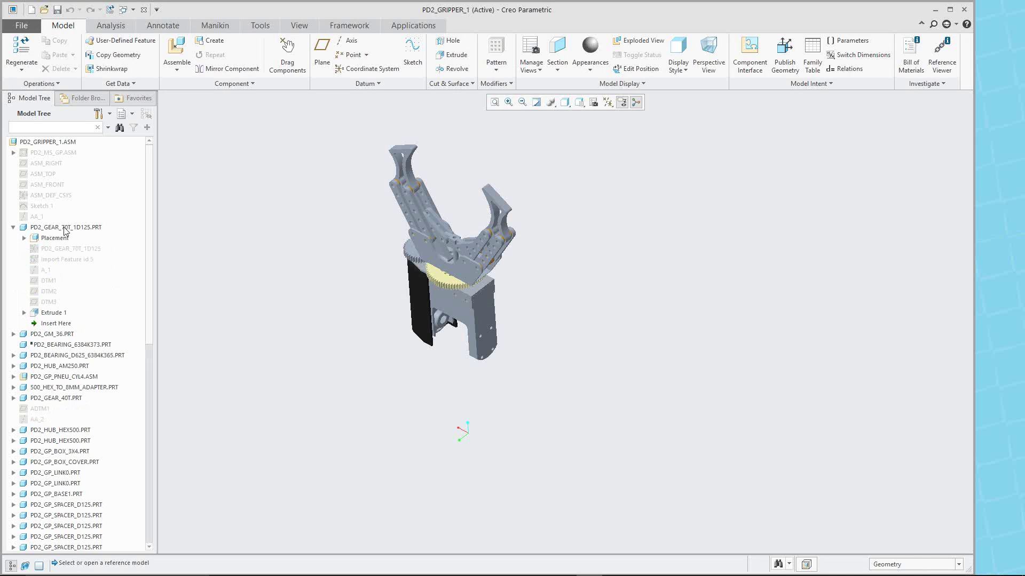
{"action": "left_click", "coordinate": [13, 335]}
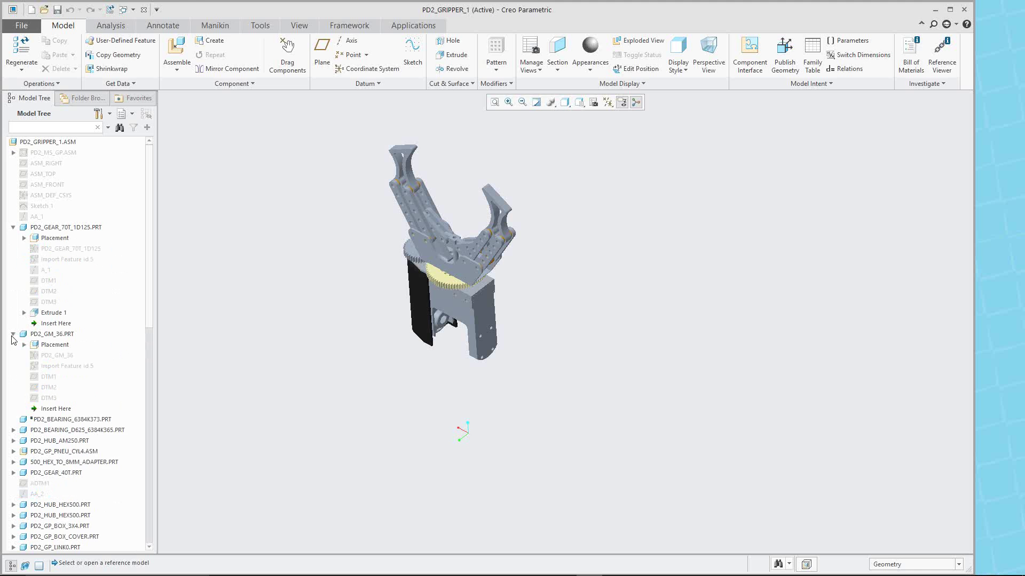
{"action": "left_click", "coordinate": [13, 430]}
{"action": "scroll", "coordinate": [56, 411], "scroll_direction": "down", "scroll_amount": 2}
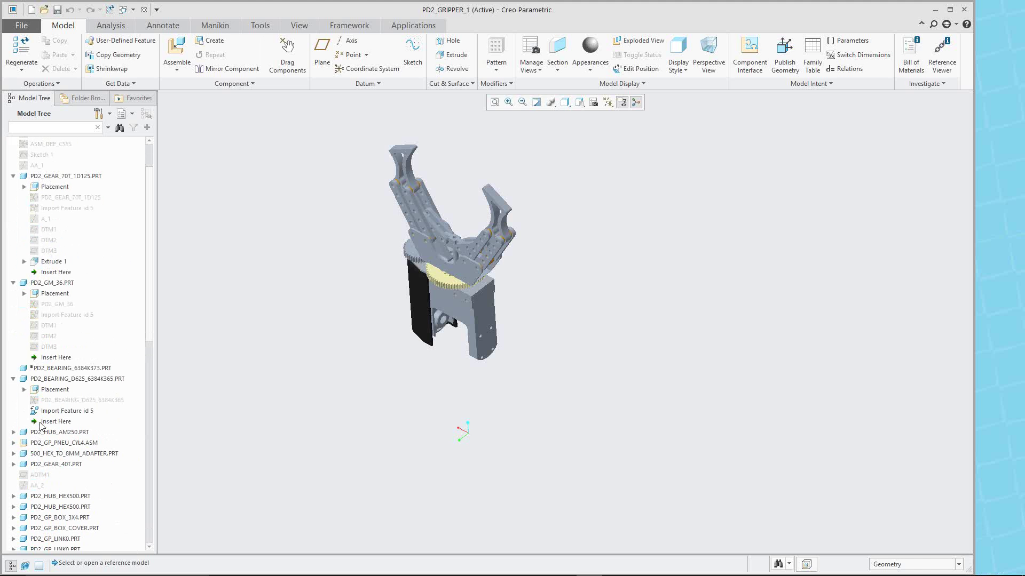
{"action": "scroll", "coordinate": [61, 379], "scroll_direction": "up", "scroll_amount": 1}
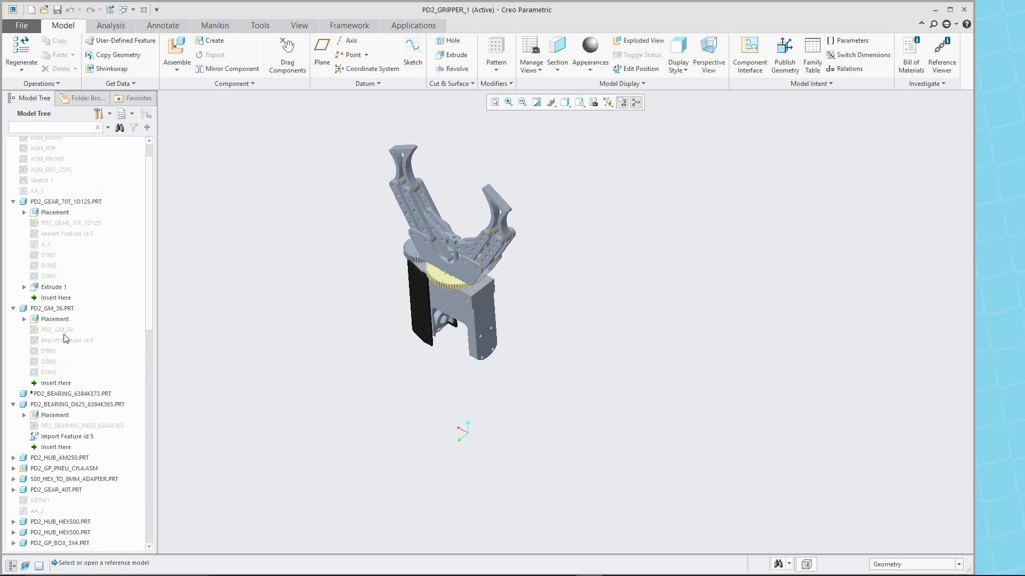
Step: Edit the materials of PD2_GEAR_70T_1D125.PRT and assign al6061.mtl from the Legacy-Materials library folder
{"action": "left_click", "coordinate": [61, 202]}
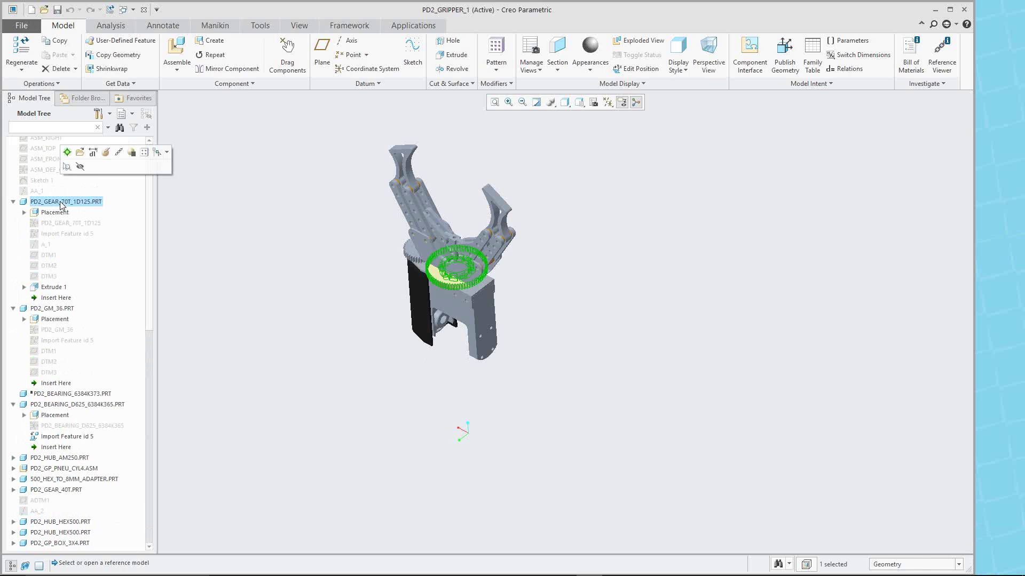
{"action": "right_click", "coordinate": [59, 201]}
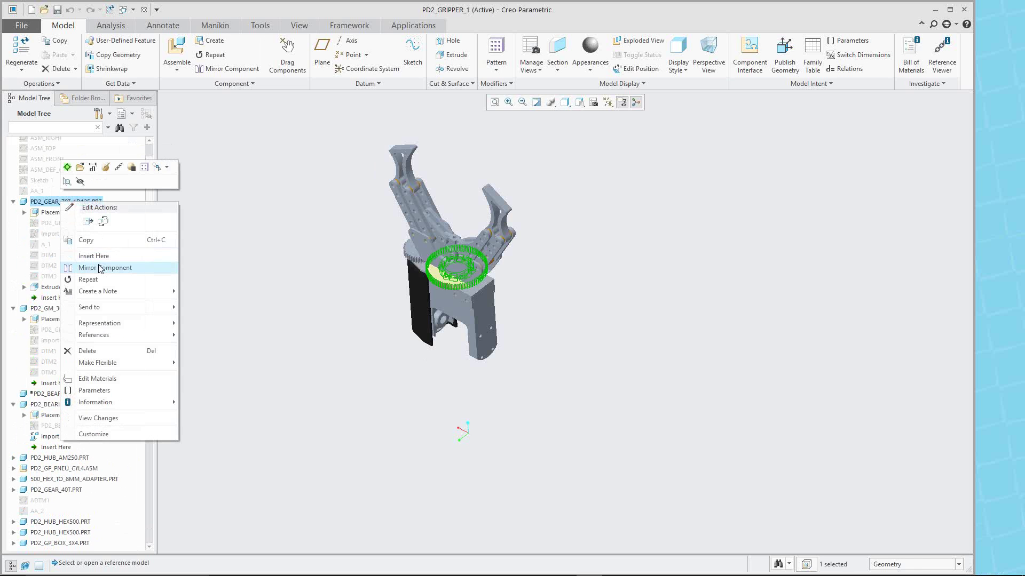
{"action": "left_click", "coordinate": [106, 379]}
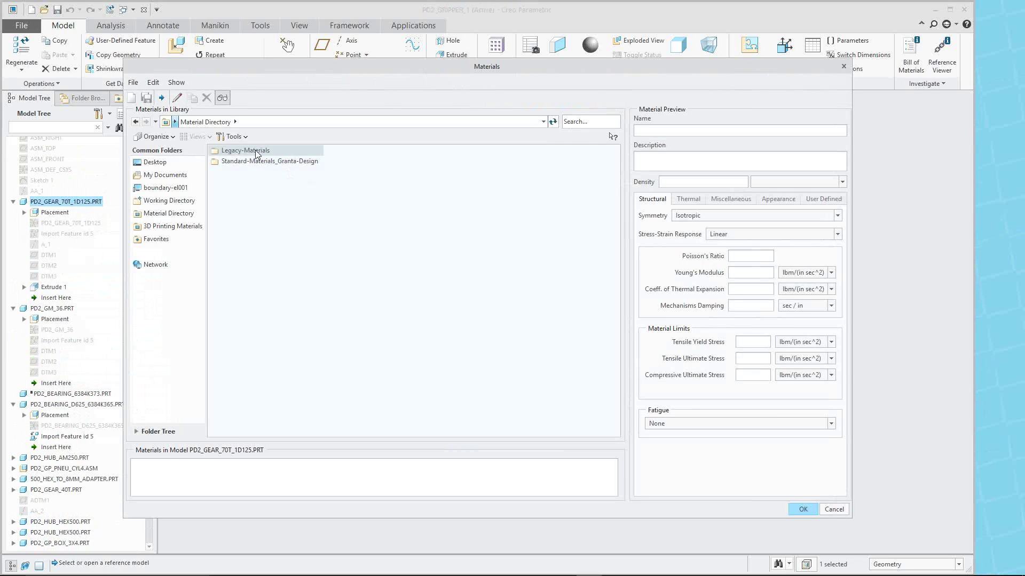
{"action": "double_click", "coordinate": [257, 154]}
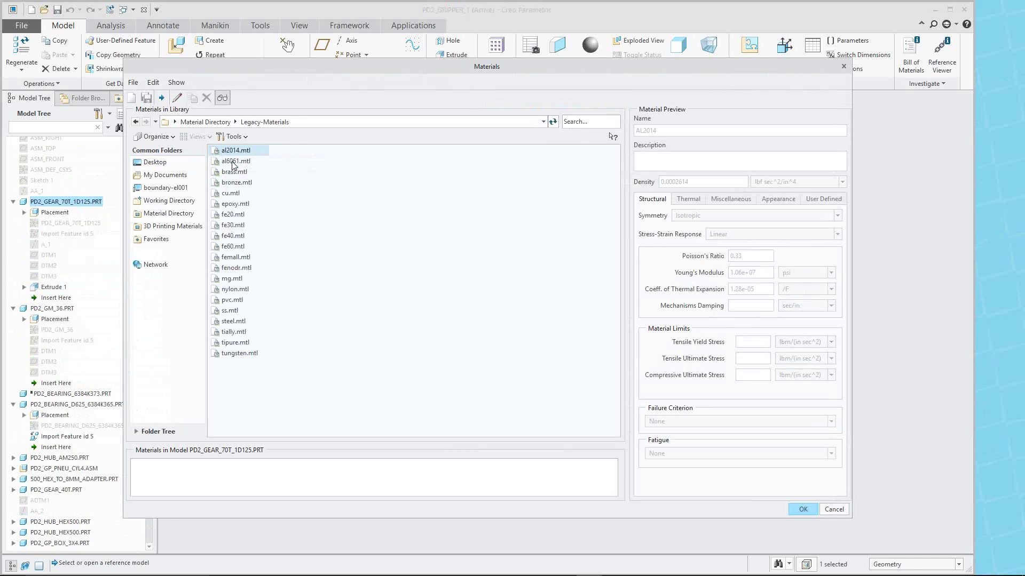
{"action": "double_click", "coordinate": [234, 162]}
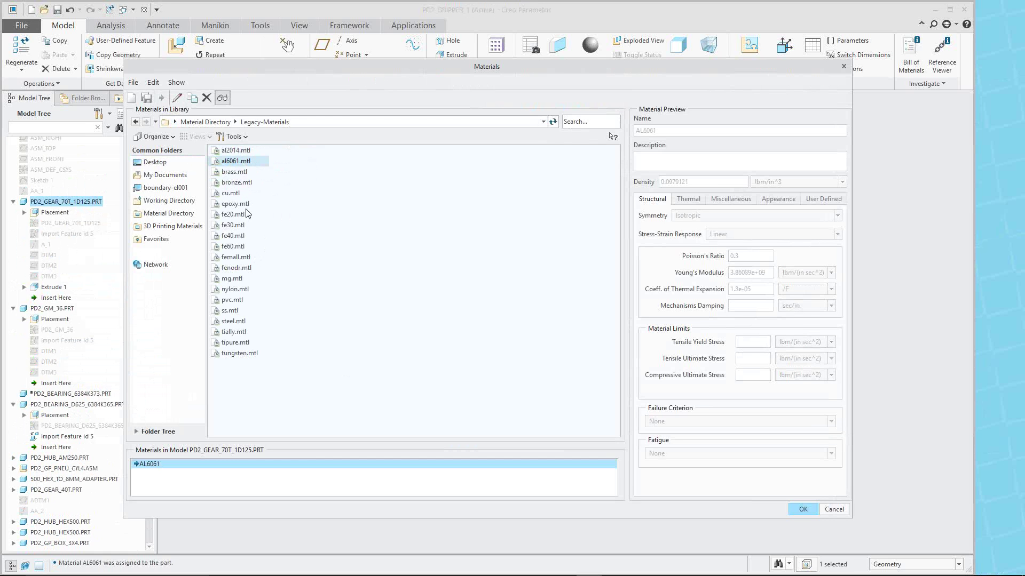
Step: Add steel.mtl, bronze.mtl and al2014.mtl to the gear's materials and accept the material list
{"action": "double_click", "coordinate": [233, 323]}
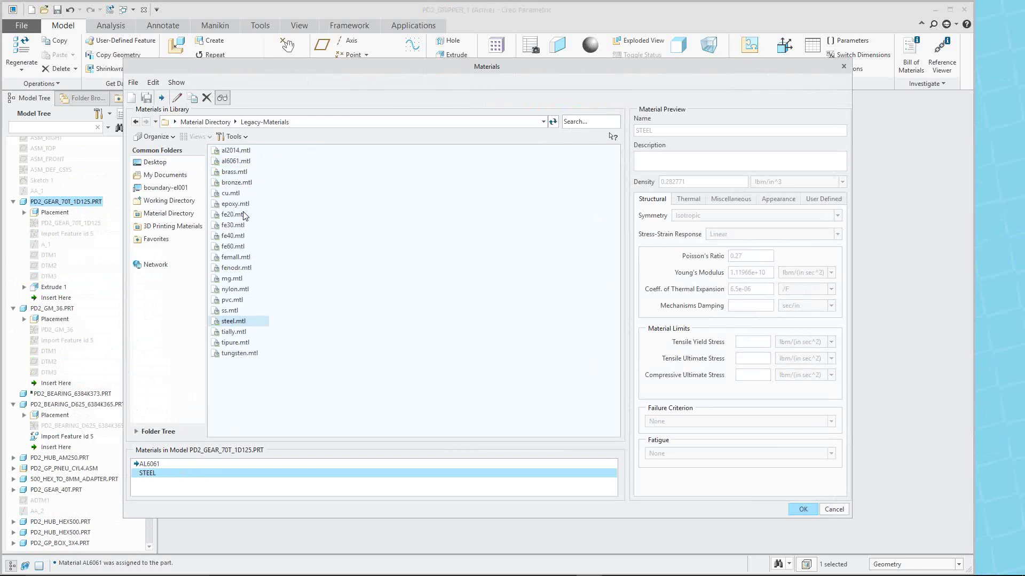
{"action": "double_click", "coordinate": [238, 185]}
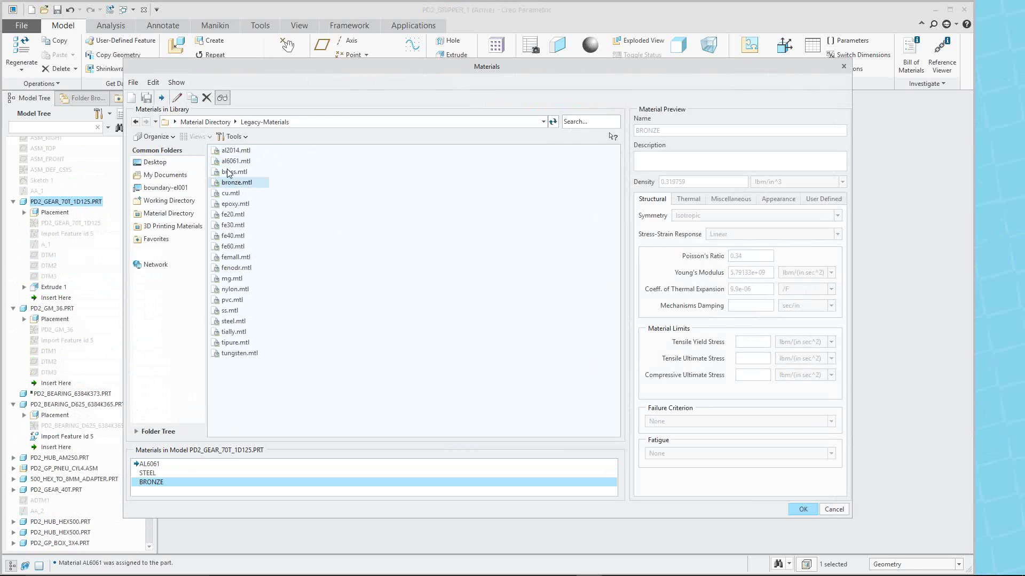
{"action": "double_click", "coordinate": [236, 152]}
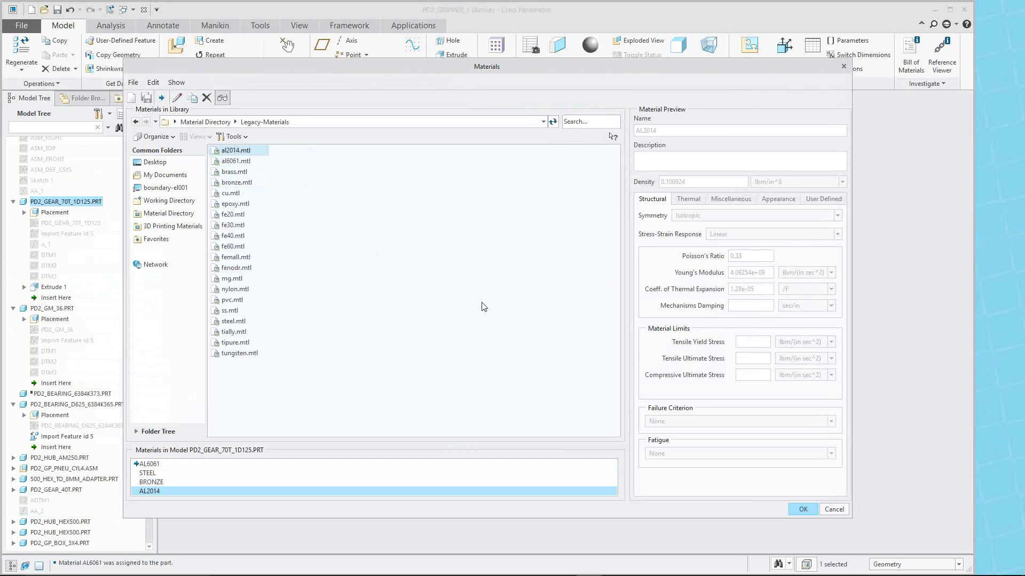
{"action": "left_click", "coordinate": [805, 510]}
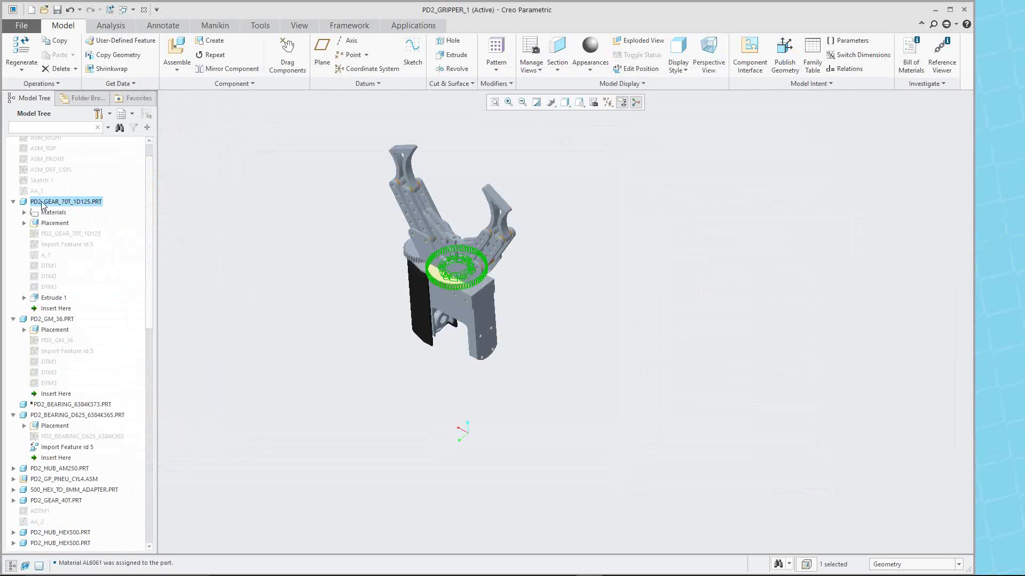
Step: Expand the gear's materials in the model tree and assign BRONZE as its material in place of the current one
{"action": "left_click", "coordinate": [24, 213]}
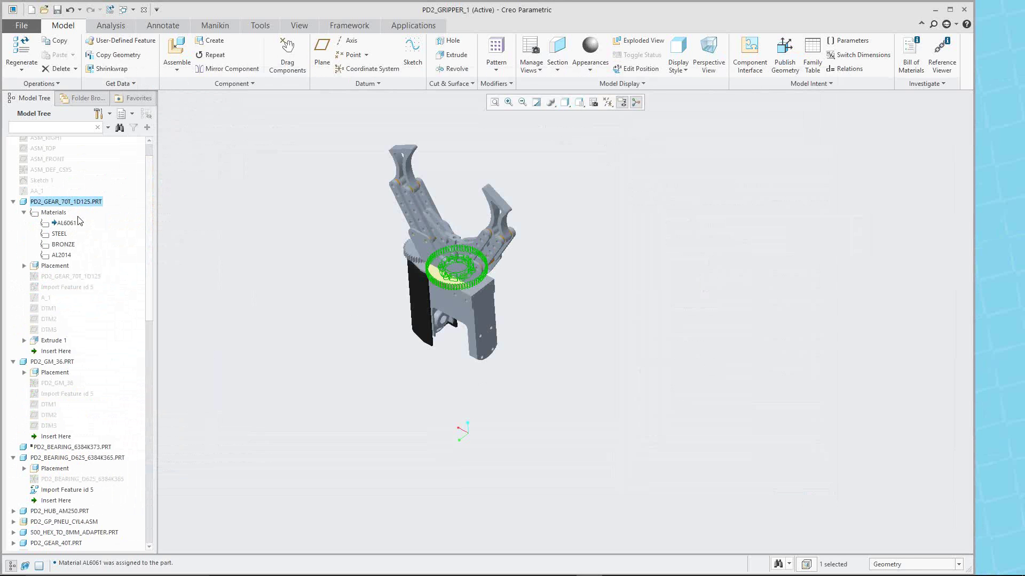
{"action": "left_click", "coordinate": [65, 245]}
{"action": "right_click", "coordinate": [67, 245]}
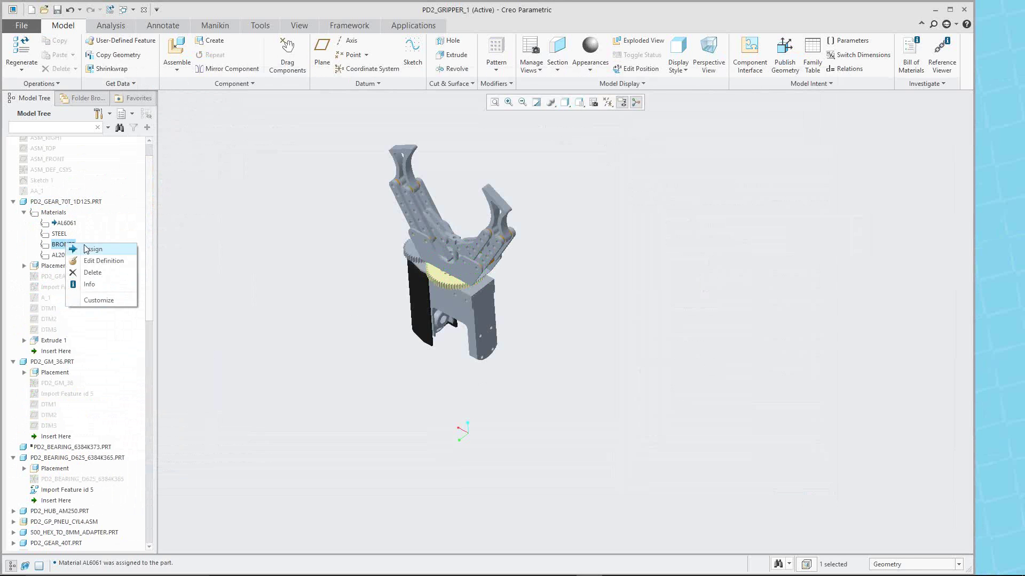
{"action": "left_click", "coordinate": [88, 251]}
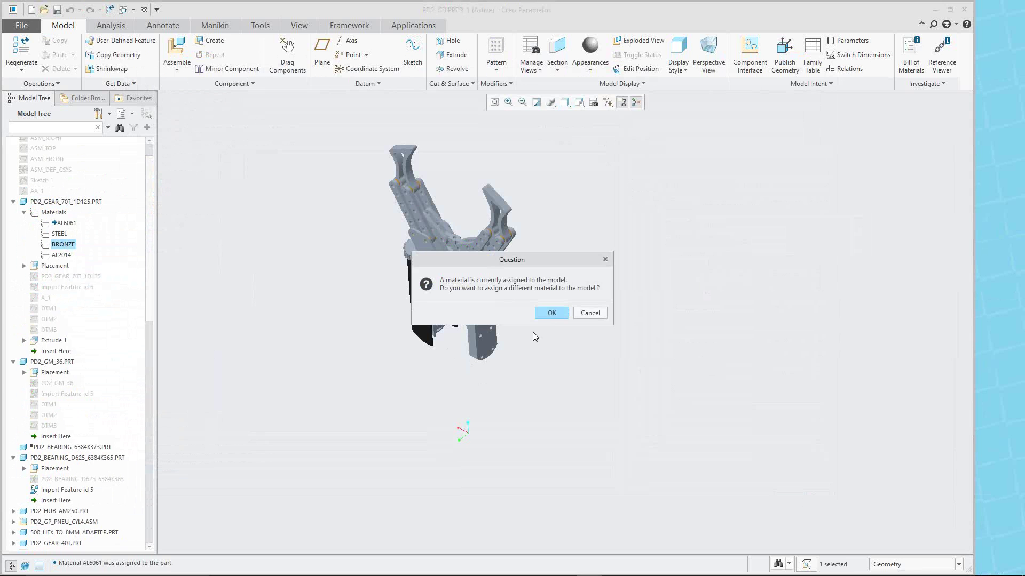
{"action": "left_click", "coordinate": [552, 313]}
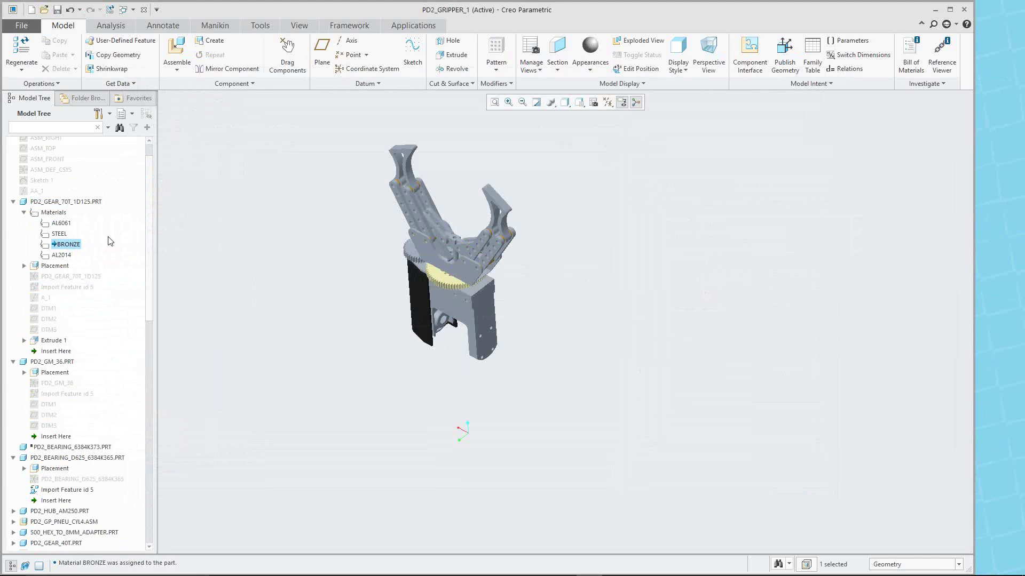
Step: Open the definition of the gear's BRONZE material, review its structural properties, and close it without editing any values
{"action": "right_click", "coordinate": [75, 248]}
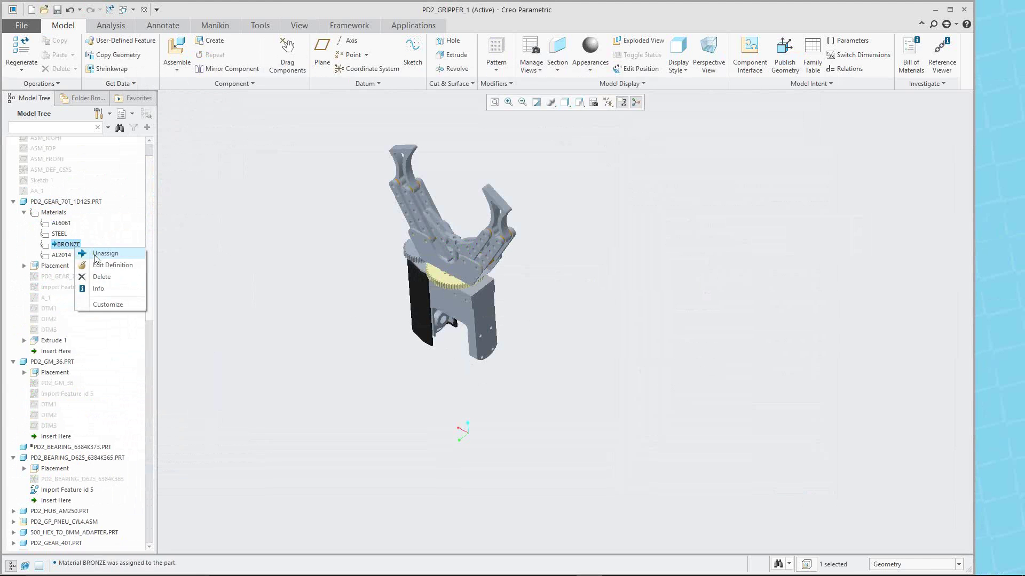
{"action": "left_click", "coordinate": [102, 266]}
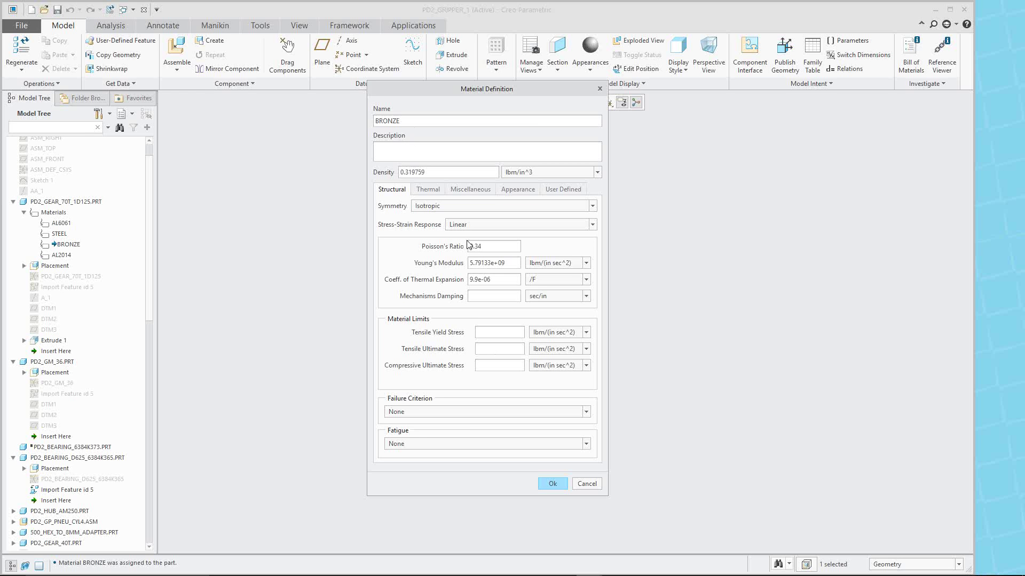
{"action": "left_click", "coordinate": [317, 264]}
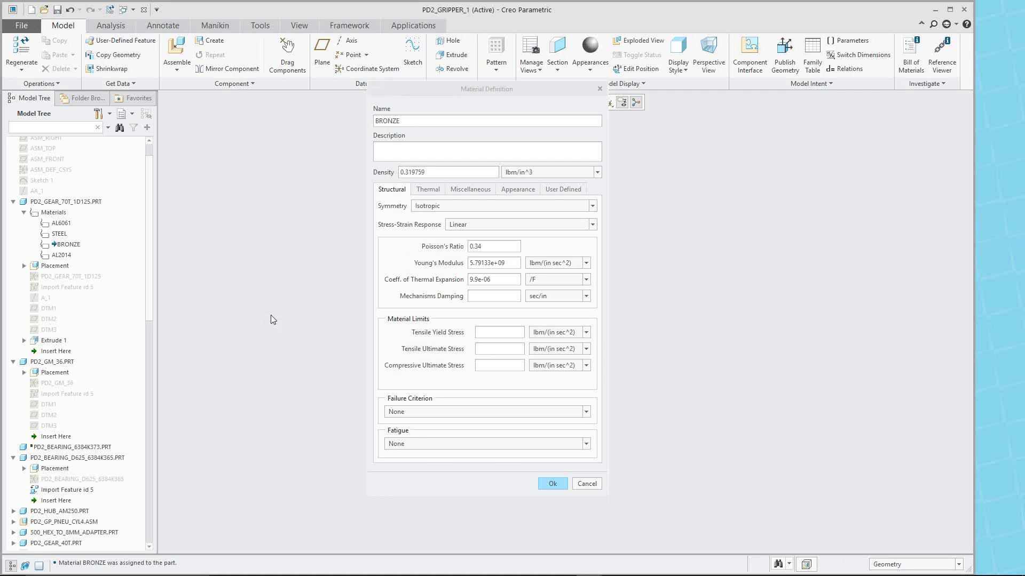
{"action": "left_click", "coordinate": [553, 484]}
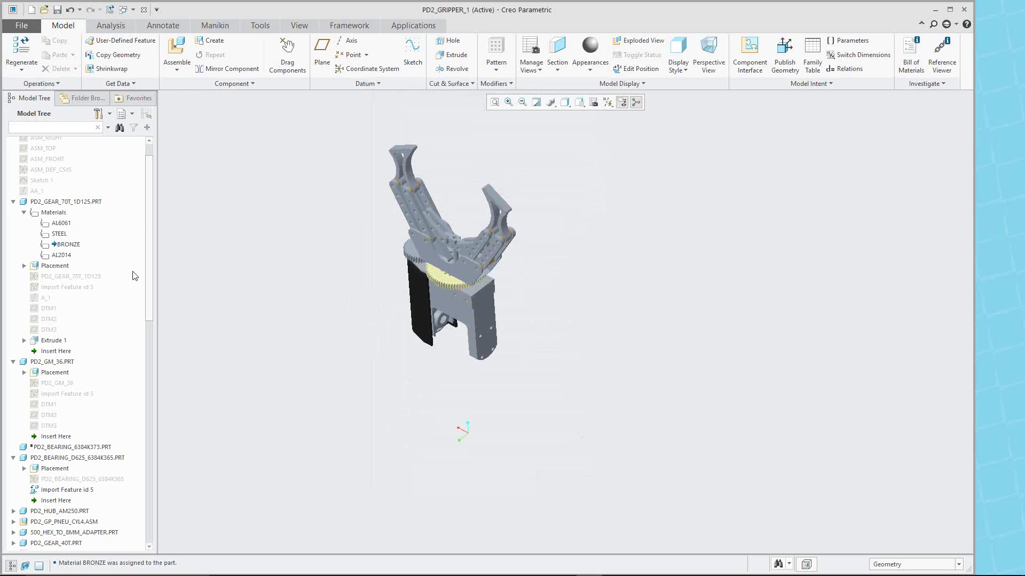
Step: Assign al6061.mtl from the Legacy-Materials library folder to PD2_GM_36.PRT and accept the material list
{"action": "left_click", "coordinate": [59, 362]}
{"action": "right_click", "coordinate": [59, 362]}
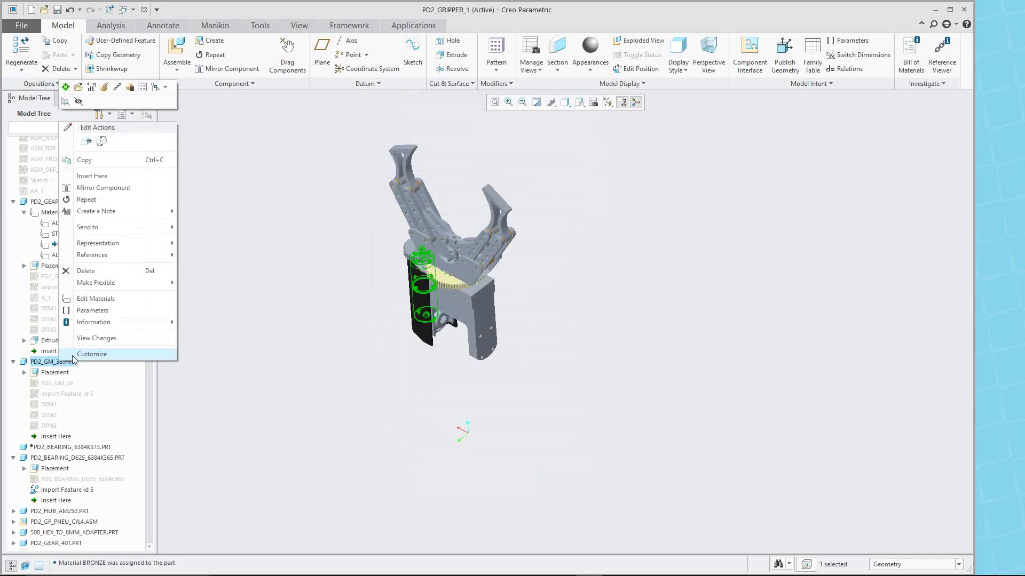
{"action": "mouse_move", "coordinate": [112, 278]}
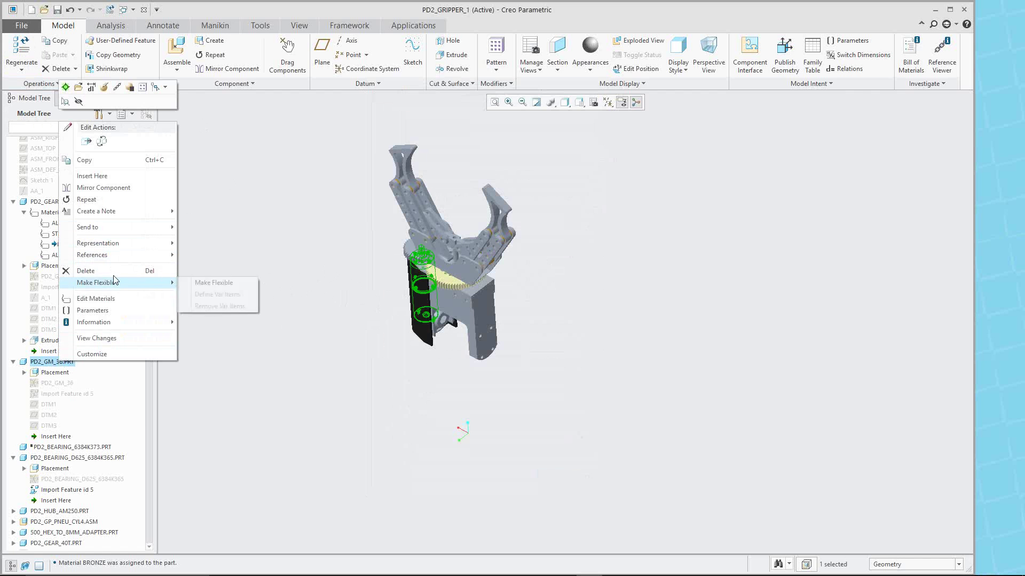
{"action": "left_click", "coordinate": [108, 297]}
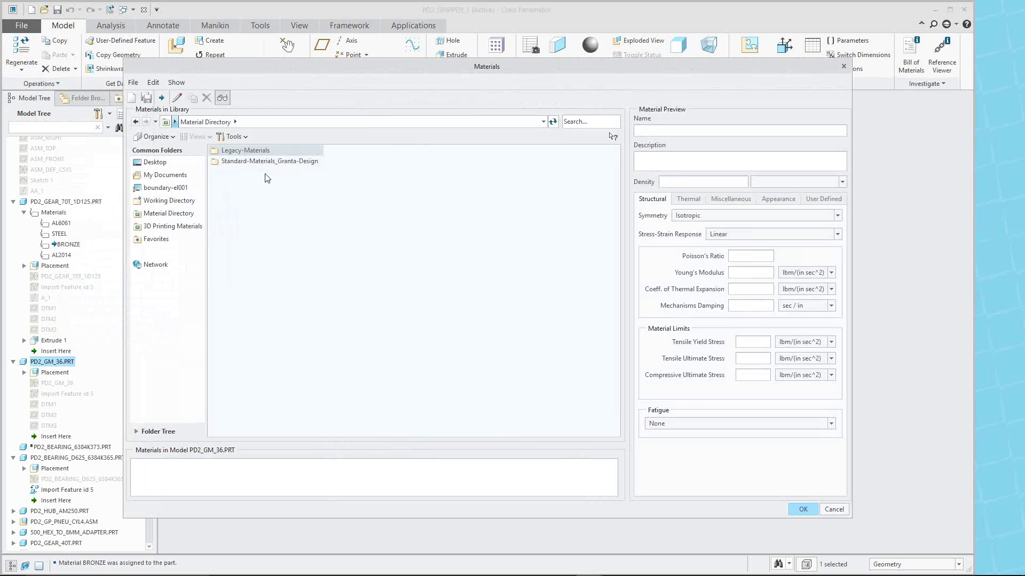
{"action": "double_click", "coordinate": [257, 152]}
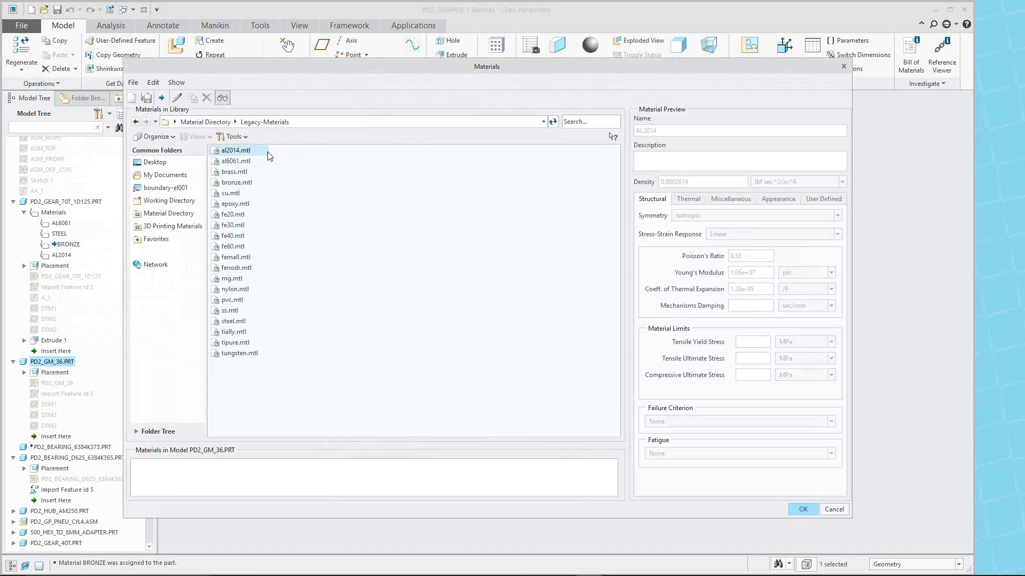
{"action": "double_click", "coordinate": [236, 161]}
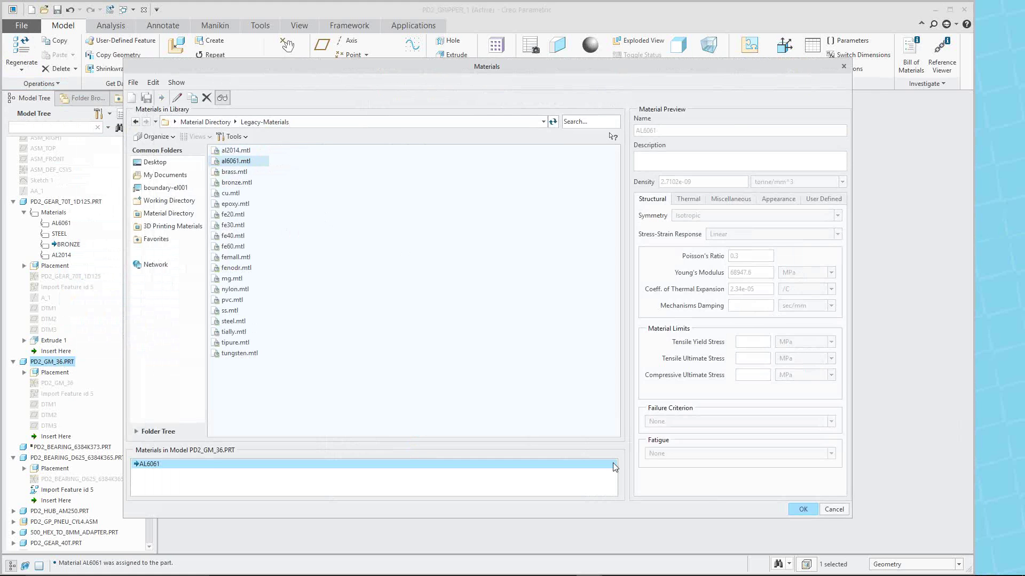
{"action": "left_click", "coordinate": [802, 510]}
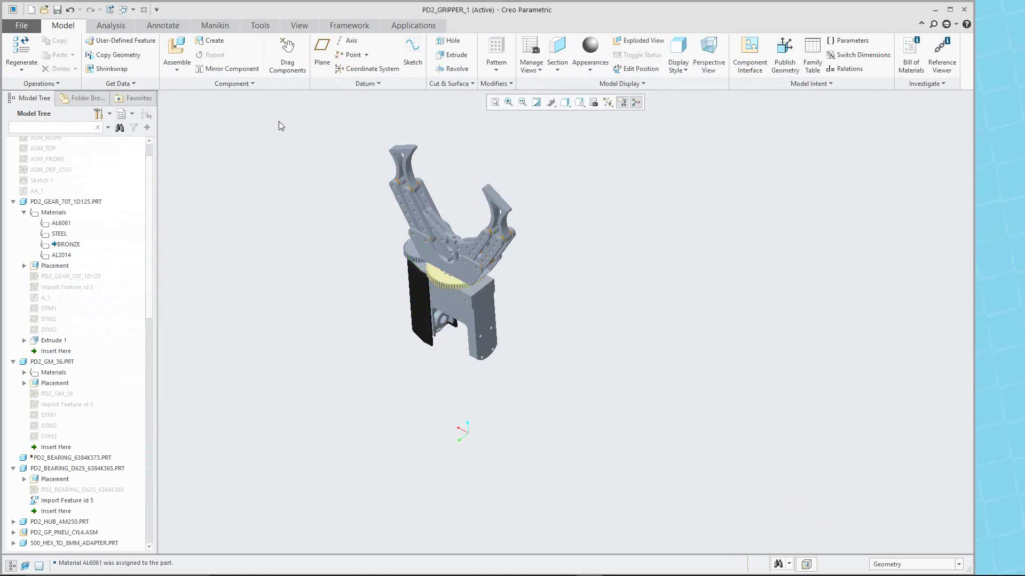
Step: Open the gripper assembly's mass properties from its model properties
{"action": "left_click", "coordinate": [22, 26]}
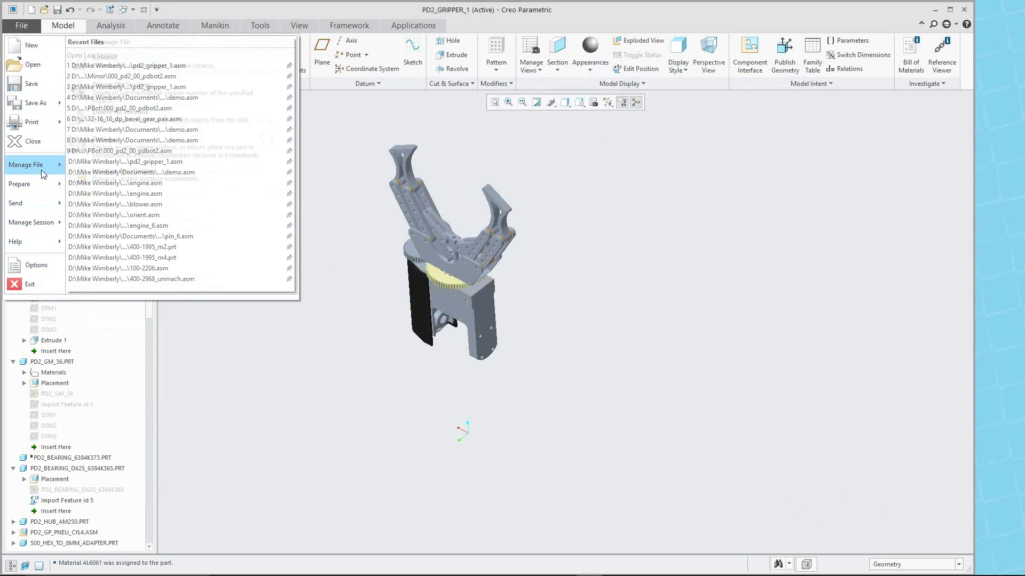
{"action": "mouse_move", "coordinate": [41, 187]}
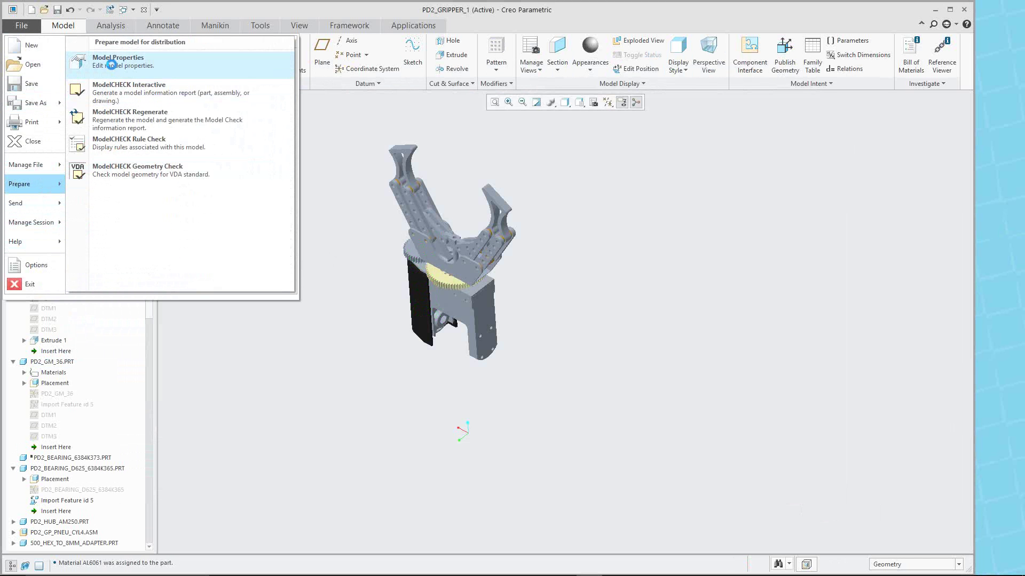
{"action": "left_click", "coordinate": [111, 61]}
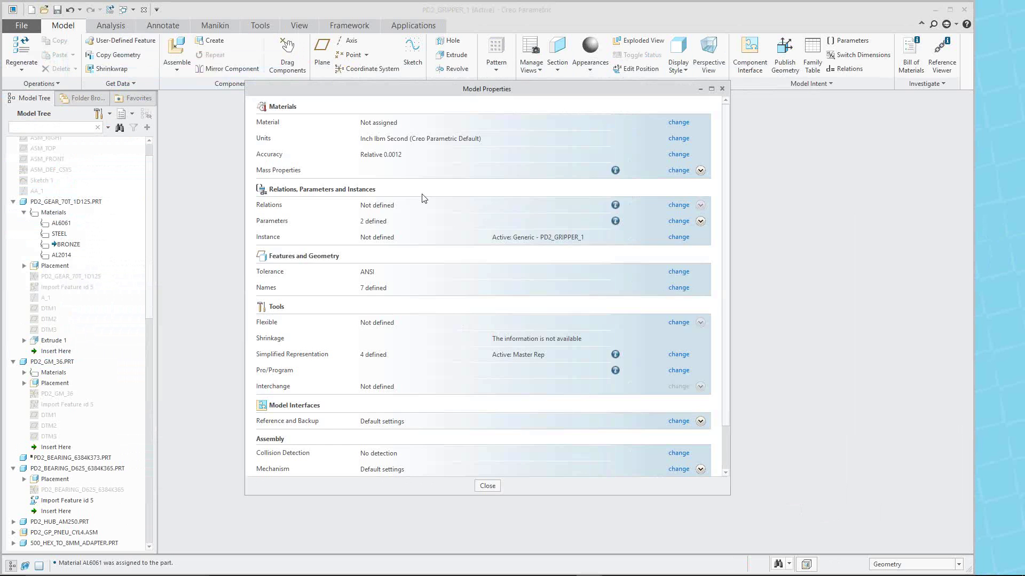
{"action": "left_click", "coordinate": [678, 170]}
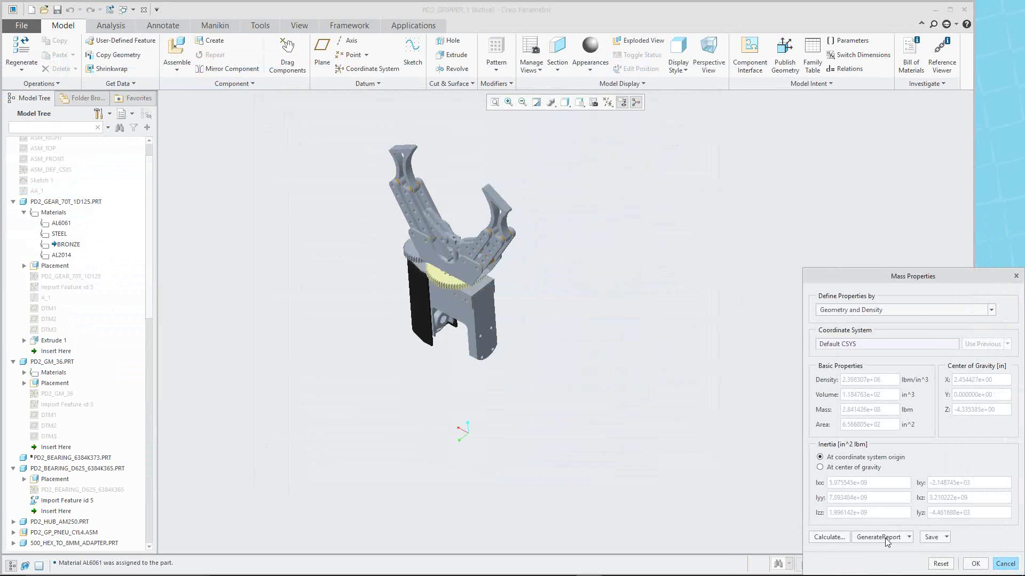
Step: Recalculate the gripper assembly's mass properties from geometry and density and generate the standard report
{"action": "left_click", "coordinate": [829, 537]}
{"action": "left_click_drag", "start_coordinate": [883, 273], "coordinate": [836, 238]}
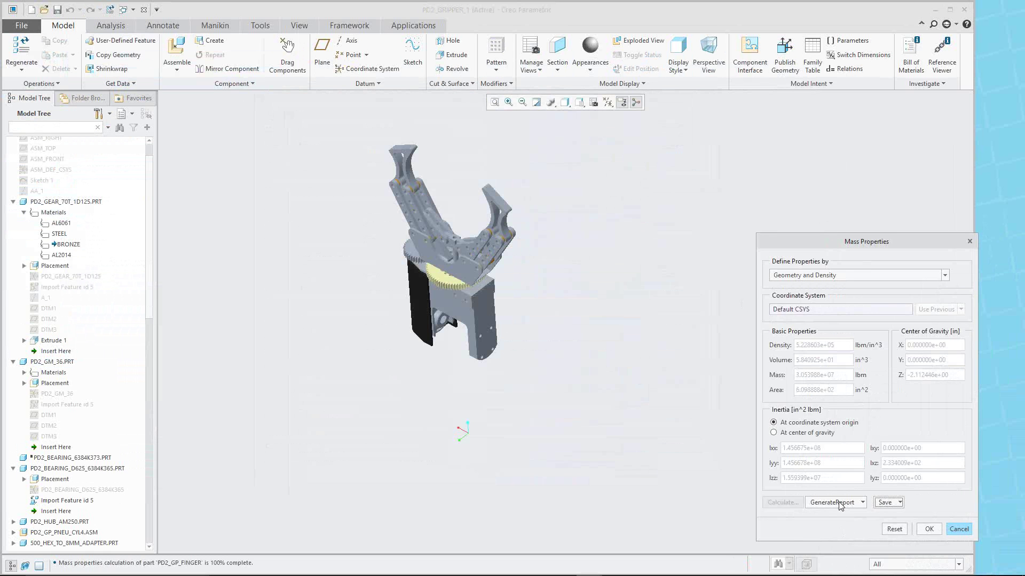
{"action": "left_click", "coordinate": [858, 504]}
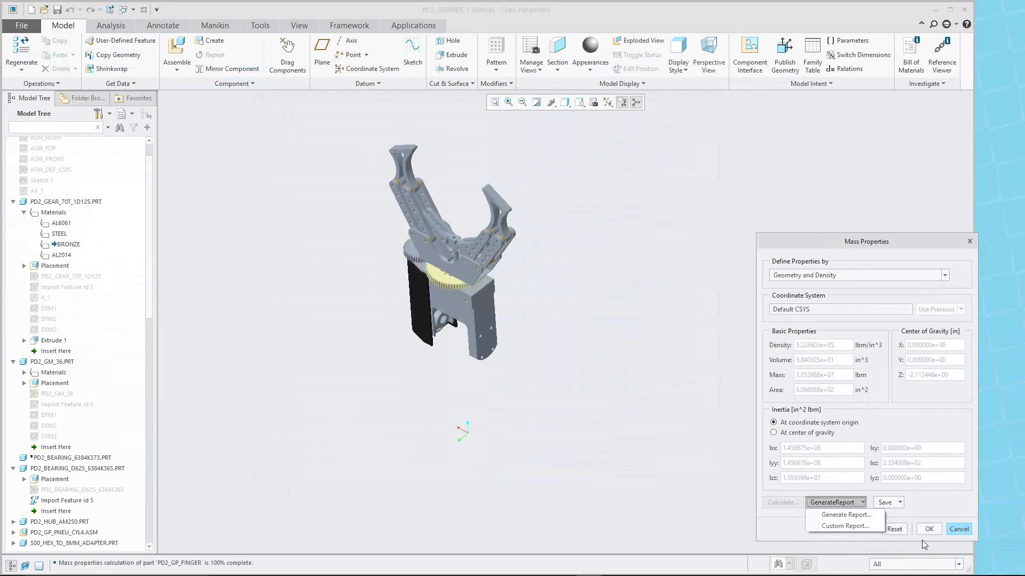
{"action": "left_click", "coordinate": [835, 514]}
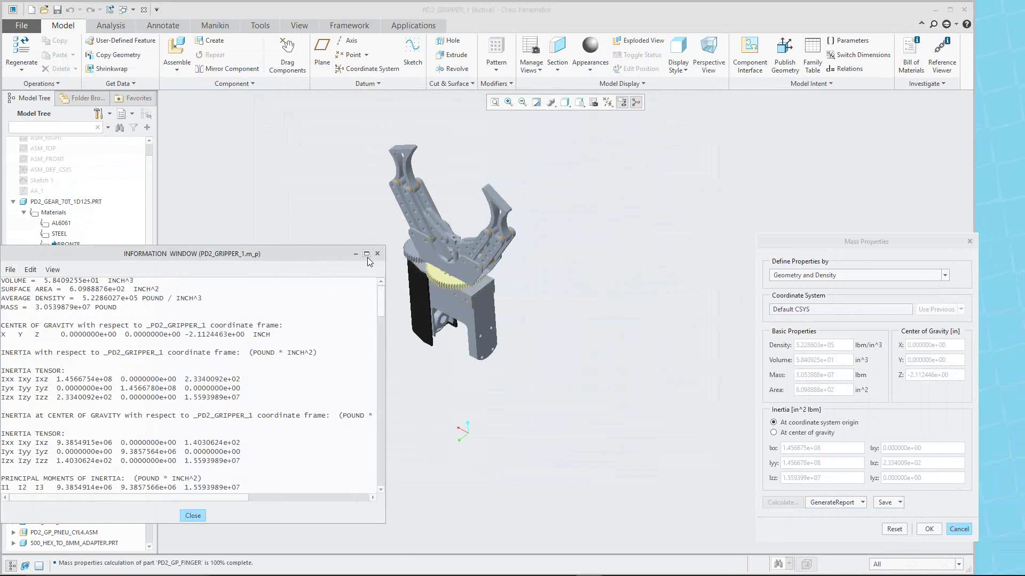
Step: Enlarge the report, review the density, mass and material of each assembly component, then close it and accept the mass properties
{"action": "left_click_drag", "start_coordinate": [330, 257], "coordinate": [394, 114]}
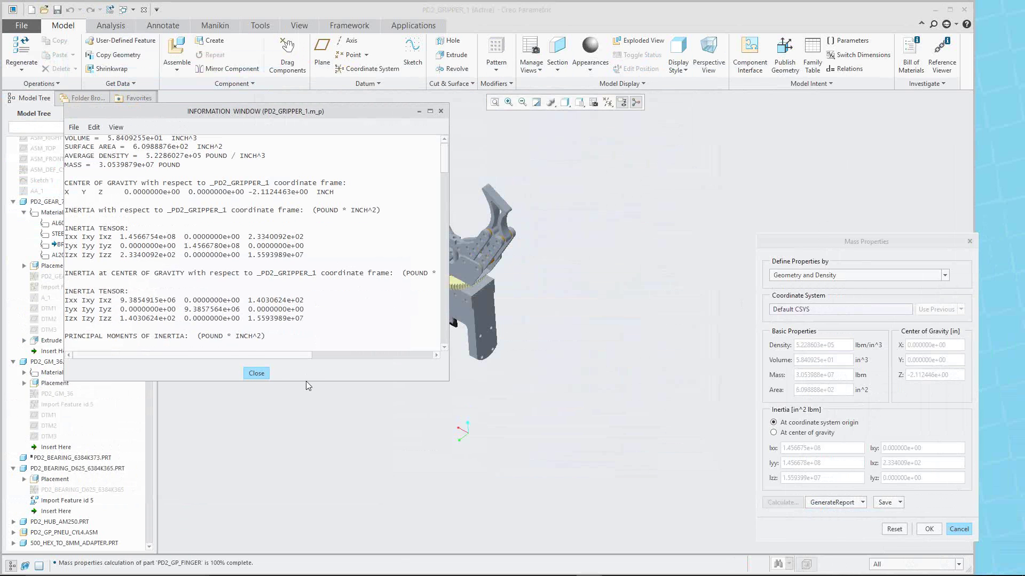
{"action": "left_click_drag", "start_coordinate": [306, 381], "coordinate": [306, 489]}
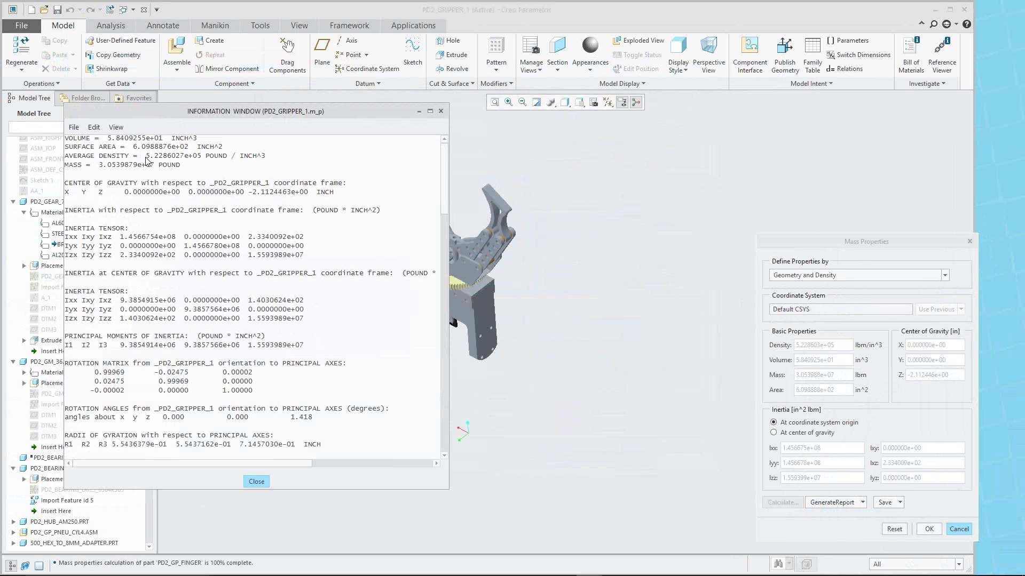
{"action": "scroll", "coordinate": [353, 214], "scroll_direction": "down", "scroll_amount": 10}
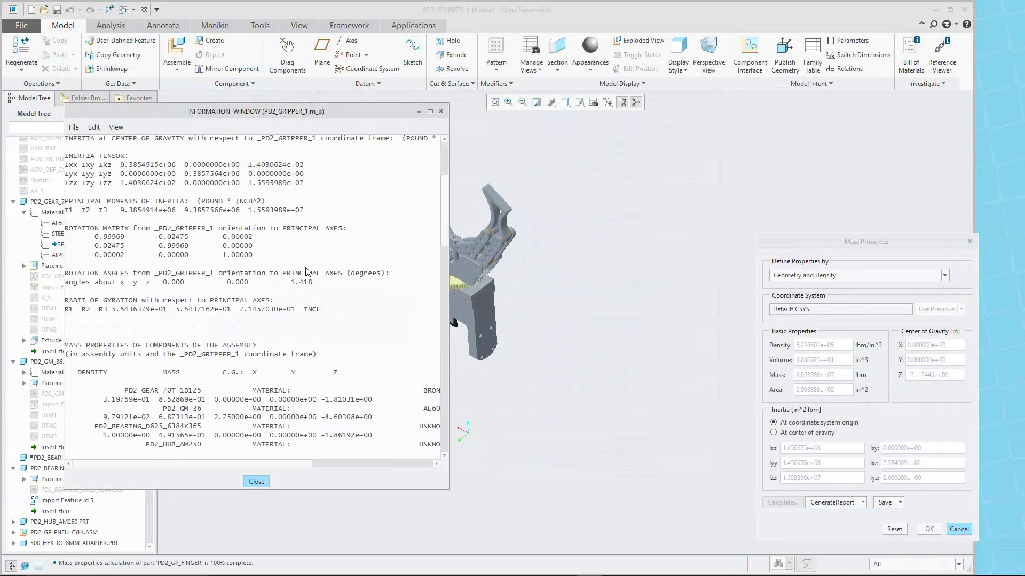
{"action": "scroll", "coordinate": [133, 275], "scroll_direction": "down", "scroll_amount": 1}
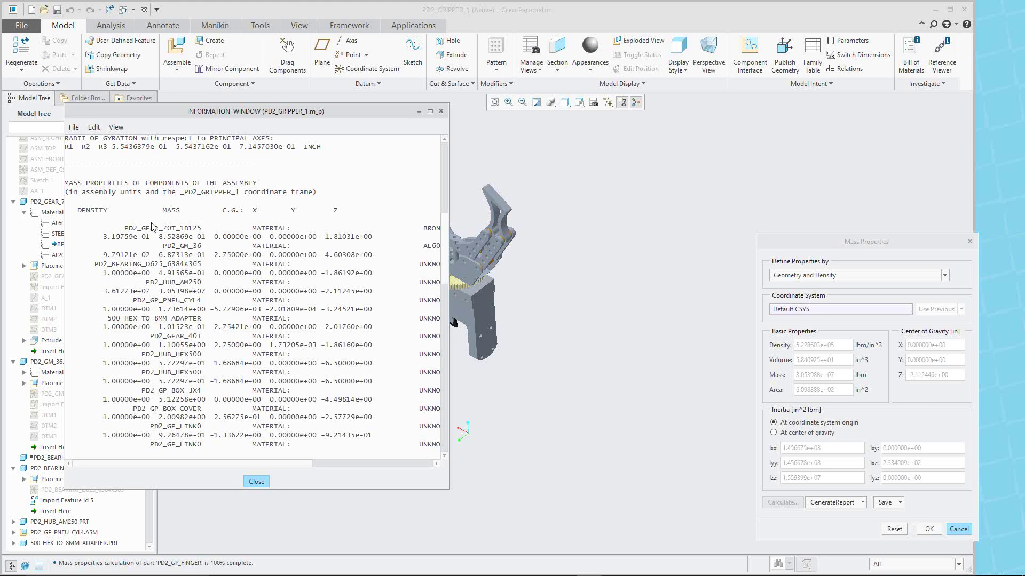
{"action": "left_click", "coordinate": [254, 482]}
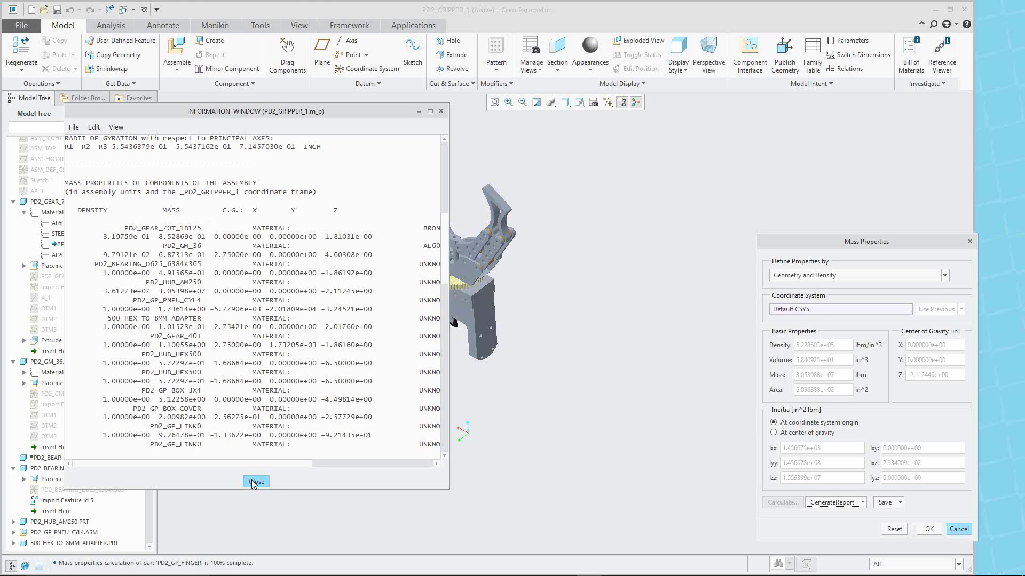
{"action": "left_click", "coordinate": [931, 529]}
{"action": "left_click", "coordinate": [487, 486]}
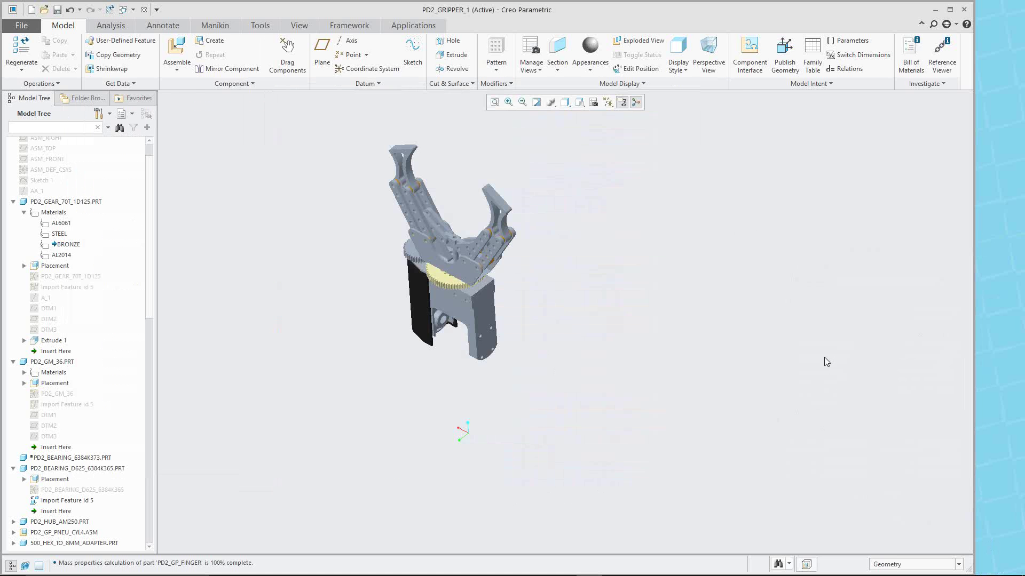
{"action": "scroll", "coordinate": [357, 118], "scroll_direction": "down", "scroll_amount": 2}
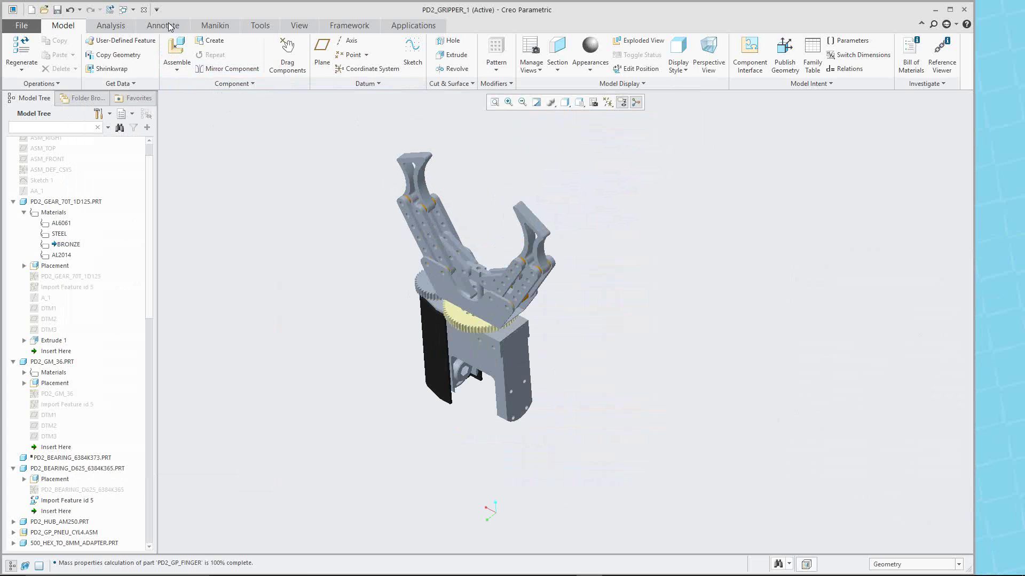
Step: Switch to the Creo 4 Assembly presentation in PowerPoint and start the slide show from the Demonstration slide
{"action": "mouse_move", "coordinate": [424, 573]}
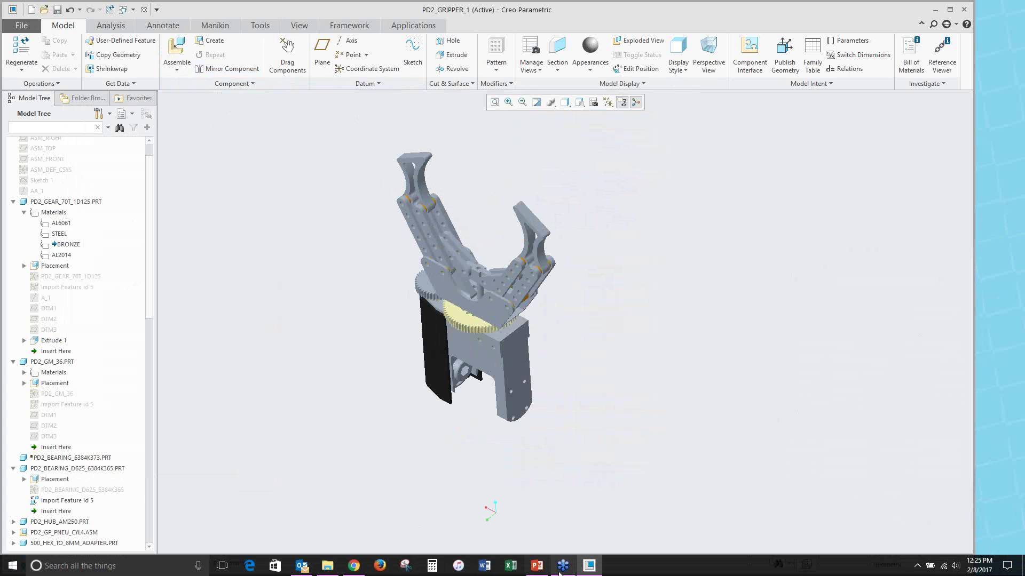
{"action": "left_click", "coordinate": [537, 567]}
{"action": "left_click", "coordinate": [575, 299]}
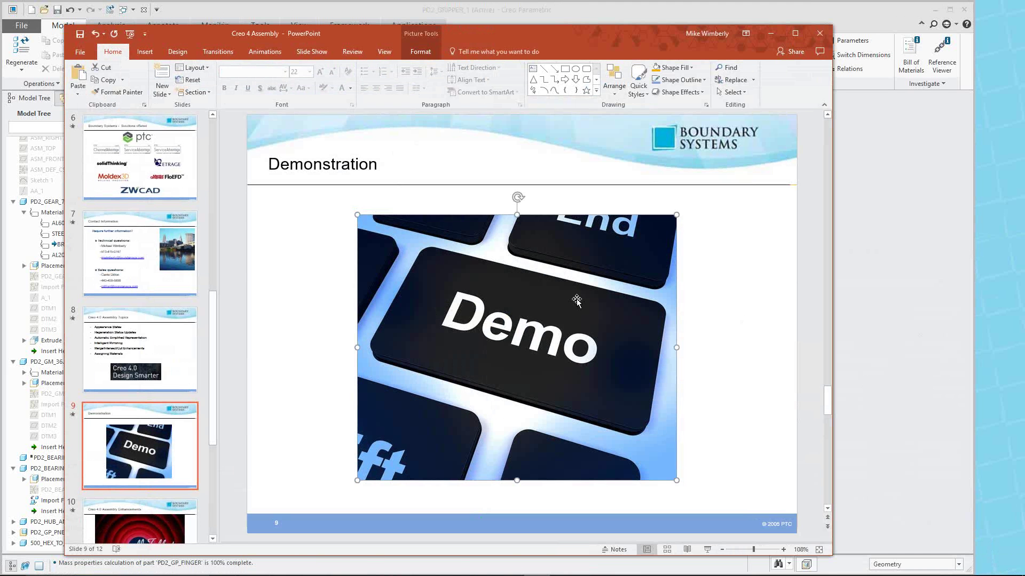
{"action": "left_click", "coordinate": [707, 550]}
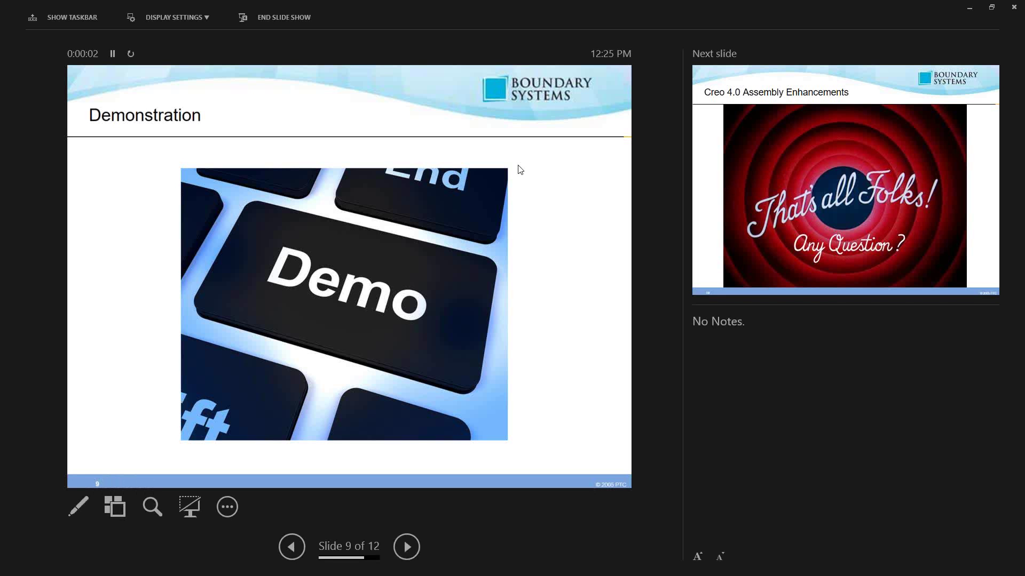